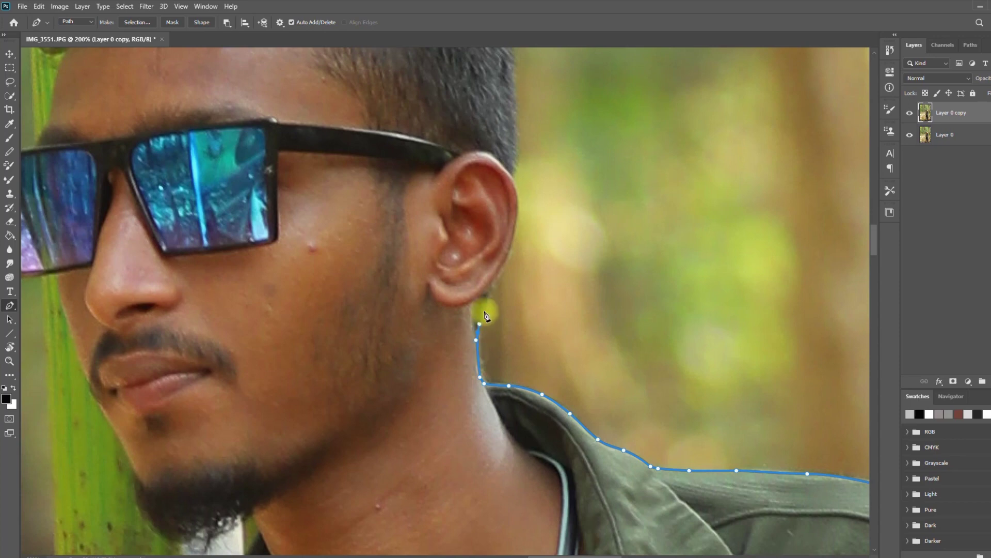
# Extend the Pen tool path from the neck past the ear and up the back of the head around the hair.
pyautogui.click(518, 175)
pyautogui.moveTo(537, 181); pyautogui.dragTo(631, 445)
pyautogui.click(611, 328)
pyautogui.moveTo(610, 281); pyautogui.dragTo(610, 273)
pyautogui.moveTo(616, 258); pyautogui.dragTo(649, 211)
pyautogui.moveTo(645, 168); pyautogui.dragTo(632, 146)
pyautogui.moveTo(608, 122)
pyautogui.mouseDown()
pyautogui.moveTo(593, 113)
pyautogui.moveTo(724, 275)
pyautogui.mouseUp()
# Continue the path over the top of the hair, slightly outside the loose strands, to the front of the hairline.
pyautogui.moveTo(689, 239); pyautogui.dragTo(678, 226)
pyautogui.moveTo(603, 158); pyautogui.dragTo(586, 148)
pyautogui.moveTo(557, 148); pyautogui.dragTo(540, 152)
pyautogui.moveTo(492, 163); pyautogui.dragTo(468, 168)
pyautogui.moveTo(399, 171); pyautogui.dragTo(370, 181)
pyautogui.moveTo(334, 197); pyautogui.dragTo(300, 214)
pyautogui.moveTo(259, 236); pyautogui.dragTo(250, 248)
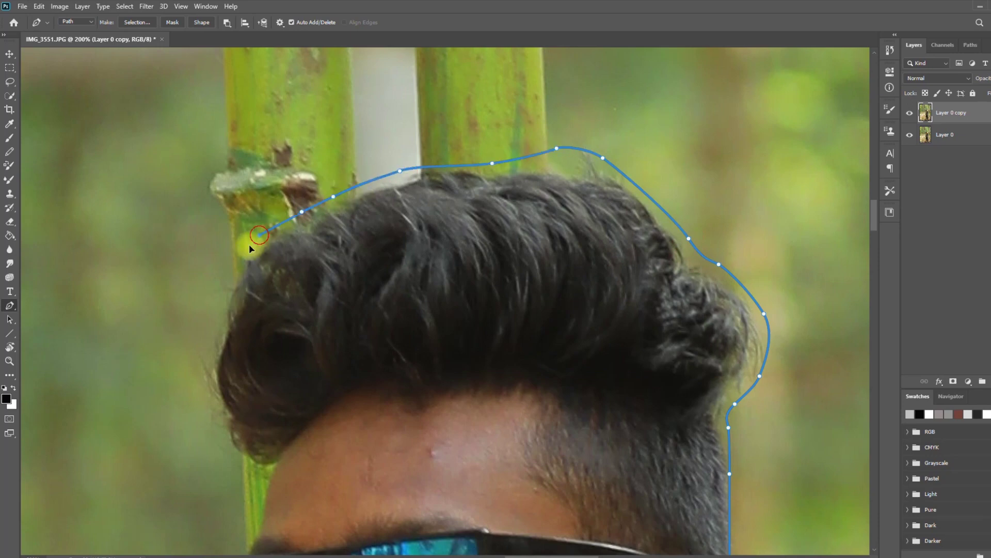
# Trace the path around the front tuft of hair and down the forehead to just above the eyebrow.
pyautogui.click(217, 463)
pyautogui.click(255, 472)
pyautogui.click(276, 462)
pyautogui.moveTo(291, 454); pyautogui.dragTo(466, 91)
pyautogui.click(443, 125)
pyautogui.click(438, 150)
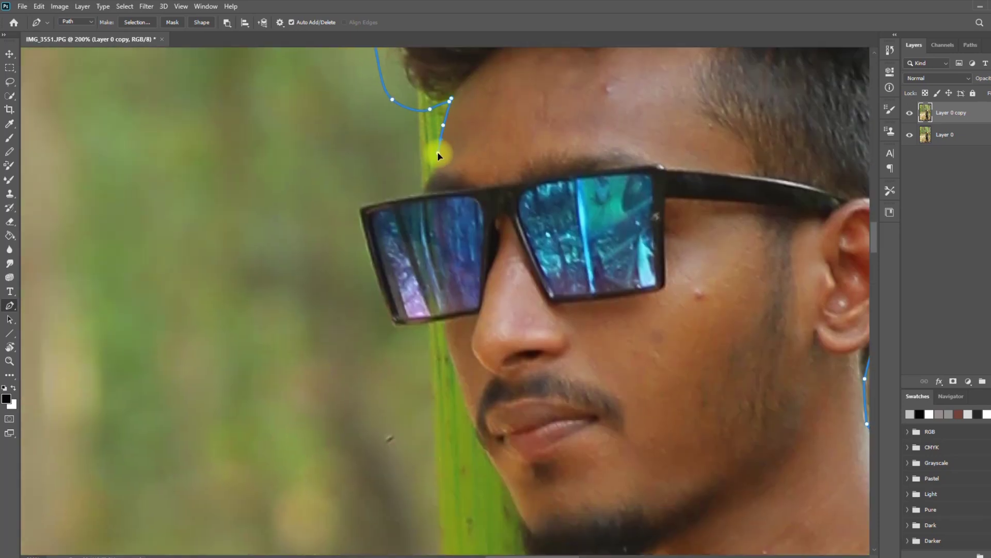
# Trace the upper edge and outer corner of the sunglasses and down the frame's side, redoing misplaced anchor points.
pyautogui.click(394, 206)
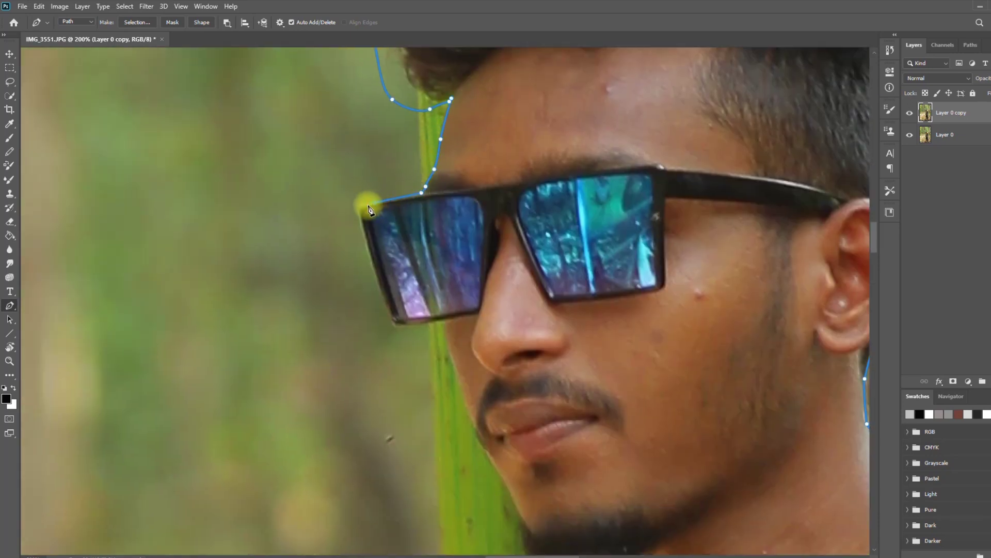
pyautogui.hotkey('ctrl', 'z')
pyautogui.click(366, 240)
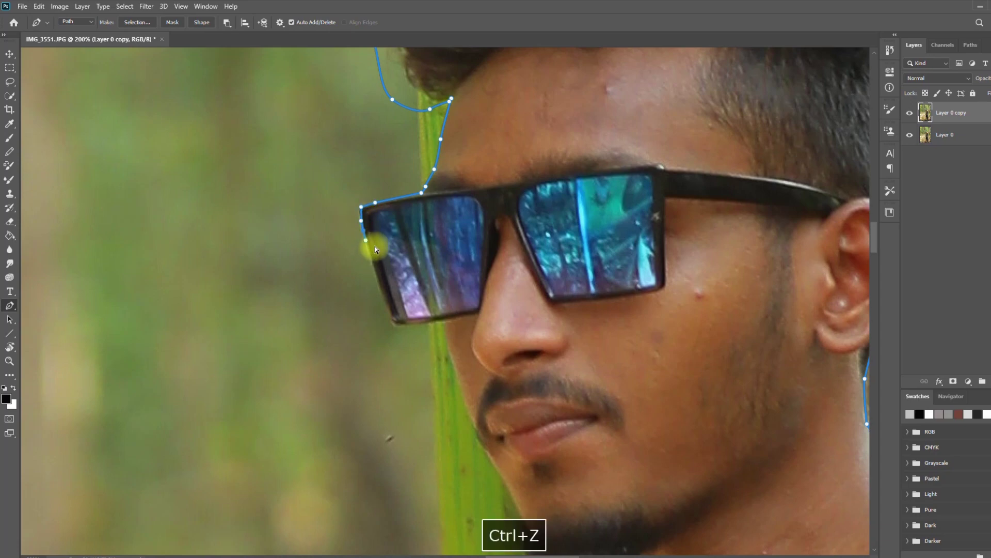
pyautogui.click(360, 212)
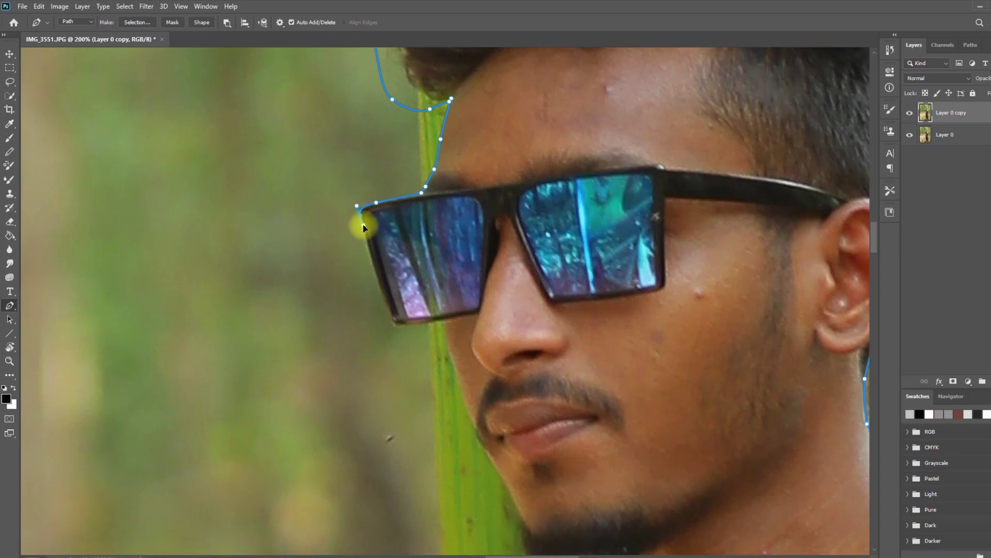
pyautogui.hotkey('ctrl', 'z')
pyautogui.click(366, 239)
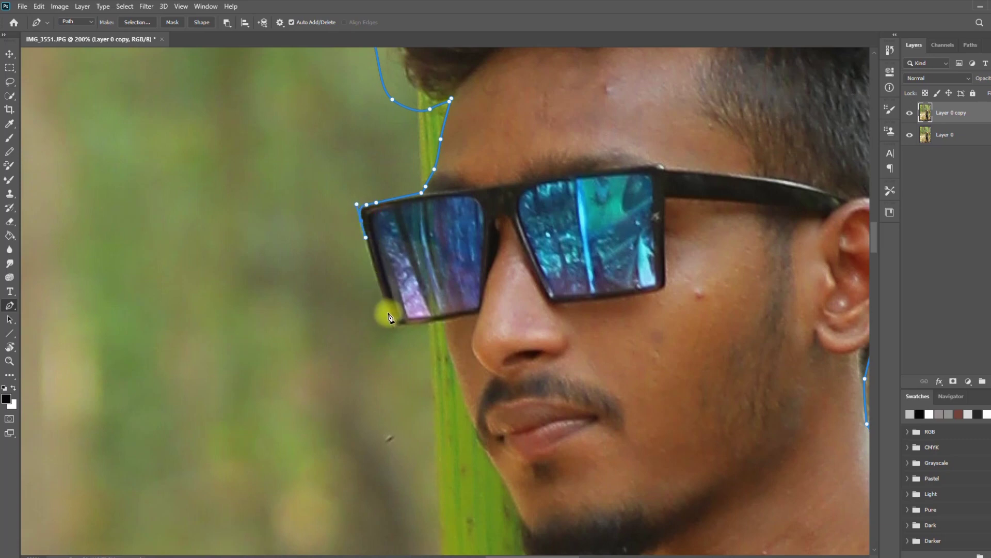
pyautogui.click(388, 314)
pyautogui.hotkey('ctrl', 'z')
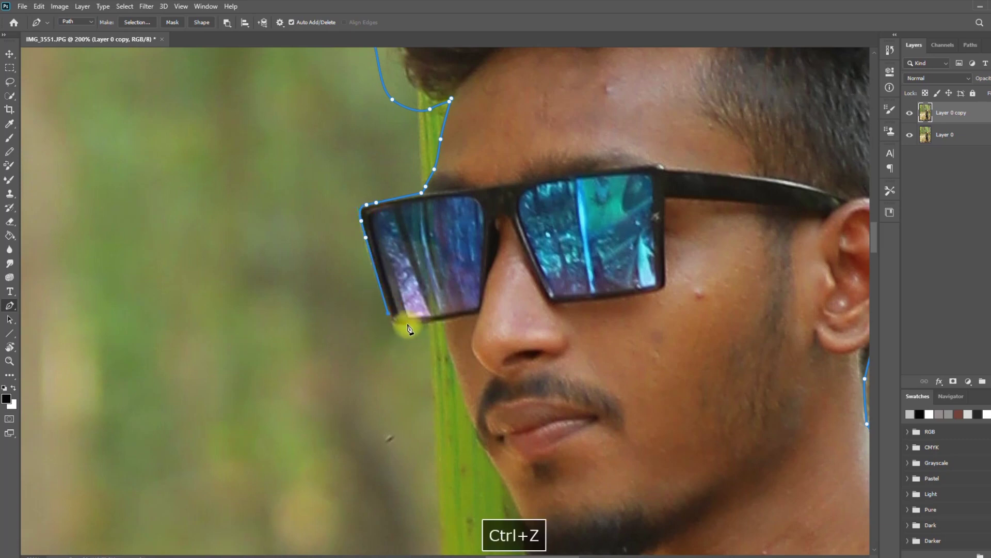
# Continue the path around the lower corner of the sunglasses and down the cheek to beside the mouth.
pyautogui.moveTo(389, 323); pyautogui.dragTo(462, 338)
pyautogui.click(443, 323)
pyautogui.scroll(-2, 445, 327)
pyautogui.scroll(-3, 464, 360)
pyautogui.click(473, 305)
pyautogui.scroll(-1, 478, 313)
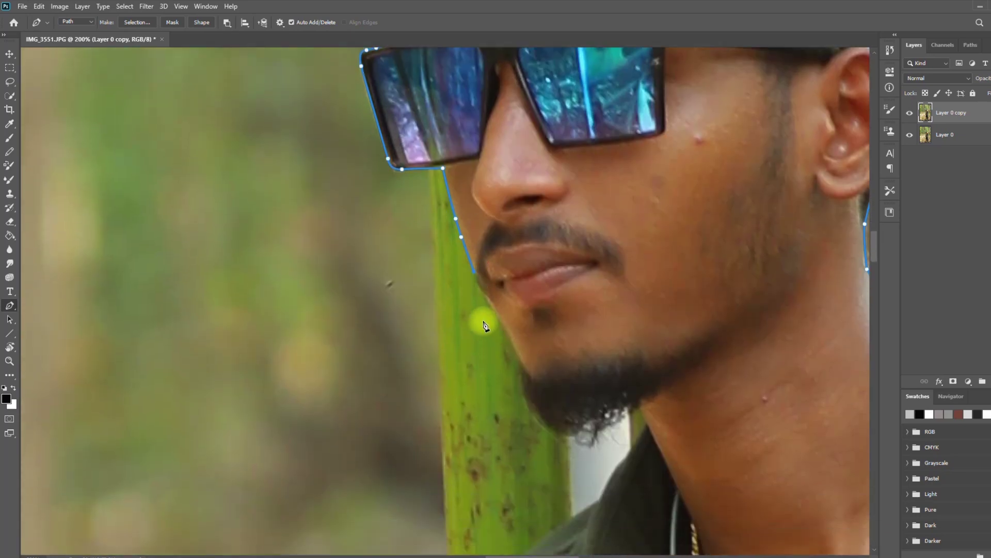
# Trace the path along the chin and around the beard to where the neck meets the shirt collar.
pyautogui.moveTo(484, 291); pyautogui.dragTo(502, 322)
pyautogui.hotkey('ctrl', 'z')
pyautogui.click(517, 351)
pyautogui.moveTo(524, 370); pyautogui.dragTo(530, 405)
pyautogui.moveTo(556, 434); pyautogui.dragTo(562, 434)
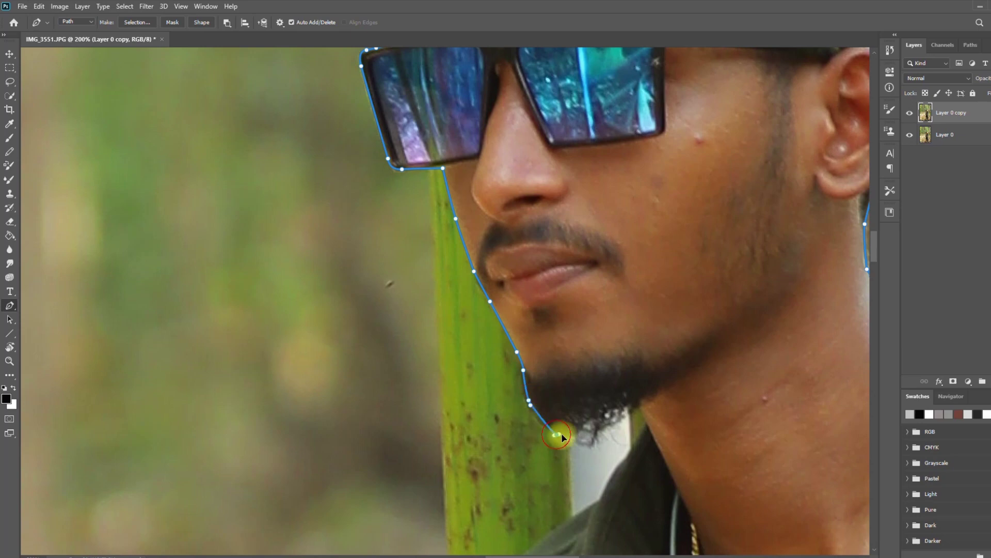
pyautogui.click(648, 425)
pyautogui.moveTo(650, 425); pyautogui.dragTo(651, 215)
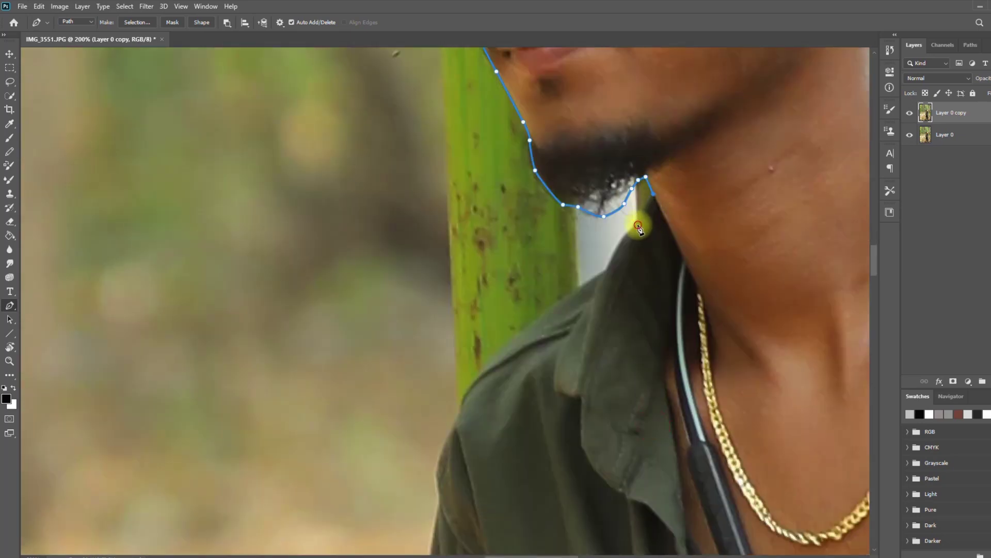
# Trace the path down the shirt collar and along the shoulder to the start of the sleeve.
pyautogui.click(610, 262)
pyautogui.click(606, 272)
pyautogui.click(562, 301)
pyautogui.click(500, 352)
pyautogui.click(472, 381)
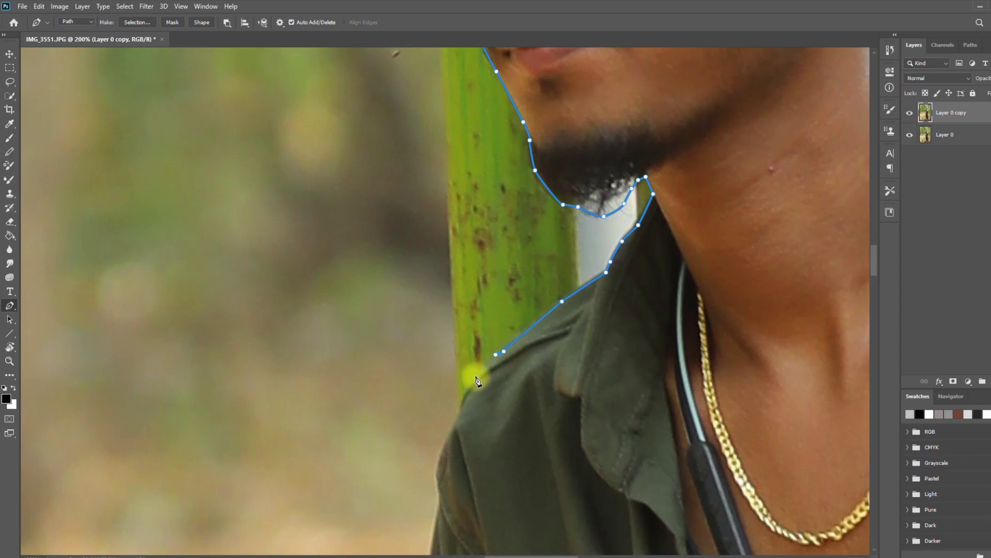
pyautogui.click(461, 402)
pyautogui.click(458, 414)
pyautogui.click(440, 456)
pyautogui.moveTo(450, 459); pyautogui.dragTo(491, 249)
pyautogui.click(478, 267)
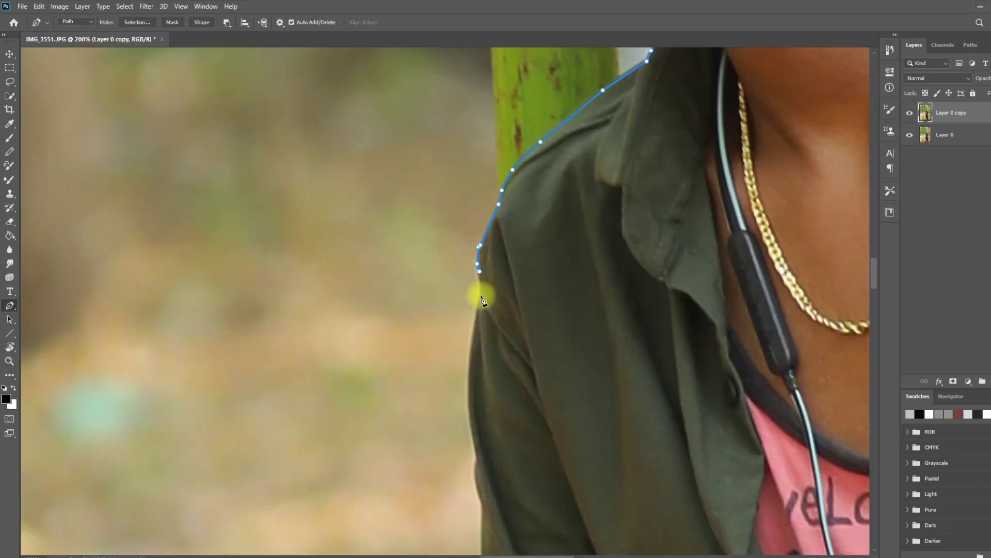
# Continue the path down the outer edge of the upper sleeve, following its small folds.
pyautogui.moveTo(481, 297); pyautogui.dragTo(479, 305)
pyautogui.moveTo(470, 361); pyautogui.dragTo(470, 376)
pyautogui.hotkey('ctrl', 'z')
pyautogui.moveTo(472, 425); pyautogui.dragTo(483, 495)
pyautogui.click(475, 440)
pyautogui.moveTo(485, 508); pyautogui.dragTo(476, 271)
pyautogui.click(474, 273)
pyautogui.click(472, 319)
pyautogui.click(474, 325)
pyautogui.click(476, 333)
pyautogui.click(473, 340)
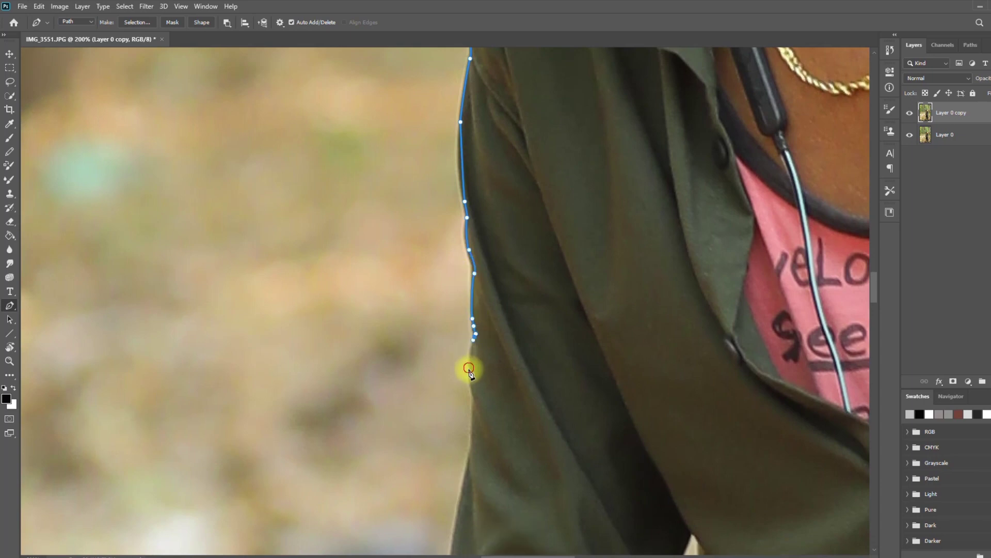
# Trace the path along the sleeve's outer edge around the elbow to just above the bamboo rail.
pyautogui.moveTo(475, 419); pyautogui.dragTo(480, 200)
pyautogui.click(481, 189)
pyautogui.click(480, 195)
pyautogui.click(478, 213)
pyautogui.click(475, 225)
pyautogui.click(460, 320)
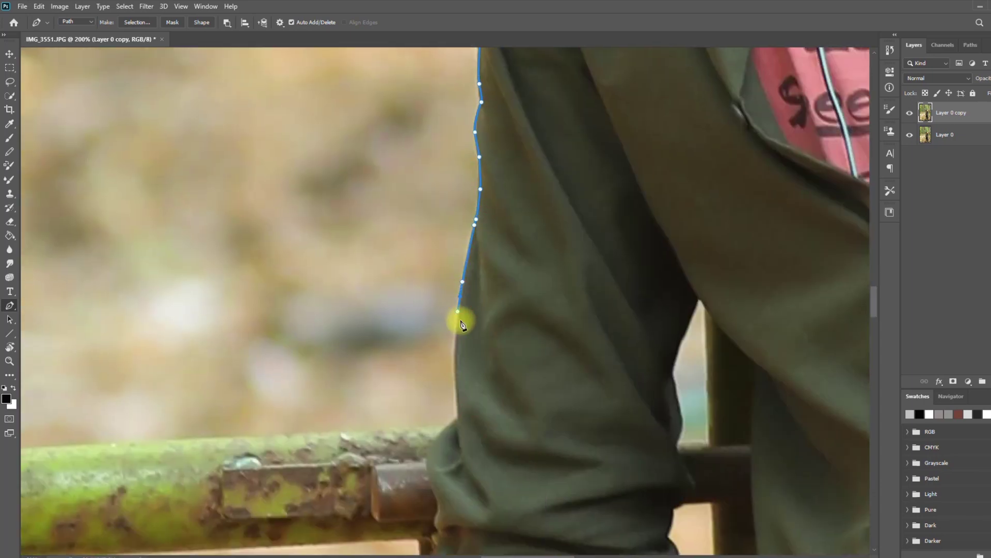
pyautogui.hotkey('ctrl', 'z')
pyautogui.click(459, 303)
pyautogui.click(455, 348)
# Trace the path around the bunched sleeve folds beside the bamboo rail to the top of the rolled cuff.
pyautogui.moveTo(475, 410); pyautogui.dragTo(533, 165)
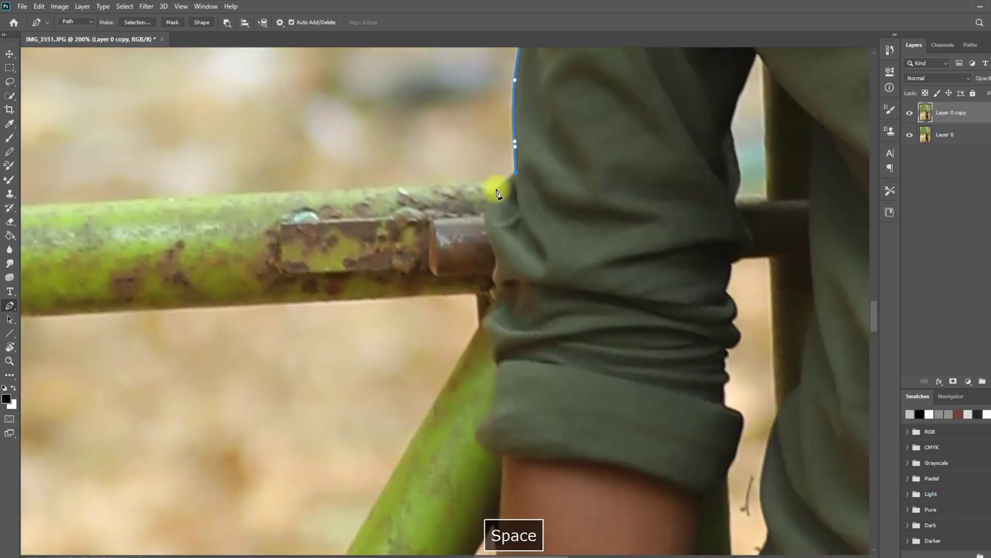
pyautogui.moveTo(489, 200); pyautogui.dragTo(485, 207)
pyautogui.moveTo(485, 224); pyautogui.dragTo(489, 237)
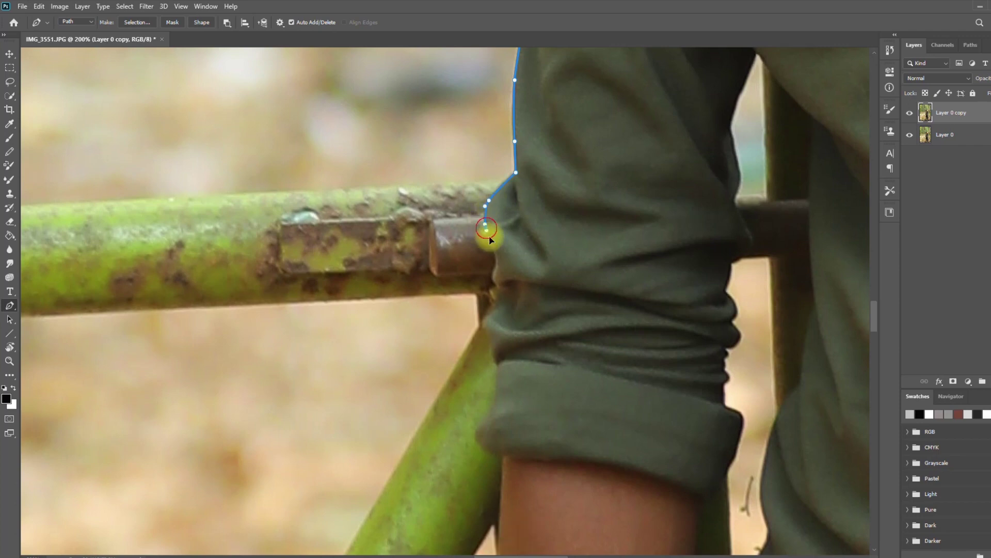
pyautogui.click(488, 336)
pyautogui.click(491, 356)
pyautogui.click(495, 365)
pyautogui.click(497, 375)
# Trace the path around the rolled-up cuff to where the bare forearm begins.
pyautogui.moveTo(514, 391); pyautogui.dragTo(498, 132)
pyautogui.click(475, 153)
pyautogui.click(469, 161)
pyautogui.click(456, 170)
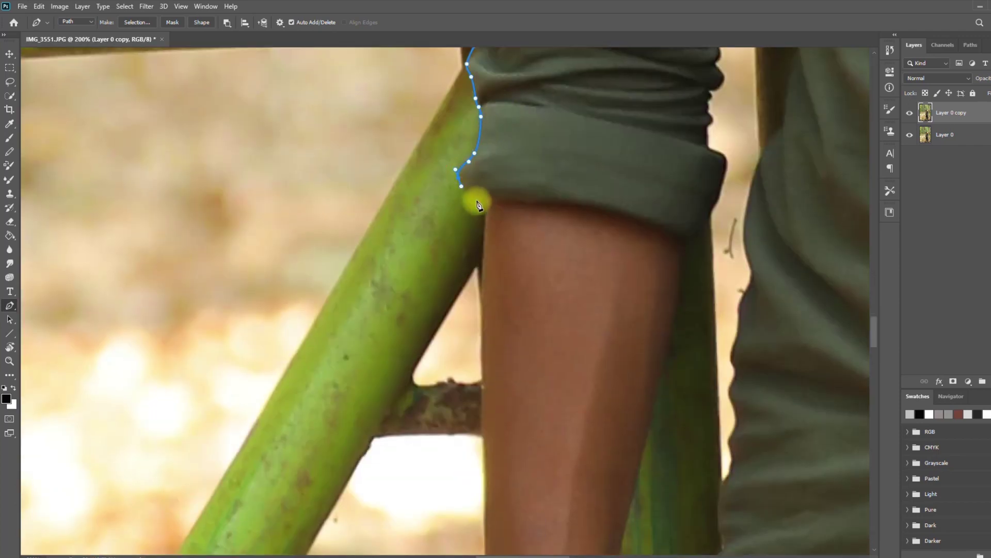
pyautogui.hotkey('ctrl', 'z')
pyautogui.click(486, 204)
# Continue the path straight down the outer edge of the forearm to the wrist.
pyautogui.moveTo(494, 257); pyautogui.dragTo(509, 114)
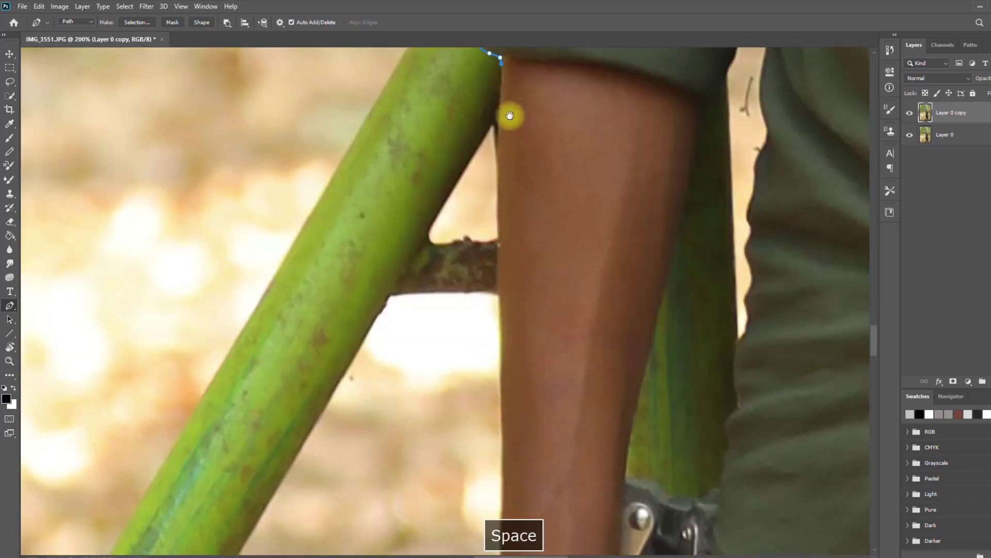
pyautogui.moveTo(503, 374); pyautogui.dragTo(515, 245)
pyautogui.click(514, 241)
pyautogui.click(515, 376)
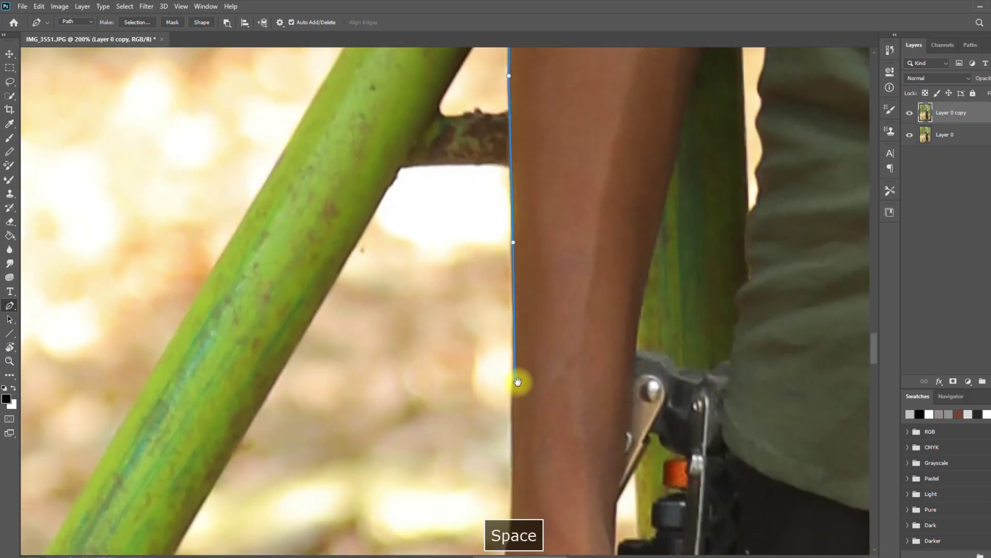
pyautogui.moveTo(515, 391); pyautogui.dragTo(536, 220)
pyautogui.click(534, 278)
pyautogui.moveTo(532, 366); pyautogui.dragTo(529, 377)
pyautogui.hotkey('ctrl', 'z')
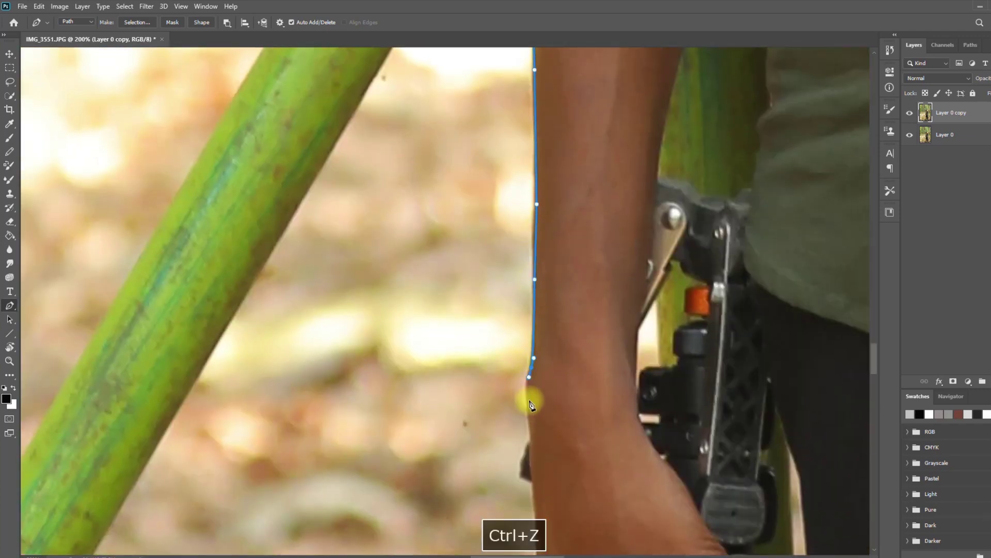
# Trace the path around the wrist bump and down the back of the hand.
pyautogui.click(527, 403)
pyautogui.click(529, 435)
pyautogui.moveTo(530, 440); pyautogui.dragTo(531, 280)
pyautogui.click(530, 280)
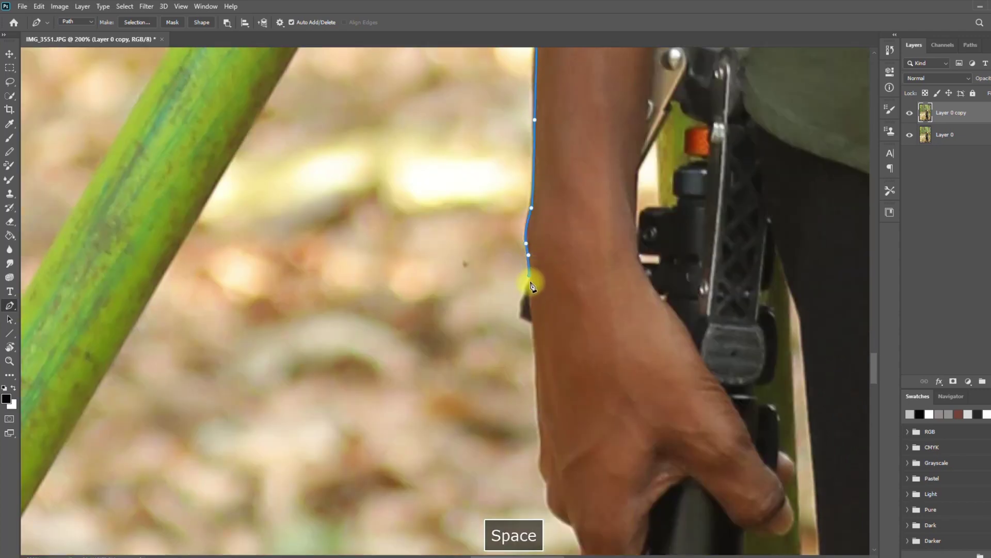
pyautogui.click(536, 432)
pyautogui.hotkey('ctrl', 'z')
pyautogui.click(535, 399)
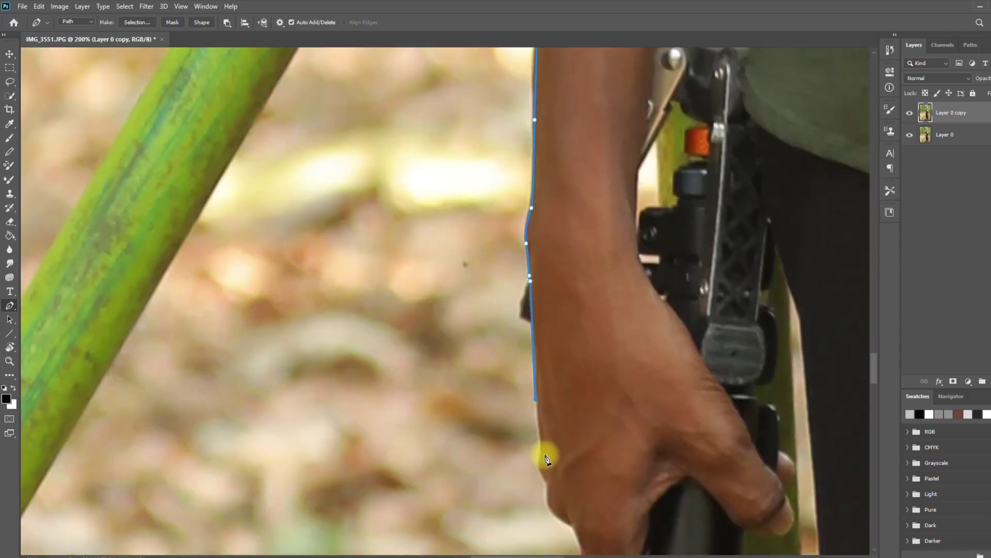
# Trace the path around the knuckles and lowest finger to the edge of the tripod tube.
pyautogui.click(540, 472)
pyautogui.hotkey('ctrl', 'z')
pyautogui.click(540, 474)
pyautogui.moveTo(547, 481); pyautogui.dragTo(547, 484)
pyautogui.moveTo(547, 497); pyautogui.dragTo(438, 317)
pyautogui.click(441, 331)
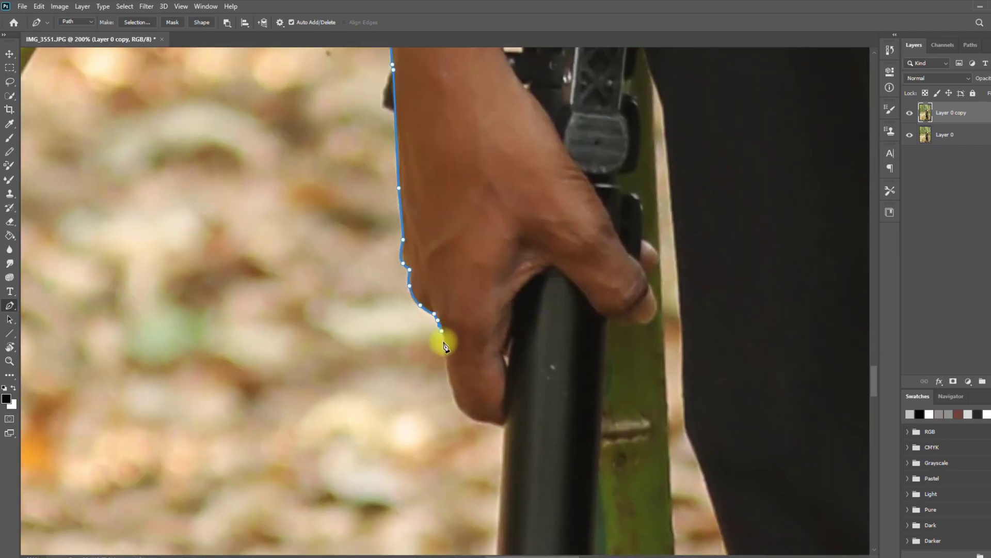
pyautogui.click(449, 377)
pyautogui.click(451, 387)
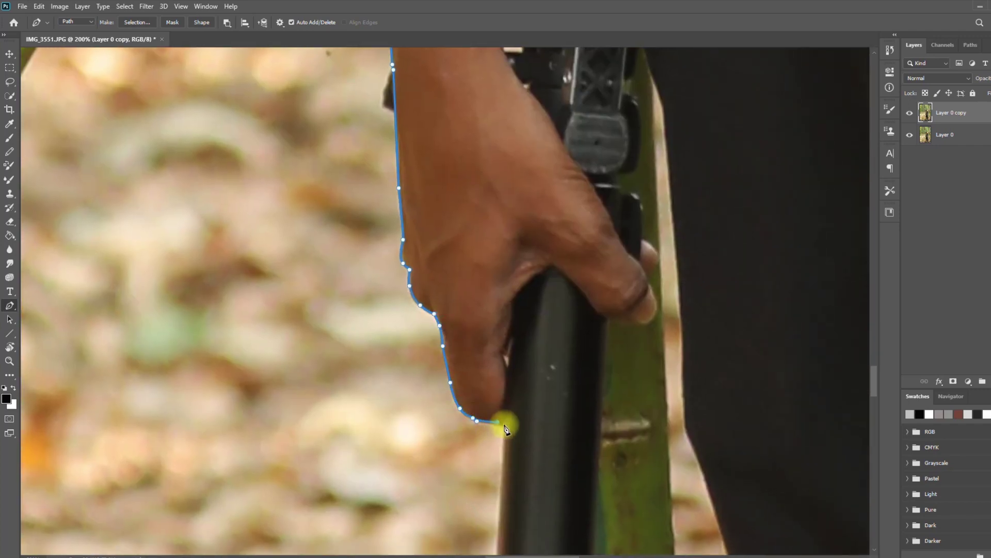
# Continue the path down the thin tripod tube and around the upper corner of its thick grip.
pyautogui.moveTo(506, 428); pyautogui.dragTo(527, 203)
pyautogui.click(511, 404)
pyautogui.moveTo(511, 494); pyautogui.dragTo(499, 266)
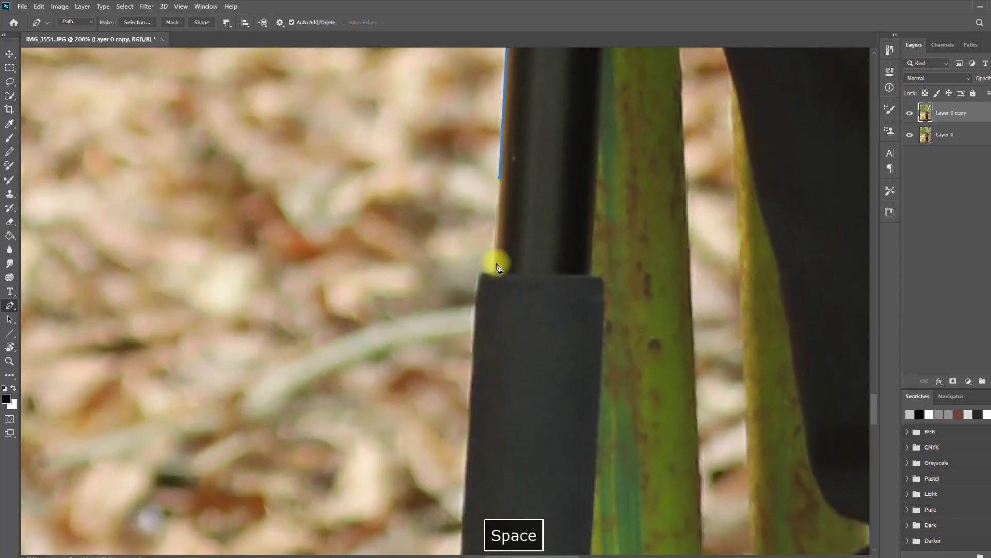
pyautogui.click(488, 270)
pyautogui.hotkey('ctrl', 'z')
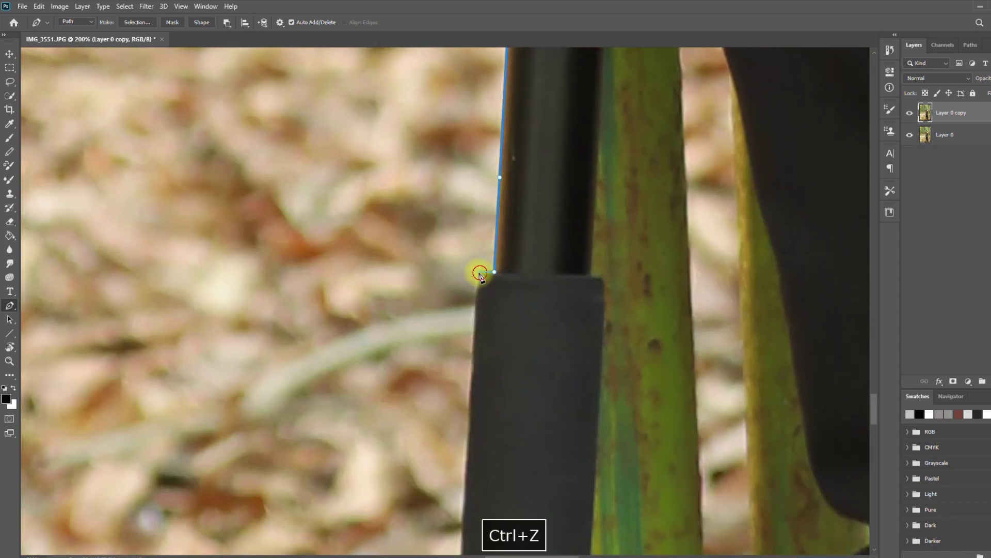
pyautogui.click(477, 272)
pyautogui.moveTo(482, 392); pyautogui.dragTo(517, 91)
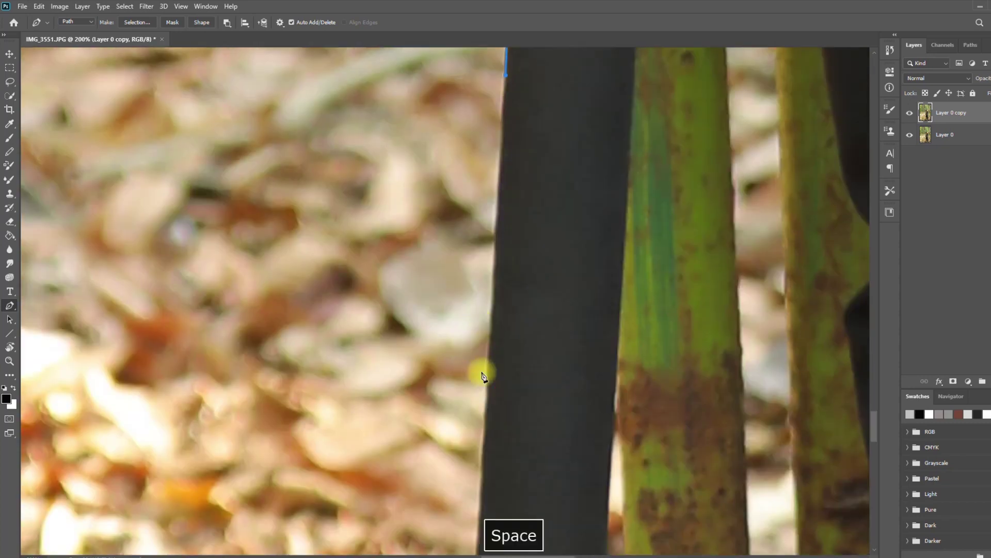
# Trace the path down the outer edge of the tripod's black grip and along the orange collar.
pyautogui.click(491, 412)
pyautogui.moveTo(491, 412); pyautogui.dragTo(515, 84)
pyautogui.moveTo(491, 447); pyautogui.dragTo(503, 139)
pyautogui.click(503, 139)
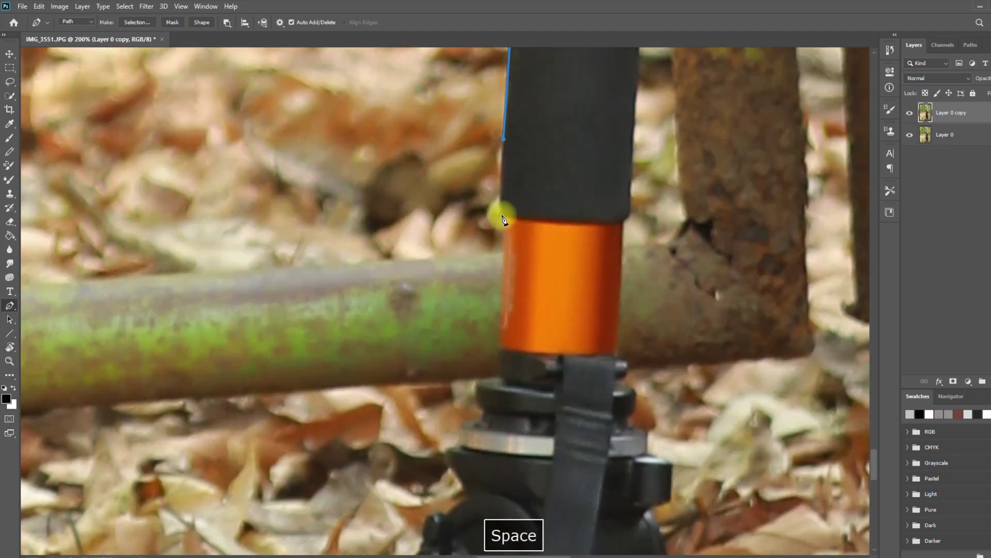
pyautogui.click(504, 216)
pyautogui.click(502, 343)
# Trace the path around the stepped rings below the orange collar and down the tripod head past its side knob.
pyautogui.moveTo(502, 343); pyautogui.dragTo(524, 153)
pyautogui.click(524, 166)
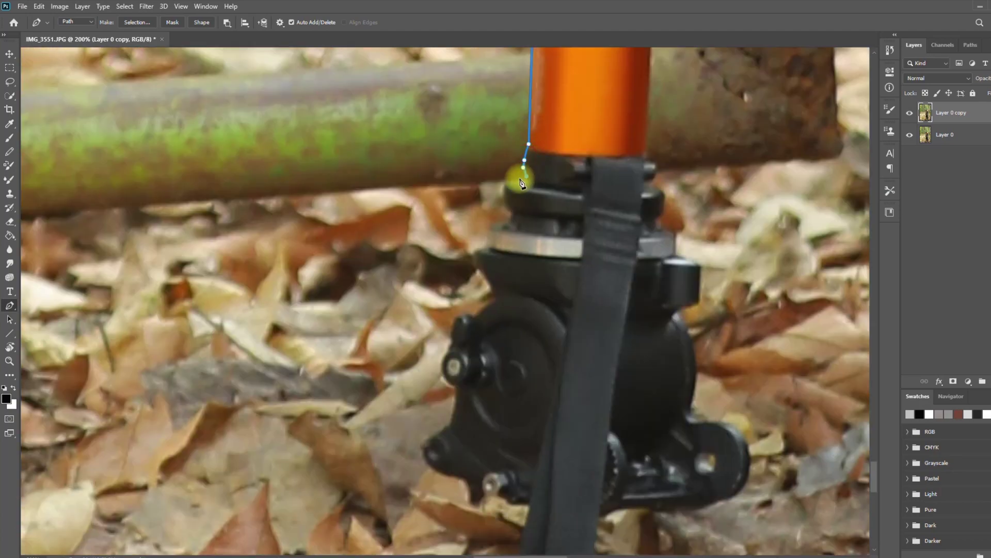
pyautogui.click(479, 265)
pyautogui.click(492, 283)
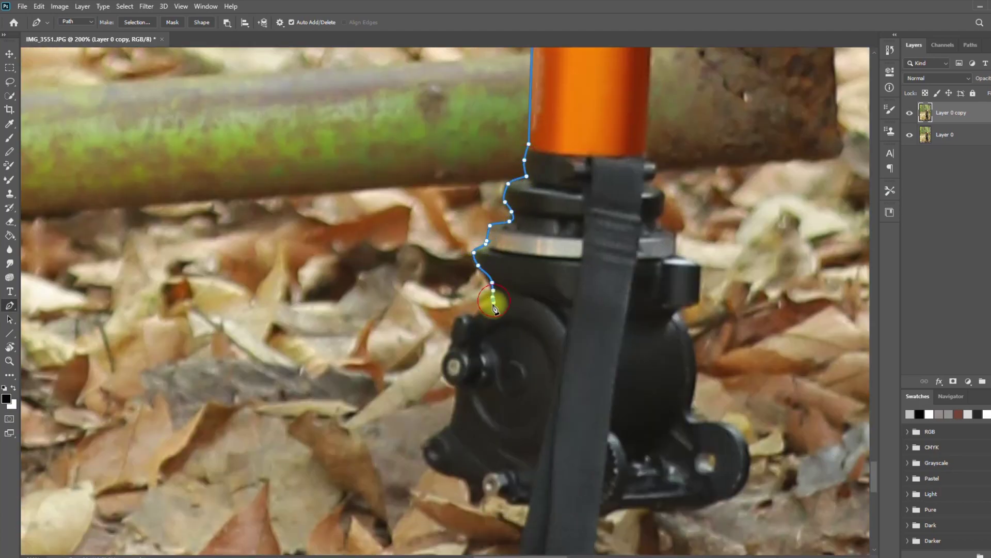
pyautogui.click(442, 364)
pyautogui.click(441, 378)
pyautogui.click(453, 384)
pyautogui.click(456, 400)
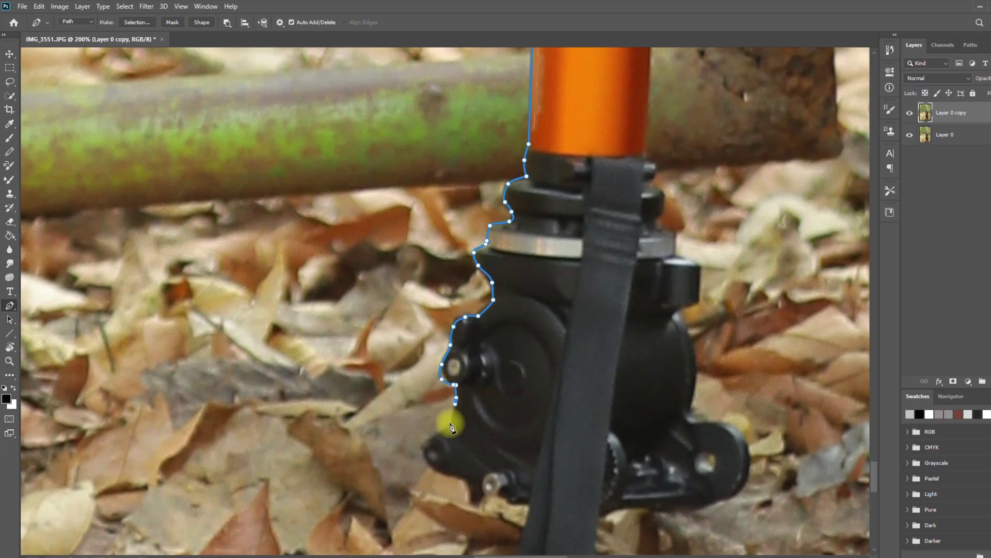
# Trace the path around the tripod head's lower protruding lug to the screw on its underside.
pyautogui.click(446, 428)
pyautogui.click(423, 449)
pyautogui.click(437, 472)
pyautogui.click(448, 475)
pyautogui.moveTo(470, 497); pyautogui.dragTo(408, 265)
pyautogui.click(407, 262)
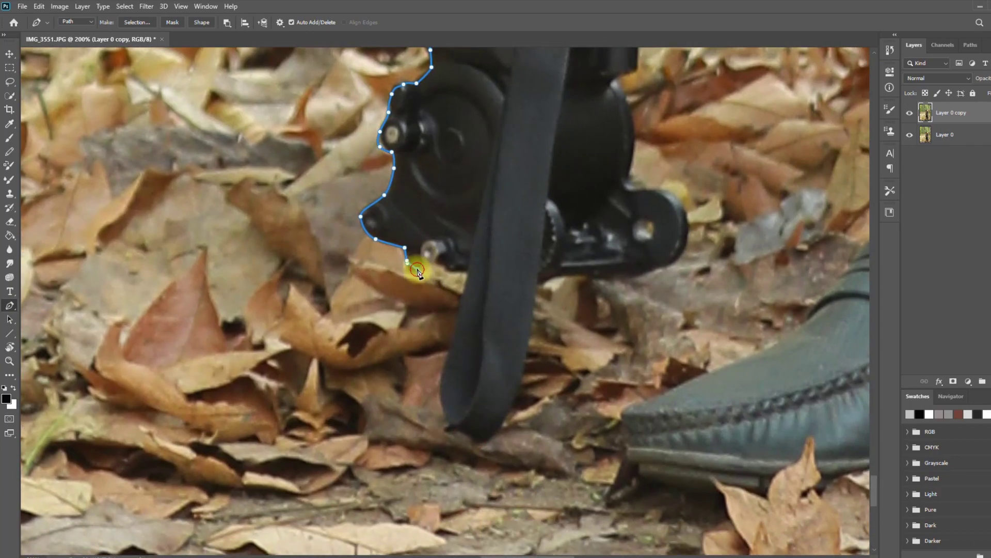
# Trace the path around the end of the black strap loop hanging below the tripod head.
pyautogui.click(442, 380)
pyautogui.click(448, 424)
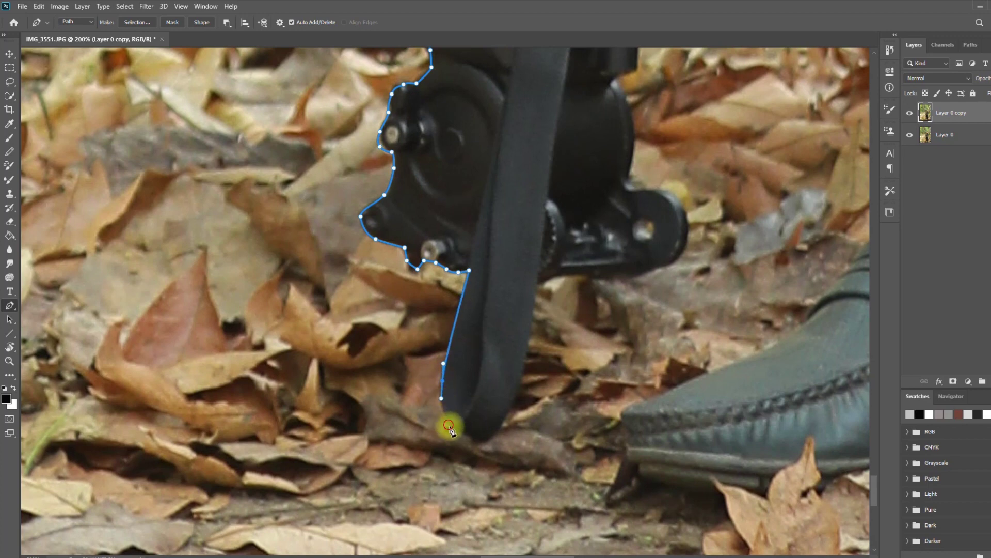
pyautogui.click(479, 439)
pyautogui.click(487, 442)
pyautogui.click(499, 430)
pyautogui.click(504, 416)
# Continue the path up the strap's far edge, along the tripod head's mounting plate and around its rounded end.
pyautogui.moveTo(533, 310); pyautogui.dragTo(556, 277)
pyautogui.hotkey('ctrl', 'z')
pyautogui.click(534, 283)
pyautogui.moveTo(582, 276); pyautogui.dragTo(596, 276)
pyautogui.click(635, 276)
pyautogui.click(685, 252)
pyautogui.click(683, 205)
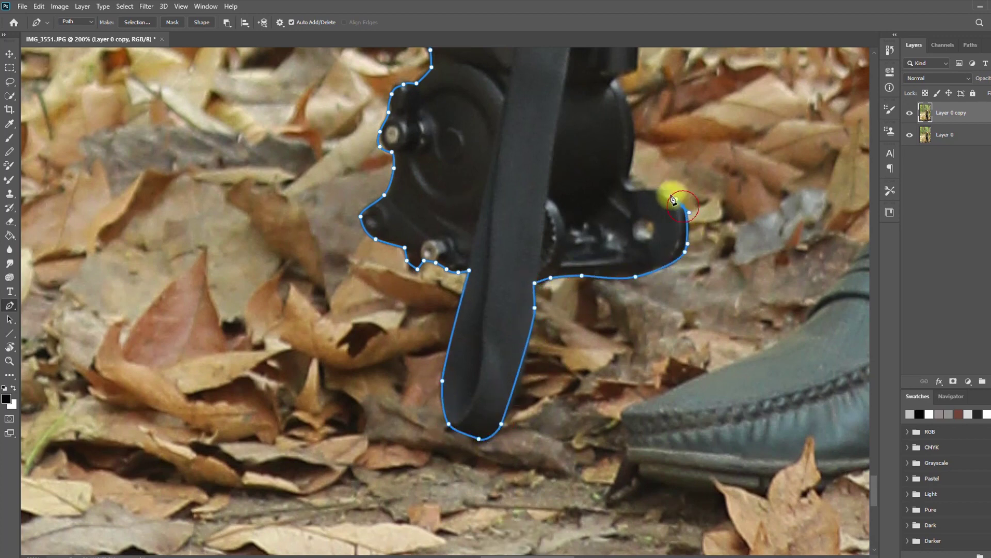
# Trace the path from the mounting plate up the far side of the tripod head to the block under the silver ring.
pyautogui.click(656, 188)
pyautogui.click(635, 181)
pyautogui.click(628, 171)
pyautogui.click(635, 152)
pyautogui.click(635, 138)
pyautogui.click(614, 75)
pyautogui.moveTo(616, 99); pyautogui.dragTo(568, 372)
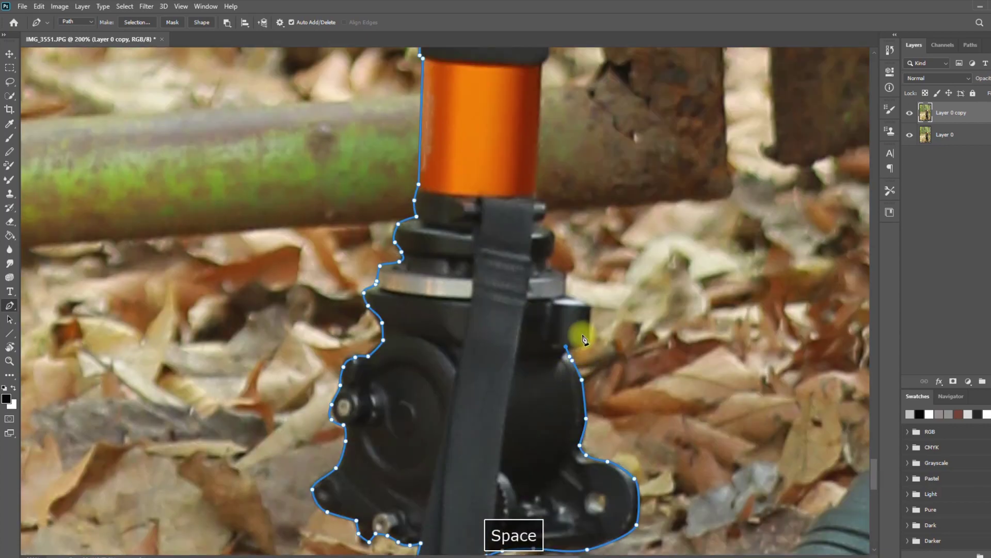
# Trace the path around the block under the silver ring and up past the ring and black collar to the orange tube.
pyautogui.click(585, 346)
pyautogui.click(592, 340)
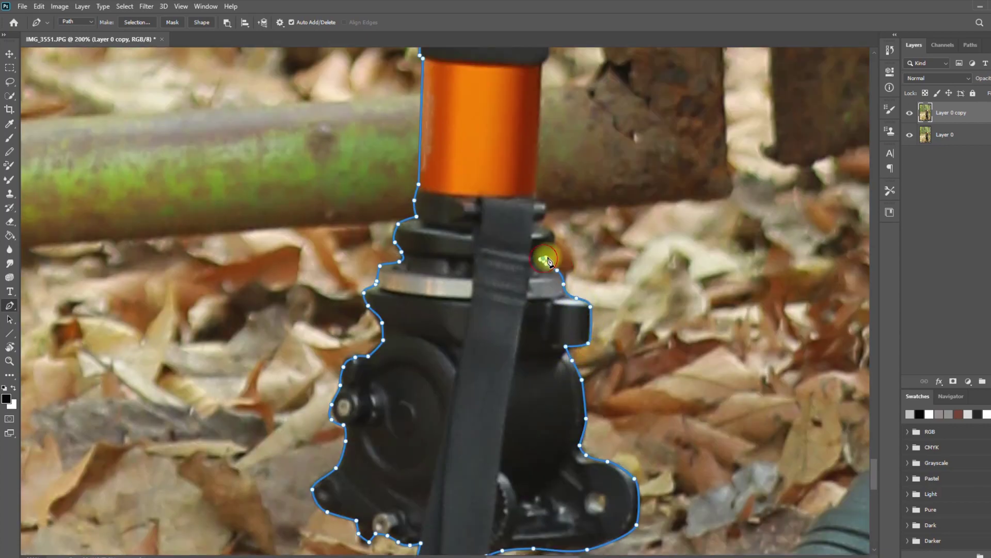
pyautogui.click(533, 194)
# Continue the path up the far side of the orange tube and the dark grip to the grip's upper corner.
pyautogui.scroll(3, 536, 189)
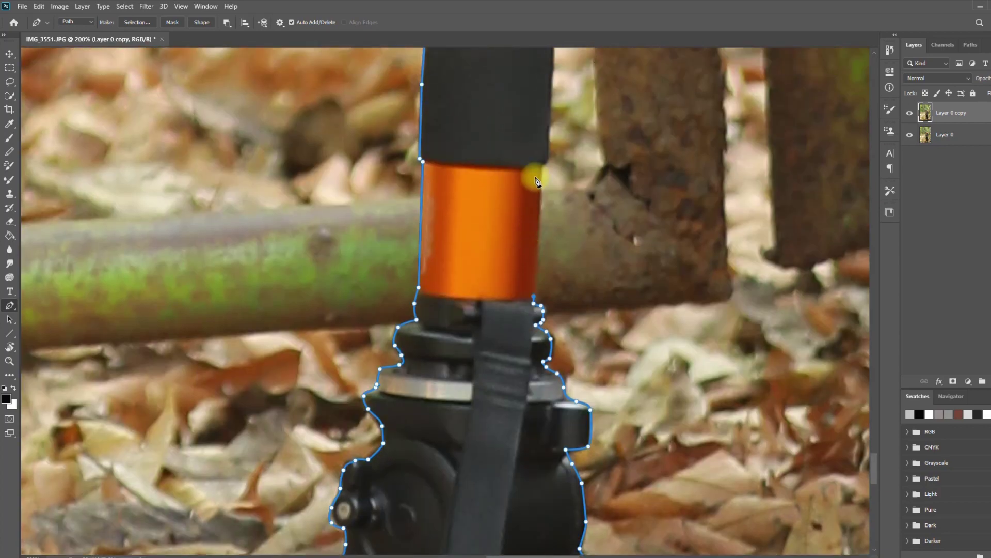
pyautogui.click(547, 160)
pyautogui.click(549, 133)
pyautogui.moveTo(537, 52); pyautogui.dragTo(481, 376)
pyautogui.click(516, 79)
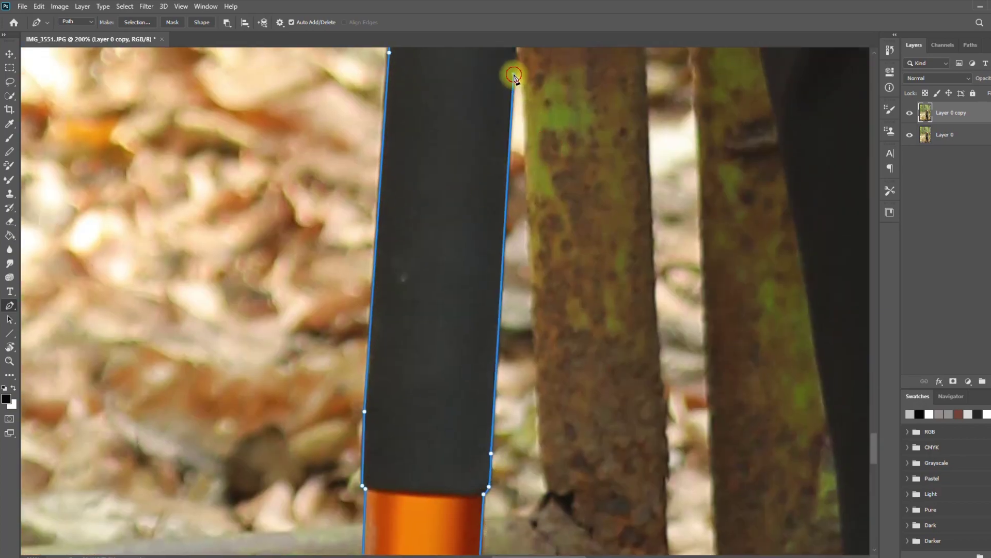
pyautogui.moveTo(518, 77); pyautogui.dragTo(527, 396)
pyautogui.moveTo(546, 55); pyautogui.dragTo(551, 445)
pyautogui.hotkey('ctrl', 'z')
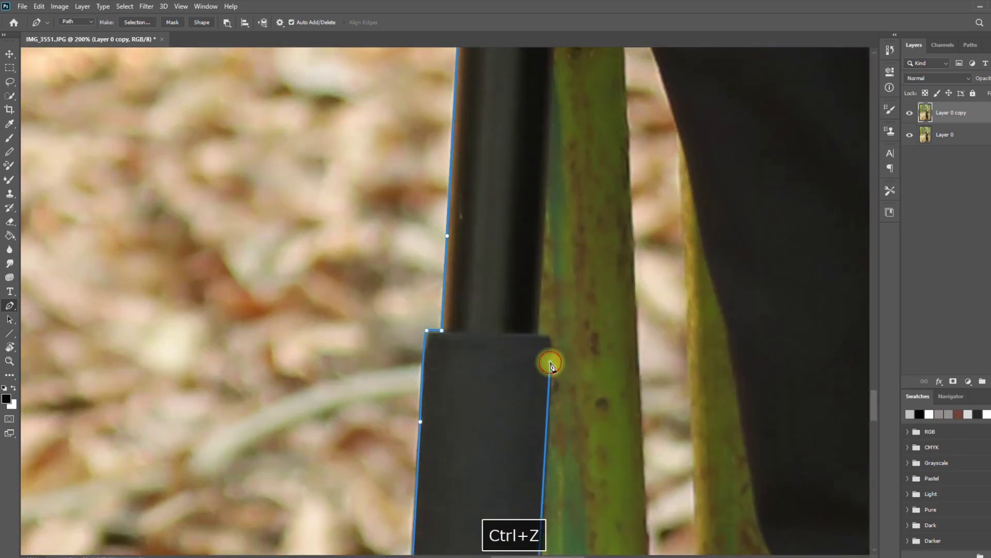
pyautogui.click(547, 338)
# Trace the path up the narrow black tube to the hand and around the fingertips gripping it.
pyautogui.press('space')
pyautogui.moveTo(546, 288); pyautogui.dragTo(515, 524)
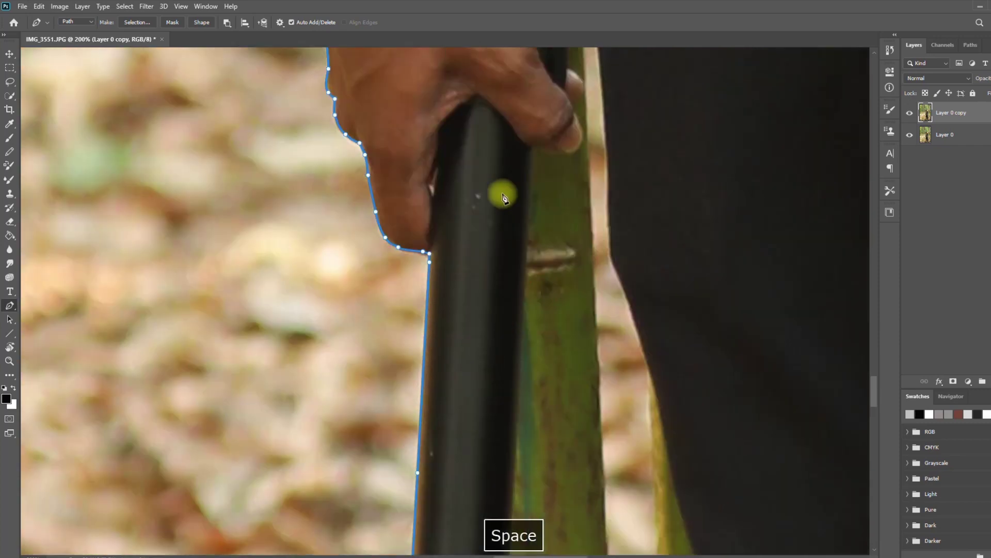
pyautogui.click(534, 150)
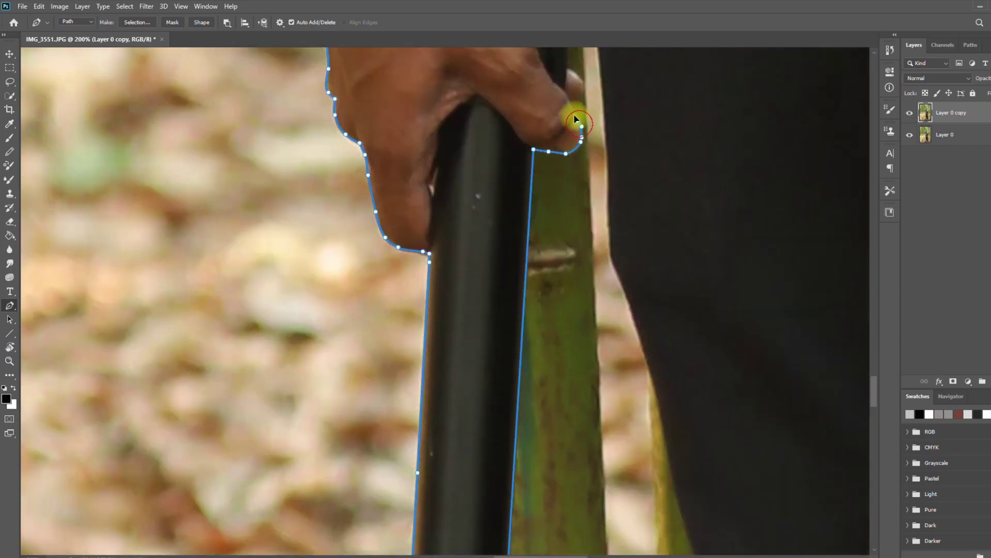
# Continue the path from the fingertips up around the tripod section above the hand.
pyautogui.press('space')
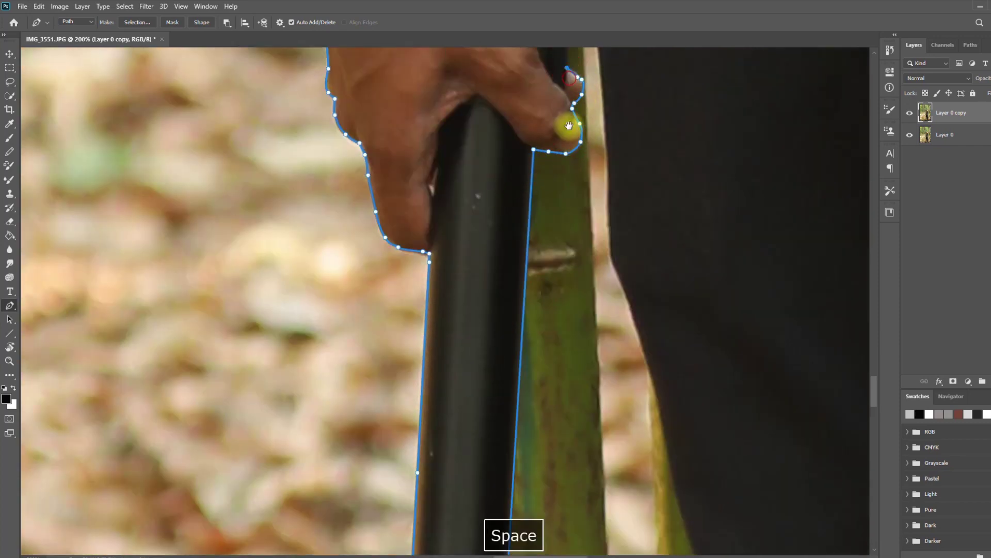
pyautogui.moveTo(570, 74); pyautogui.dragTo(557, 281)
pyautogui.click(565, 241)
pyautogui.moveTo(543, 217)
pyautogui.mouseDown()
pyautogui.moveTo(564, 172)
pyautogui.moveTo(559, 137)
pyautogui.moveTo(526, 225)
pyautogui.moveTo(532, 177)
pyautogui.moveTo(563, 264)
pyautogui.moveTo(560, 288)
pyautogui.mouseUp()
# Trace the path down the trouser leg's front edge beside the hand to just below its bend.
pyautogui.press('space')
pyautogui.moveTo(569, 372); pyautogui.dragTo(484, 146)
pyautogui.press('space')
pyautogui.moveTo(484, 286); pyautogui.dragTo(485, 293)
pyautogui.hotkey('ctrl', 'z')
pyautogui.moveTo(486, 241); pyautogui.dragTo(490, 331)
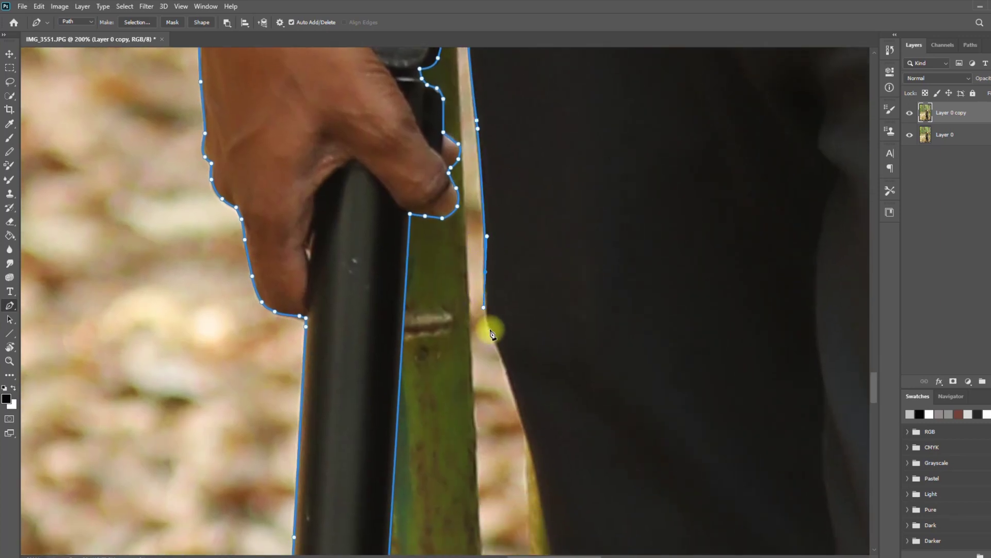
pyautogui.hotkey('ctrl', 'z')
pyautogui.moveTo(487, 290); pyautogui.dragTo(488, 318)
pyautogui.moveTo(501, 353); pyautogui.dragTo(505, 363)
# Extend the path down the trouser leg's front edge along the gap beside the tripod's black tube.
pyautogui.press('space')
pyautogui.moveTo(525, 402)
pyautogui.mouseDown()
pyautogui.moveTo(442, 88)
pyautogui.moveTo(413, 20)
pyautogui.mouseUp()
pyautogui.moveTo(438, 162); pyautogui.dragTo(445, 192)
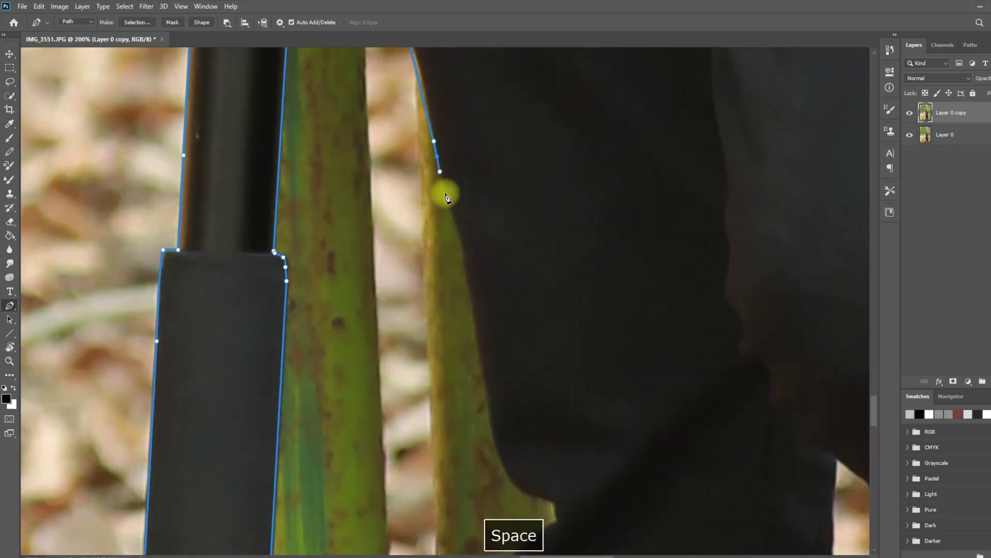
pyautogui.hotkey('ctrl', 'z')
pyautogui.press('space')
pyautogui.moveTo(464, 117); pyautogui.dragTo(494, 326)
pyautogui.moveTo(453, 291); pyautogui.dragTo(463, 327)
pyautogui.moveTo(474, 397); pyautogui.dragTo(476, 407)
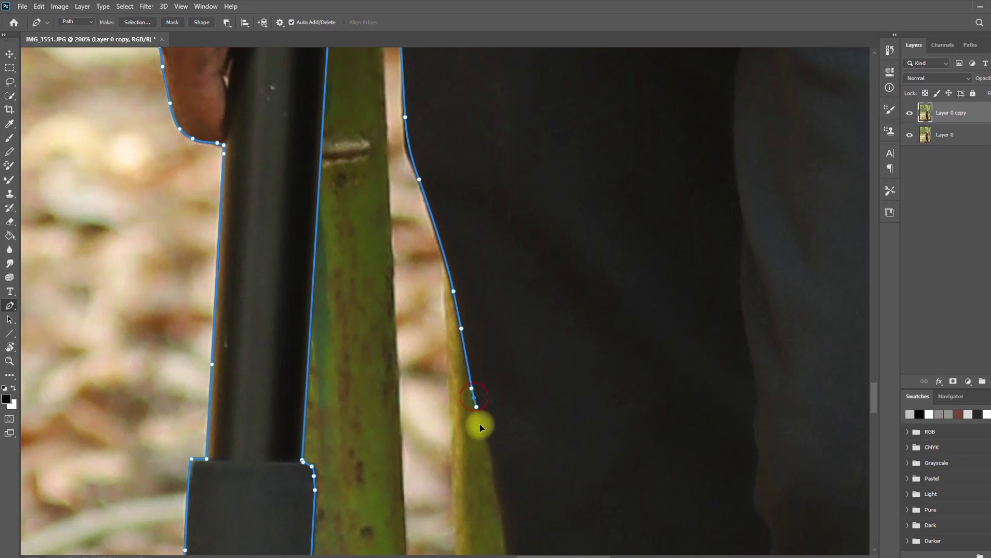
# Retrace the trouser leg's front edge with closer anchor points down to the fold at the knee.
pyautogui.moveTo(492, 453); pyautogui.dragTo(501, 498)
pyautogui.press('space')
pyautogui.moveTo(524, 509); pyautogui.dragTo(440, 264)
pyautogui.hotkey('ctrl', 'z')
pyautogui.hotkey('ctrl', 'z')
pyautogui.hotkey('ctrl', 'z')
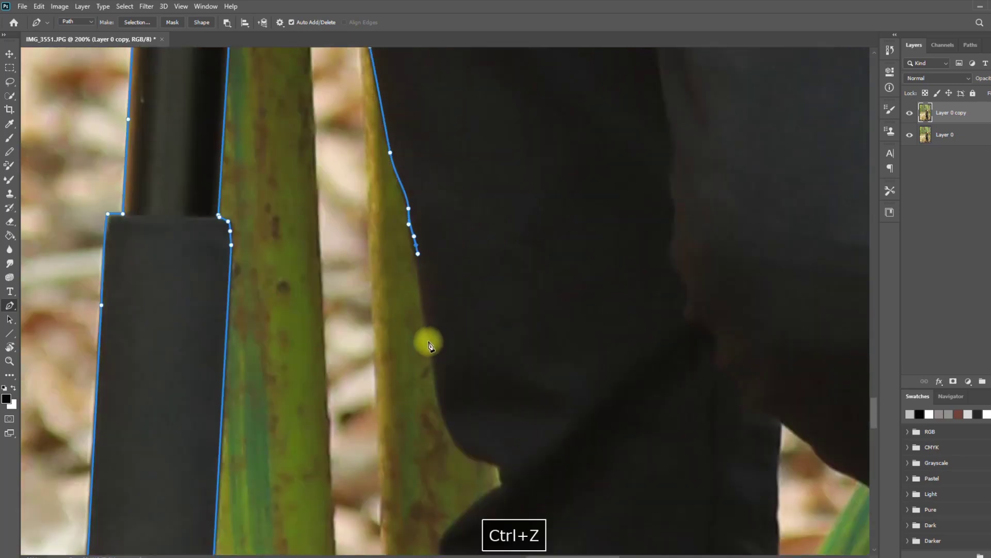
pyautogui.click(416, 245)
pyautogui.click(431, 349)
pyautogui.click(446, 418)
pyautogui.click(451, 436)
pyautogui.click(470, 458)
pyautogui.click(485, 461)
# Trace the path into the notch of the trouser fold and out around the bulge below it.
pyautogui.press('space')
pyautogui.moveTo(504, 471); pyautogui.dragTo(474, 264)
pyautogui.click(474, 263)
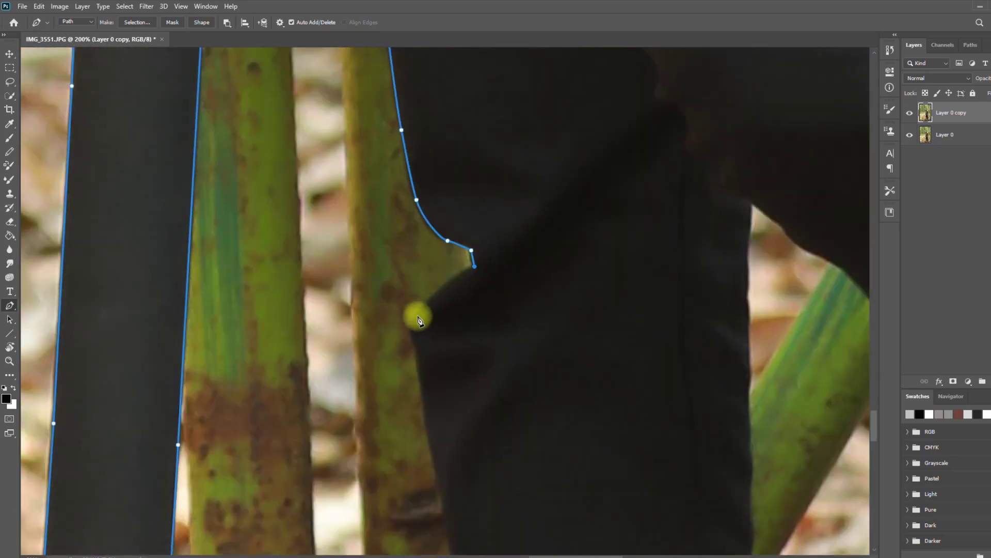
pyautogui.click(417, 314)
pyautogui.click(417, 364)
# Continue the path down the front edge of the lower trouser leg to just above the hem.
pyautogui.press('space')
pyautogui.moveTo(416, 372); pyautogui.dragTo(419, 181)
pyautogui.click(433, 399)
pyautogui.press('space')
pyautogui.moveTo(455, 508); pyautogui.dragTo(416, 396)
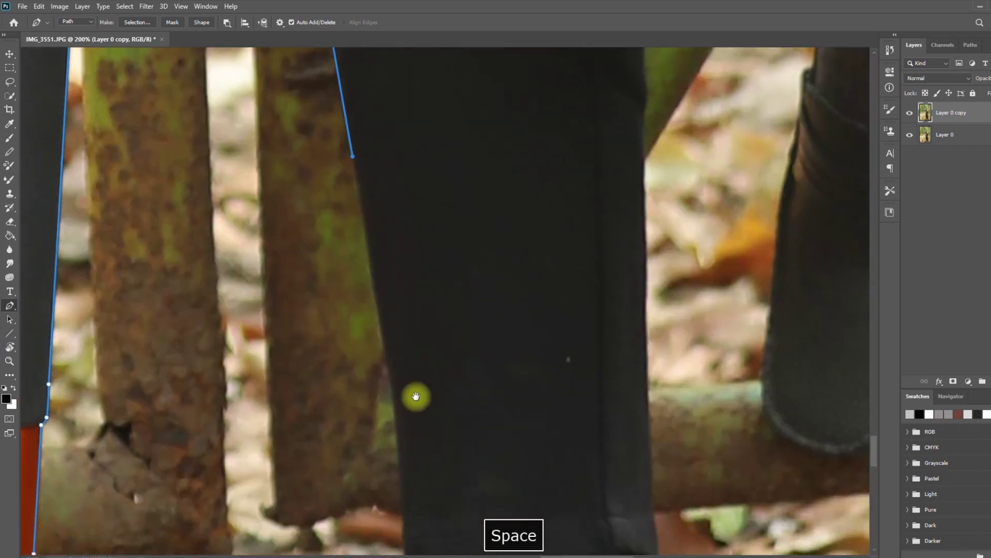
pyautogui.moveTo(372, 371); pyautogui.dragTo(383, 440)
pyautogui.hotkey('ctrl', 'z')
pyautogui.moveTo(377, 402); pyautogui.dragTo(380, 456)
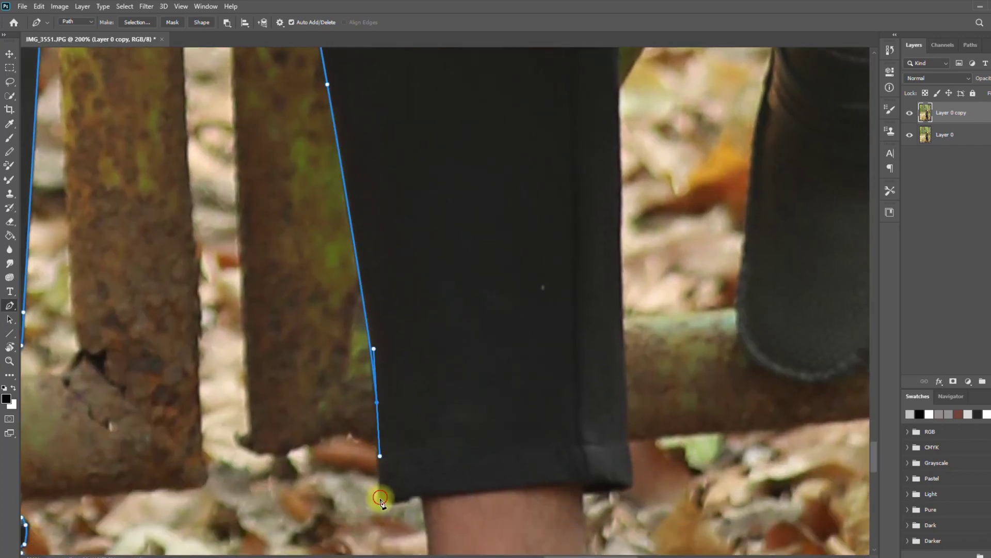
# Trace the path around the trouser hem's front corner and down the front of the bare ankle to the sock cuff.
pyautogui.moveTo(380, 497); pyautogui.dragTo(380, 501)
pyautogui.moveTo(393, 502); pyautogui.dragTo(431, 305)
pyautogui.press('space')
pyautogui.hotkey('ctrl', 'z')
pyautogui.click(423, 293)
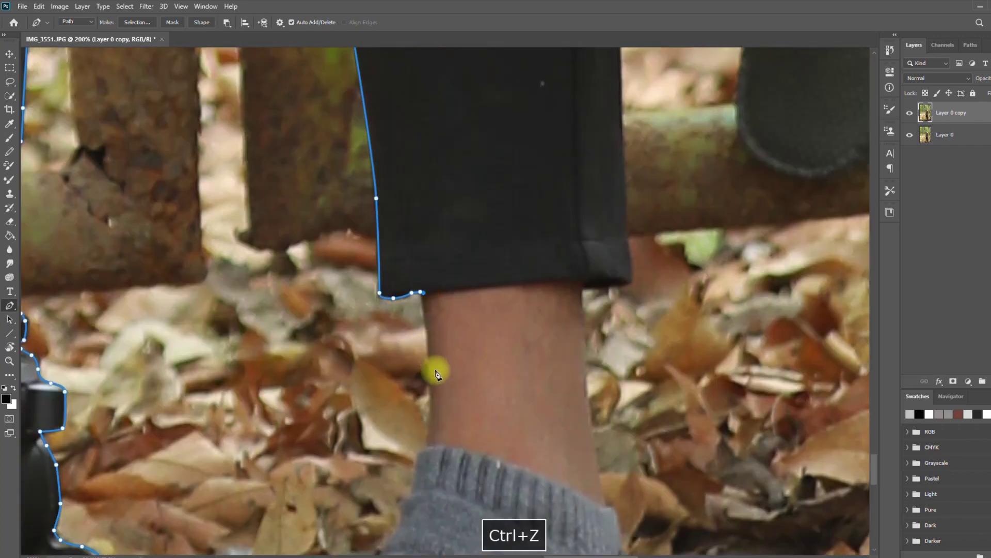
pyautogui.moveTo(430, 363); pyautogui.dragTo(432, 432)
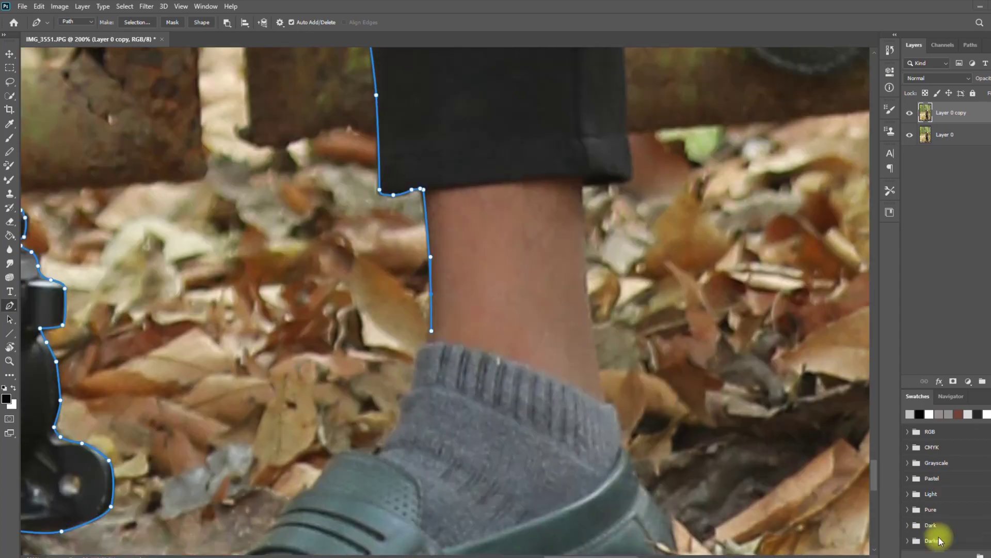
pyautogui.press('space')
pyautogui.click(428, 343)
# Trace the path down the front of the grey sock and over the top edge of the loafer's tongue.
pyautogui.moveTo(420, 348); pyautogui.dragTo(417, 355)
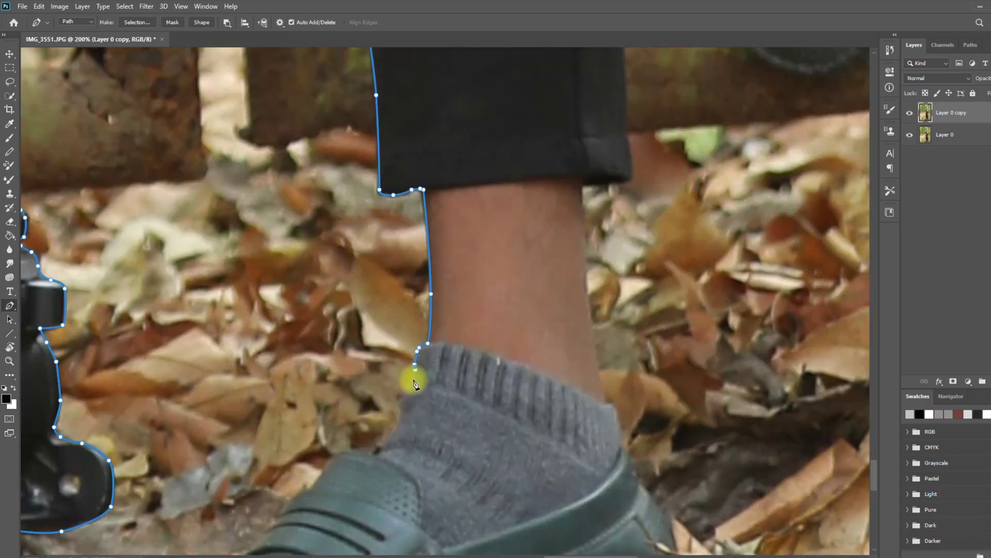
pyautogui.click(404, 395)
pyautogui.moveTo(399, 417); pyautogui.dragTo(397, 422)
pyautogui.scroll(-5, 398, 420)
pyautogui.moveTo(388, 272); pyautogui.dragTo(380, 281)
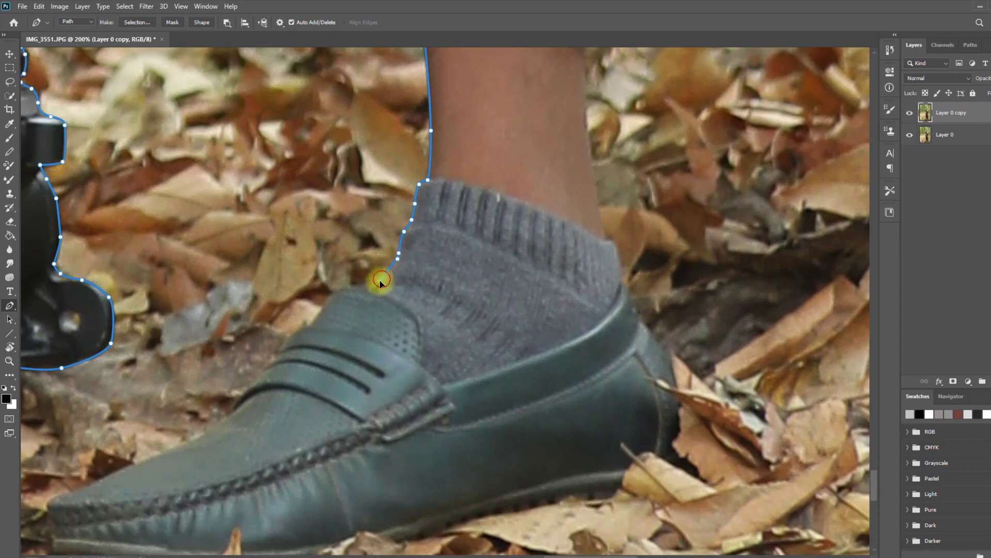
pyautogui.click(309, 324)
pyautogui.scroll(-2, 299, 325)
pyautogui.click(295, 229)
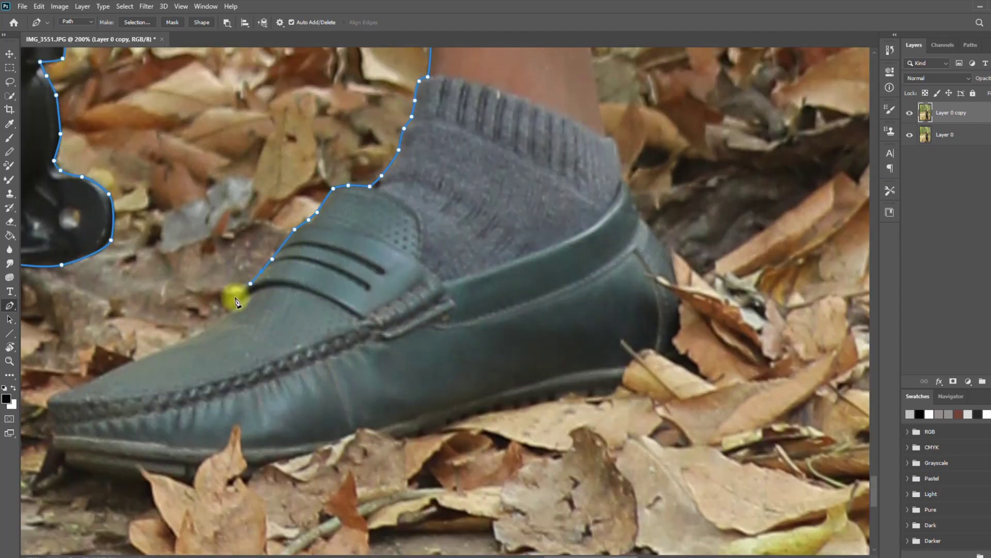
pyautogui.click(229, 315)
pyautogui.scroll(-1, 230, 317)
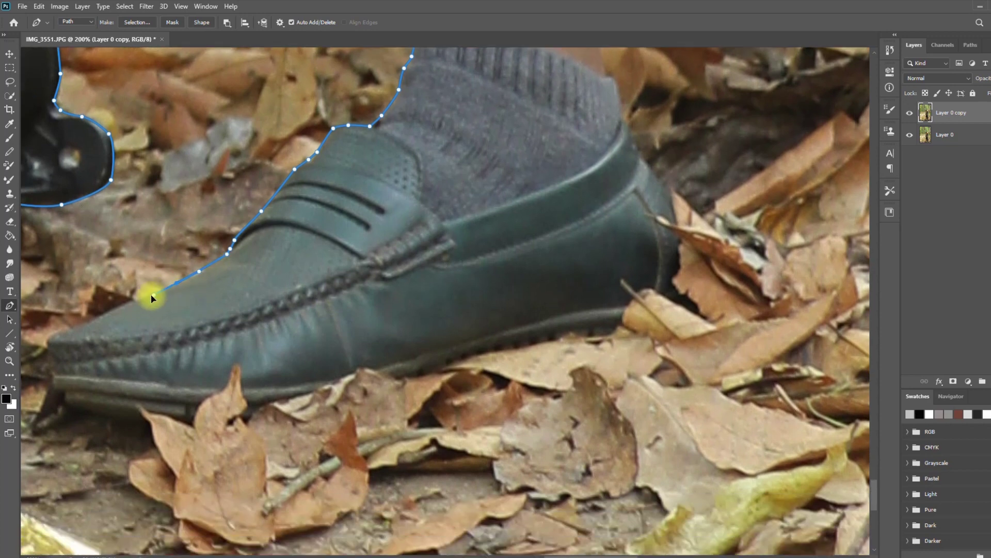
pyautogui.click(89, 321)
pyautogui.scroll(-1, 83, 331)
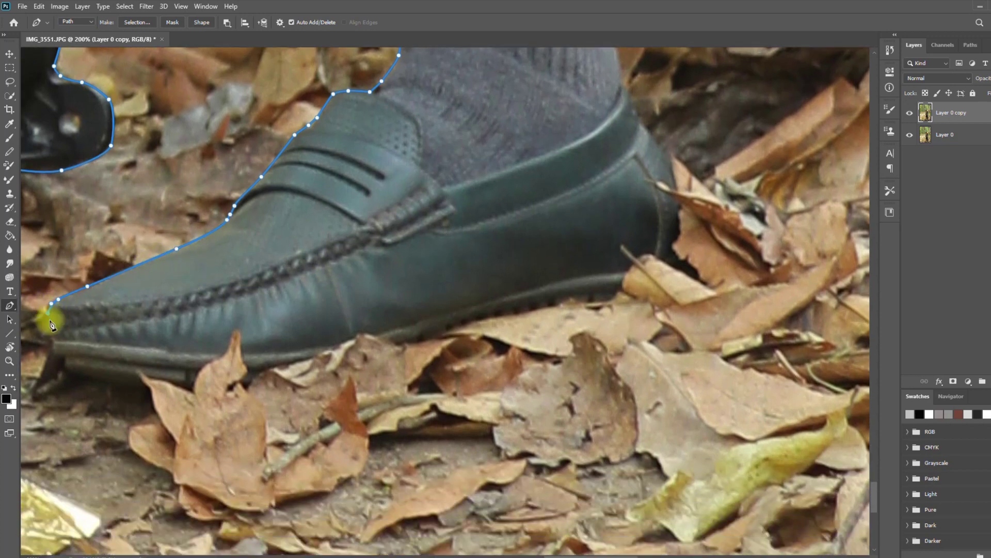
pyautogui.hotkey('ctrl', 'z')
pyautogui.hotkey('ctrl', 'z')
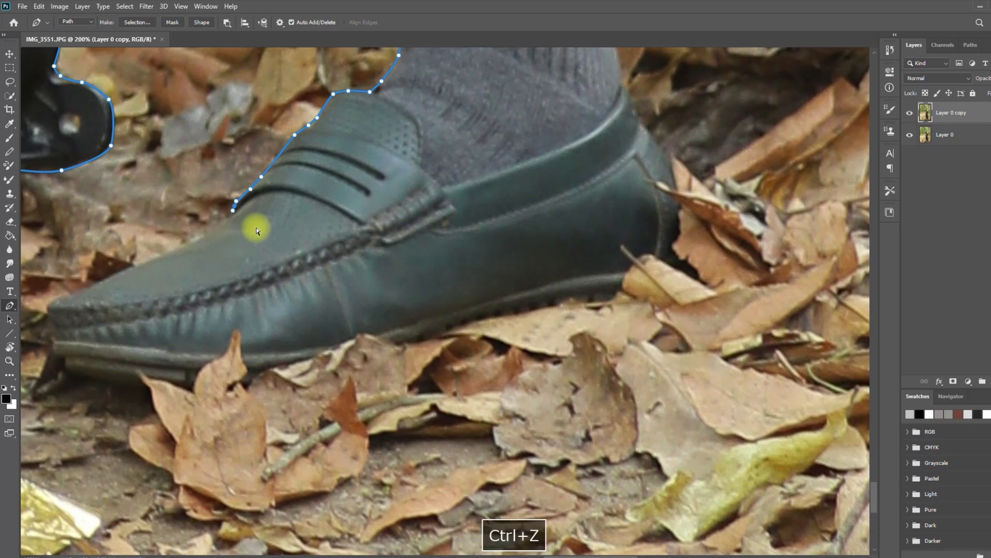
# Trace the path from the loafer's tongue down along the strap and upper to the toe.
pyautogui.click(294, 141)
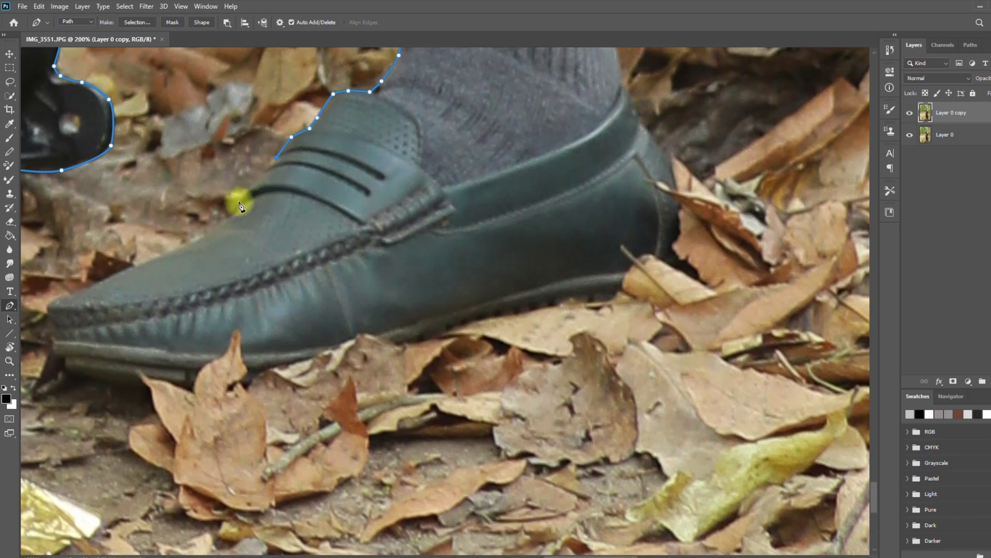
pyautogui.scroll(-1, 232, 221)
pyautogui.click(181, 224)
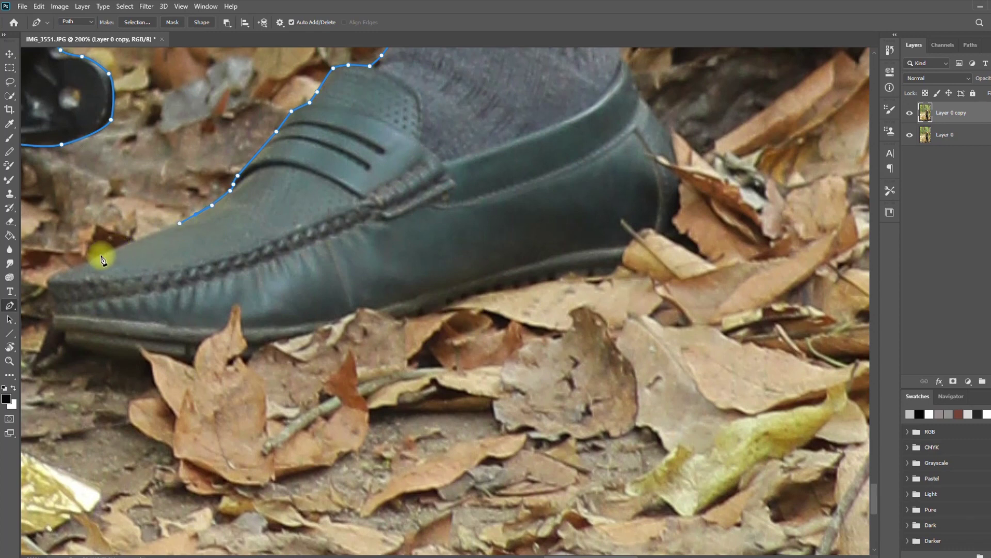
pyautogui.moveTo(87, 263); pyautogui.dragTo(83, 263)
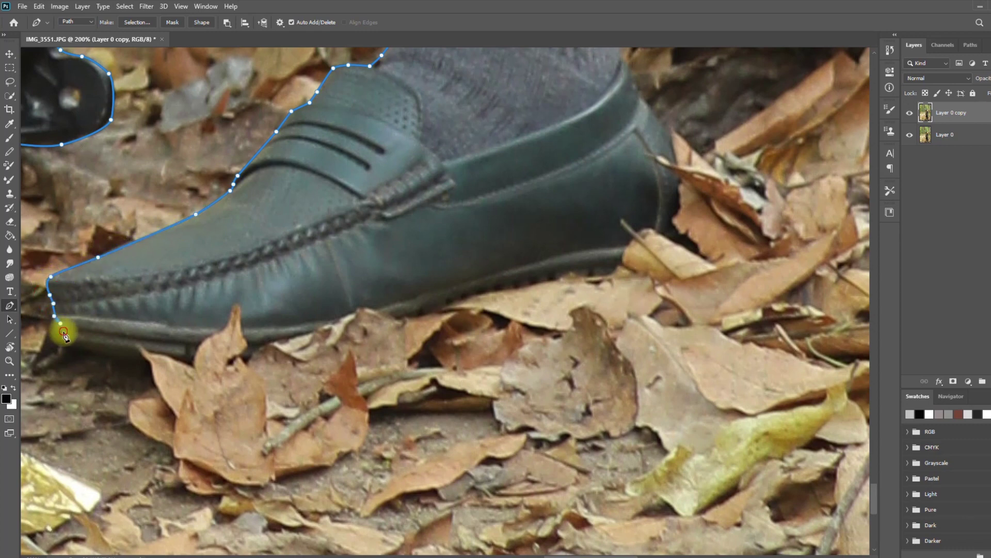
# Trace the path under the toe and along the loafer's sole, undoing the loose section around the heel.
pyautogui.moveTo(63, 335); pyautogui.dragTo(176, 360)
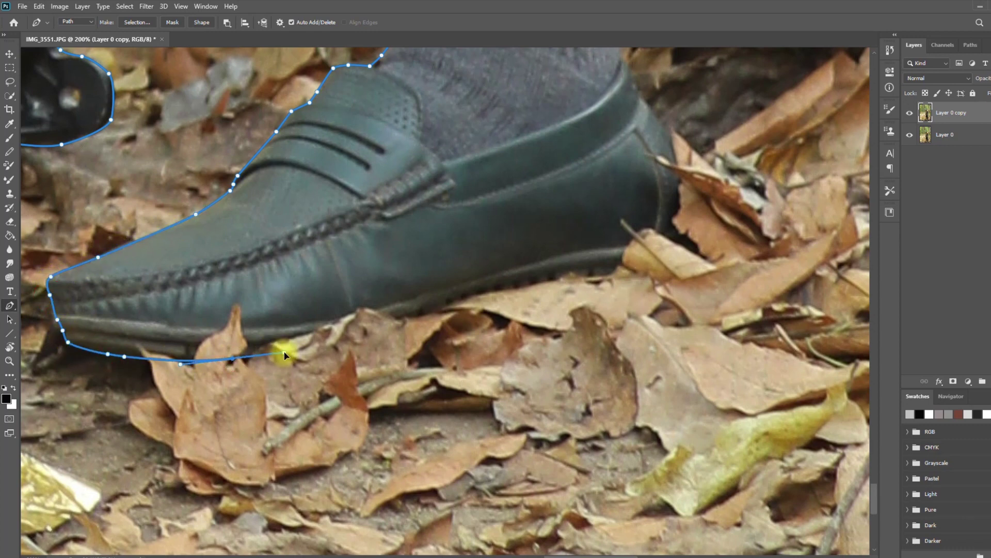
pyautogui.moveTo(284, 355)
pyautogui.mouseDown()
pyautogui.moveTo(482, 288)
pyautogui.moveTo(569, 270)
pyautogui.moveTo(631, 277)
pyautogui.moveTo(673, 259)
pyautogui.moveTo(692, 200)
pyautogui.moveTo(666, 135)
pyautogui.moveTo(668, 214)
pyautogui.mouseUp()
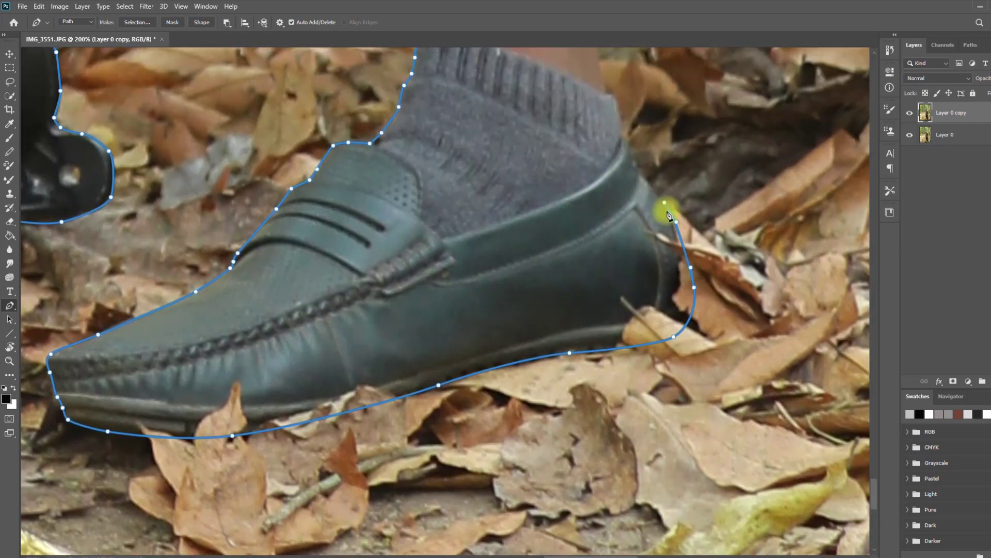
pyautogui.hotkey('ctrl', 'z')
pyautogui.hotkey('ctrl', 'z')
pyautogui.hotkey('ctrl', 'z')
pyautogui.hotkey('ctrl', 'z')
pyautogui.hotkey('ctrl', 'z')
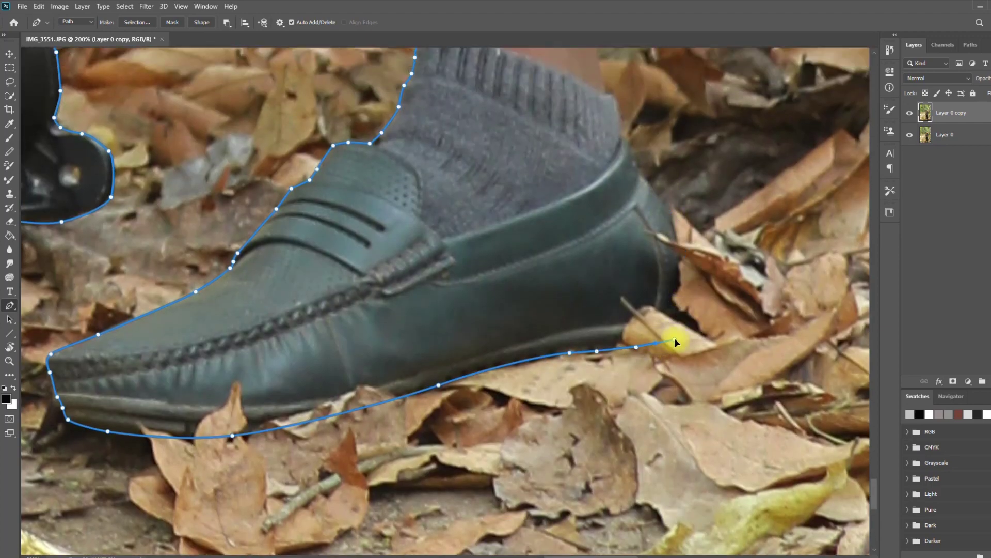
# Trace the path closely around the loafer's heel and up the back of the sock to its cuff.
pyautogui.moveTo(682, 307); pyautogui.dragTo(679, 279)
pyautogui.click(674, 233)
pyautogui.click(670, 224)
pyautogui.click(662, 202)
pyautogui.click(651, 188)
pyautogui.scroll(3, 650, 188)
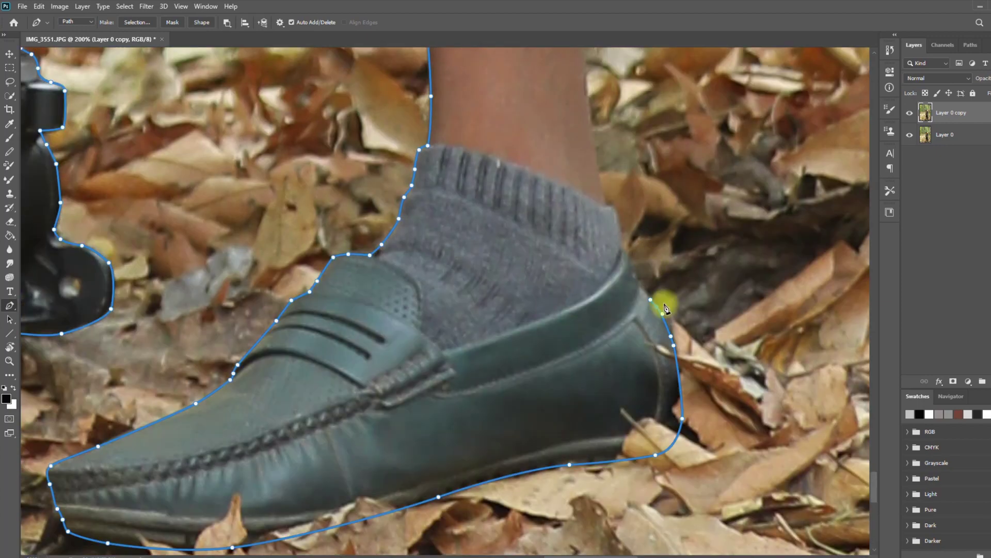
pyautogui.scroll(3, 611, 209)
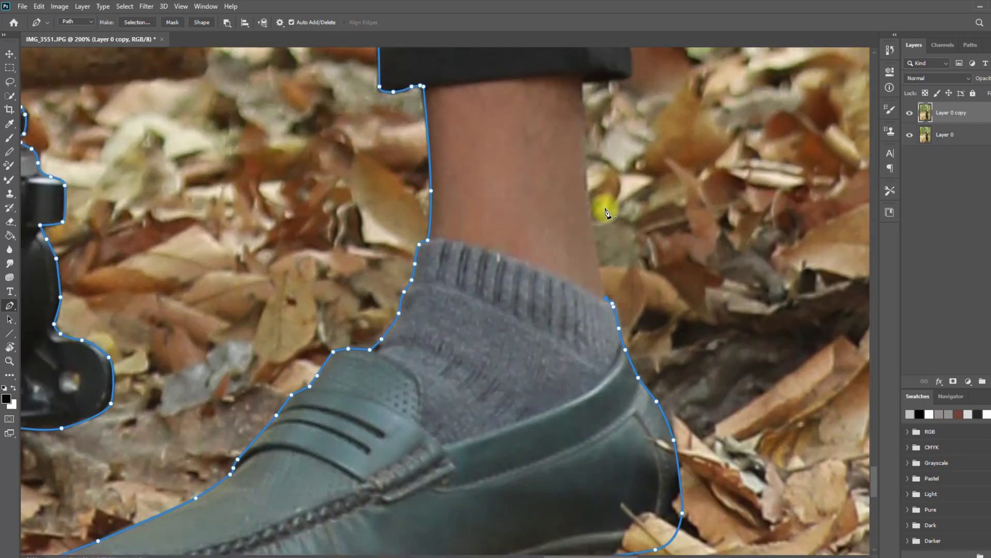
# Continue the path up the back of the ankle and around the trouser hem's rear corner.
pyautogui.click(581, 99)
pyautogui.click(622, 98)
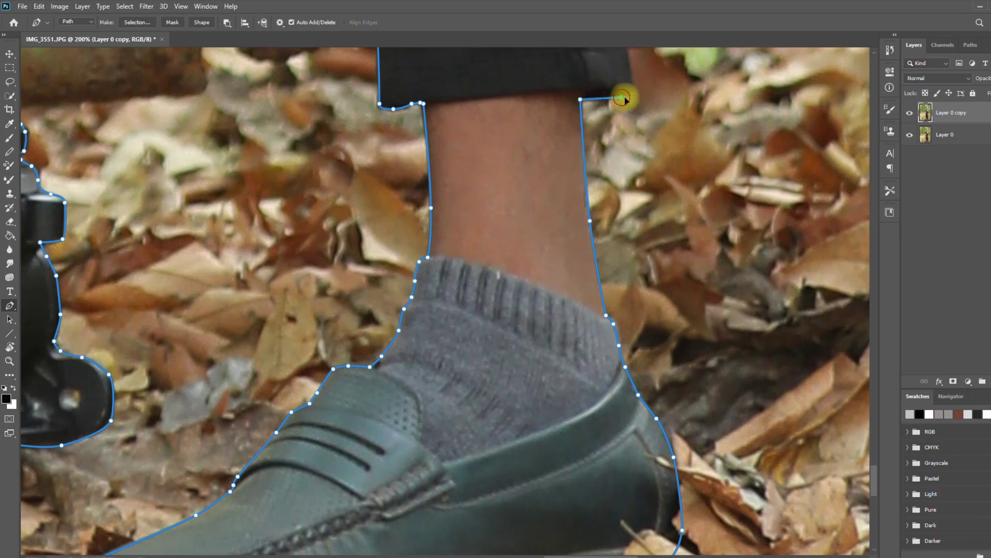
pyautogui.moveTo(631, 78); pyautogui.dragTo(631, 65)
# Trace the path up the rear edge of the lower trouser leg past the slanted green bamboo.
pyautogui.scroll(8, 630, 210)
pyautogui.moveTo(618, 126); pyautogui.dragTo(621, 86)
pyautogui.scroll(4, 612, 206)
pyautogui.scroll(3, 605, 255)
pyautogui.moveTo(615, 219); pyautogui.dragTo(619, 174)
pyautogui.moveTo(616, 145); pyautogui.dragTo(615, 132)
pyautogui.scroll(7, 616, 118)
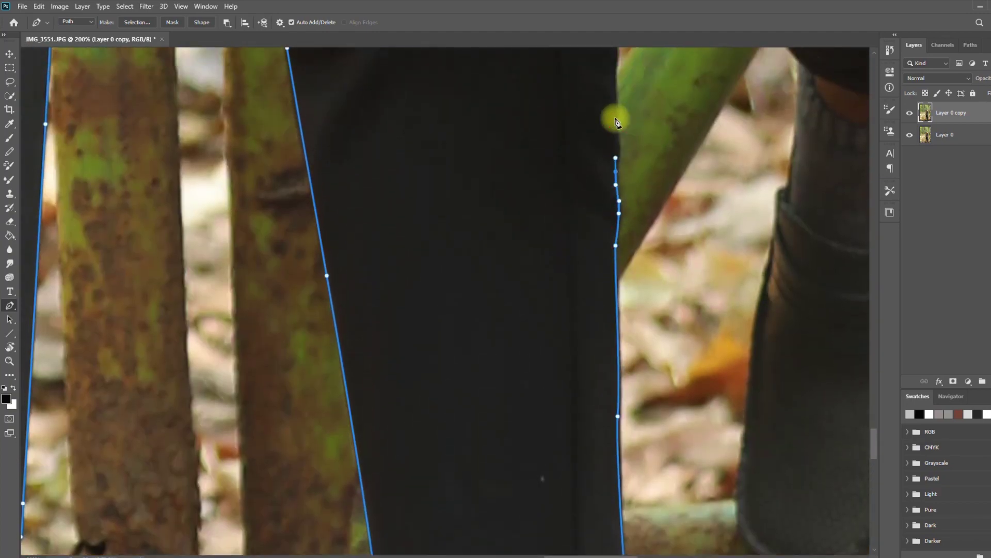
pyautogui.moveTo(617, 337); pyautogui.dragTo(615, 267)
pyautogui.moveTo(617, 240); pyautogui.dragTo(617, 239)
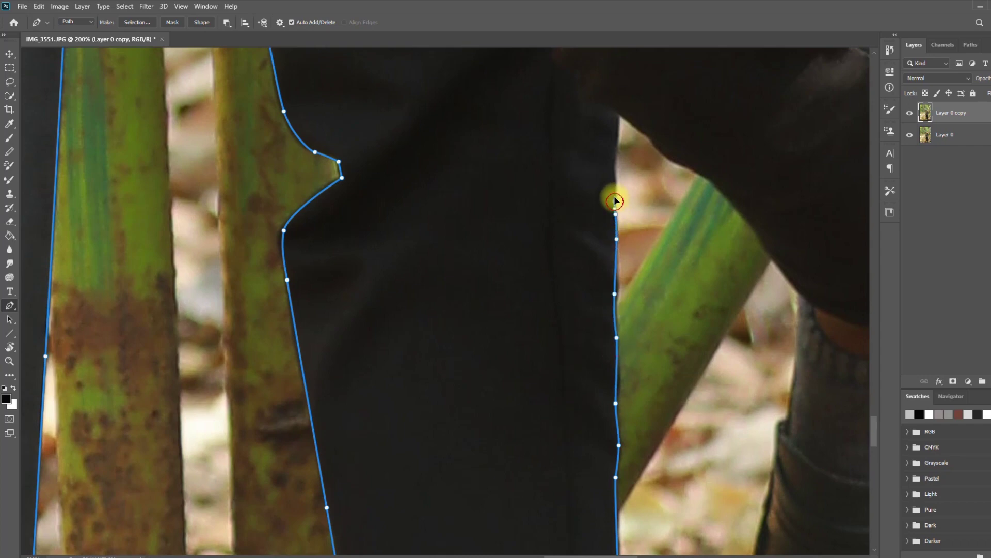
# Trace the path around the corner between the legs and along the other trouser leg's underside to its sock.
pyautogui.click(617, 125)
pyautogui.click(619, 112)
pyautogui.click(645, 132)
pyautogui.moveTo(662, 155); pyautogui.dragTo(671, 160)
pyautogui.moveTo(700, 174); pyautogui.dragTo(710, 180)
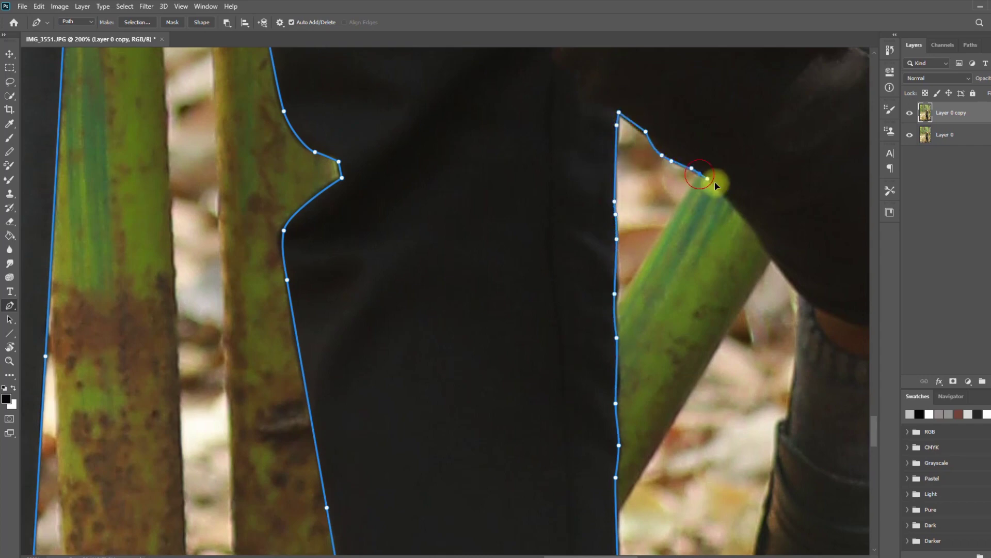
pyautogui.moveTo(751, 225); pyautogui.dragTo(774, 252)
pyautogui.click(787, 280)
pyautogui.click(799, 297)
# Trace the path around the bent leg's trouser hem and down the front of the sock onto the loafer's collar.
pyautogui.press('space')
pyautogui.moveTo(806, 334); pyautogui.dragTo(713, 177)
pyautogui.click(711, 205)
pyautogui.click(707, 220)
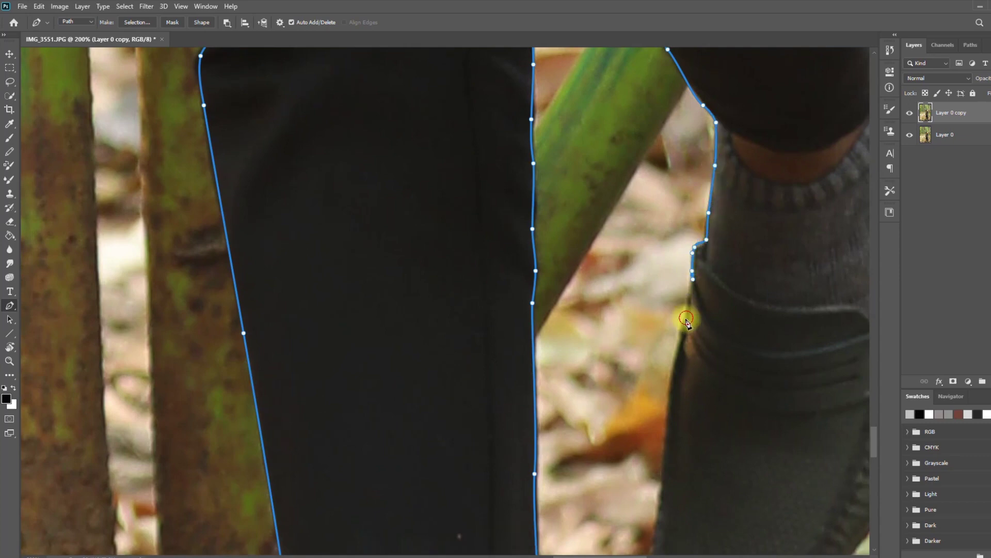
pyautogui.moveTo(687, 318); pyautogui.dragTo(683, 324)
pyautogui.press('space')
pyautogui.moveTo(673, 397); pyautogui.dragTo(637, 295)
pyautogui.hotkey('ctrl', 'z')
pyautogui.moveTo(646, 191); pyautogui.dragTo(646, 206)
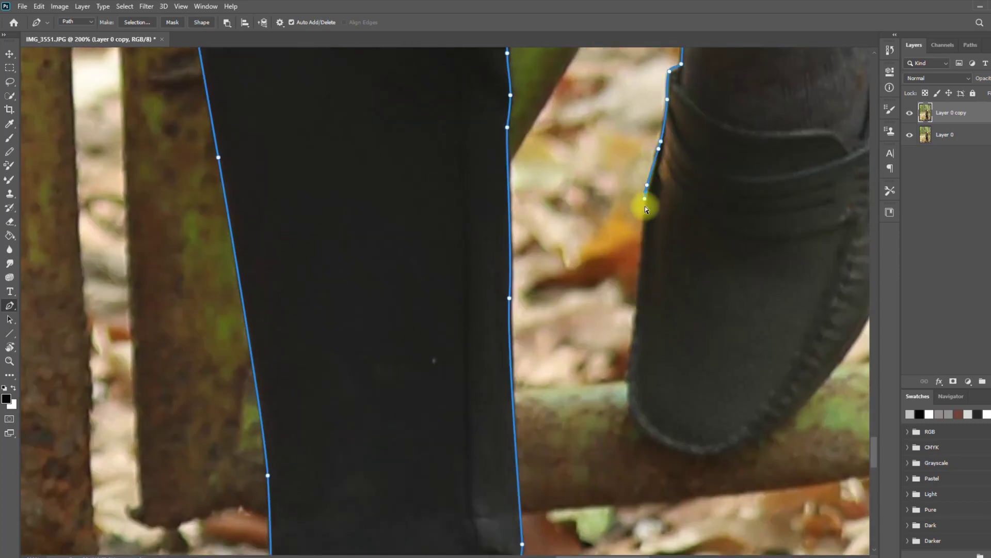
pyautogui.hotkey('ctrl', 'z')
pyautogui.click(645, 204)
pyautogui.hotkey('ctrl', 'z')
pyautogui.hotkey('ctrl', 'z')
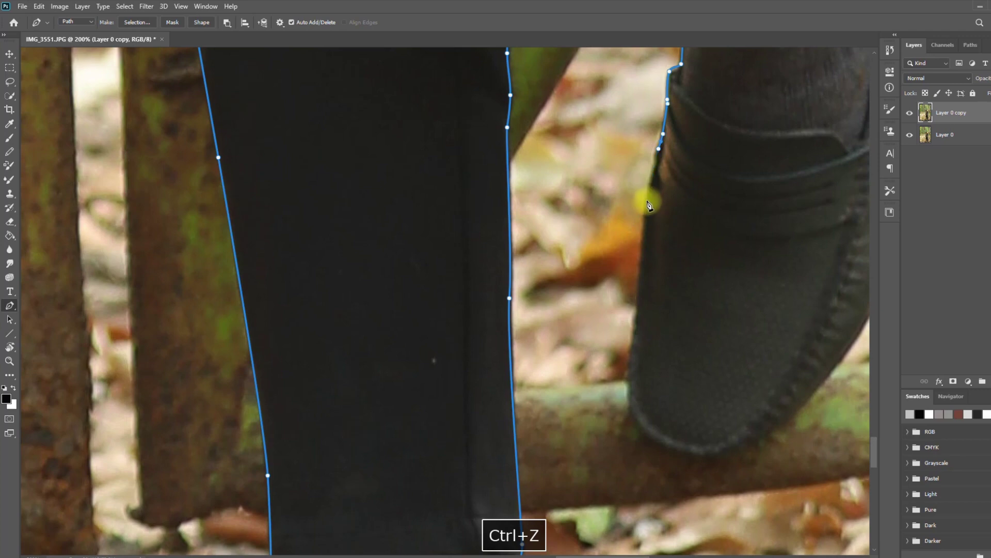
pyautogui.click(645, 203)
pyautogui.click(639, 293)
pyautogui.scroll(-3, 631, 282)
pyautogui.click(625, 281)
pyautogui.click(633, 310)
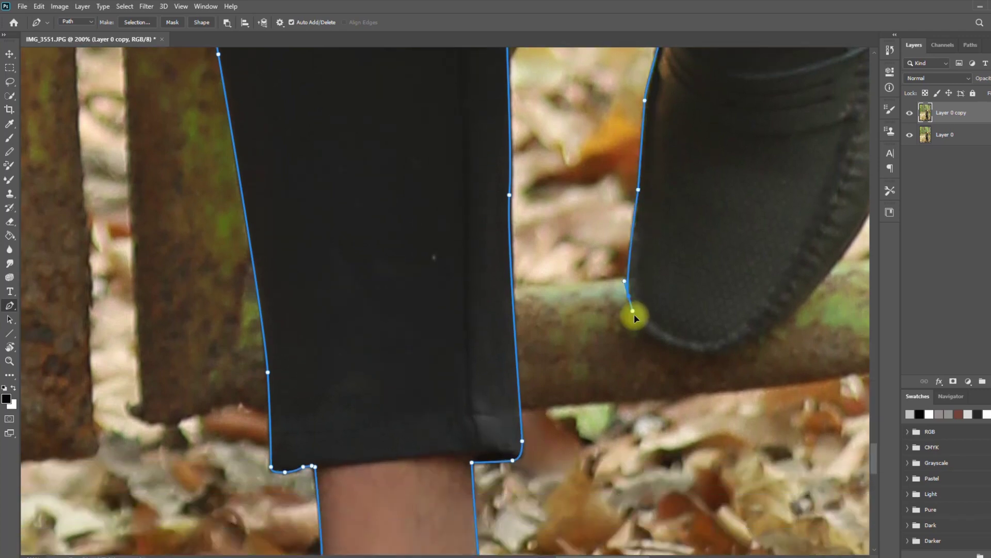
pyautogui.hotkey('ctrl', 'z')
pyautogui.hotkey('ctrl', 'z')
pyautogui.hotkey('ctrl', 'z')
# Trace the path down the loafer's edge below the collar, around the toe and onto the stitched far side.
pyautogui.press('space')
pyautogui.moveTo(676, 88); pyautogui.dragTo(666, 319)
pyautogui.click(670, 284)
pyautogui.hotkey('ctrl', 'z')
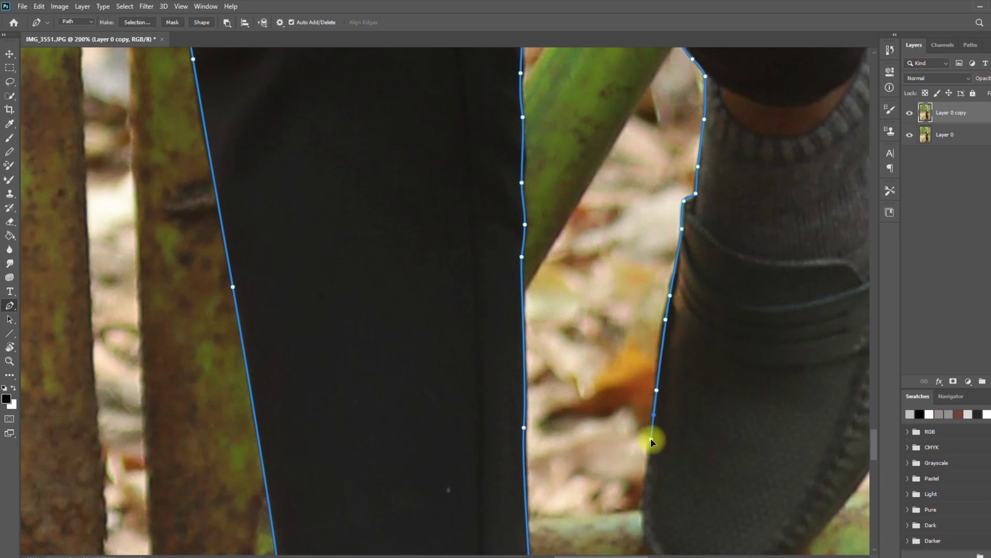
pyautogui.moveTo(651, 440); pyautogui.dragTo(650, 445)
pyautogui.press('space')
pyautogui.moveTo(650, 445); pyautogui.dragTo(585, 142)
pyautogui.moveTo(577, 223); pyautogui.dragTo(580, 236)
pyautogui.moveTo(626, 278); pyautogui.dragTo(671, 287)
pyautogui.moveTo(741, 244); pyautogui.dragTo(766, 215)
pyautogui.press('space')
pyautogui.moveTo(790, 184); pyautogui.dragTo(577, 329)
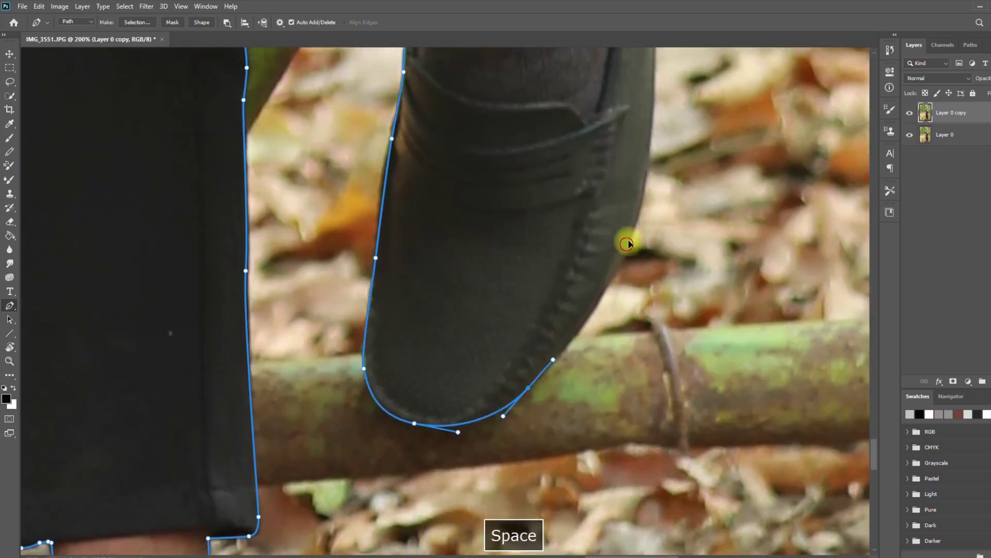
# Trace the path up the loafer's outer side and over its rounded heel to the trouser leg.
pyautogui.moveTo(627, 244); pyautogui.dragTo(598, 442)
pyautogui.hotkey('ctrl', 'z')
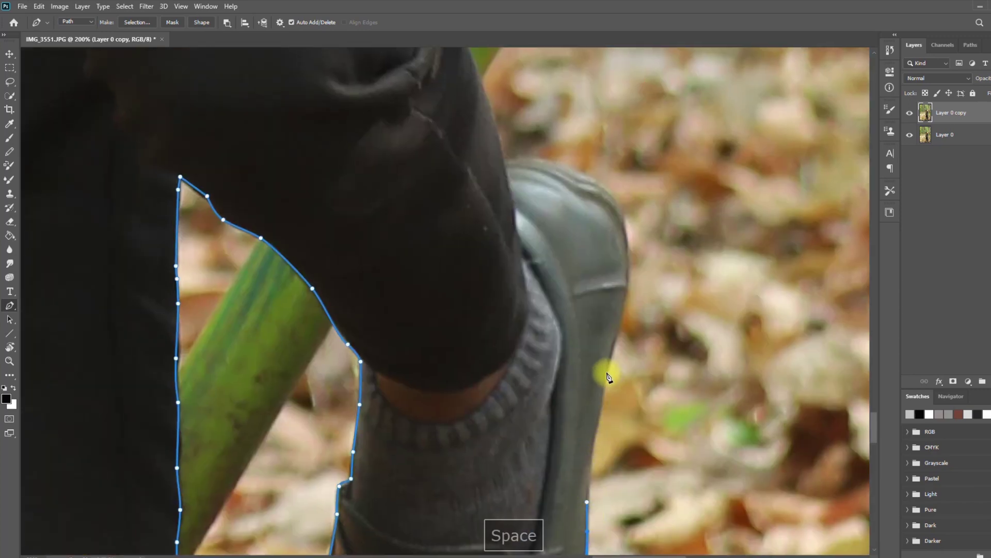
pyautogui.moveTo(609, 364); pyautogui.dragTo(617, 289)
pyautogui.scroll(3, 624, 305)
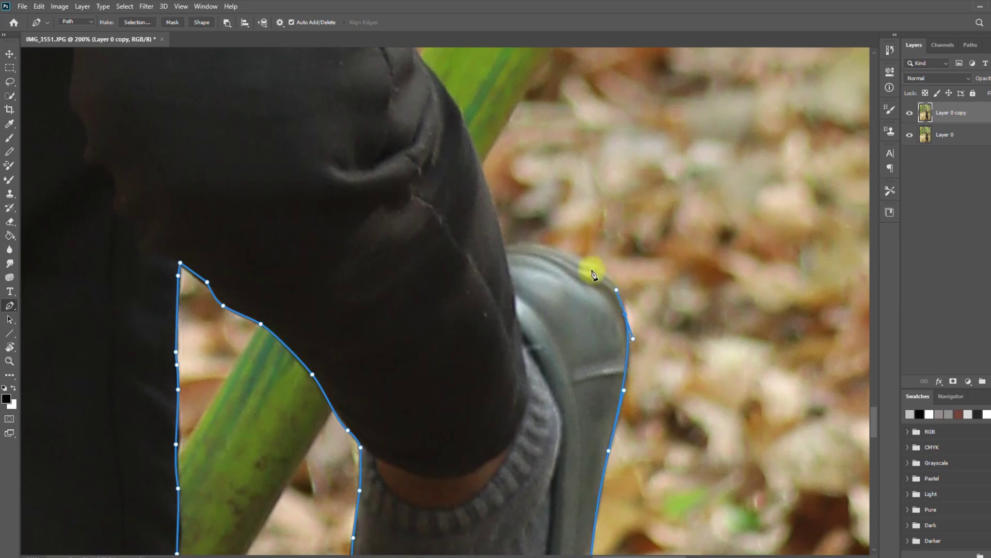
pyautogui.moveTo(555, 252); pyautogui.dragTo(522, 245)
pyautogui.click(502, 248)
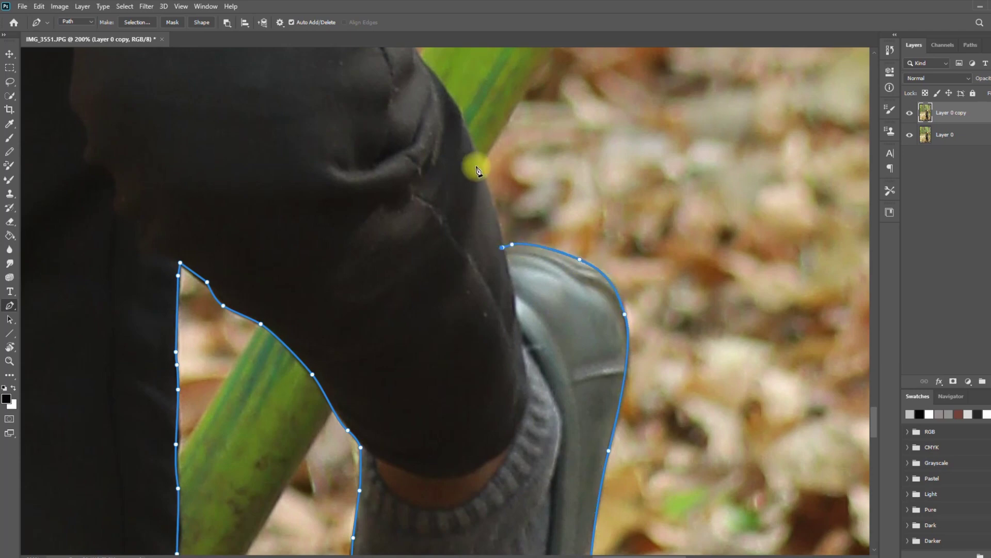
# Continue the path up the trouser leg's edge past the crossing green bamboo to the side seam.
pyautogui.moveTo(469, 134); pyautogui.dragTo(446, 87)
pyautogui.moveTo(426, 69); pyautogui.dragTo(424, 65)
pyautogui.moveTo(446, 94); pyautogui.dragTo(617, 396)
pyautogui.click(584, 345)
pyautogui.click(582, 302)
pyautogui.click(574, 280)
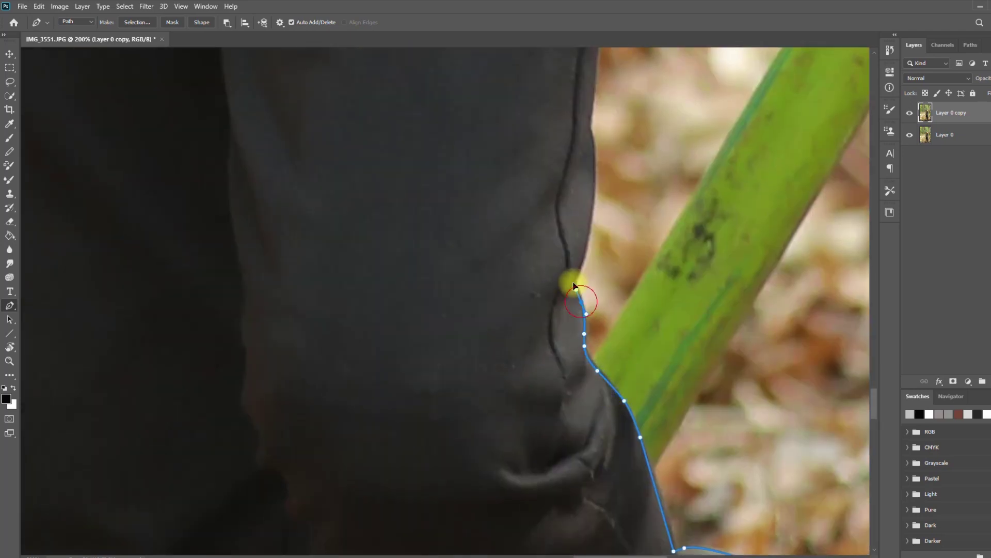
# Trace the path along the thigh's outer edge, following the small creases in the trouser fabric.
pyautogui.moveTo(594, 159); pyautogui.dragTo(593, 149)
pyautogui.moveTo(590, 130); pyautogui.dragTo(595, 88)
pyautogui.moveTo(596, 85); pyautogui.dragTo(599, 377)
pyautogui.moveTo(610, 256); pyautogui.dragTo(611, 241)
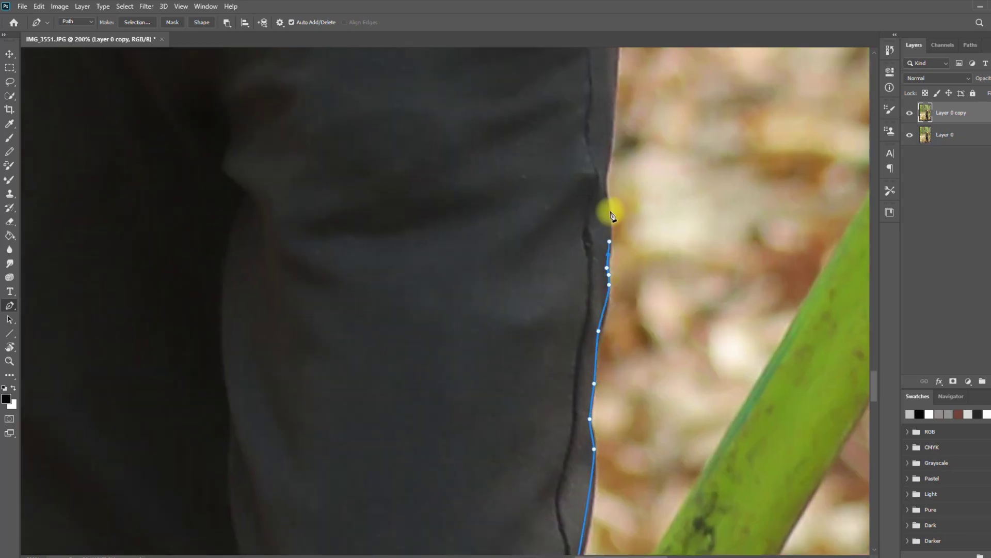
pyautogui.click(608, 204)
pyautogui.click(604, 186)
# Continue the path up the hip to the bulge beside the pocket holding the hand.
pyautogui.moveTo(604, 171); pyautogui.dragTo(583, 388)
pyautogui.click(614, 85)
pyautogui.click(569, 358)
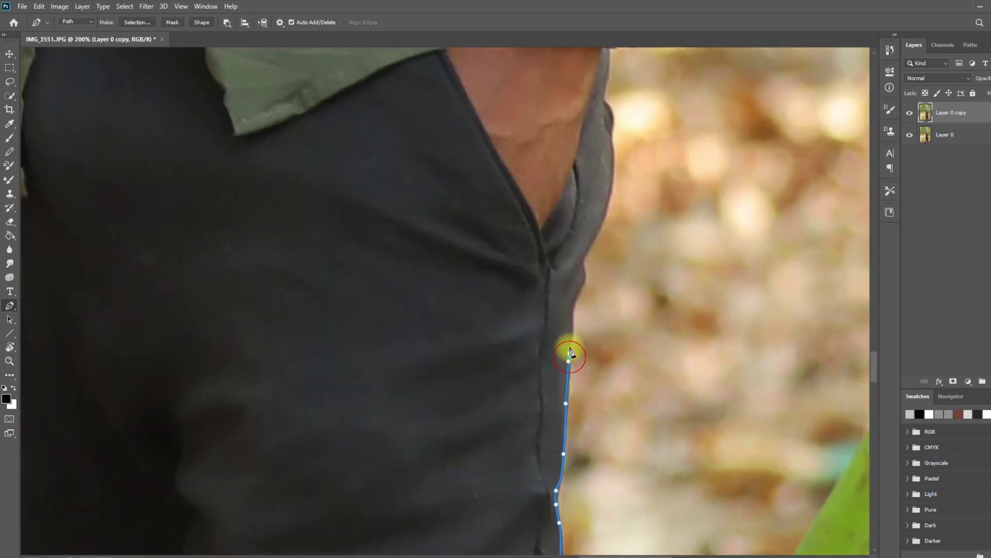
pyautogui.click(570, 316)
pyautogui.click(576, 293)
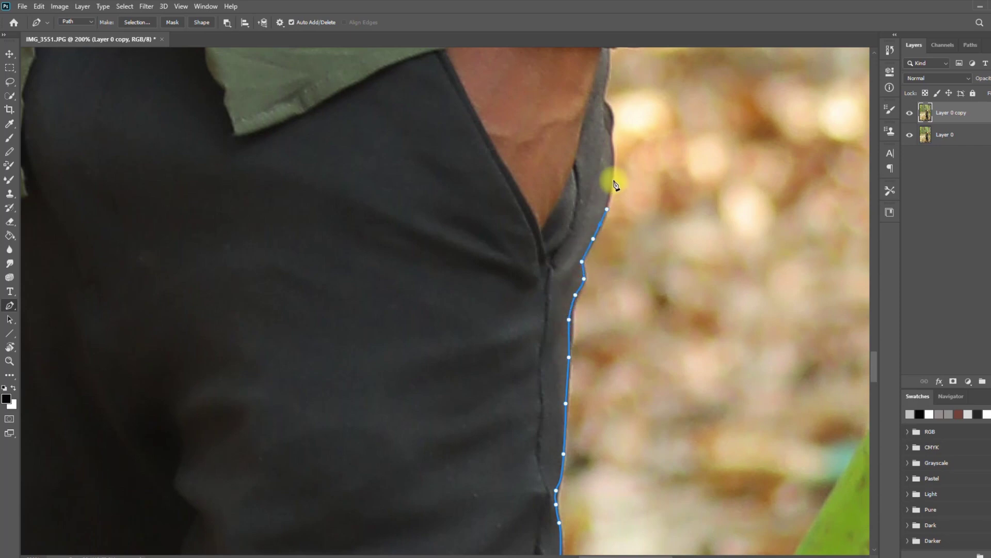
# Trace the path around the pocket and watch strap and up the forearm, closing it at the rolled sleeve cuff.
pyautogui.press('space')
pyautogui.moveTo(608, 74); pyautogui.dragTo(564, 355)
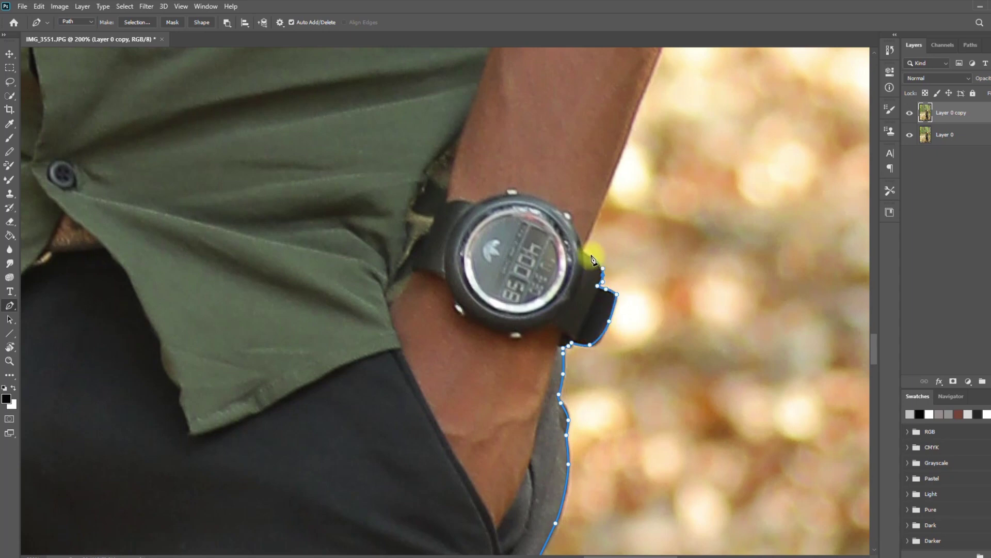
pyautogui.press('space')
pyautogui.moveTo(636, 114); pyautogui.dragTo(540, 359)
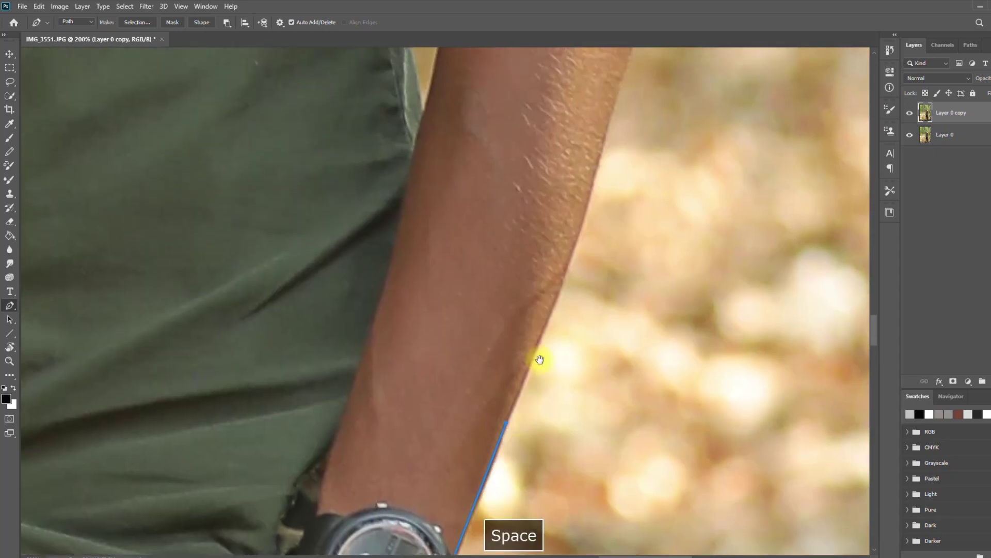
pyautogui.moveTo(578, 239); pyautogui.dragTo(587, 203)
pyautogui.press('space')
pyautogui.moveTo(617, 98); pyautogui.dragTo(571, 529)
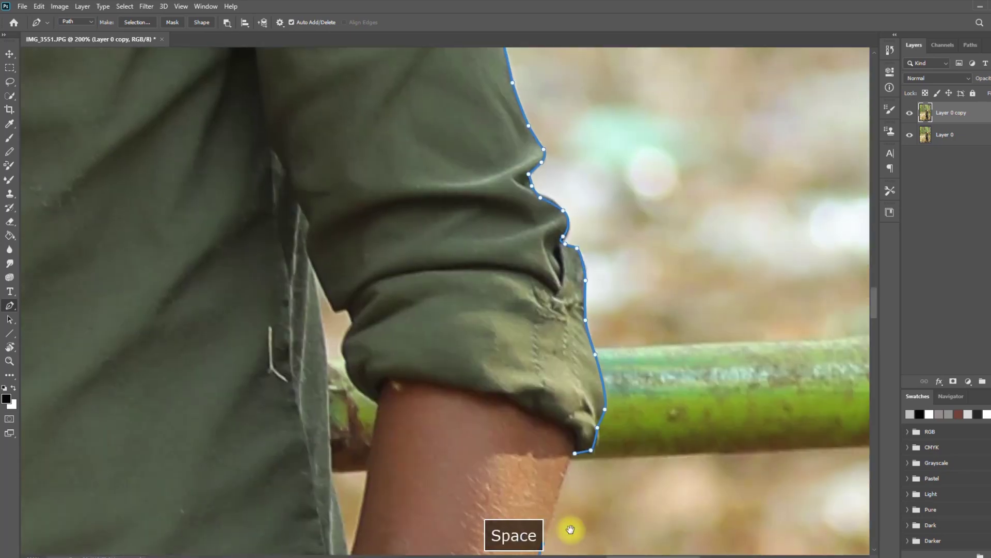
pyautogui.click(574, 454)
# Convert the closed path into a selection and add it as a layer mask on Layer 0 copy.
pyautogui.rightClick(555, 396)
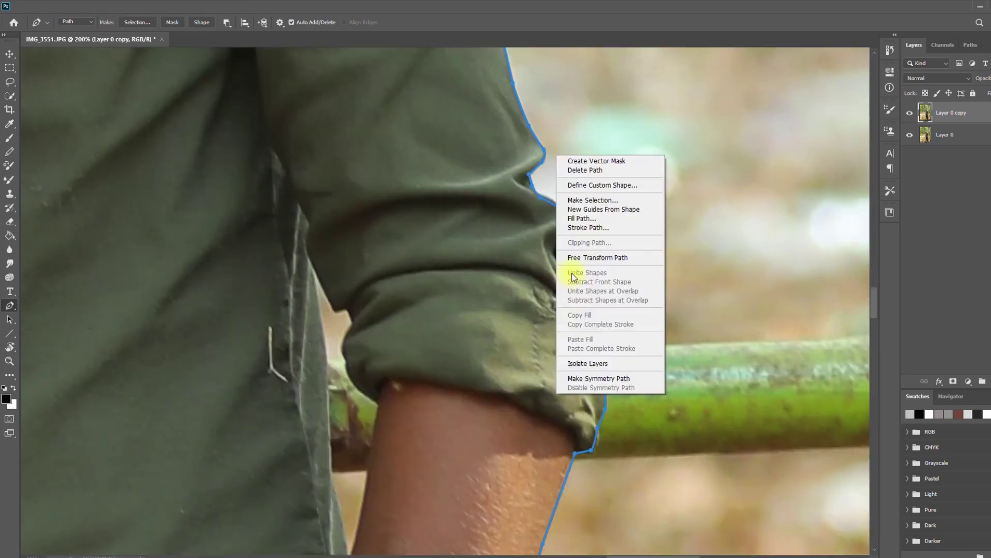
pyautogui.click(600, 201)
pyautogui.click(580, 158)
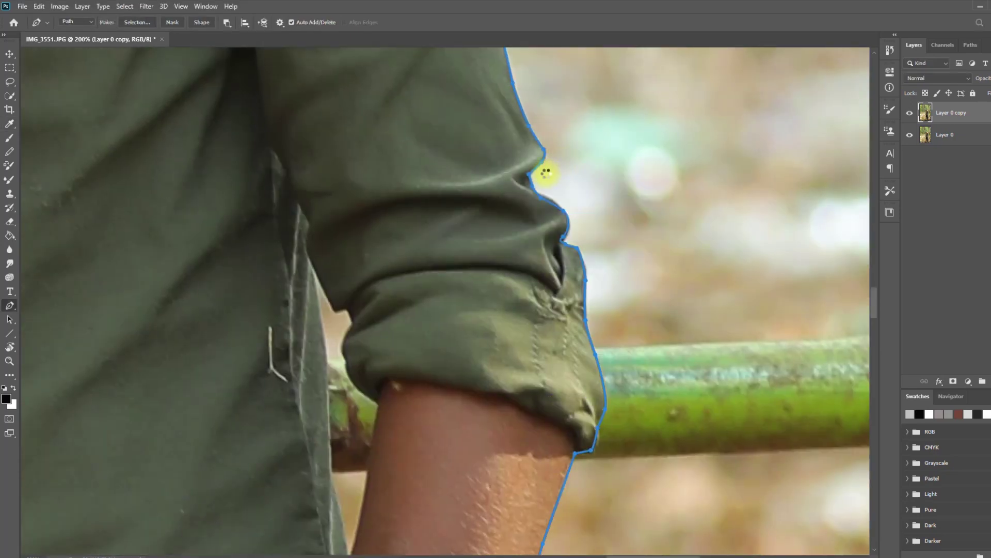
pyautogui.press('m')
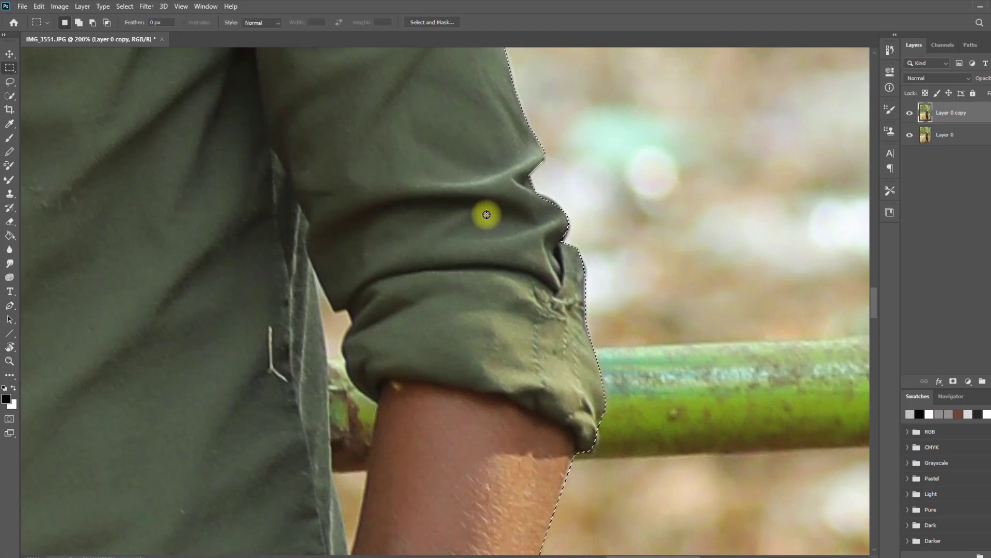
pyautogui.click(953, 382)
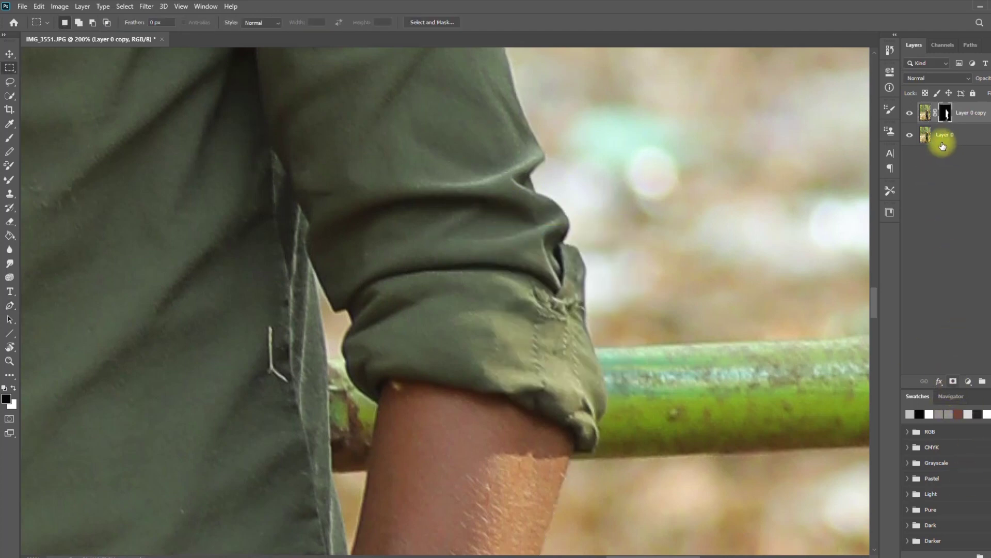
# Add a light grey (c8c8c8) solid color fill above Layer 0 and apply Layer 0 copy's layer mask.
pyautogui.click(943, 144)
pyautogui.press('space')
pyautogui.click(968, 382)
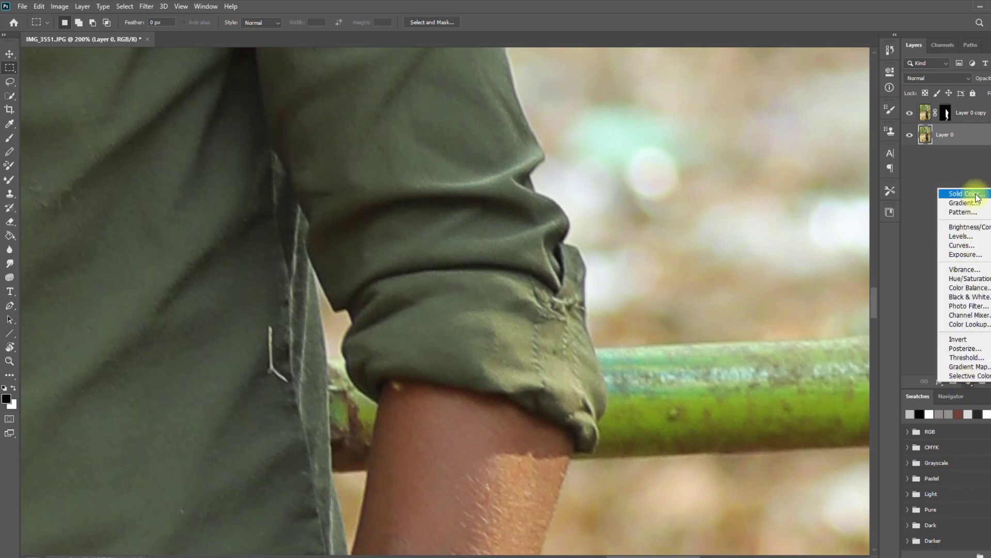
pyautogui.click(977, 198)
pyautogui.moveTo(792, 170); pyautogui.dragTo(697, 114)
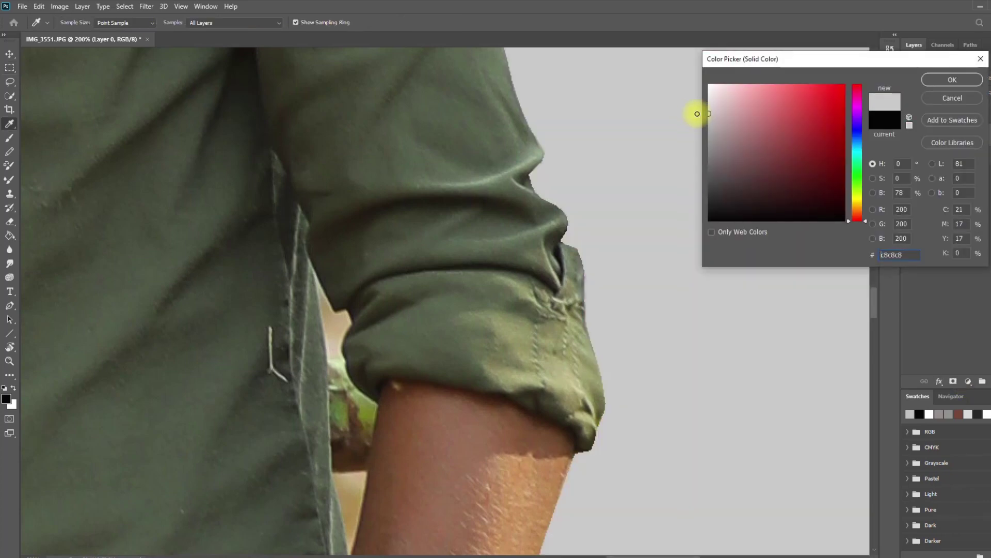
pyautogui.click(943, 80)
pyautogui.click(943, 108)
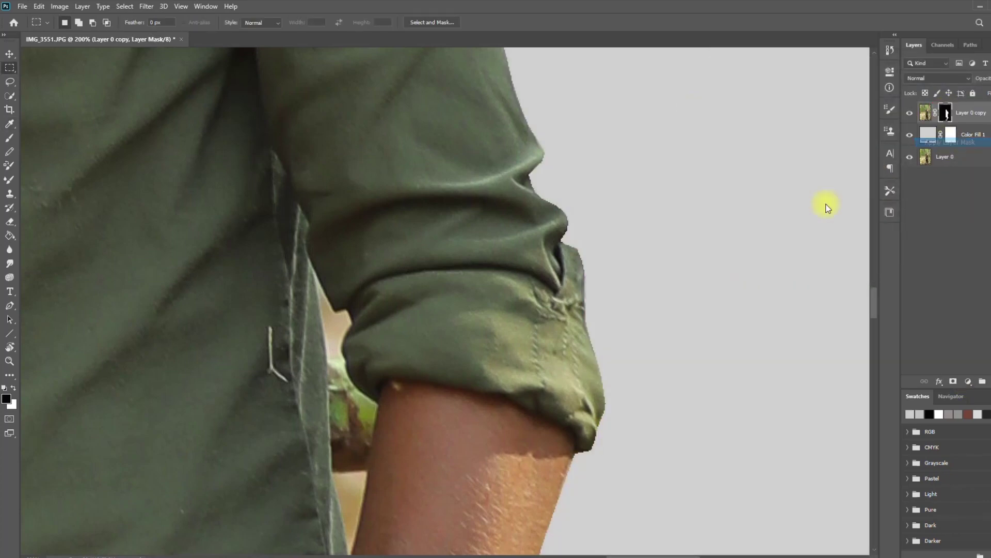
# Start a Pen path at the lower end of the background gap beside the forearm and trace up the shirt's edge.
pyautogui.press('space')
pyautogui.moveTo(516, 387); pyautogui.dragTo(593, 210)
pyautogui.press('p')
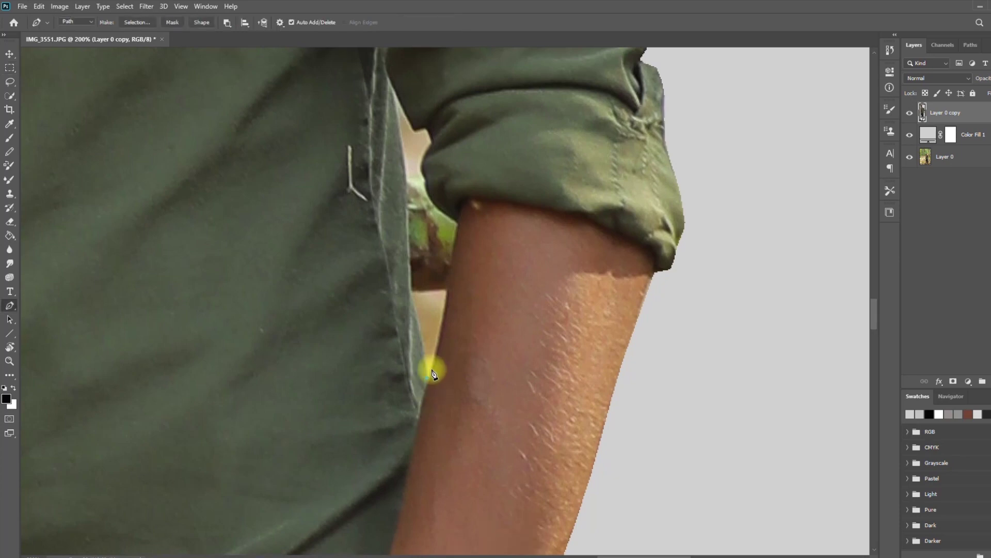
pyautogui.click(427, 378)
pyautogui.click(415, 310)
pyautogui.click(410, 287)
pyautogui.click(409, 272)
pyautogui.click(410, 203)
pyautogui.click(405, 167)
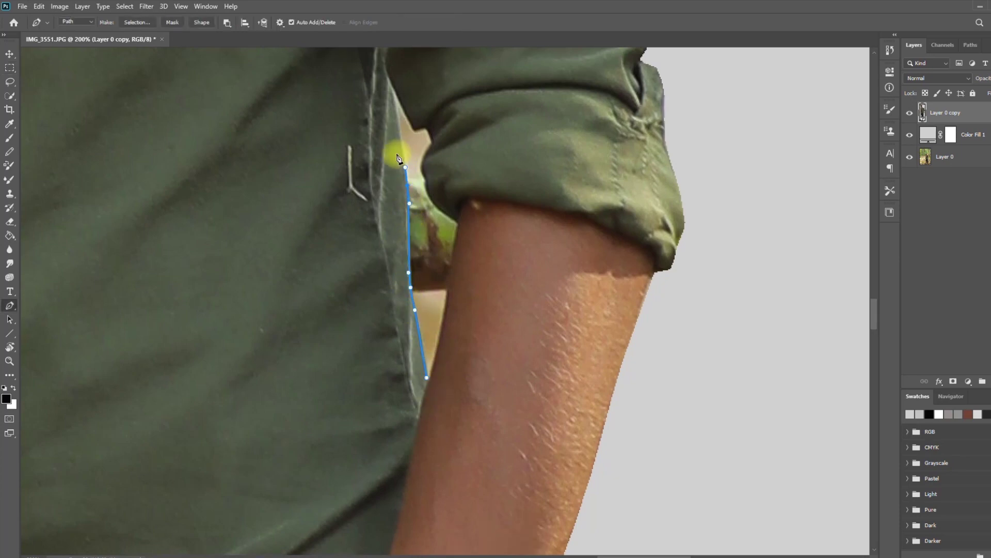
# Redo the upper shirt-edge points, then carry the path over the gap's top and down around the rolled sleeve.
pyautogui.hotkey('ctrl', 'z')
pyautogui.click(406, 181)
pyautogui.hotkey('ctrl', 'z')
pyautogui.moveTo(404, 154); pyautogui.dragTo(420, 133)
pyautogui.click(391, 86)
pyautogui.click(427, 186)
pyautogui.moveTo(446, 213); pyautogui.dragTo(451, 217)
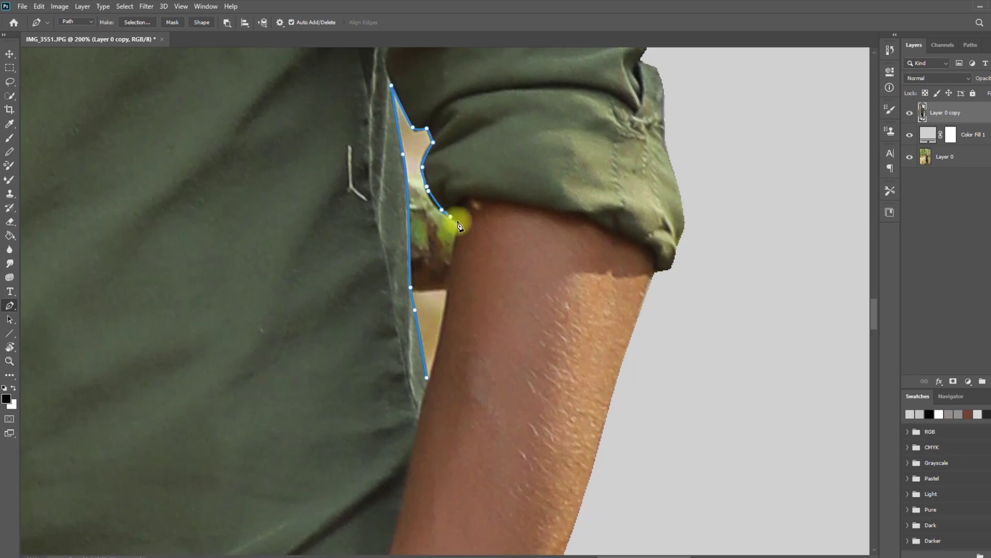
# Continue the path from the rolled sleeve down the forearm's inner edge toward the gap's lower end.
pyautogui.click(459, 221)
pyautogui.moveTo(445, 321); pyautogui.dragTo(440, 346)
pyautogui.hotkey('ctrl', 'z')
pyautogui.click(443, 330)
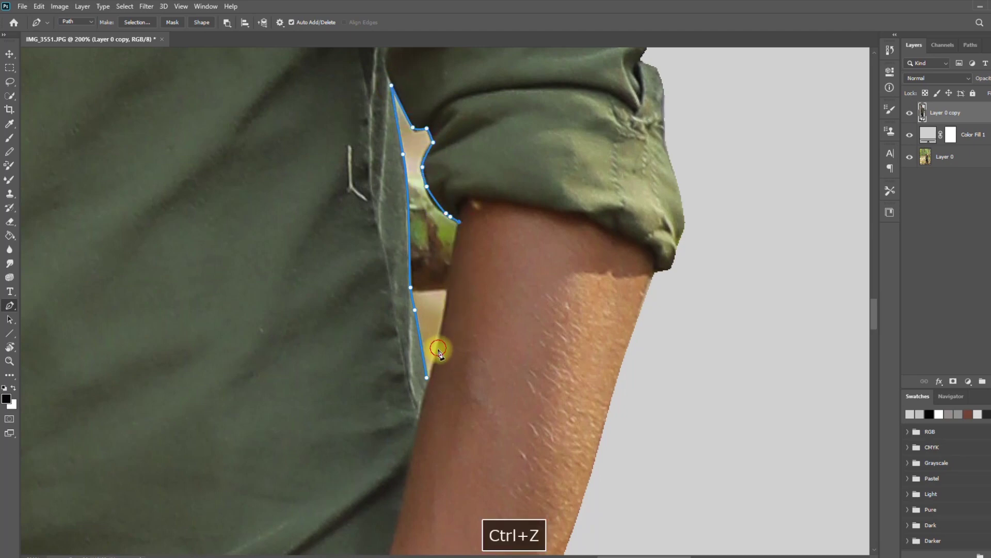
pyautogui.click(434, 365)
# Start a path in the background gap beside the other arm and trace up the shirt's wavy side edge.
pyautogui.moveTo(268, 367); pyautogui.dragTo(858, 155)
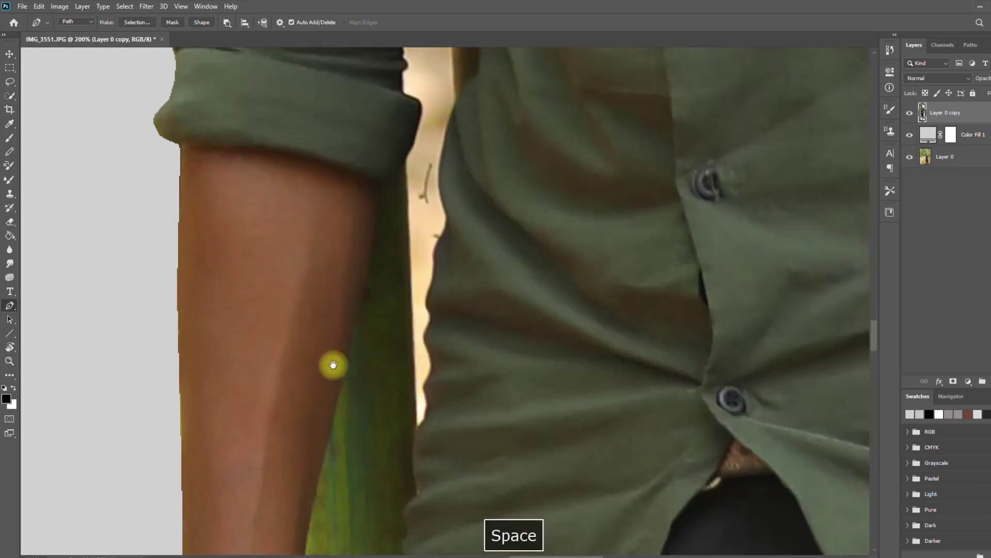
pyautogui.click(420, 424)
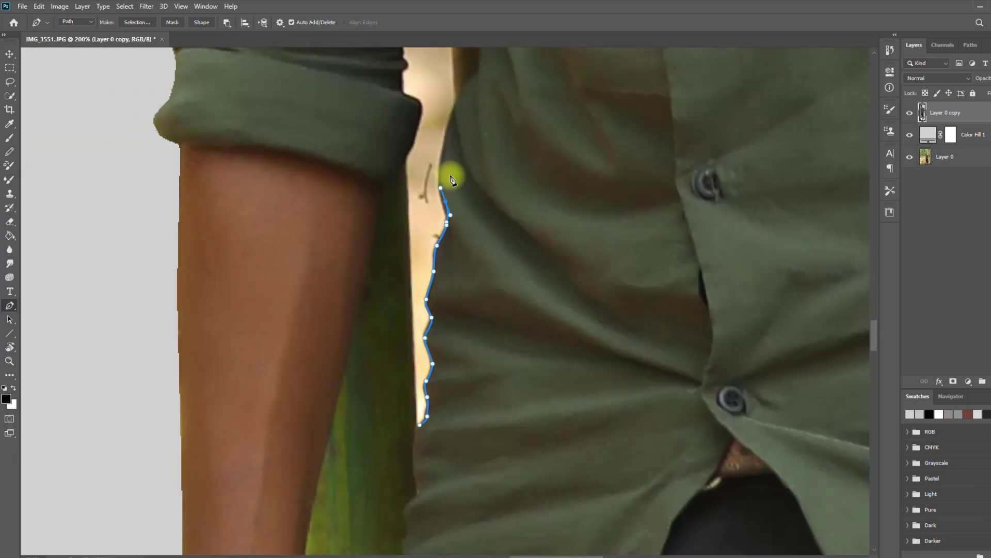
pyautogui.moveTo(447, 137); pyautogui.dragTo(449, 130)
pyautogui.click(460, 97)
pyautogui.click(475, 73)
pyautogui.click(480, 64)
# Continue the path up the shirt's side past the dark horizontal pole and along the fold toward the armpit.
pyautogui.moveTo(487, 58); pyautogui.dragTo(488, 350)
pyautogui.moveTo(493, 294); pyautogui.dragTo(494, 283)
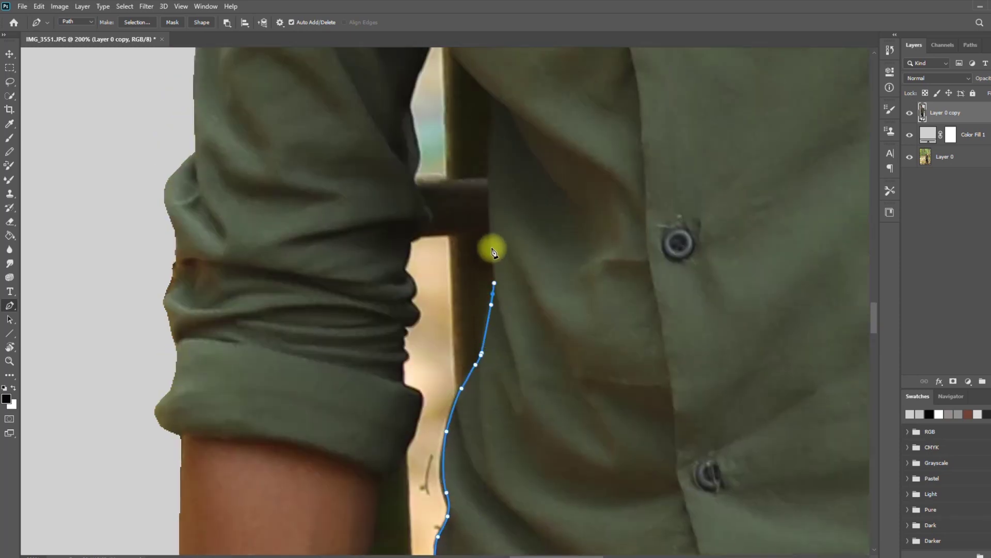
pyautogui.moveTo(491, 242); pyautogui.dragTo(491, 224)
pyautogui.click(491, 133)
pyautogui.click(491, 94)
pyautogui.click(460, 61)
pyautogui.moveTo(460, 62); pyautogui.dragTo(600, 212)
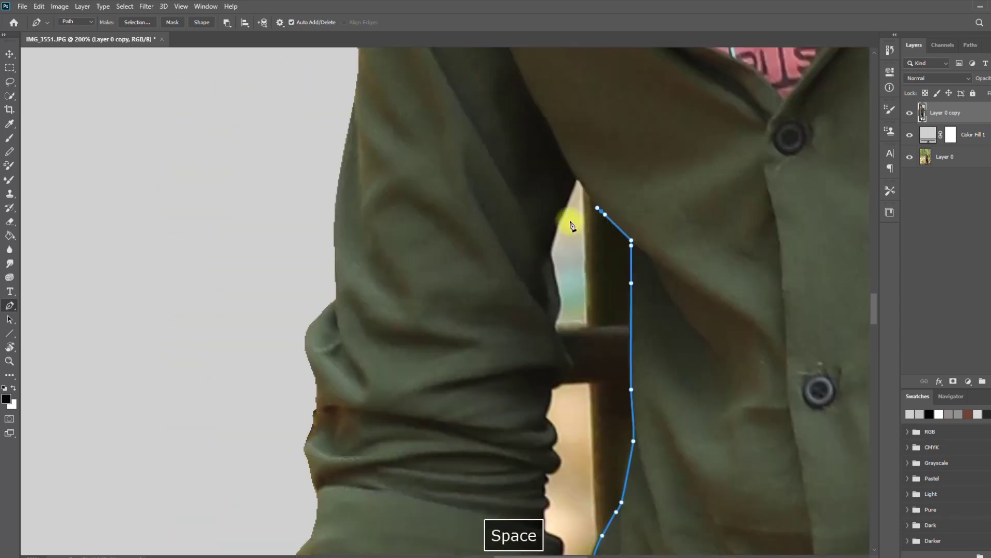
# Trace the path around the armpit corner and down the inner edge of the upper sleeve.
pyautogui.press('space')
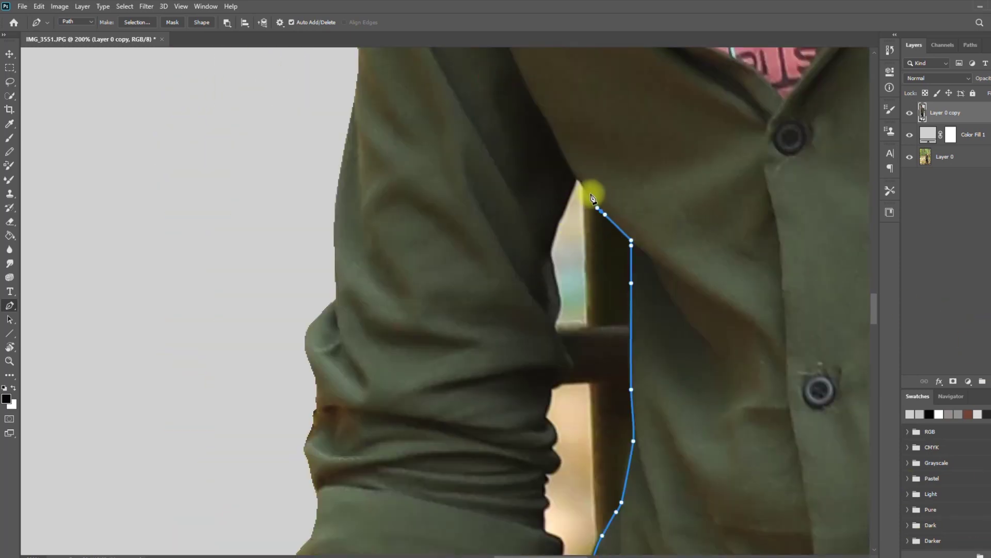
pyautogui.click(549, 249)
pyautogui.click(555, 285)
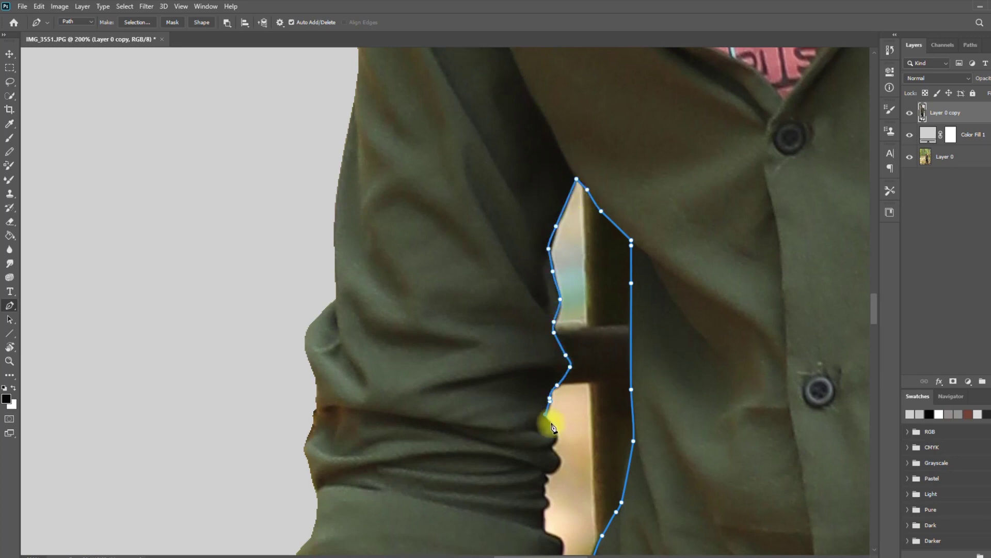
pyautogui.moveTo(554, 451); pyautogui.dragTo(527, 294)
pyautogui.click(537, 295)
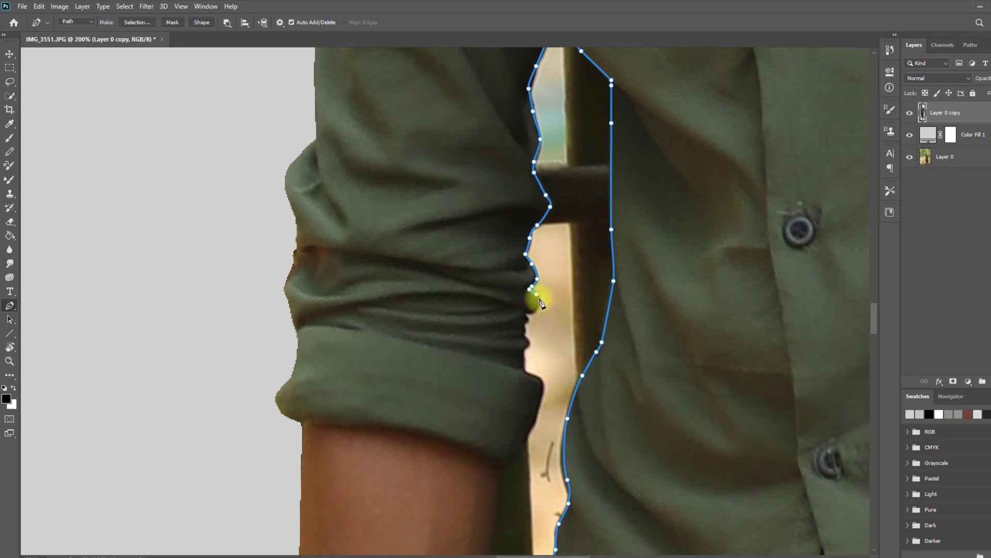
pyautogui.hotkey('ctrl', 'z')
# Trace the path around the small lower sleeve folds and onto the corner of the rolled cuff.
pyautogui.click(527, 345)
pyautogui.click(521, 351)
pyautogui.click(522, 367)
pyautogui.click(524, 372)
pyautogui.click(536, 376)
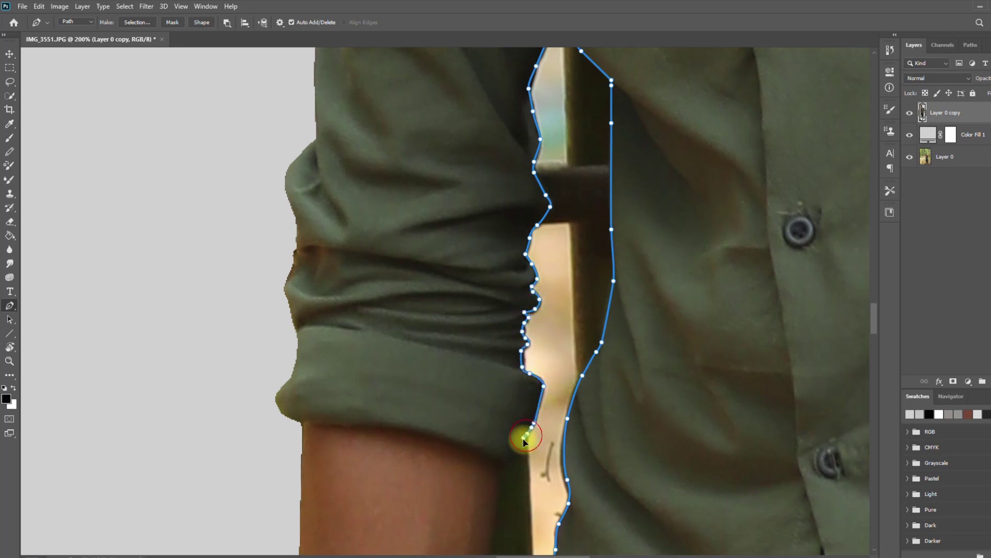
# Continue the path from the rolled cuff's corner down the forearm's inner edge to the top of the tripod.
pyautogui.moveTo(491, 438); pyautogui.dragTo(443, 195)
pyautogui.moveTo(435, 320); pyautogui.dragTo(414, 397)
pyautogui.hotkey('ctrl', 'z')
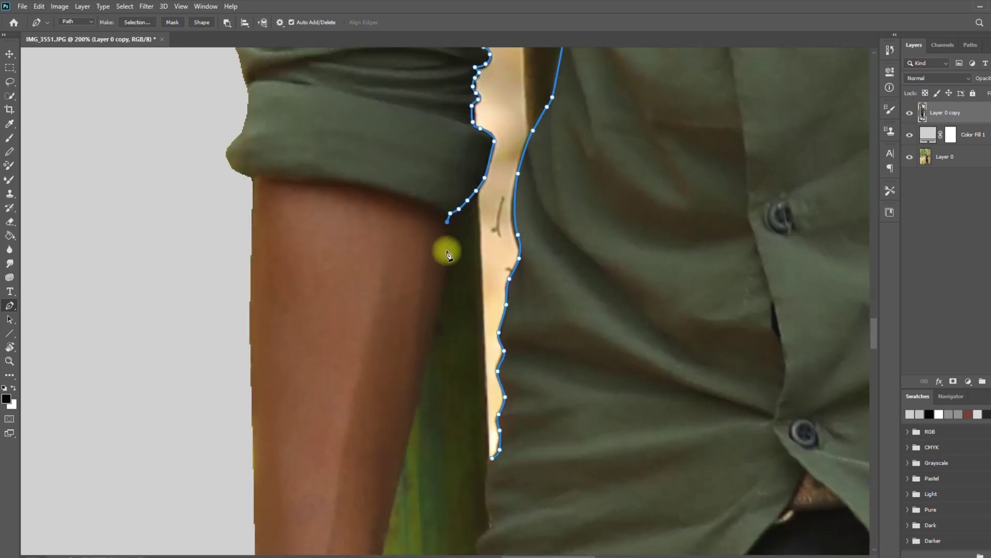
pyautogui.moveTo(440, 299); pyautogui.dragTo(434, 342)
pyautogui.moveTo(401, 497); pyautogui.dragTo(418, 295)
pyautogui.click(410, 305)
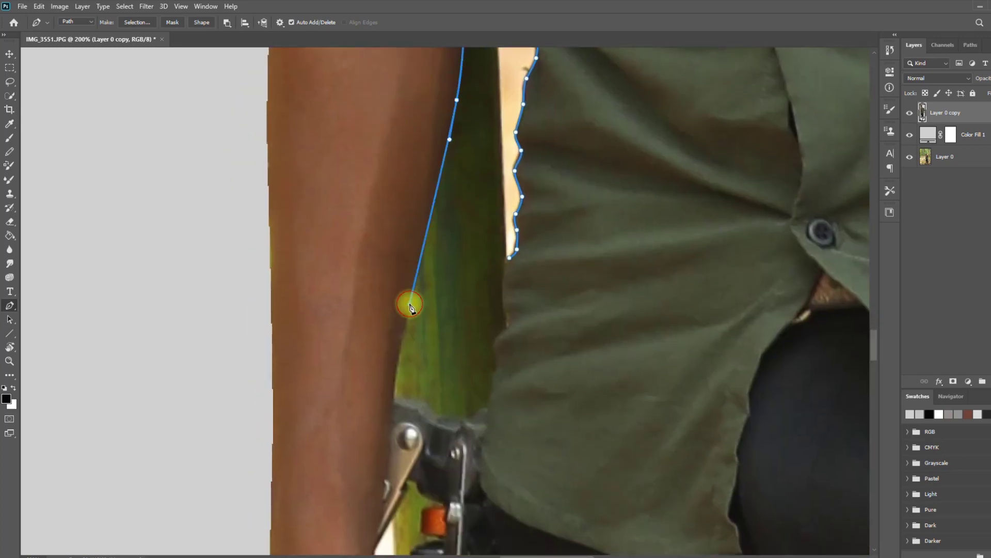
pyautogui.click(393, 398)
# Trace the path along the tripod's upper edge from the forearm toward the shirt hem.
pyautogui.moveTo(404, 405); pyautogui.dragTo(406, 247)
pyautogui.click(416, 242)
pyautogui.click(431, 251)
pyautogui.click(439, 260)
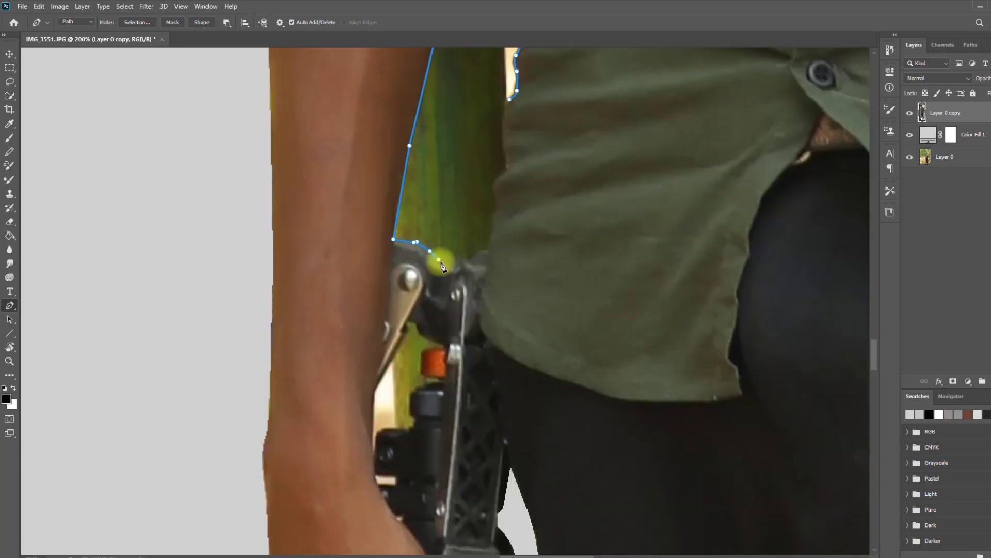
pyautogui.click(454, 260)
pyautogui.click(468, 262)
# Complete the gap path up the shirt's side edge, and outline the small gap beside the tripod's orange knob as a separate path.
pyautogui.click(482, 252)
pyautogui.click(488, 249)
pyautogui.click(492, 230)
pyautogui.click(500, 209)
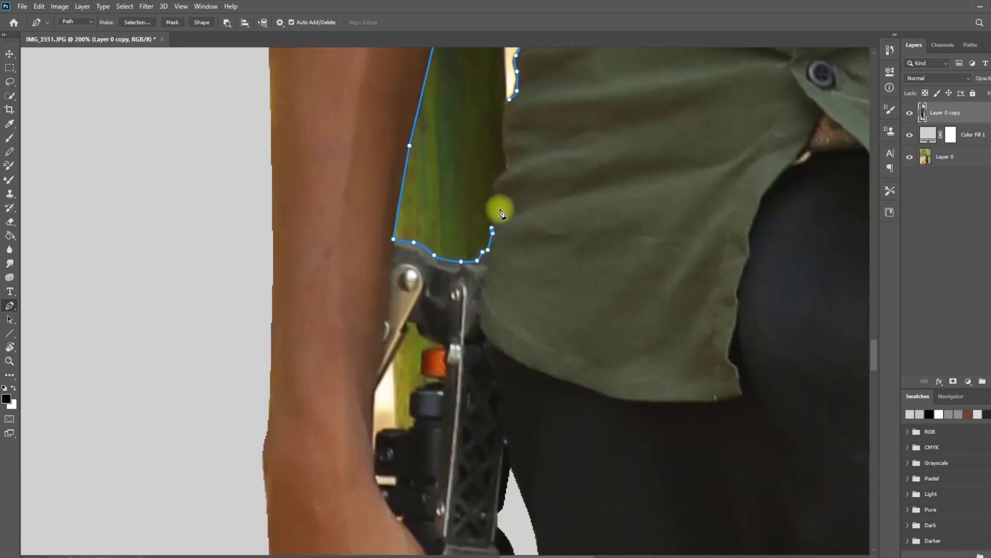
pyautogui.click(496, 182)
pyautogui.click(507, 167)
pyautogui.click(506, 132)
pyautogui.click(506, 113)
pyautogui.keyDown('ctrl'); pyautogui.click(436, 388); pyautogui.keyUp('ctrl')
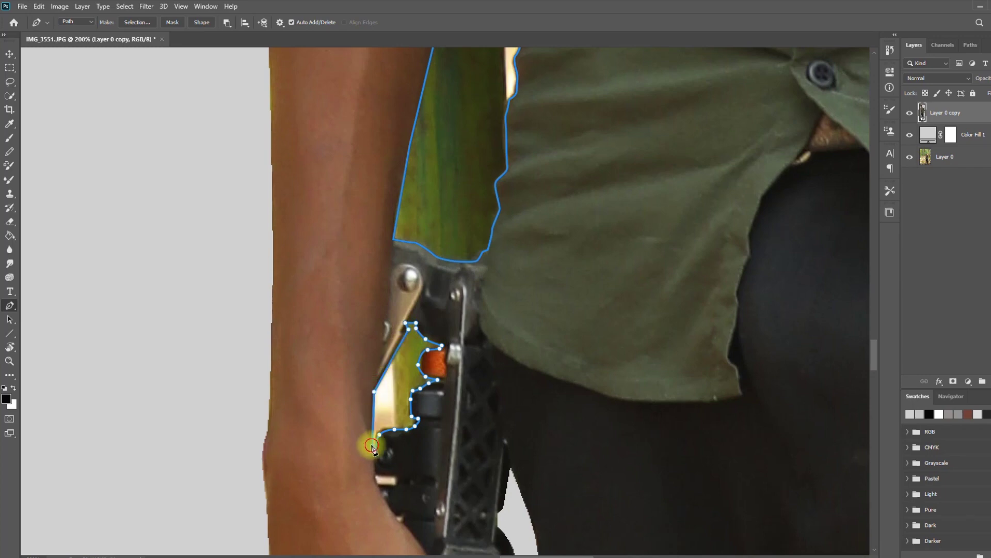
# Convert the gap paths into a selection and delete the background inside it from the cutout layer.
pyautogui.hotkey('ctrl', '-')
pyautogui.hotkey('ctrl', '-')
pyautogui.hotkey('ctrl', '-')
pyautogui.hotkey('ctrl', '-')
pyautogui.hotkey('ctrl', '-')
pyautogui.hotkey('ctrl', '-')
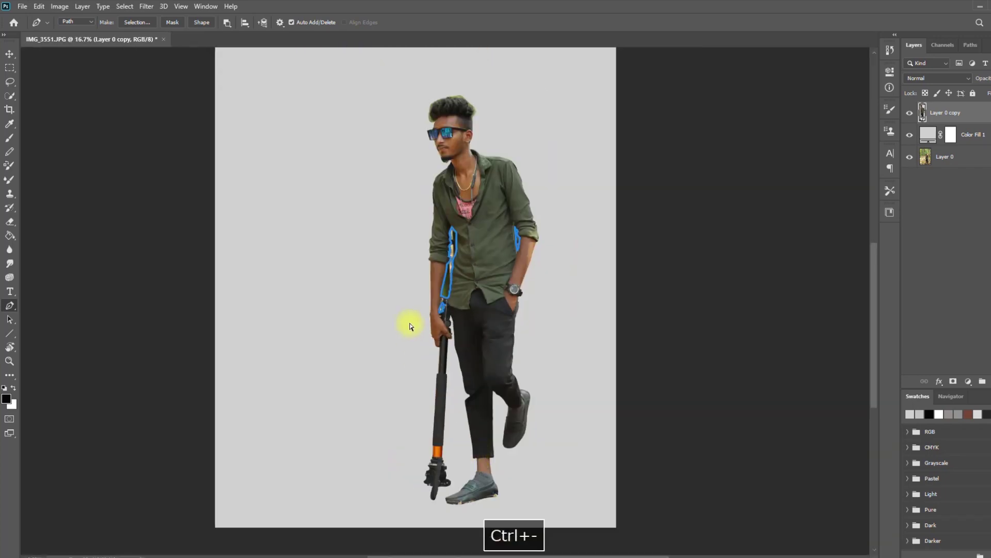
pyautogui.rightClick(457, 247)
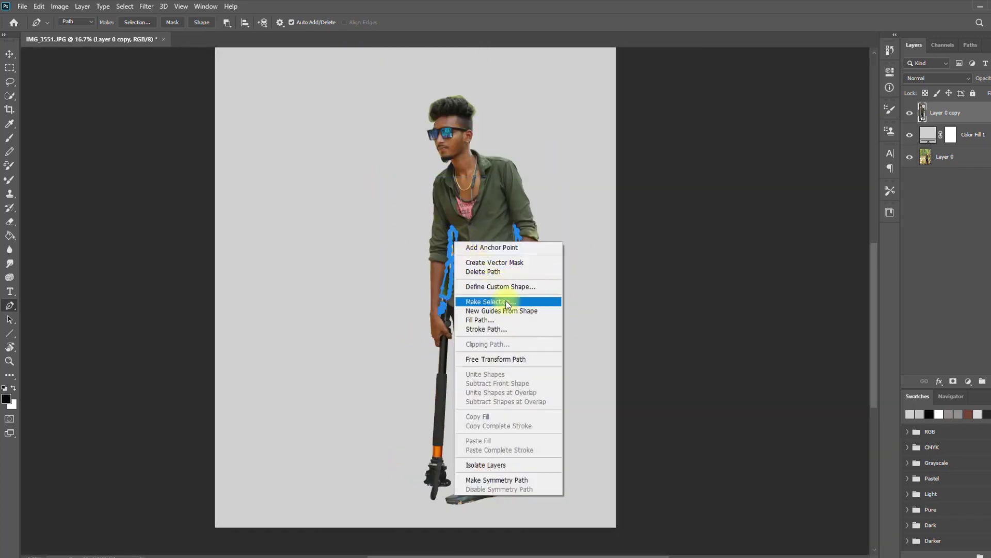
pyautogui.click(504, 304)
pyautogui.click(571, 151)
pyautogui.press('m')
pyautogui.rightClick(515, 280)
pyautogui.click(534, 294)
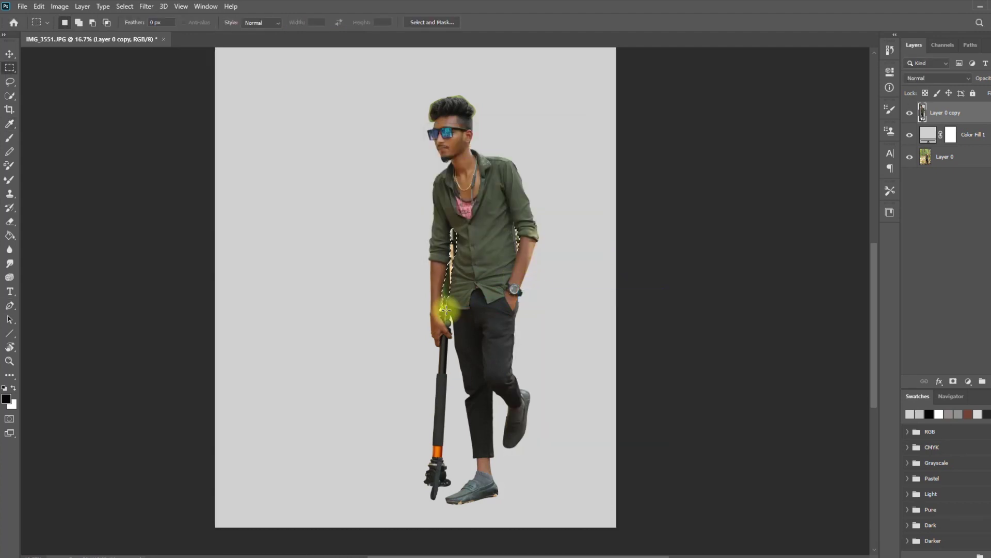
pyautogui.press('Delete')
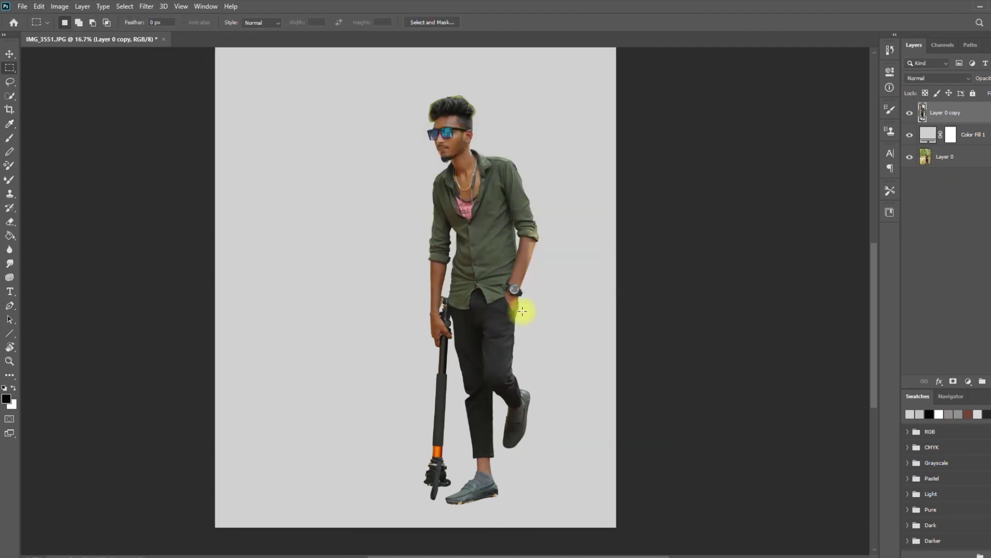
# Choose the Clone Stamp tool for the front loafer and reduce its brush size to 15 px.
pyautogui.hotkey('ctrl', '-')
pyautogui.moveTo(507, 303); pyautogui.dragTo(469, 297)
pyautogui.hotkey('ctrl', '=')
pyautogui.hotkey('ctrl', '=')
pyautogui.hotkey('ctrl', '=')
pyautogui.hotkey('ctrl', '=')
pyautogui.hotkey('ctrl', '=')
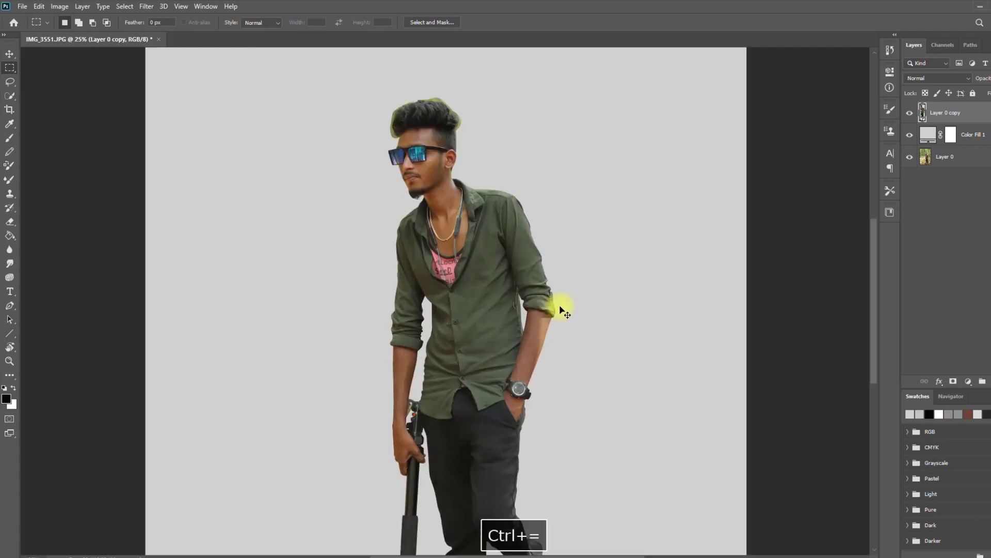
pyautogui.moveTo(562, 319); pyautogui.dragTo(537, 103)
pyautogui.moveTo(526, 379); pyautogui.dragTo(518, 282)
pyautogui.hotkey('ctrl', '=')
pyautogui.hotkey('ctrl', '=')
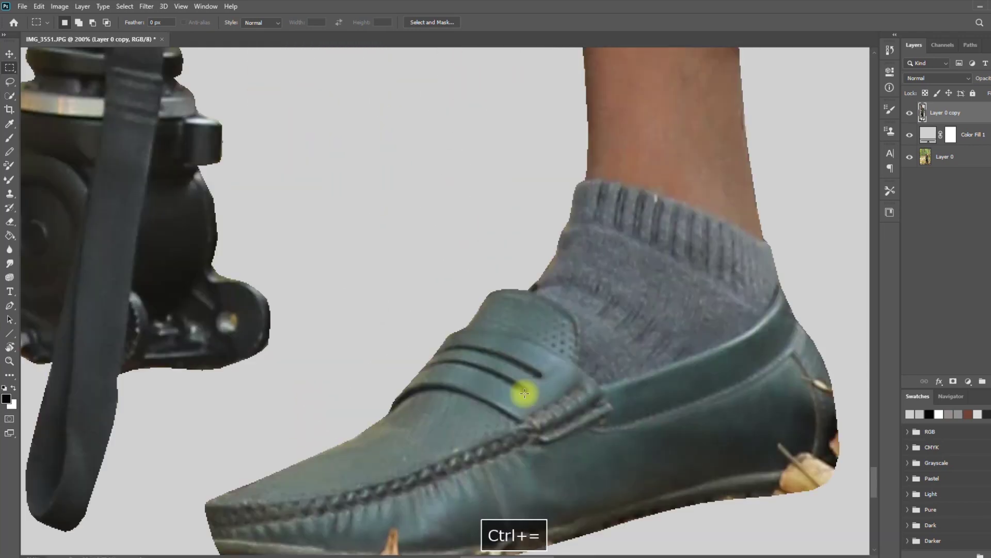
pyautogui.moveTo(507, 432); pyautogui.dragTo(494, 339)
pyautogui.click(9, 193)
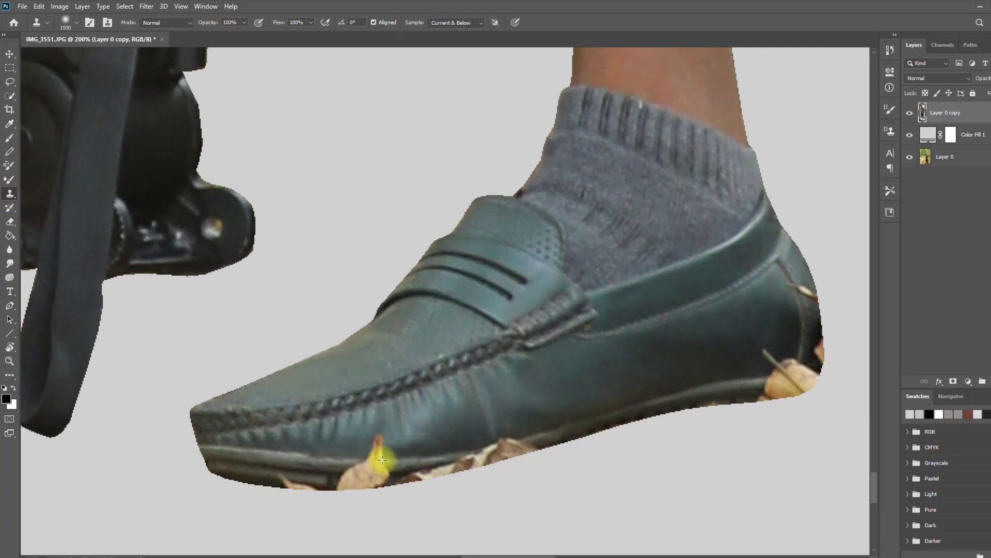
pyautogui.rightClick(398, 448)
pyautogui.click(491, 414)
pyautogui.click(470, 414)
pyautogui.click(458, 414)
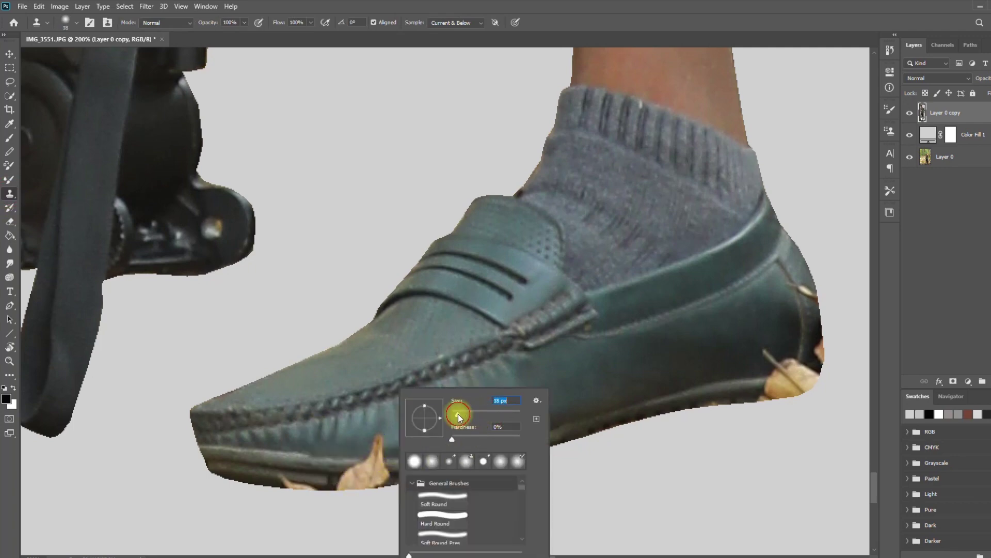
pyautogui.moveTo(459, 416); pyautogui.dragTo(457, 415)
# Clone shoe texture over the upright leaf tip near the front of the loafer.
pyautogui.click(330, 470)
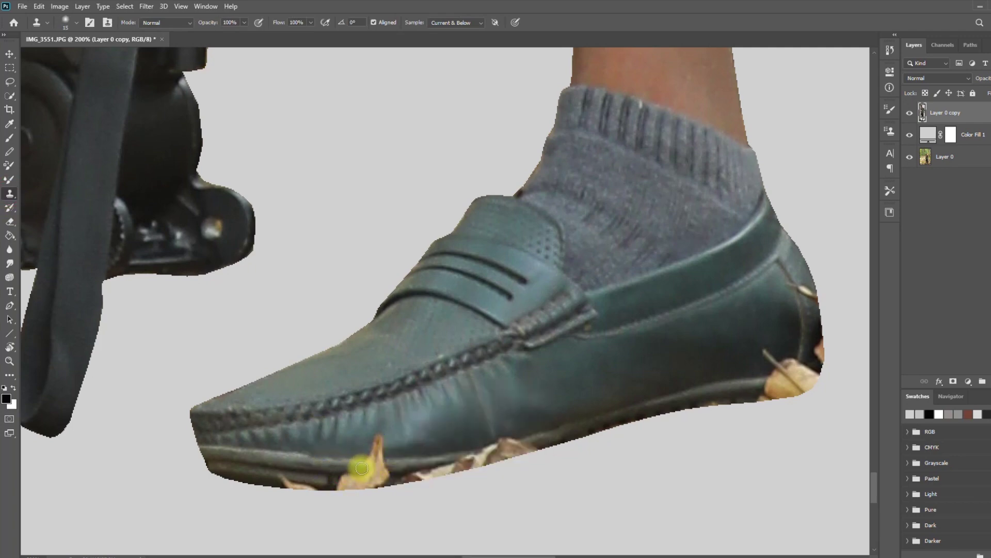
pyautogui.moveTo(361, 468); pyautogui.dragTo(392, 468)
pyautogui.click(385, 470)
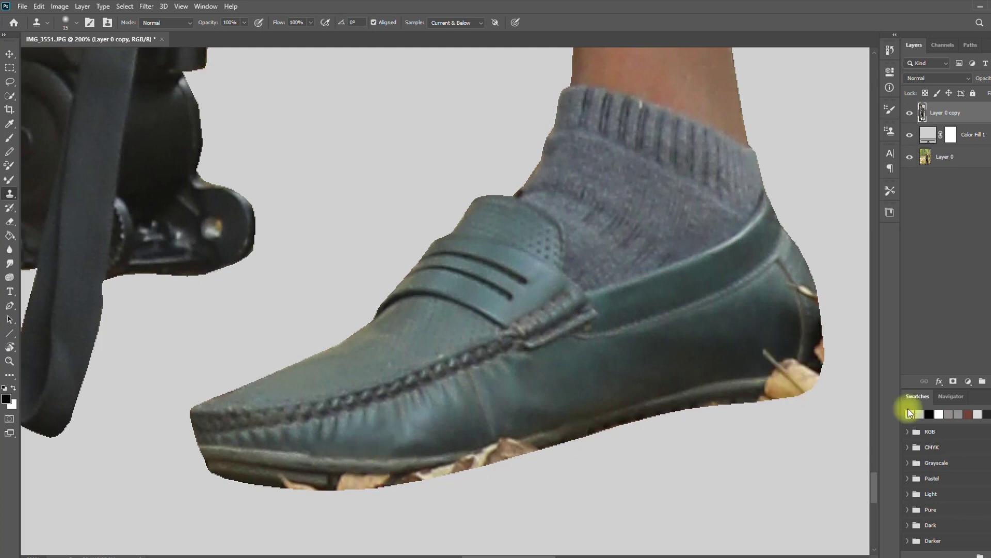
# On a new layer, clone shoe texture over the heel's leaf and rotate the patch about 22° to fit the heel.
pyautogui.click(982, 381)
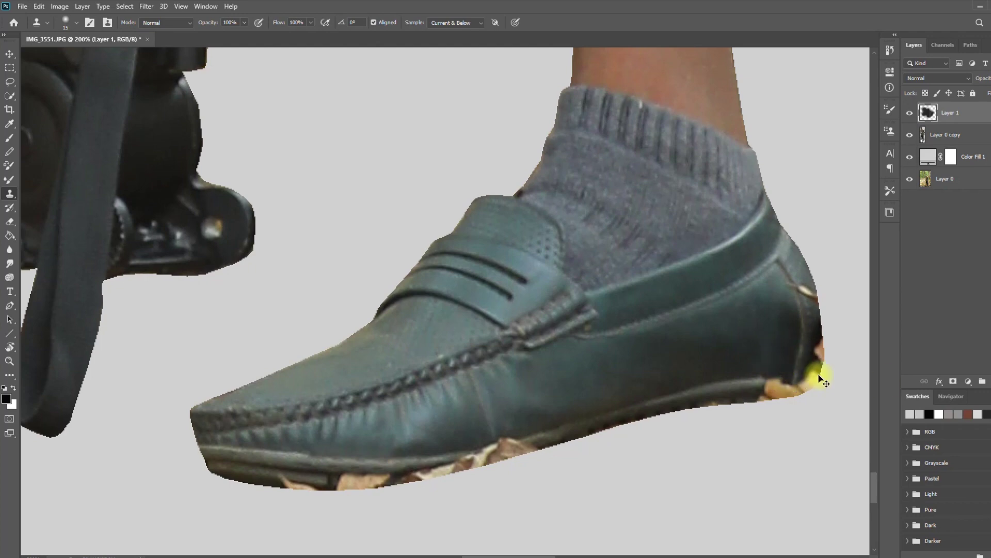
pyautogui.hotkey('ctrl', 't')
pyautogui.rightClick(816, 355)
pyautogui.click(848, 363)
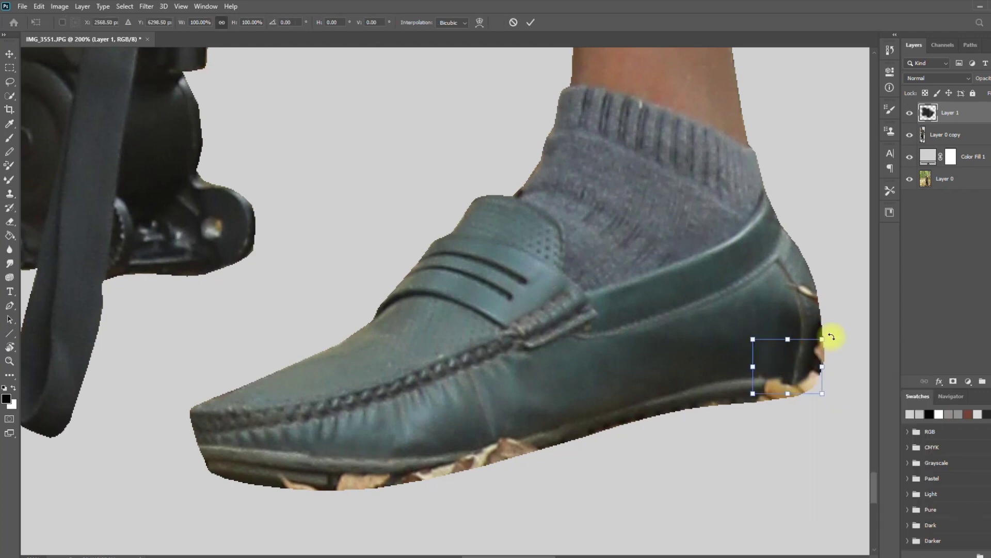
pyautogui.moveTo(832, 336); pyautogui.dragTo(793, 385)
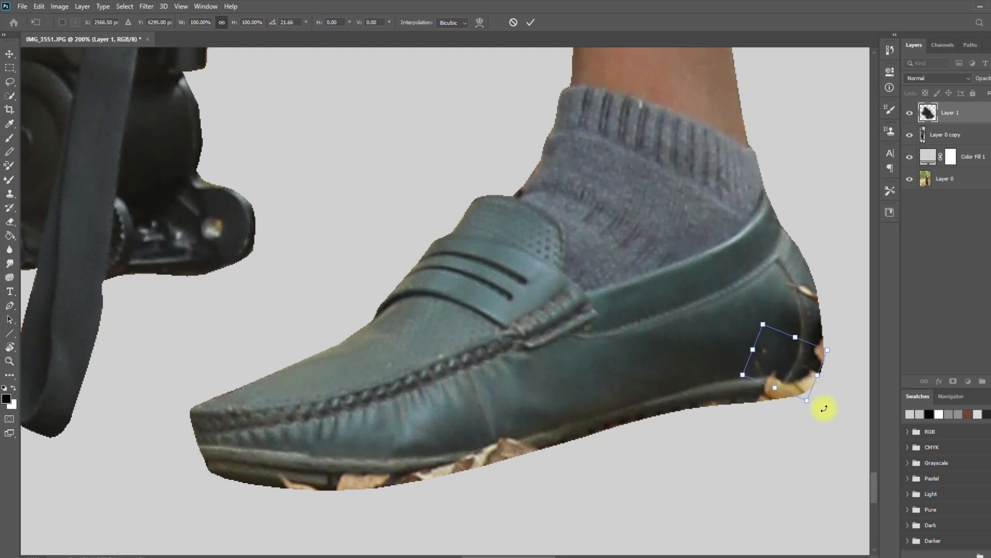
pyautogui.press('Return')
pyautogui.press('s')
# Undo the last clone strokes and resample the shoe to clone over the leaves along the sole's lower edge.
pyautogui.hotkey('ctrl', 'z')
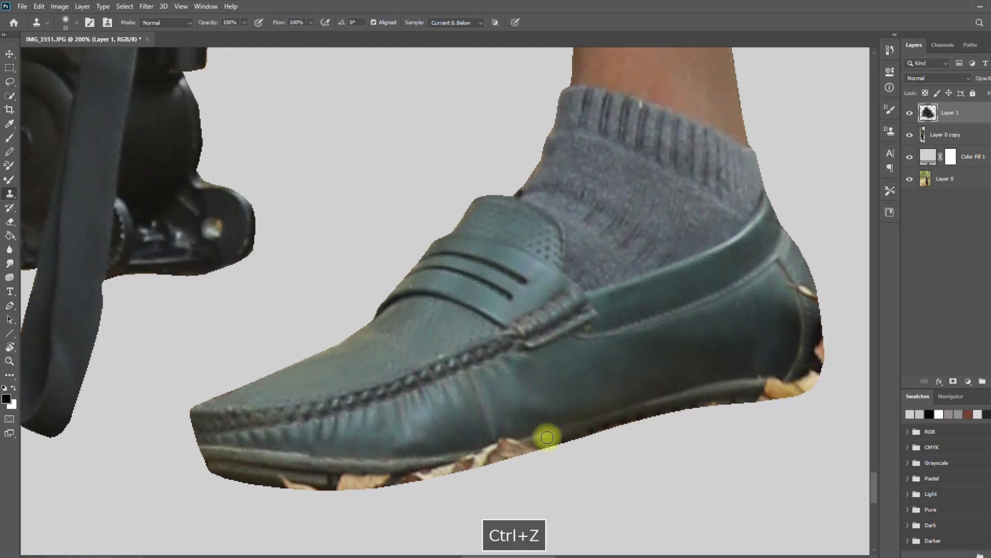
pyautogui.hotkey('ctrl', 'z')
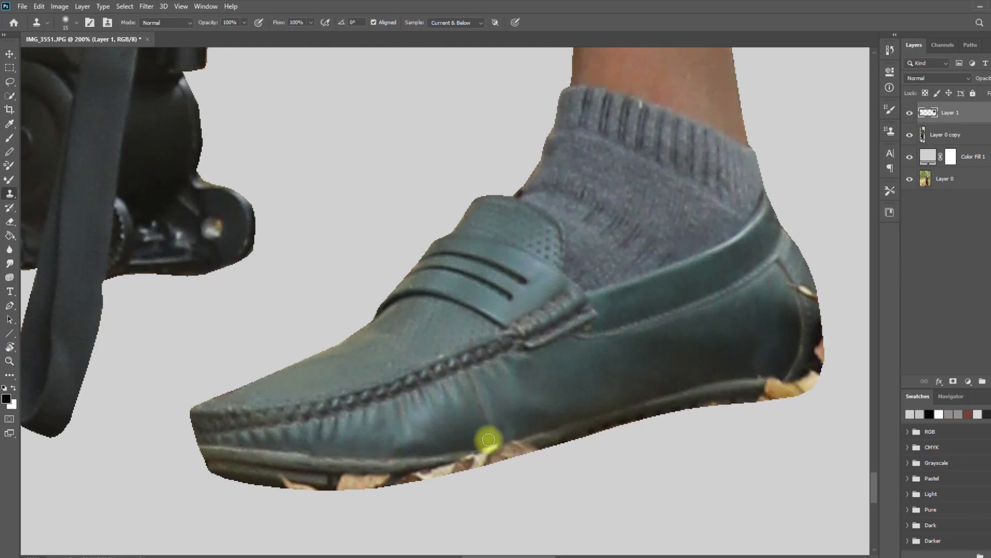
pyautogui.keyDown('alt'); pyautogui.click(526, 426); pyautogui.keyUp('alt')
pyautogui.scroll(-1, 296, 481)
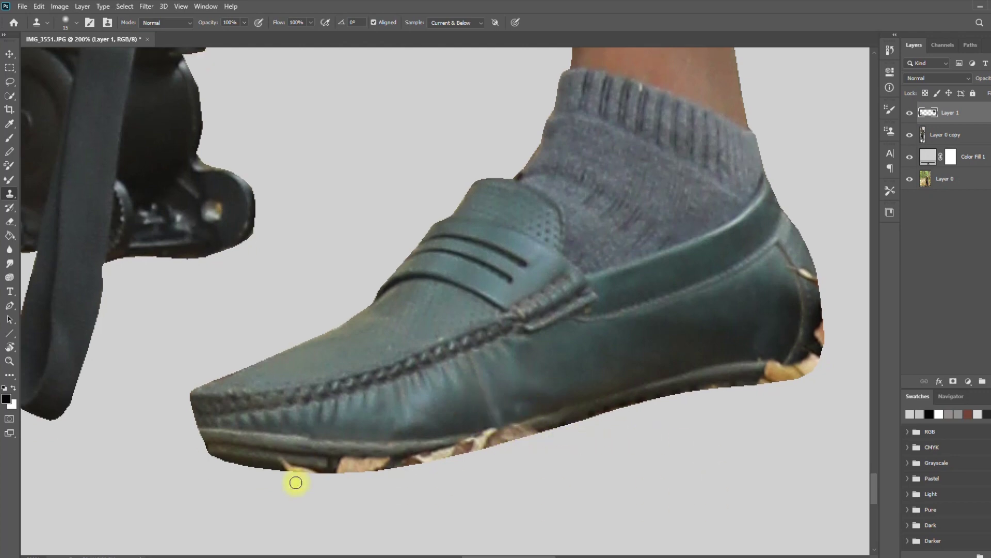
# Merge the shoe retouching layer down into the man's cutout layer.
pyautogui.scroll(3, 326, 462)
pyautogui.hotkey('ctrl', '-')
pyautogui.hotkey('ctrl', '-')
pyautogui.hotkey('ctrl', '-')
pyautogui.hotkey('ctrl', '-')
pyautogui.hotkey('ctrl', '-')
pyautogui.hotkey('ctrl', '-')
pyautogui.hotkey('ctrl', '-')
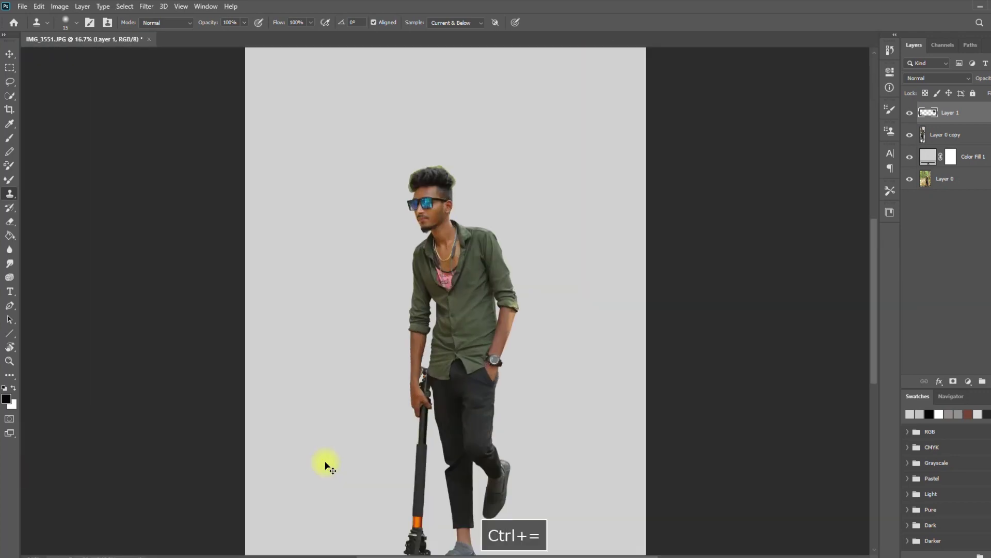
pyautogui.rightClick(956, 118)
pyautogui.click(909, 427)
# Load the cutout layer's outline as a selection and open it in Select and Mask.
pyautogui.keyDown('ctrl'); pyautogui.click(925, 108); pyautogui.keyUp('ctrl')
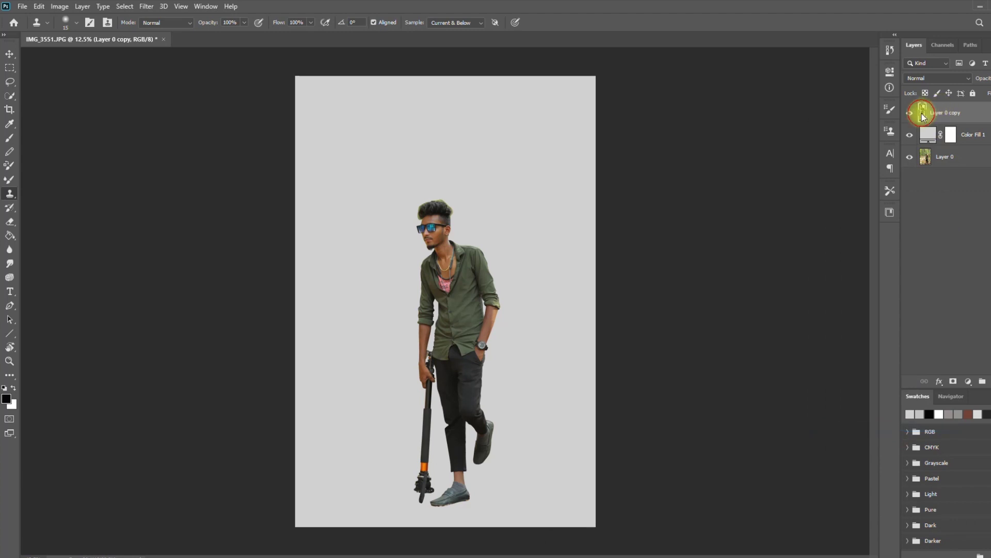
pyautogui.click(465, 23)
pyautogui.click(616, 36)
pyautogui.click(9, 68)
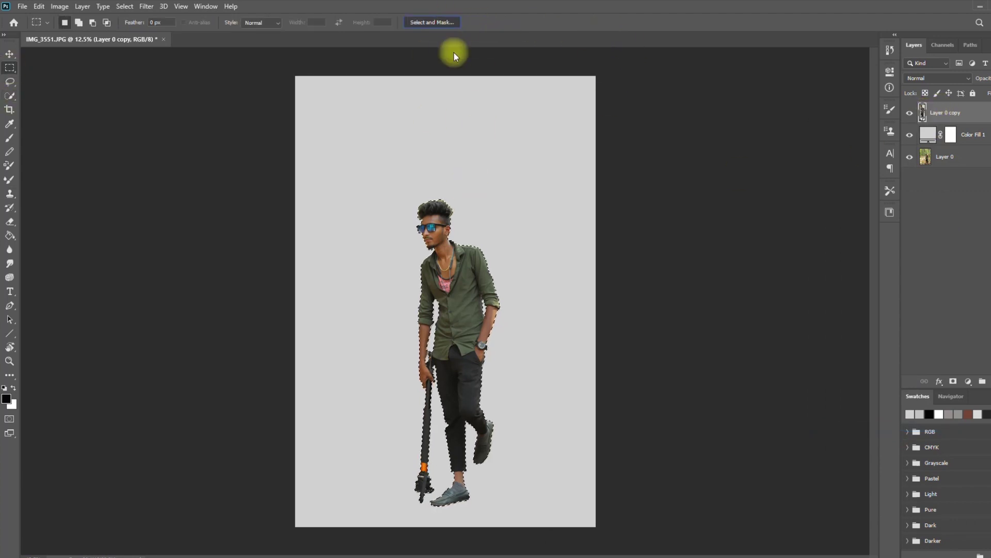
pyautogui.click(434, 23)
# Brush along the beard, the back of the head and the hair outline with the Refine Edge Brush.
pyautogui.hotkey('ctrl', '=')
pyautogui.hotkey('ctrl', '=')
pyautogui.hotkey('ctrl', '=')
pyautogui.hotkey('ctrl', '=')
pyautogui.moveTo(483, 228); pyautogui.dragTo(497, 421)
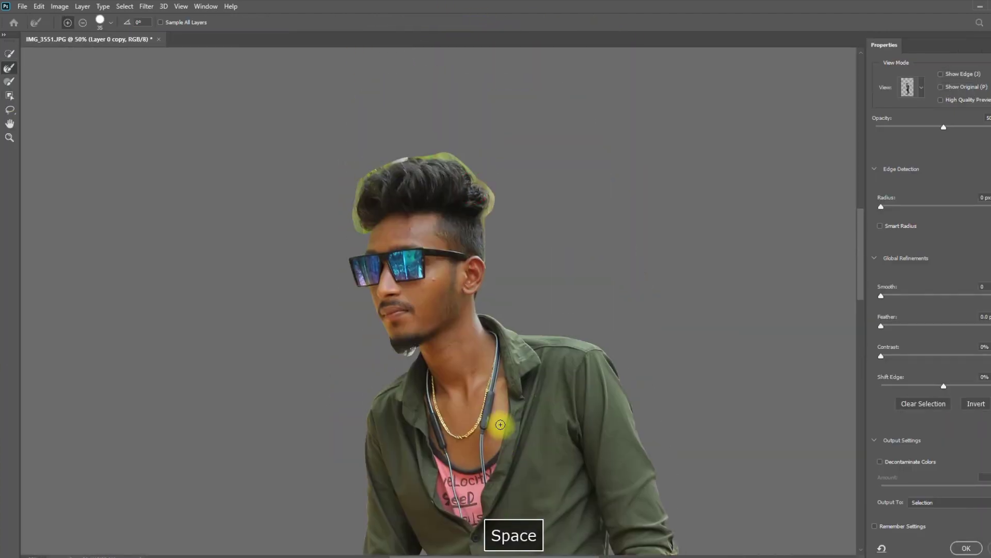
pyautogui.hotkey('ctrl', '=')
pyautogui.moveTo(408, 366); pyautogui.dragTo(395, 369)
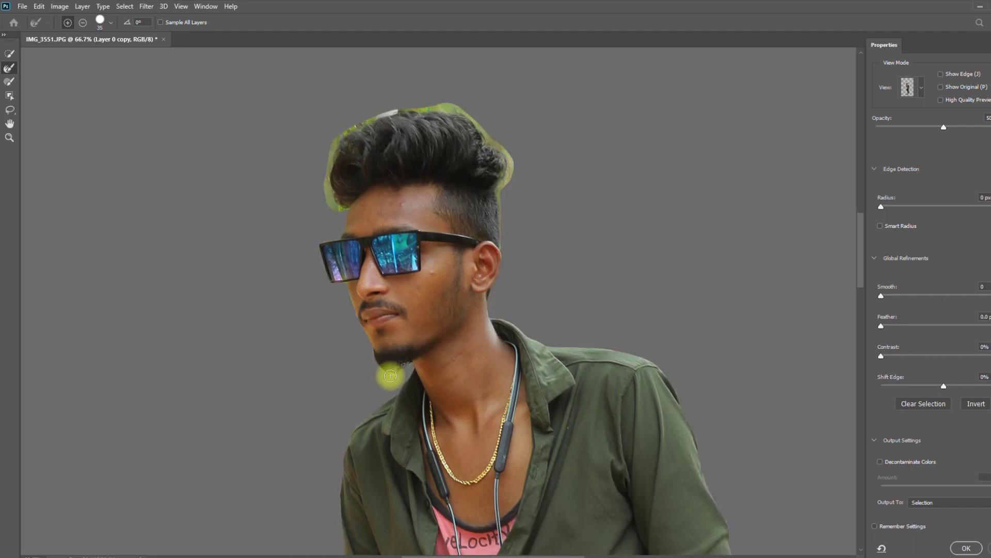
pyautogui.click(504, 246)
pyautogui.moveTo(502, 208)
pyautogui.mouseDown()
pyautogui.moveTo(500, 144)
pyautogui.moveTo(451, 105)
pyautogui.moveTo(378, 116)
pyautogui.moveTo(338, 139)
pyautogui.moveTo(336, 216)
pyautogui.mouseUp()
# Set the refined selection's output to New Layer and apply it.
pyautogui.click(966, 546)
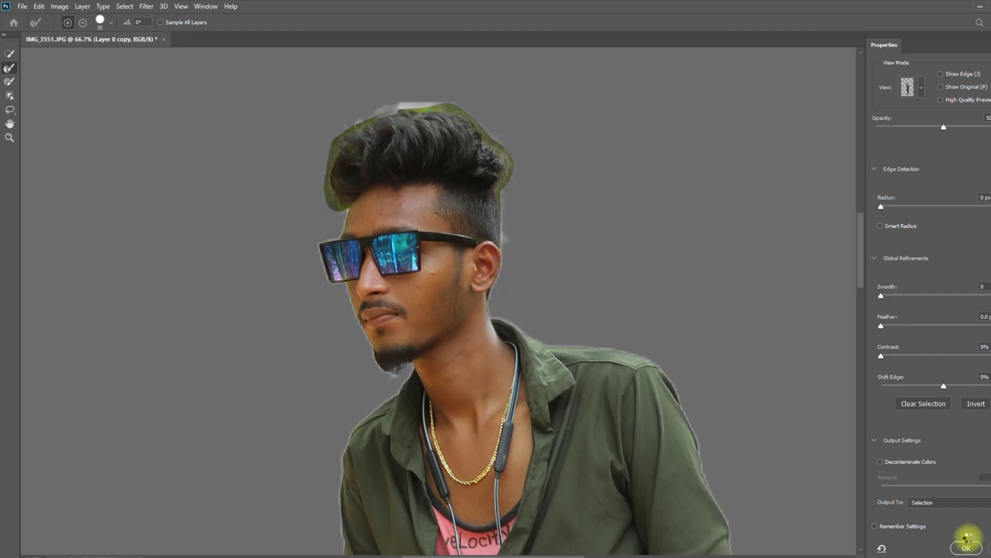
pyautogui.click(949, 502)
pyautogui.click(933, 527)
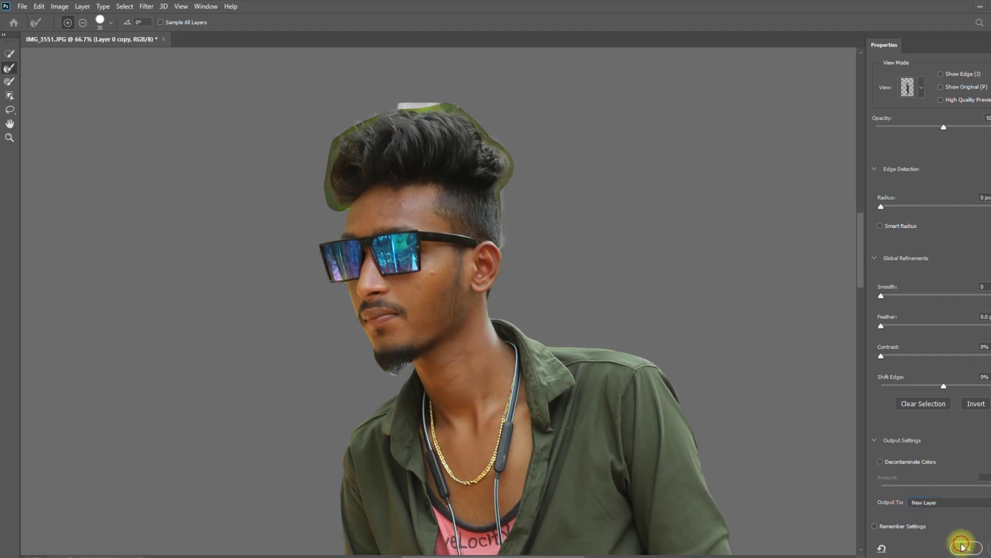
pyautogui.press('space')
pyautogui.press('space')
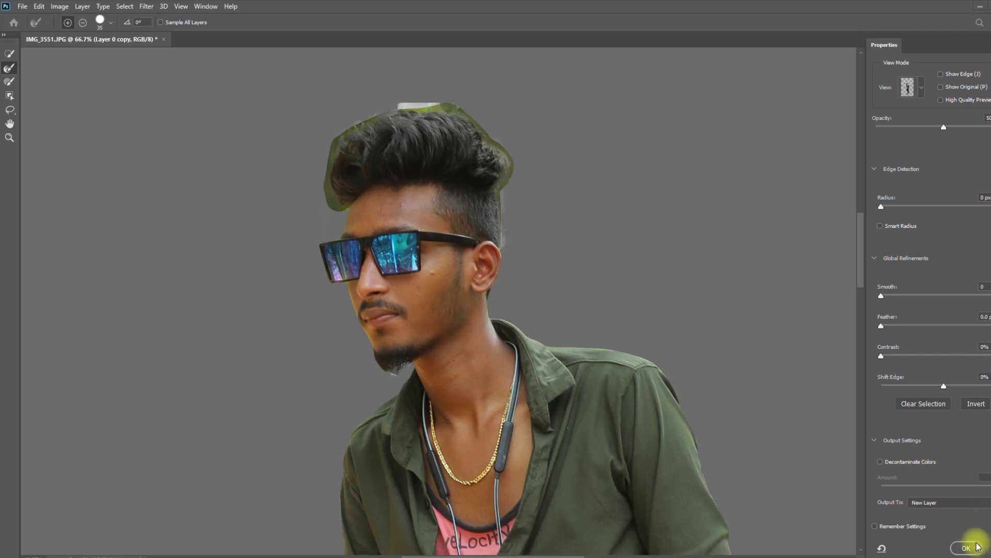
pyautogui.click(966, 548)
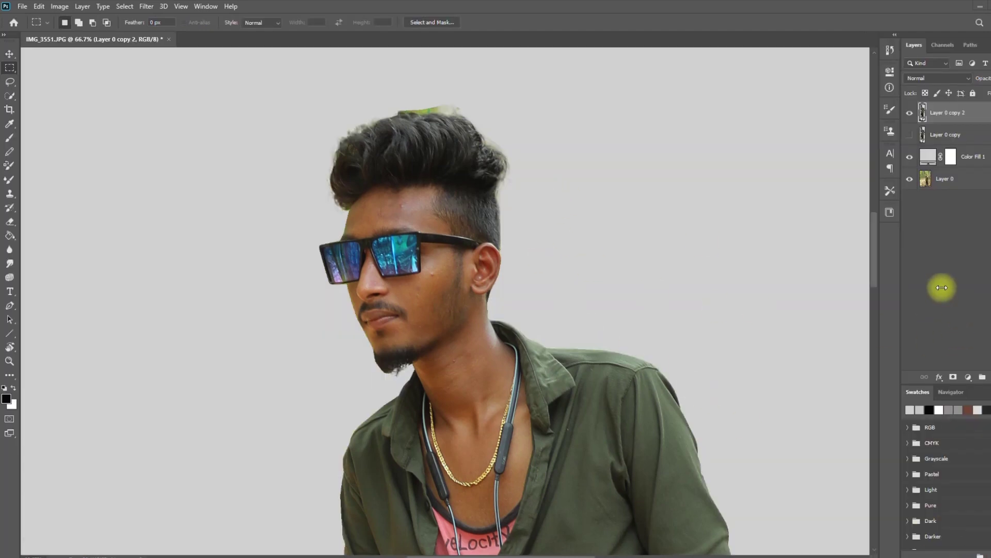
# Choose the Eraser for cleaning the hair outline and set its brush size to 37 px.
pyautogui.press('space')
pyautogui.click(9, 221)
pyautogui.rightClick(443, 124)
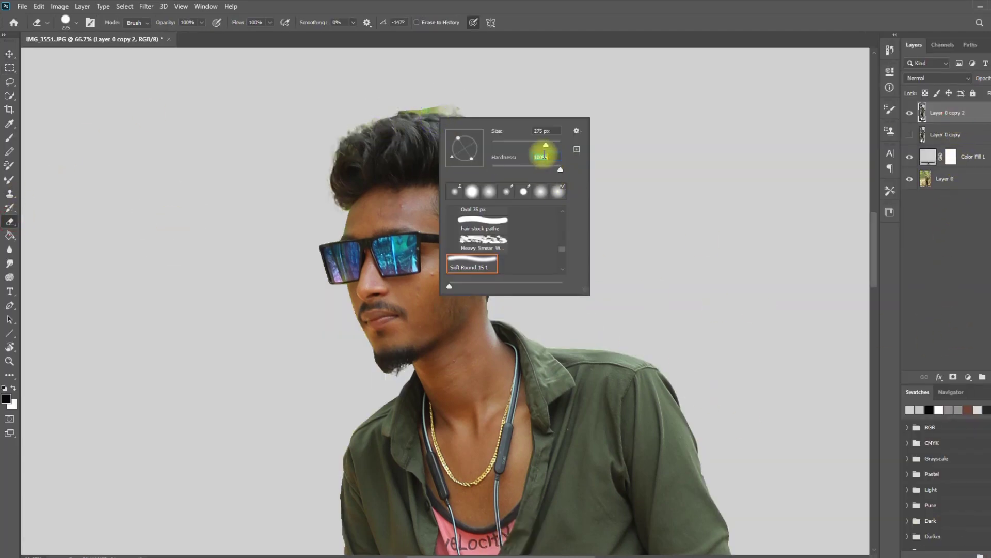
pyautogui.click(519, 85)
pyautogui.hotkey('ctrl', '+')
pyautogui.hotkey('ctrl', '+')
pyautogui.hotkey('ctrl', '+')
pyautogui.press('space')
pyautogui.moveTo(512, 91); pyautogui.dragTo(521, 501)
pyautogui.moveTo(517, 57)
pyautogui.mouseDown()
pyautogui.moveTo(532, 381)
pyautogui.moveTo(542, 295)
pyautogui.mouseUp()
pyautogui.rightClick(553, 127)
pyautogui.write('37')
pyautogui.press('Return')
# Erase the leftover background fringe along the upper edge of the hair.
pyautogui.moveTo(539, 144); pyautogui.dragTo(287, 143)
pyautogui.press('space')
pyautogui.moveTo(138, 221); pyautogui.dragTo(370, 160)
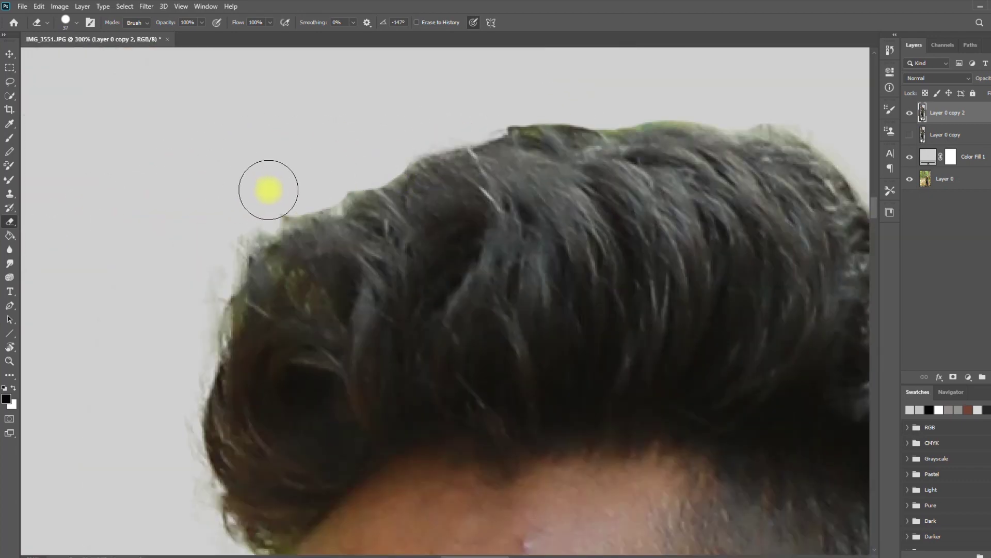
pyautogui.press('space')
pyautogui.moveTo(478, 179); pyautogui.dragTo(26, 274)
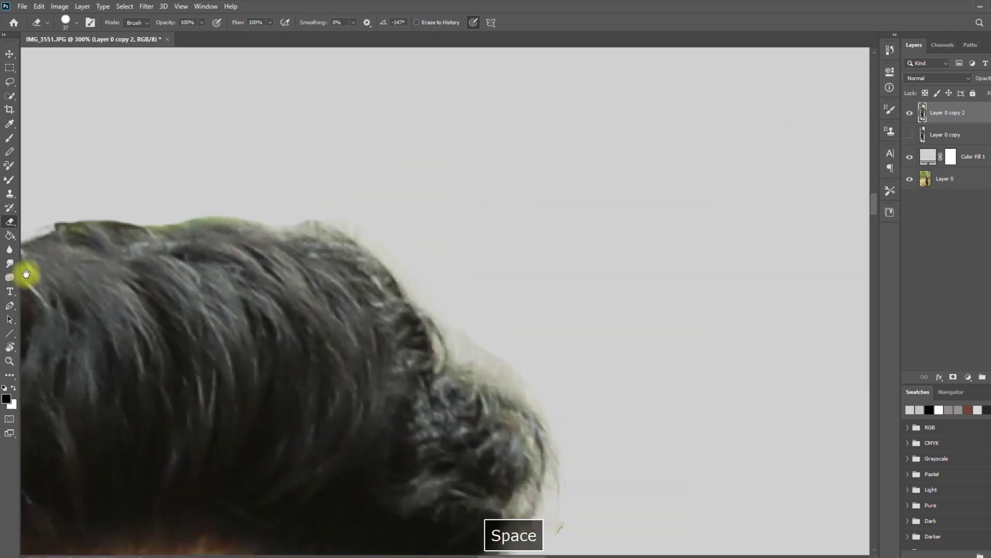
# Erase the pale fringe around the curls and down the back of the head.
pyautogui.moveTo(513, 354); pyautogui.dragTo(538, 371)
pyautogui.press('space')
pyautogui.moveTo(579, 552); pyautogui.dragTo(496, 310)
pyautogui.moveTo(505, 182); pyautogui.dragTo(491, 148)
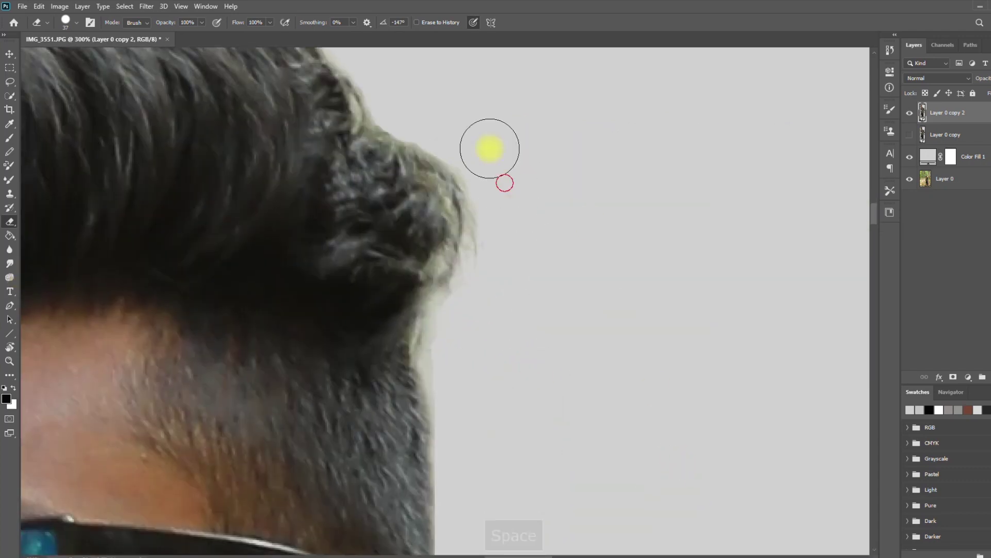
pyautogui.moveTo(454, 344); pyautogui.dragTo(462, 391)
pyautogui.press('space')
pyautogui.moveTo(310, 327); pyautogui.dragTo(465, 290)
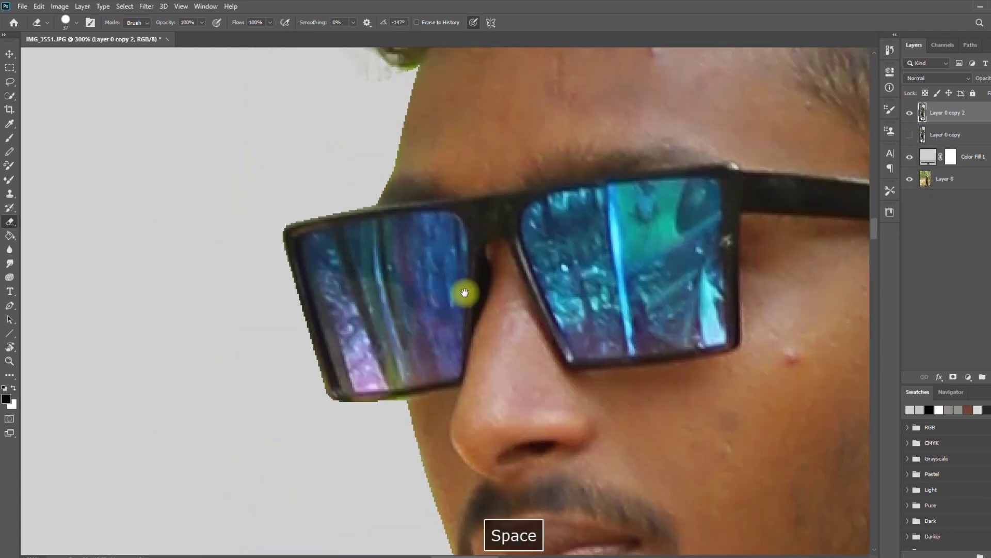
# Open the stock photo of a woman walking past a pale grey wall in its own document.
pyautogui.hotkey('ctrl', '-')
pyautogui.hotkey('ctrl', '-')
pyautogui.hotkey('ctrl', '-')
pyautogui.hotkey('ctrl', '-')
pyautogui.hotkey('ctrl', '-')
pyautogui.hotkey('ctrl', '-')
pyautogui.hotkey('ctrl', '-')
pyautogui.hotkey('ctrl', '-')
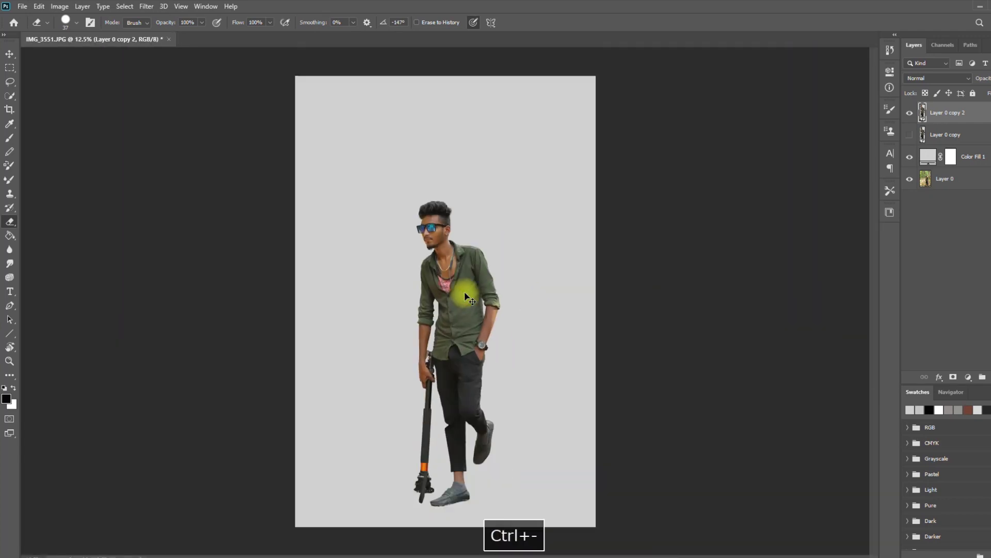
pyautogui.click(11, 8)
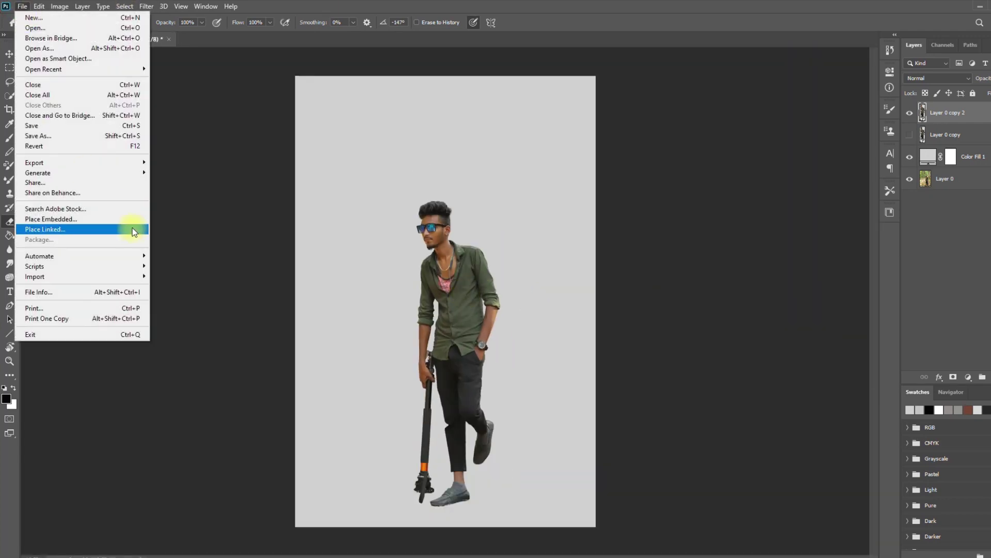
pyautogui.click(132, 228)
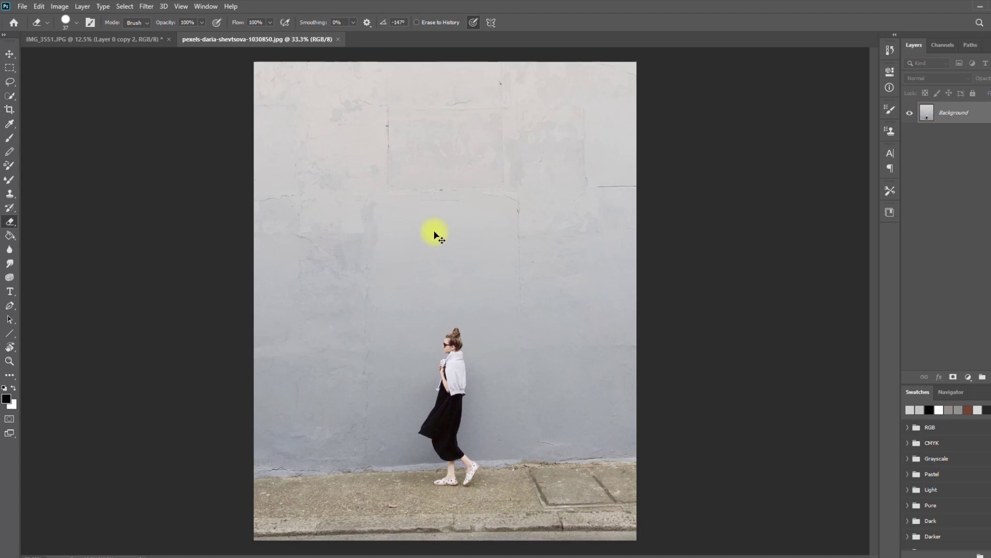
# Unlock the wall photo's background layer and choose the Clone Stamp with a 400 px brush.
pyautogui.hotkey('ctrl', '=')
pyautogui.hotkey('ctrl', '=')
pyautogui.moveTo(510, 361); pyautogui.dragTo(470, 224)
pyautogui.click(987, 113)
pyautogui.click(9, 194)
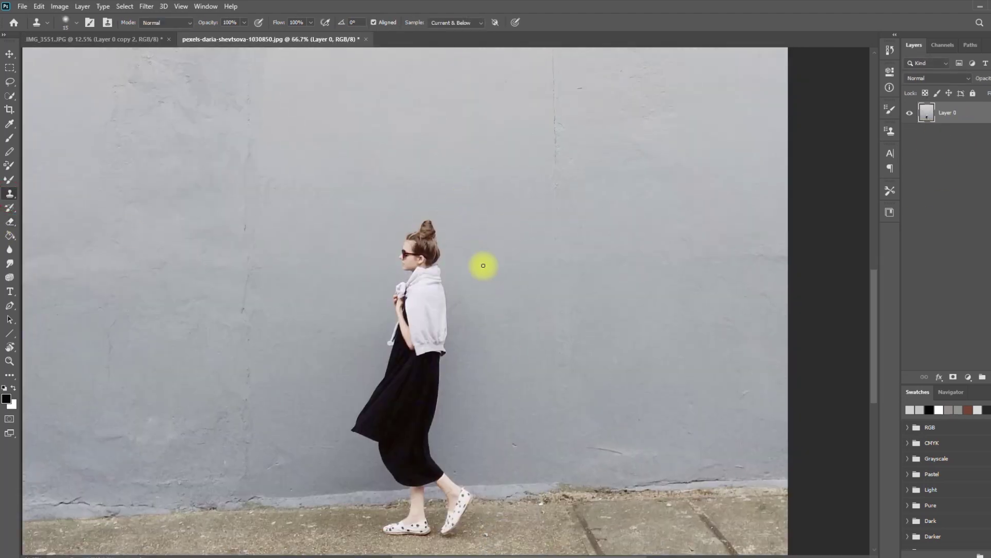
pyautogui.press(']')
pyautogui.press(']')
pyautogui.press(']')
pyautogui.press(']')
pyautogui.press(']')
pyautogui.press(']')
pyautogui.press(']')
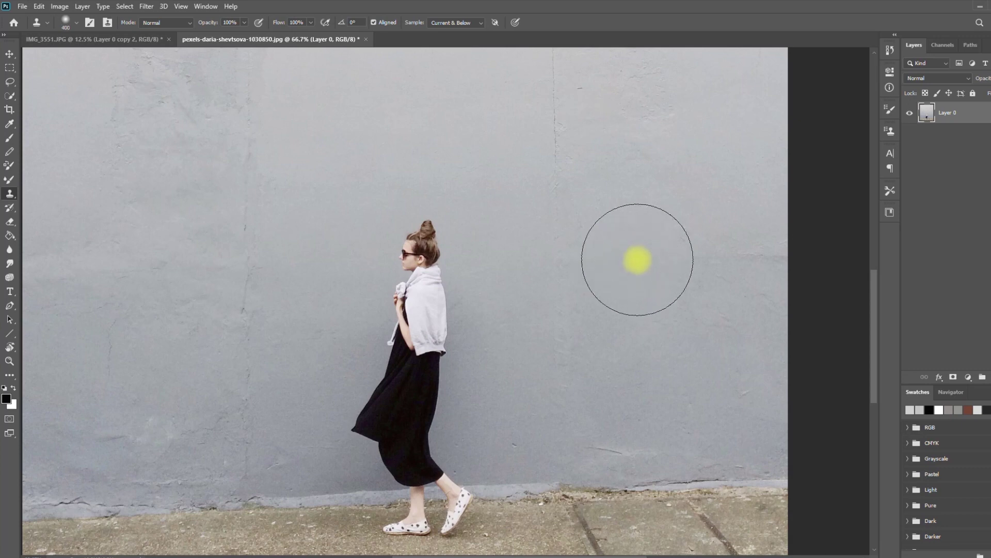
# Clone clean wall texture over the woman's head, torso and the upper part of her skirt.
pyautogui.moveTo(426, 249); pyautogui.dragTo(413, 367)
pyautogui.keyDown('alt'); pyautogui.click(175, 343); pyautogui.keyUp('alt')
pyautogui.moveTo(338, 342)
pyautogui.mouseDown()
pyautogui.moveTo(408, 375)
pyautogui.moveTo(411, 399)
pyautogui.moveTo(474, 370)
pyautogui.mouseUp()
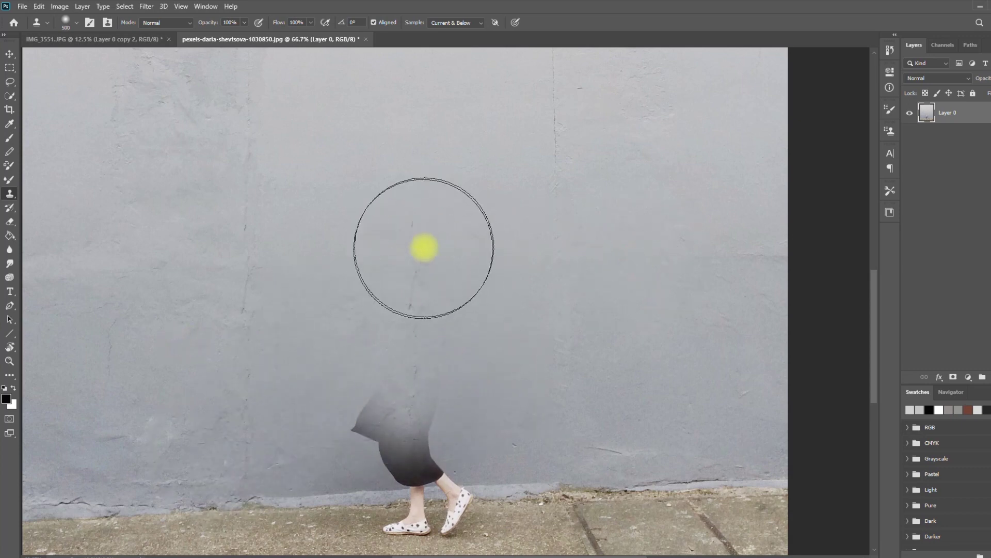
# Clone pavement and wall over the woman's legs, shoes and remaining skirt until the wall is empty.
pyautogui.press('space')
pyautogui.moveTo(579, 418); pyautogui.dragTo(613, 151)
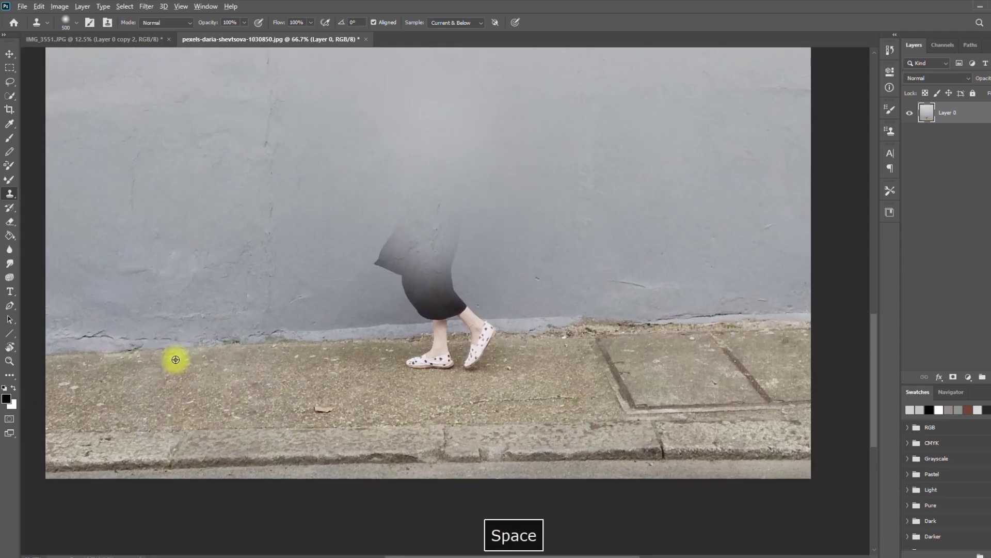
pyautogui.moveTo(399, 345)
pyautogui.mouseDown()
pyautogui.moveTo(470, 336)
pyautogui.moveTo(421, 239)
pyautogui.mouseUp()
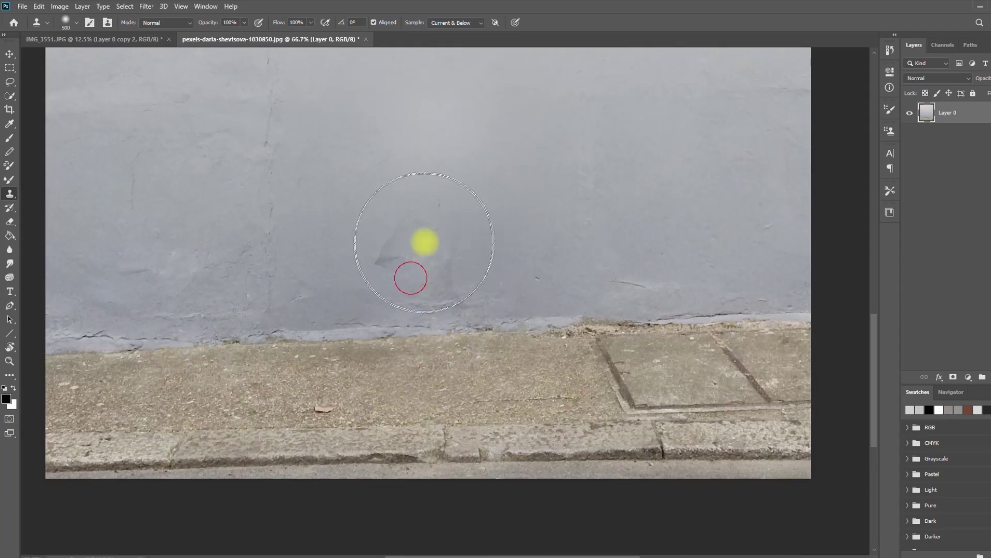
pyautogui.hotkey('ctrl', '-')
pyautogui.hotkey('ctrl', '-')
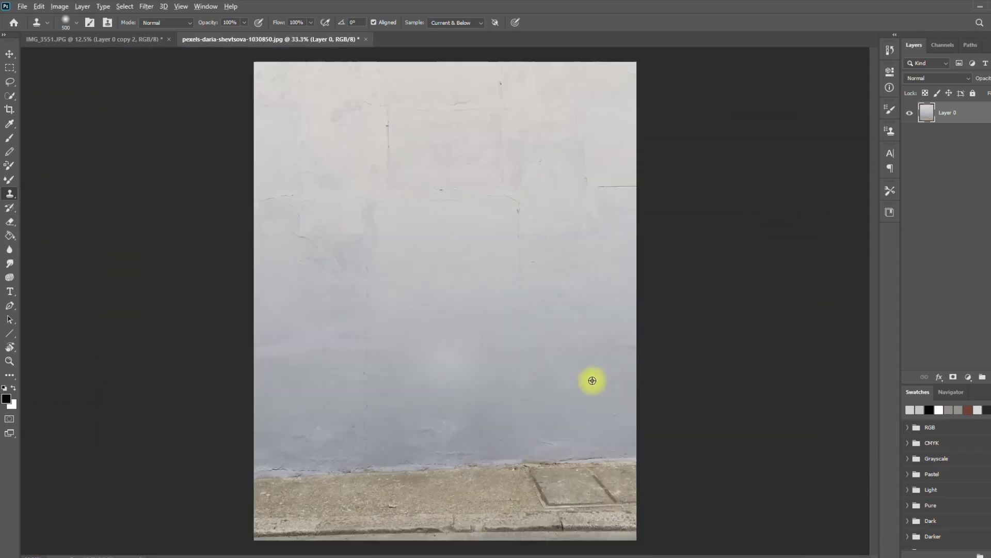
pyautogui.click(442, 371)
# Add the cleaned wall photo to IMG_3551.JPG at full canvas width, beneath the man's cut-out layer.
pyautogui.moveTo(482, 247); pyautogui.dragTo(462, 253)
pyautogui.hotkey('ctrl', 't')
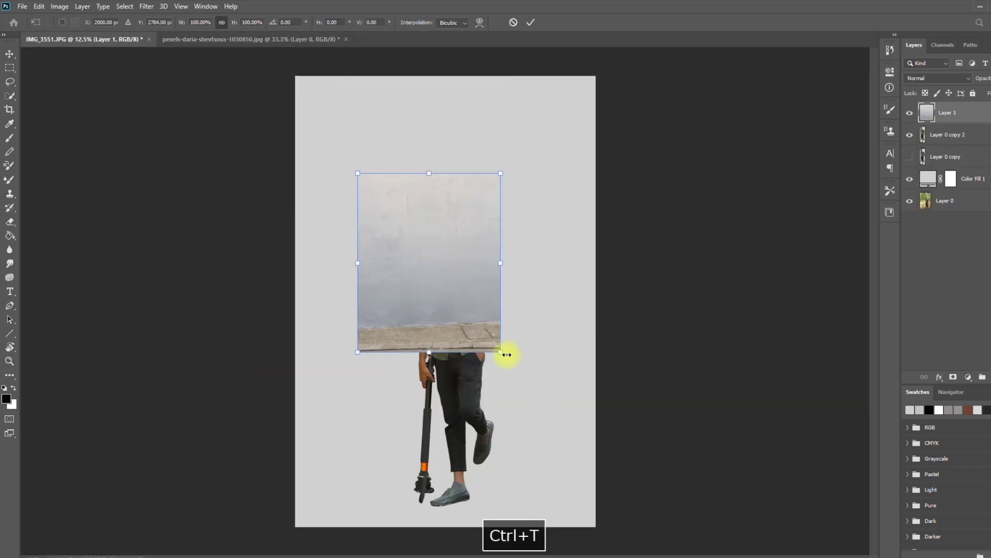
pyautogui.moveTo(507, 354); pyautogui.dragTo(575, 482)
pyautogui.moveTo(372, 469); pyautogui.dragTo(303, 533)
pyautogui.moveTo(342, 435); pyautogui.dragTo(331, 411)
pyautogui.moveTo(580, 514); pyautogui.dragTo(591, 528)
pyautogui.press('Return')
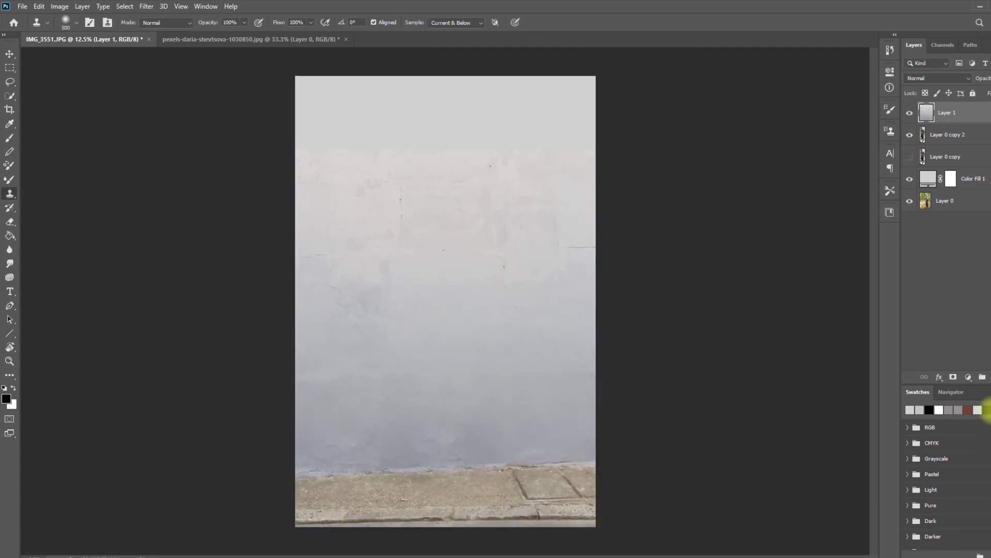
pyautogui.moveTo(947, 113); pyautogui.dragTo(956, 146)
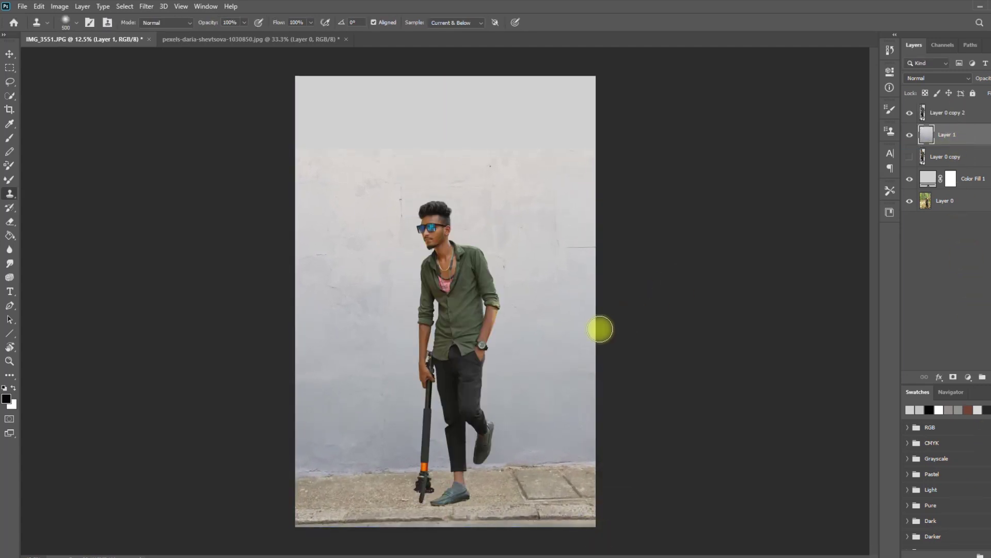
# Scale the man's cut-out to about 79% and stand him on the pavement.
pyautogui.keyDown('ctrl'); pyautogui.click(457, 284); pyautogui.keyUp('ctrl')
pyautogui.hotkey('ctrl', 't')
pyautogui.moveTo(515, 201); pyautogui.dragTo(484, 253)
pyautogui.moveTo(472, 320); pyautogui.dragTo(469, 309)
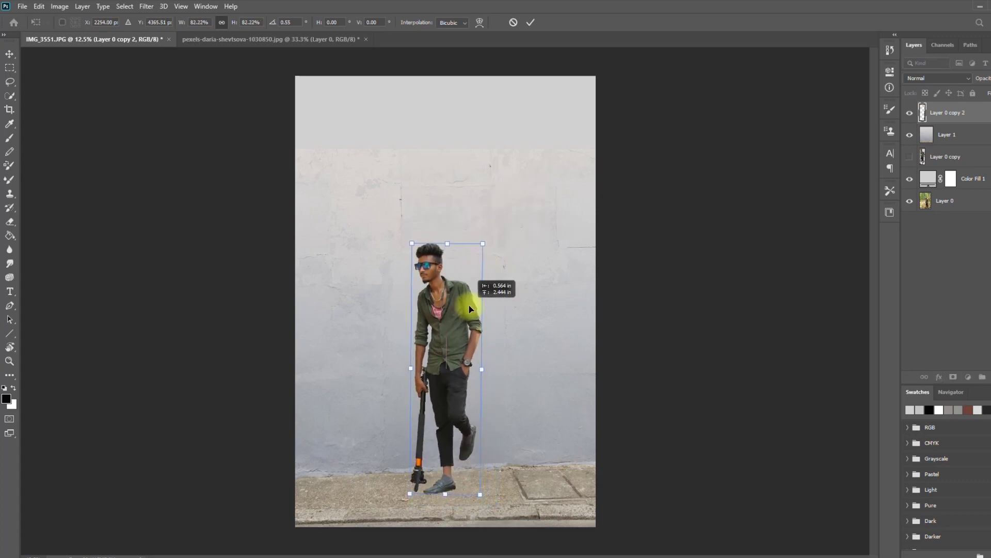
pyautogui.moveTo(482, 242); pyautogui.dragTo(476, 254)
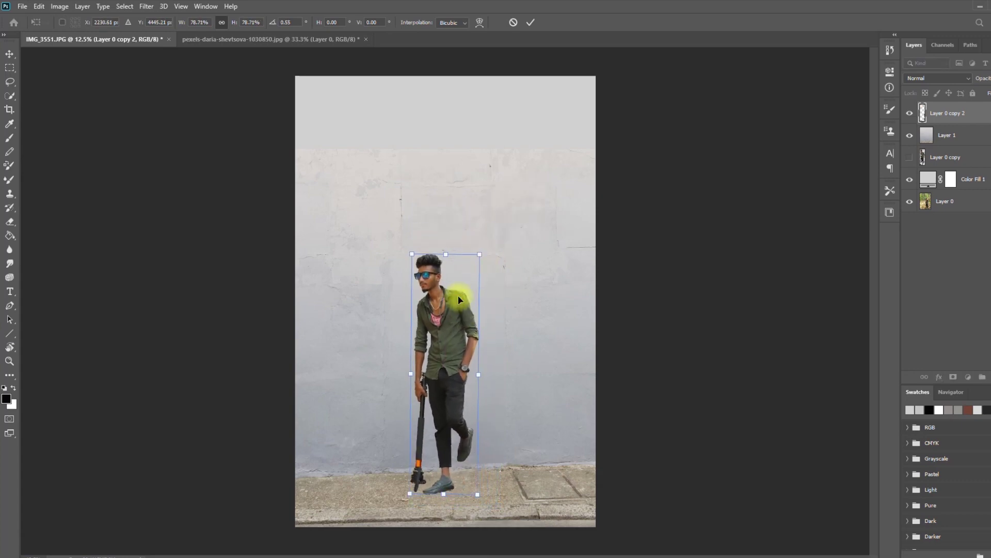
pyautogui.press('Return')
# Crop off the plain grey strip above the wall.
pyautogui.click(10, 109)
pyautogui.moveTo(449, 78); pyautogui.dragTo(449, 110)
pyautogui.press('Return')
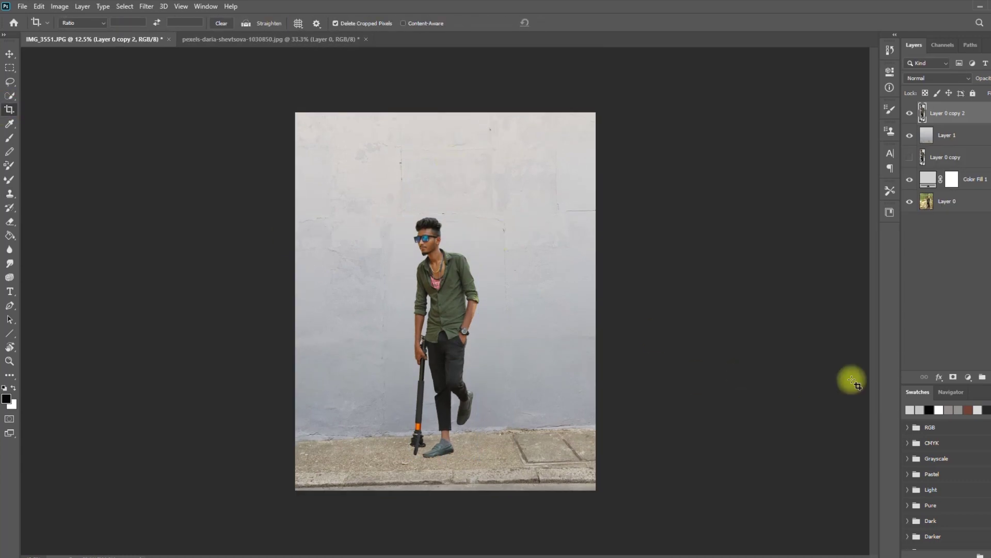
# Move the man's cut-out slightly higher on the pavement.
pyautogui.click(950, 137)
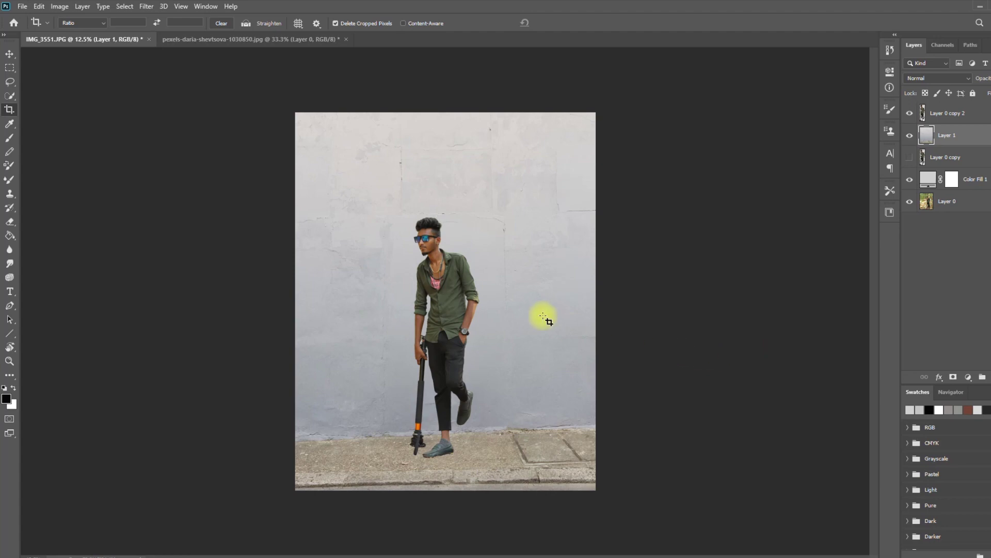
pyautogui.click(9, 53)
pyautogui.moveTo(447, 305); pyautogui.dragTo(453, 300)
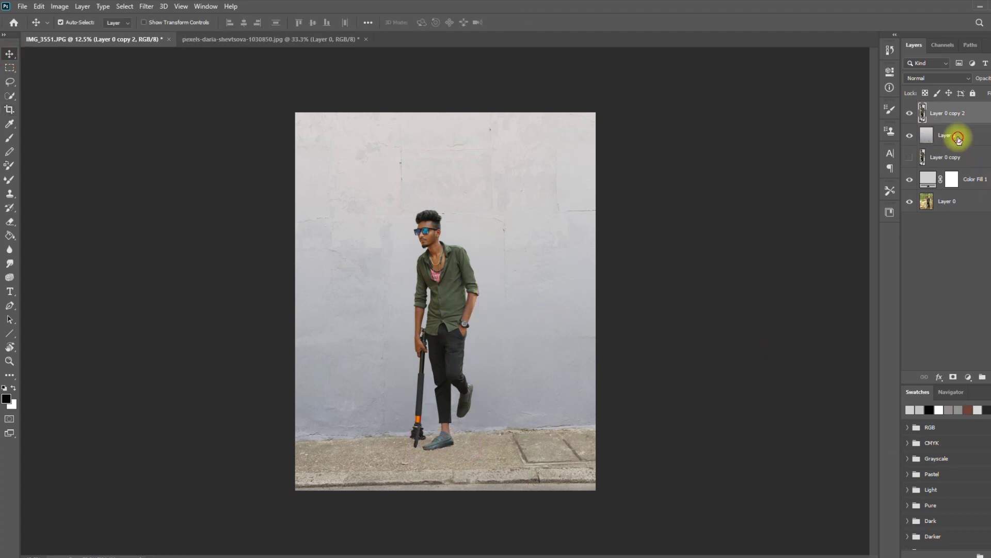
# Stamp one black dot with a 440 px Soft Round brush on a new layer above the wall layer.
pyautogui.click(958, 139)
pyautogui.click(982, 377)
pyautogui.click(10, 140)
pyautogui.rightClick(472, 250)
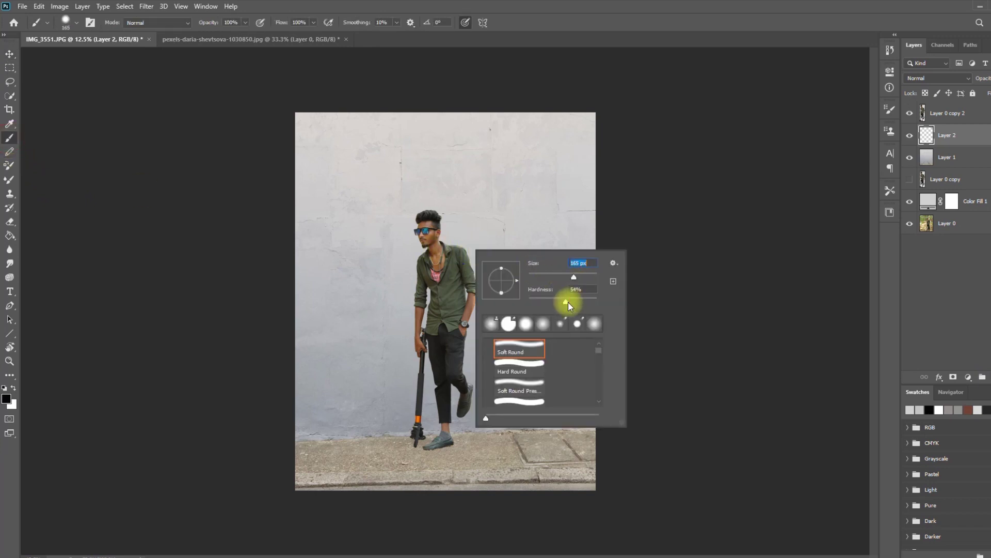
pyautogui.click(377, 304)
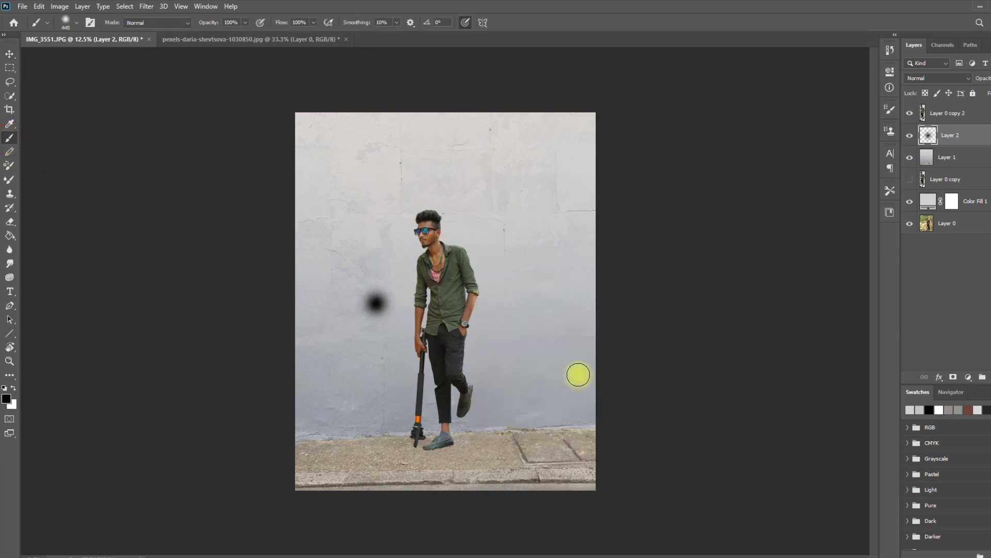
# Flatten the black dot to about 16% height and place it as a shadow beneath the man's standing shoe.
pyautogui.hotkey('ctrl', 't')
pyautogui.rightClick(375, 300)
pyautogui.click(424, 357)
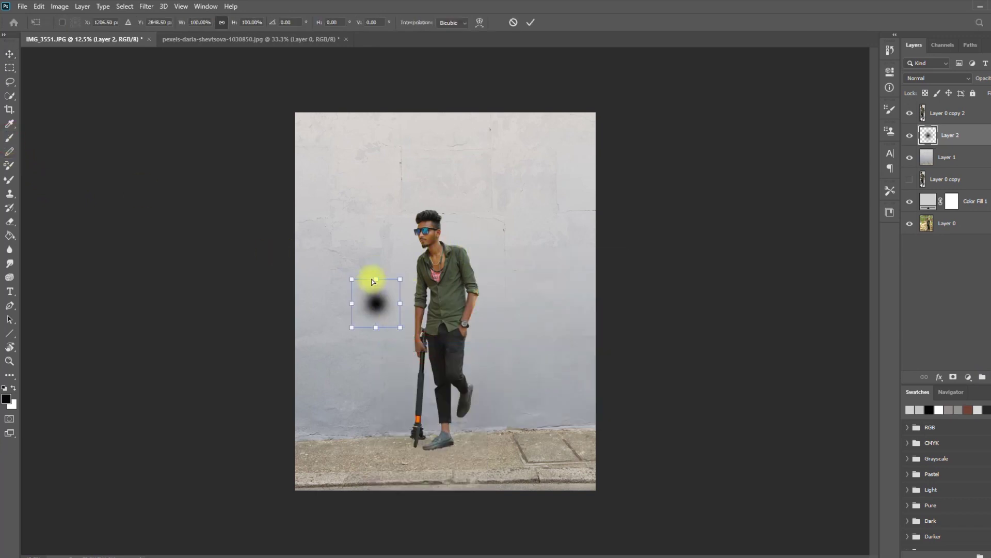
pyautogui.moveTo(376, 279); pyautogui.dragTo(371, 318)
pyautogui.moveTo(419, 413); pyautogui.dragTo(435, 449)
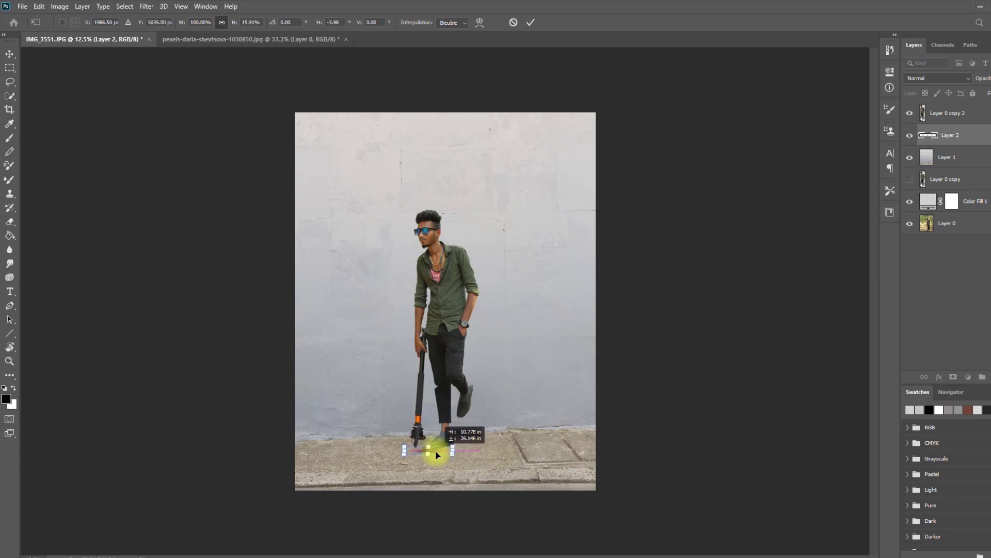
pyautogui.press('Return')
pyautogui.hotkey('ctrl', '+')
pyautogui.hotkey('ctrl', '+')
pyautogui.hotkey('ctrl', '+')
pyautogui.scroll(-5, 428, 451)
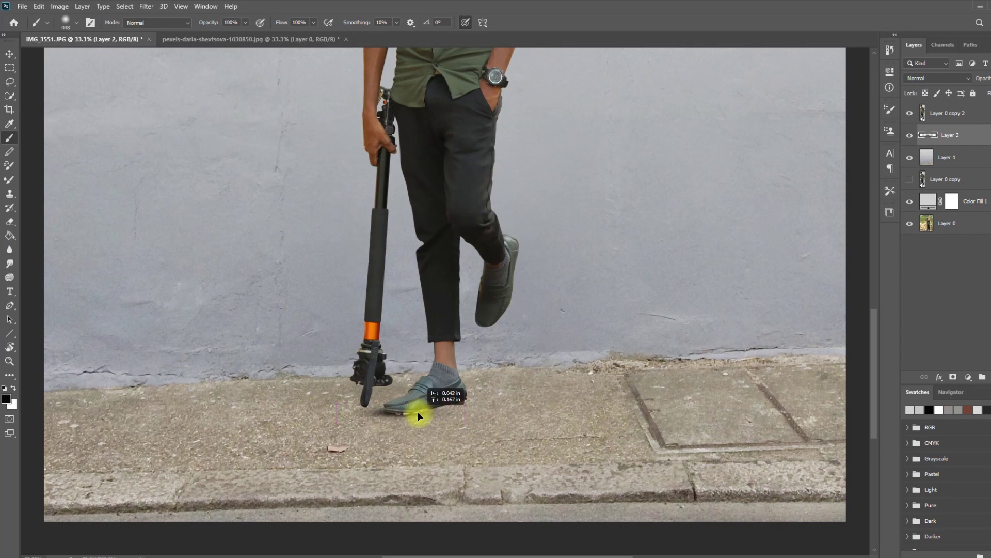
# Duplicate the shoe shadow, rotate the copy to about -13° and align it with the shoe's sole.
pyautogui.hotkey('ctrl', 'j')
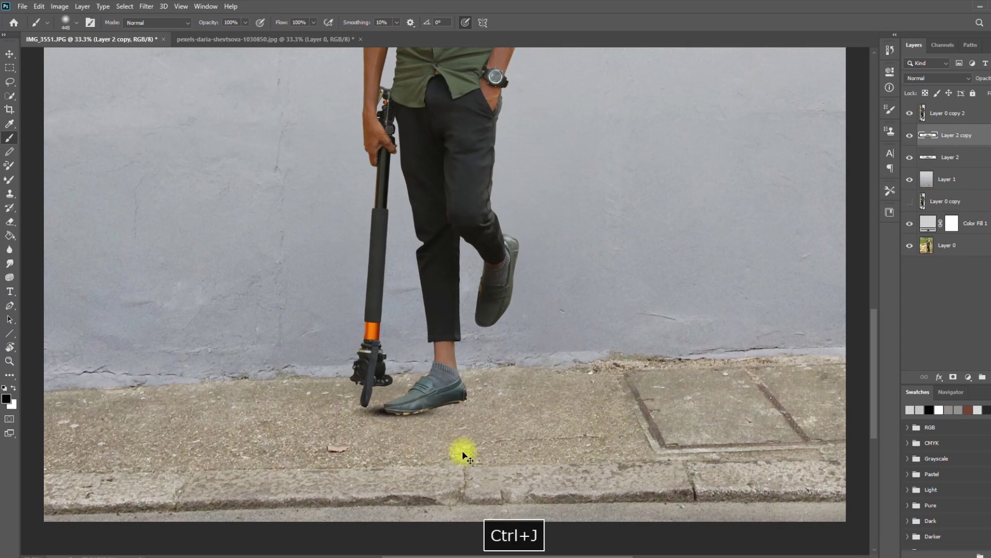
pyautogui.hotkey('ctrl', 't')
pyautogui.moveTo(478, 407); pyautogui.dragTo(462, 398)
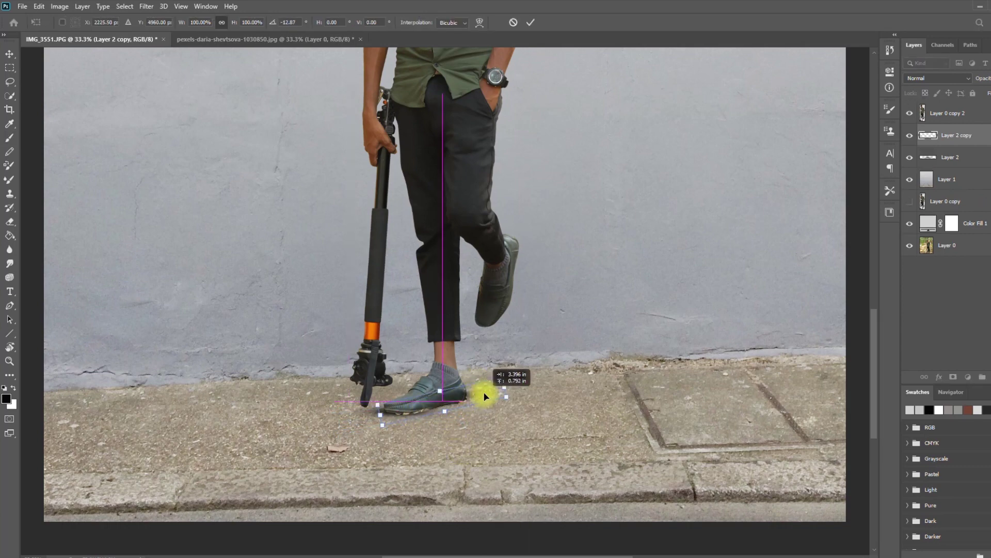
pyautogui.press('Return')
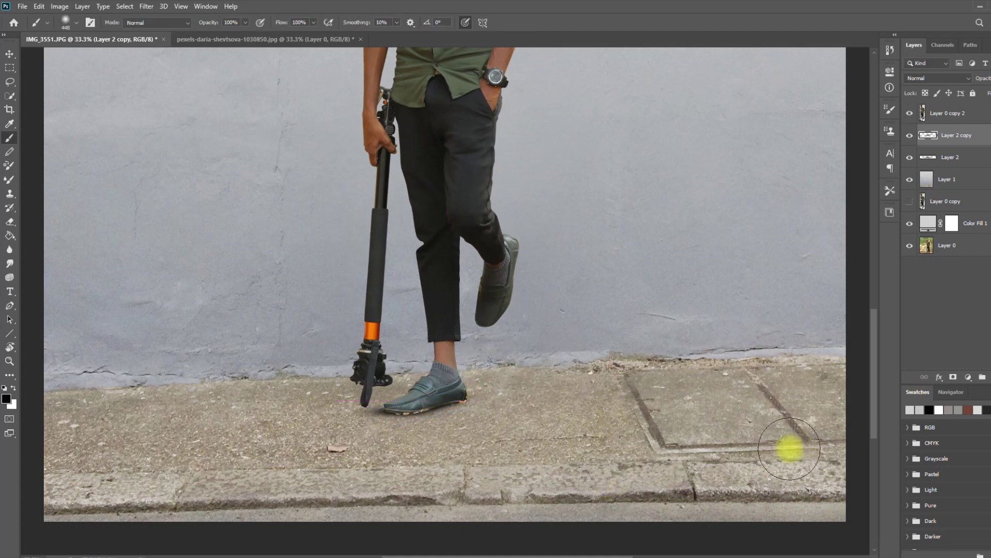
# Duplicate the flat shadow, scale the copy to about 75% and place it beneath the pole's black base.
pyautogui.hotkey('ctrl', 'j')
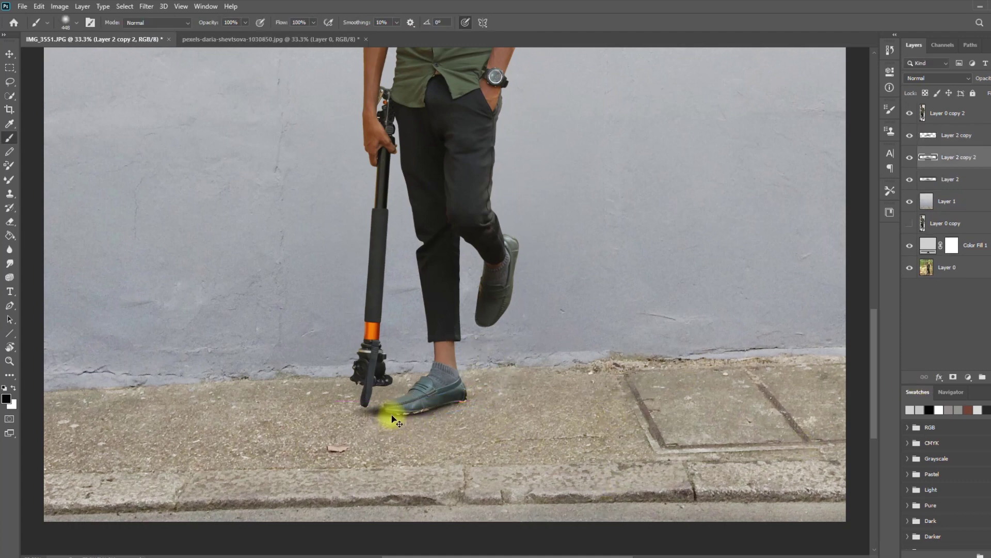
pyautogui.hotkey('ctrl', 't')
pyautogui.moveTo(389, 411); pyautogui.dragTo(374, 382)
pyautogui.moveTo(432, 373); pyautogui.dragTo(404, 386)
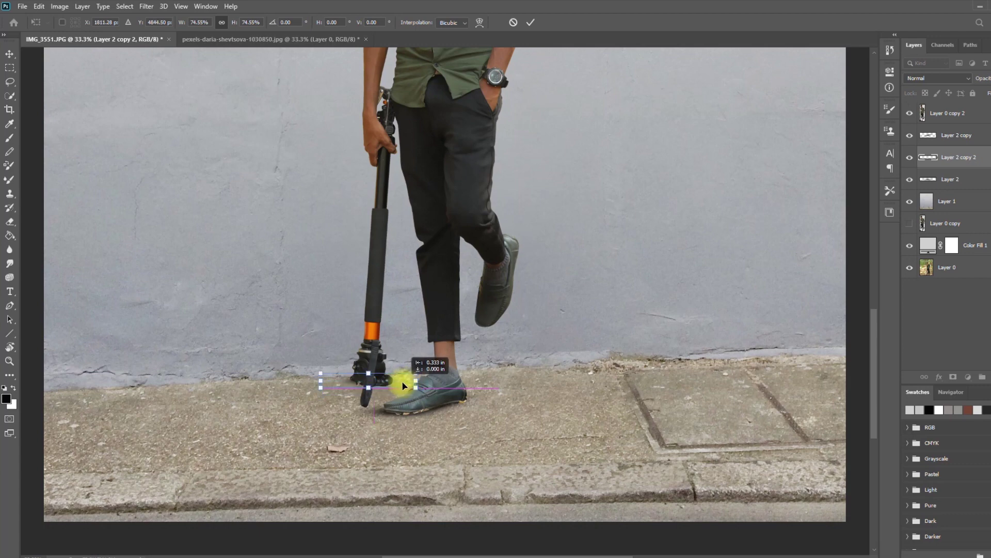
pyautogui.press('Return')
pyautogui.press('b')
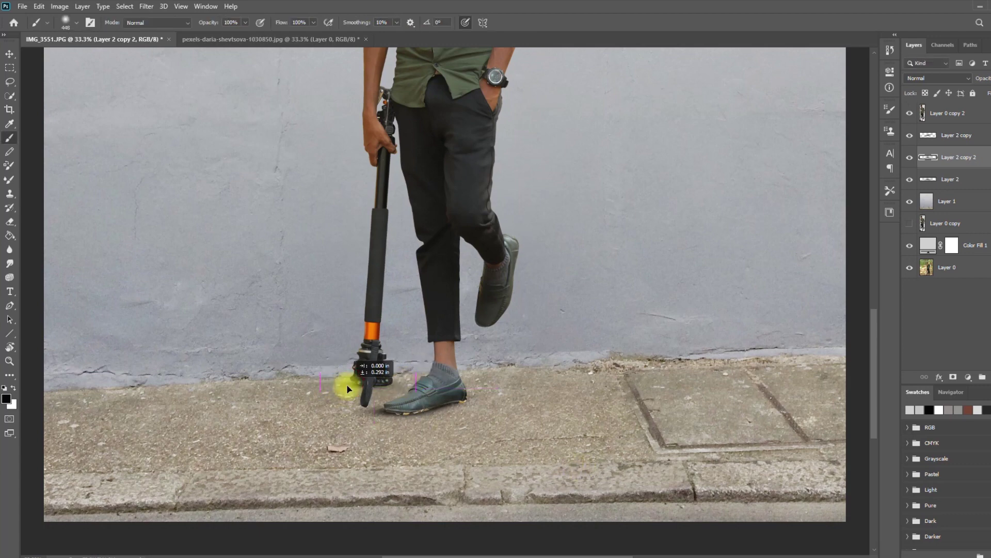
# Stamp a soft black dot with a 150 px brush on a new layer and flatten it to about 21% height with a -10° skew.
pyautogui.click(982, 377)
pyautogui.click(234, 251)
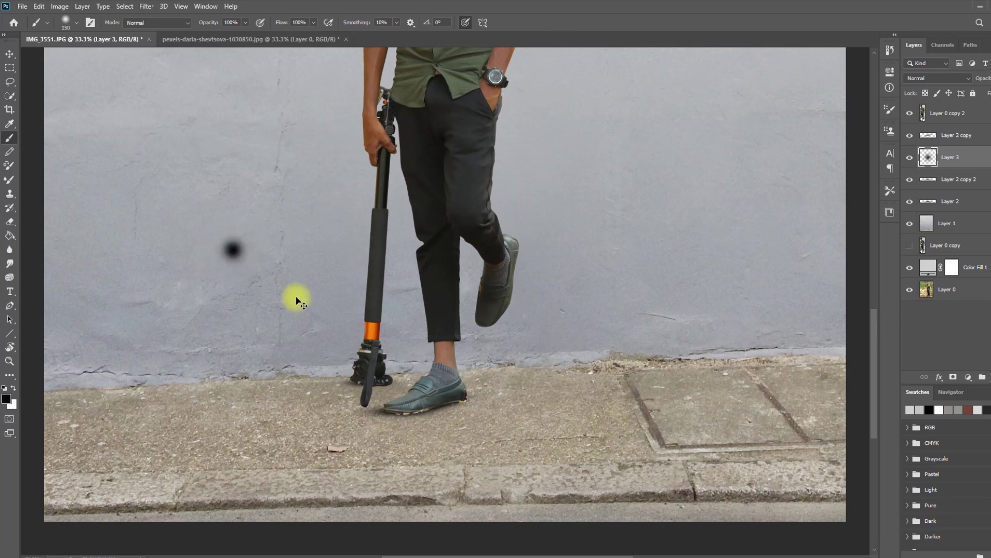
pyautogui.hotkey('ctrl', 't')
pyautogui.rightClick(228, 246)
pyautogui.click(265, 295)
pyautogui.moveTo(234, 229); pyautogui.dragTo(234, 274)
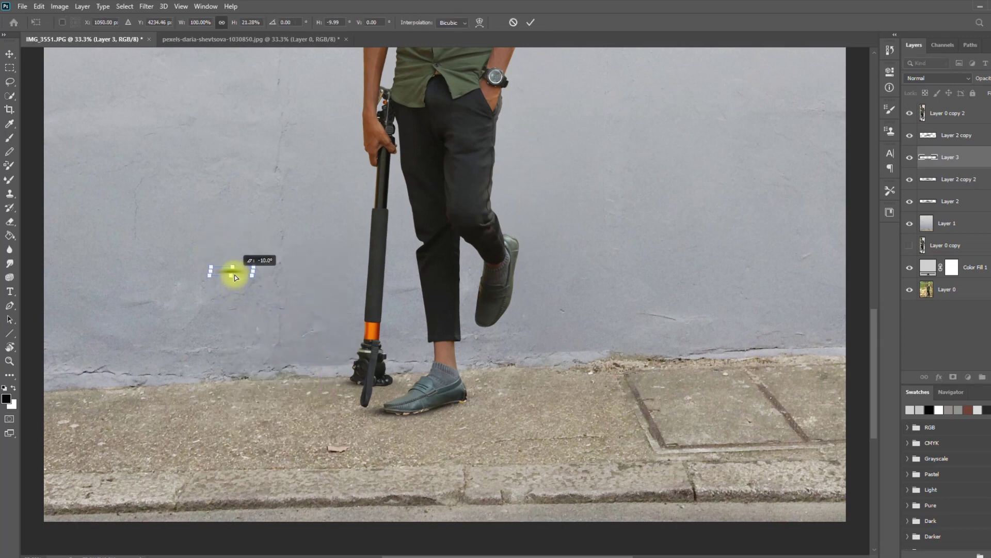
# Place the small flattened shadow beneath the lower tip of the pole.
pyautogui.hotkey('ctrl', 't')
pyautogui.moveTo(350, 395); pyautogui.dragTo(367, 405)
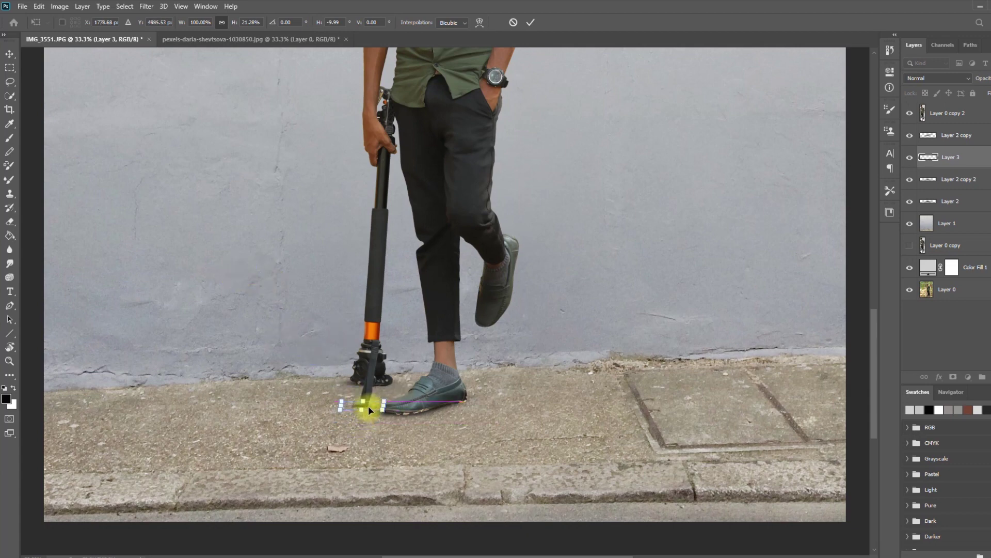
pyautogui.press('Return')
# Nudge the tilted shadow copy closer to the sole of the standing shoe.
pyautogui.press('b')
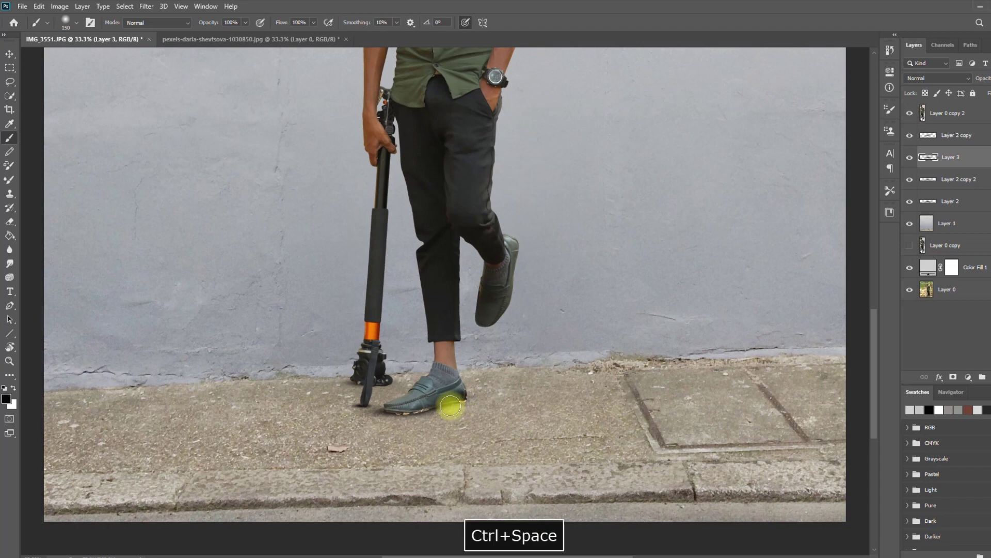
pyautogui.moveTo(450, 411); pyautogui.dragTo(461, 406)
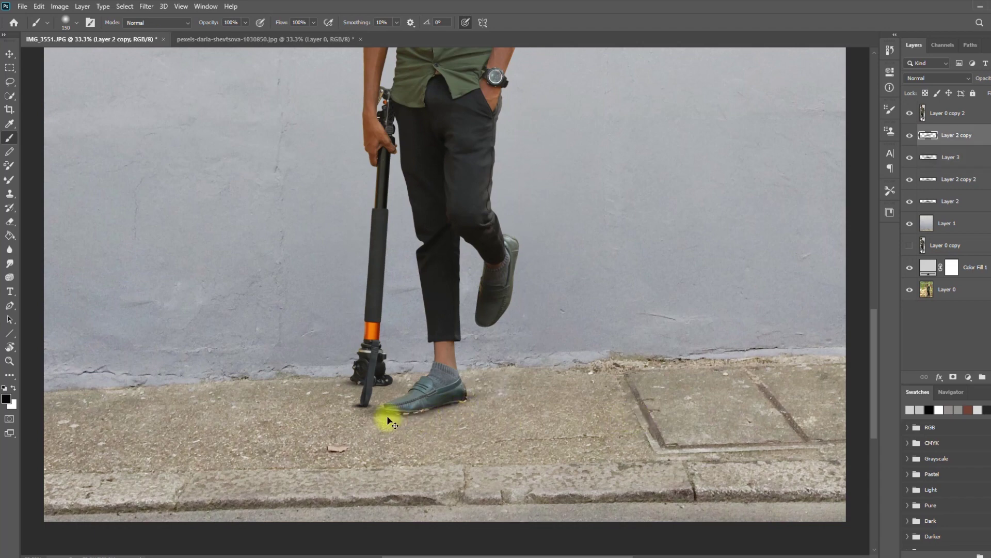
pyautogui.moveTo(391, 423)
pyautogui.mouseDown()
pyautogui.moveTo(382, 410)
pyautogui.moveTo(391, 416)
pyautogui.mouseUp()
# Select the four contact-shadow layers together and inspect the shadows beneath the shoe and the pole.
pyautogui.keyDown('shift'); pyautogui.click(962, 136); pyautogui.keyUp('shift')
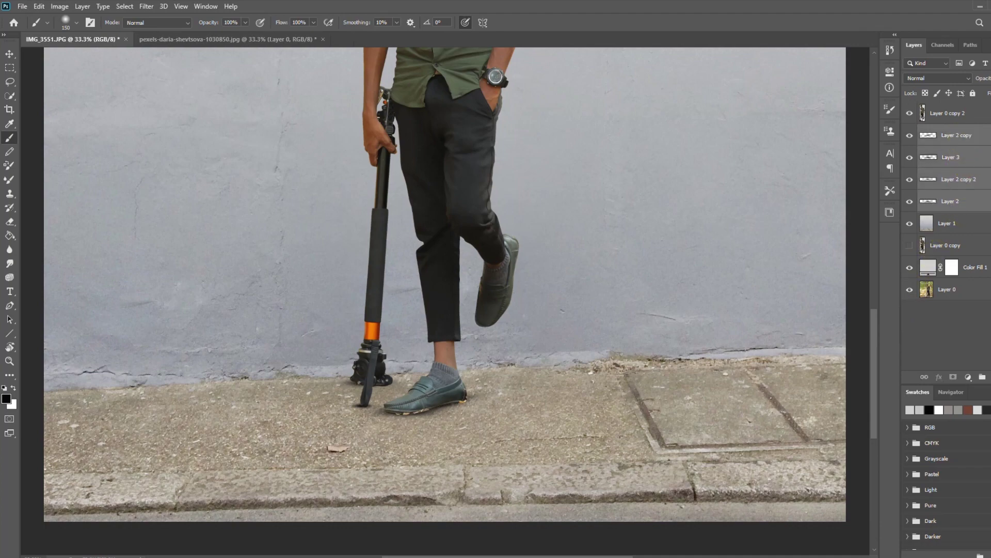
pyautogui.hotkey('ctrl', '-')
pyautogui.hotkey('ctrl', '-')
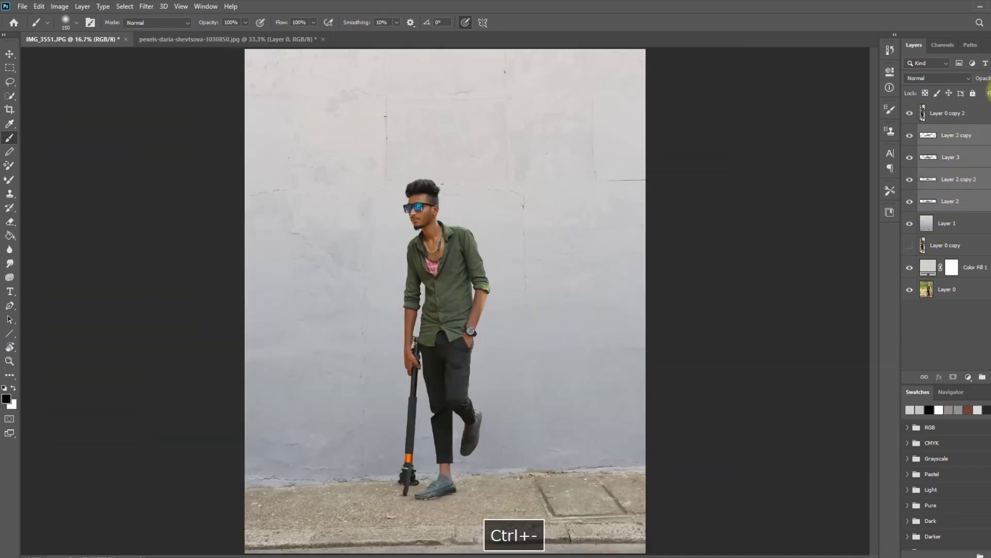
pyautogui.hotkey('ctrl', '=')
pyautogui.hotkey('ctrl', '=')
pyautogui.hotkey('ctrl', '=')
pyautogui.hotkey('ctrl', '=')
pyautogui.press('space')
pyautogui.moveTo(457, 552); pyautogui.dragTo(573, 496)
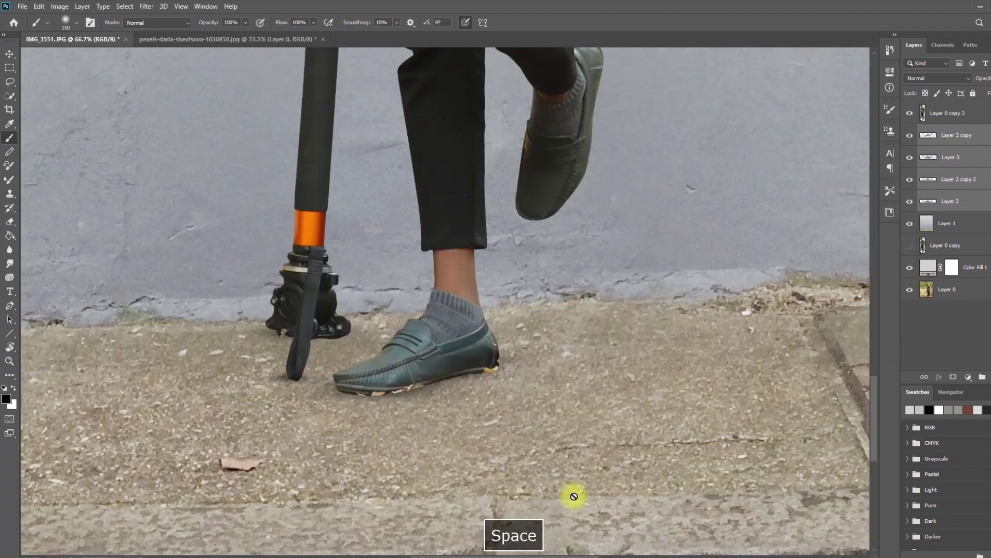
# Duplicate the man layer, hide the duplicate and start erasing below the standing shoe on Layer 0 copy 2 with a 78 px soft eraser.
pyautogui.click(973, 115)
pyautogui.hotkey('ctrl', 'j')
pyautogui.click(9, 221)
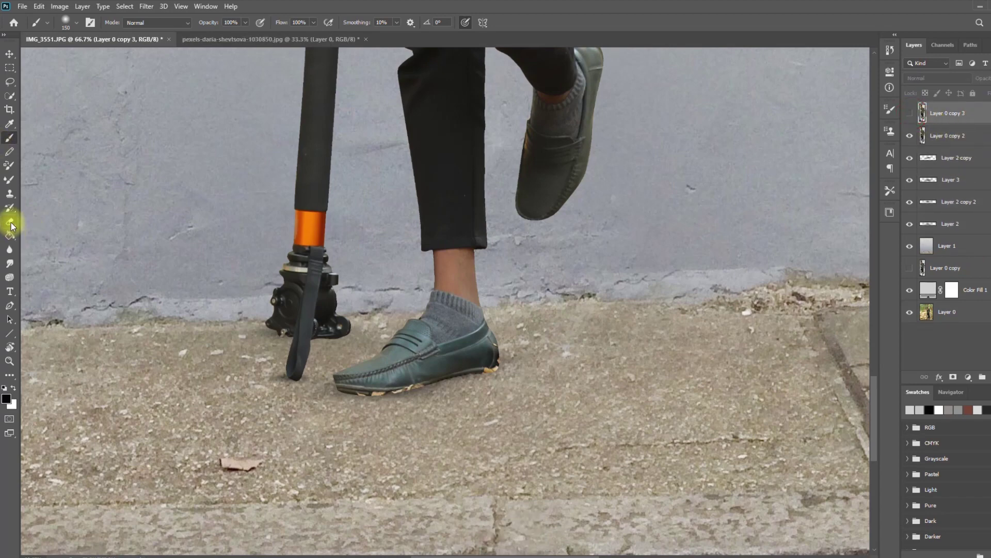
pyautogui.rightClick(439, 312)
pyautogui.click(946, 136)
pyautogui.rightClick(479, 354)
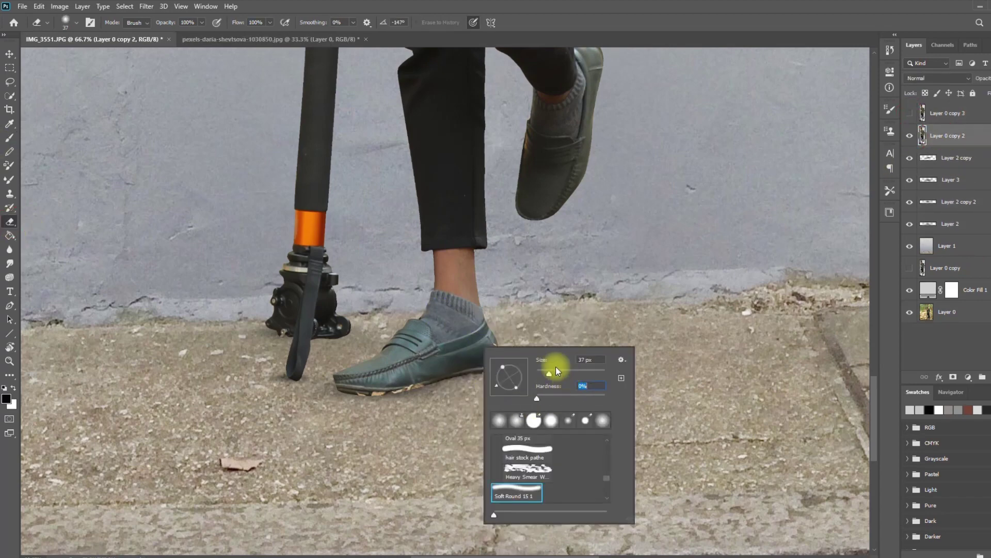
pyautogui.click(398, 402)
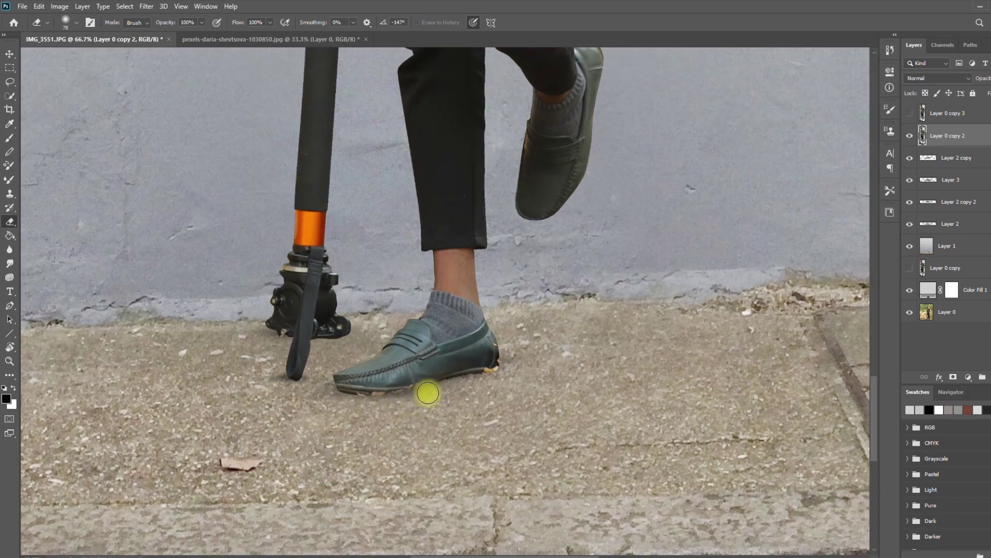
# Erase the underside edge of the standing shoe's sole with a 45 px soft eraser.
pyautogui.hotkey('ctrl', '=')
pyautogui.hotkey('ctrl', '=')
pyautogui.hotkey('ctrl', '=')
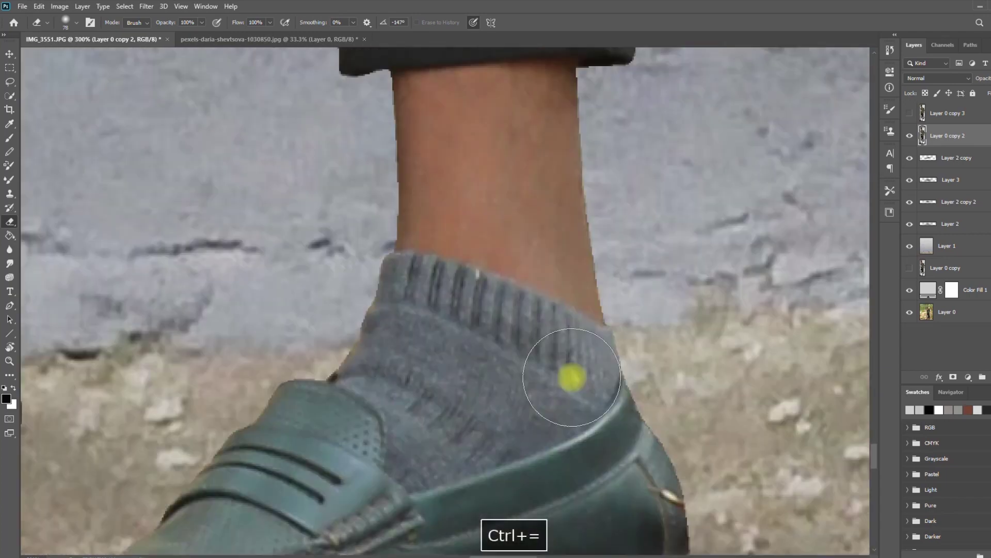
pyautogui.moveTo(571, 378); pyautogui.dragTo(549, 51)
pyautogui.hotkey('ctrl', 'z')
pyautogui.moveTo(286, 424); pyautogui.dragTo(525, 449)
pyautogui.rightClick(420, 387)
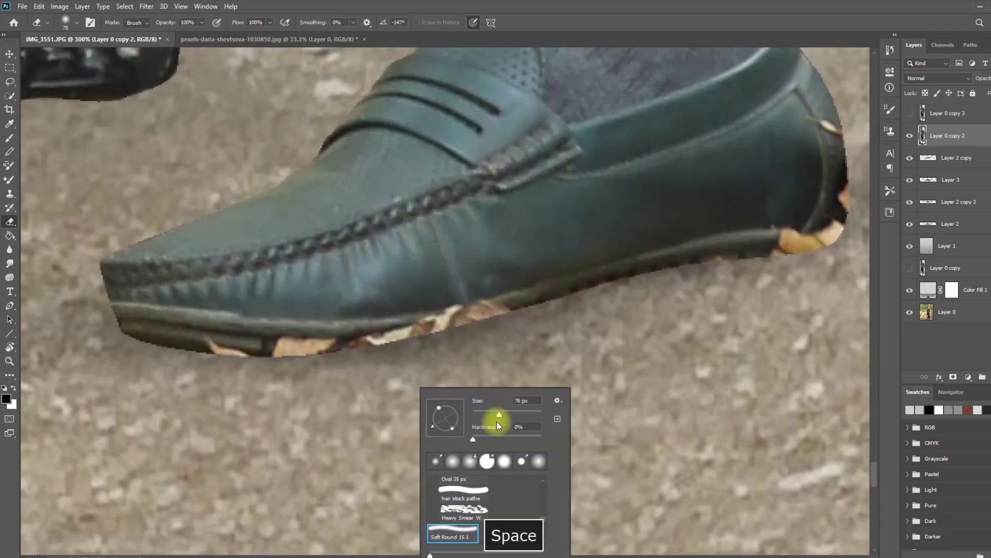
pyautogui.moveTo(498, 418); pyautogui.dragTo(491, 416)
pyautogui.click(218, 366)
pyautogui.moveTo(213, 374); pyautogui.dragTo(248, 366)
pyautogui.moveTo(184, 386)
pyautogui.mouseDown()
pyautogui.moveTo(325, 386)
pyautogui.moveTo(632, 308)
pyautogui.moveTo(600, 318)
pyautogui.moveTo(765, 297)
pyautogui.moveTo(722, 298)
pyautogui.moveTo(851, 266)
pyautogui.moveTo(869, 255)
pyautogui.mouseUp()
# Delete the partly erased man layer and show the untouched Layer 0 copy 3 in its place.
pyautogui.hotkey('ctrl', '-')
pyautogui.hotkey('ctrl', '-')
pyautogui.hotkey('ctrl', '-')
pyautogui.hotkey('ctrl', '-')
pyautogui.hotkey('ctrl', '-')
pyautogui.hotkey('ctrl', '-')
pyautogui.hotkey('ctrl', '-')
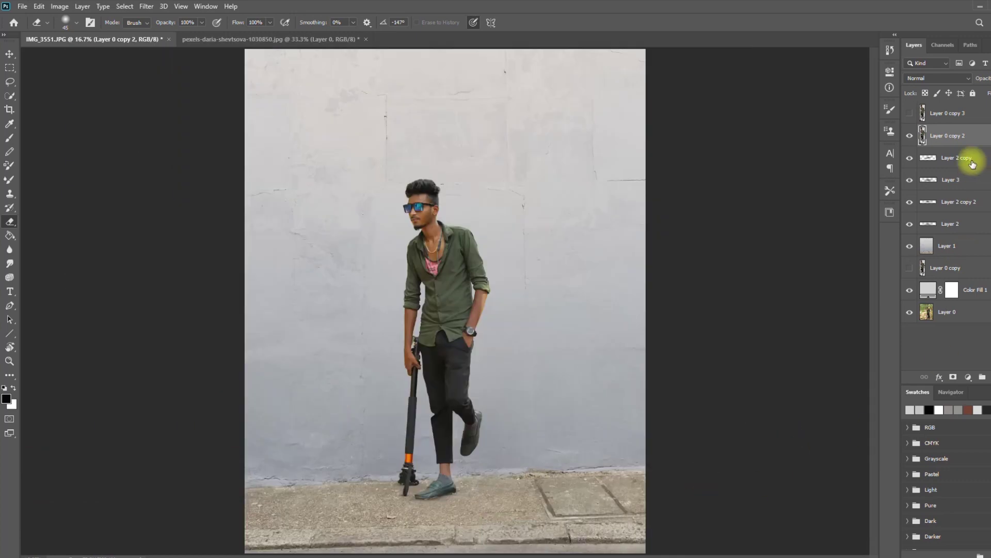
pyautogui.moveTo(973, 164); pyautogui.dragTo(983, 377)
pyautogui.click(910, 113)
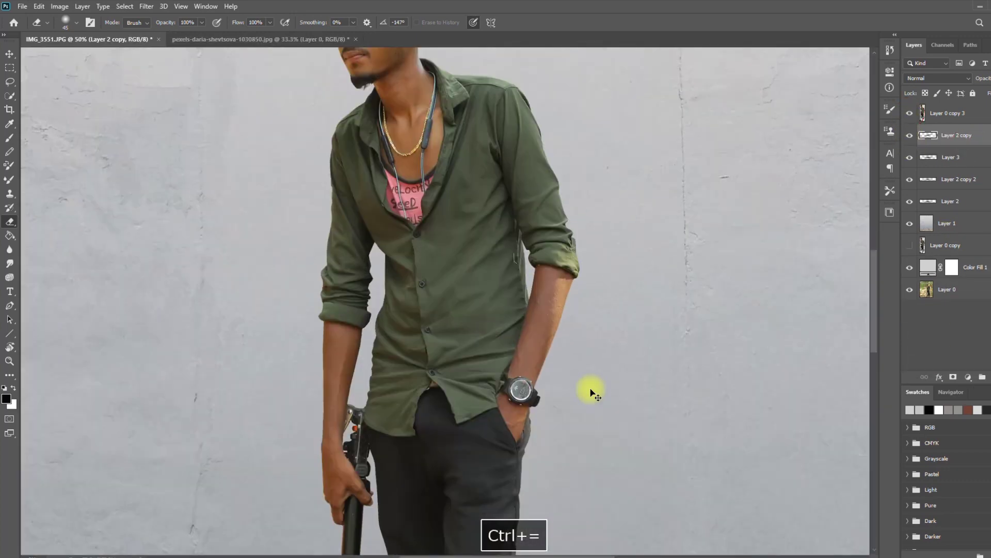
pyautogui.hotkey('ctrl', '-')
pyautogui.hotkey('ctrl', '-')
pyautogui.hotkey('ctrl', '-')
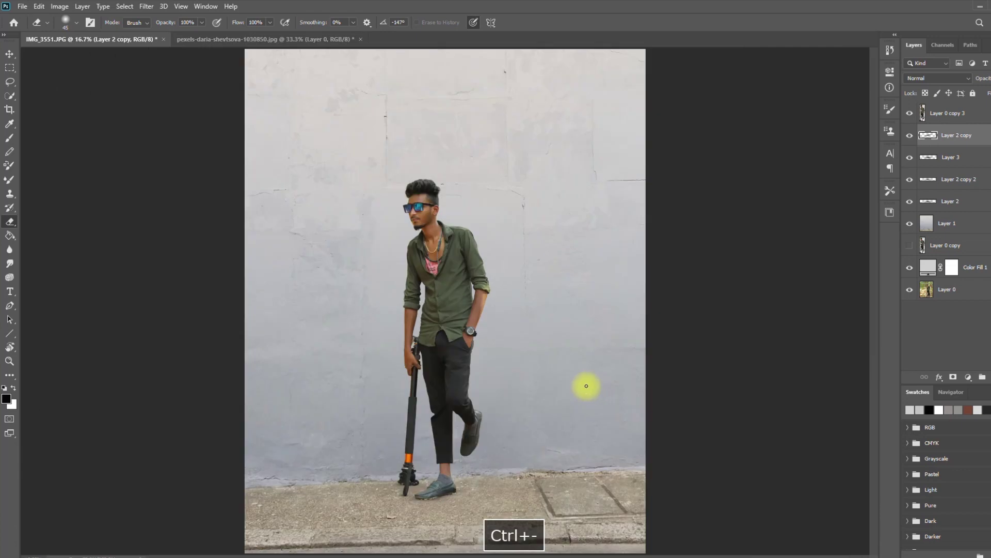
# Duplicate the man layer, blacken the lower copy with a clipped Hue/Saturation adjustment at Lightness -100 and merge the adjustment down.
pyautogui.click(954, 115)
pyautogui.hotkey('ctrl', 'j')
pyautogui.click(954, 135)
pyautogui.click(968, 376)
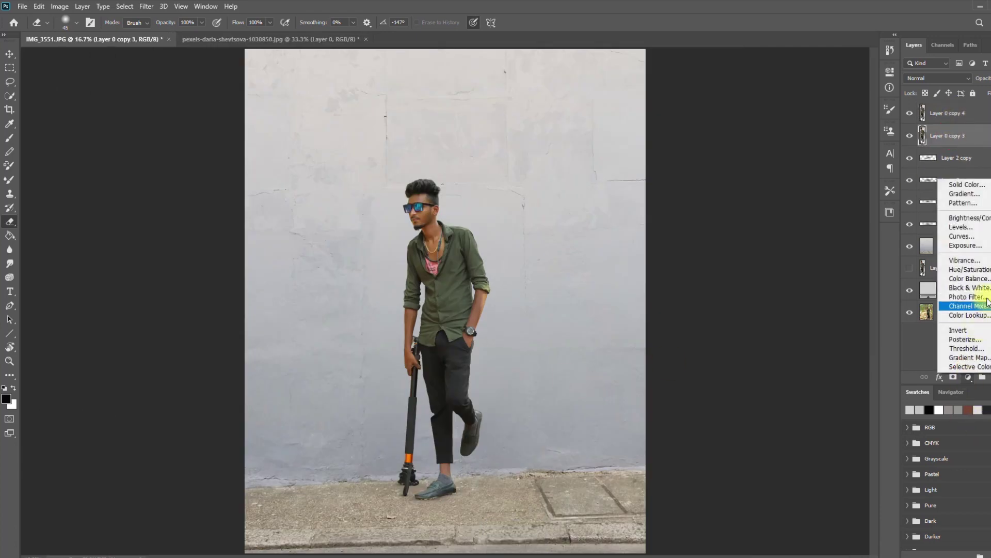
pyautogui.click(960, 268)
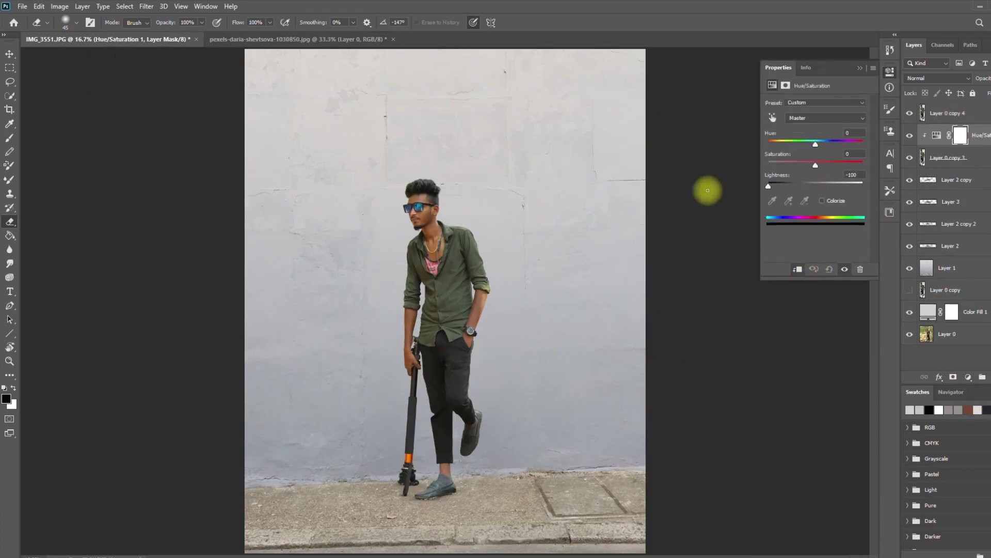
pyautogui.rightClick(950, 136)
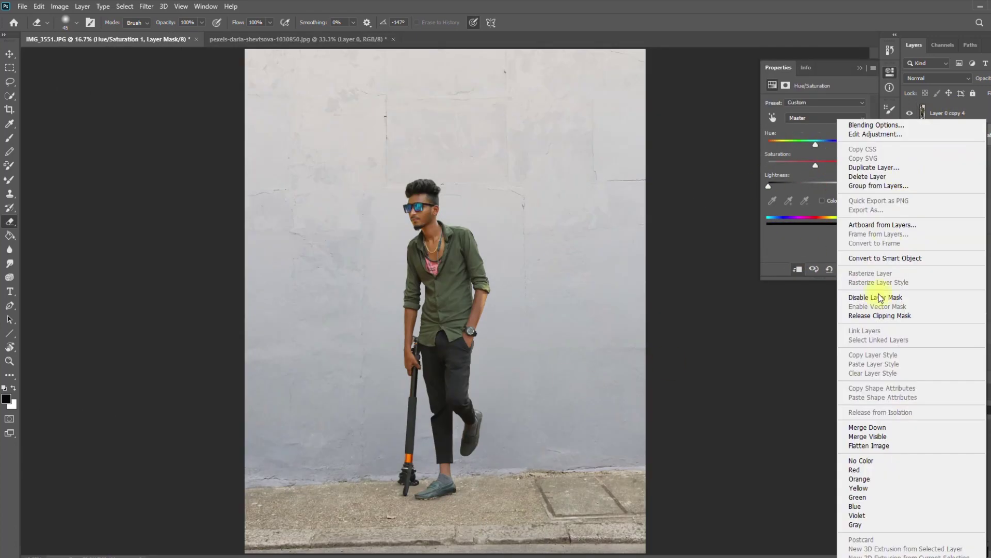
pyautogui.click(873, 427)
pyautogui.click(861, 68)
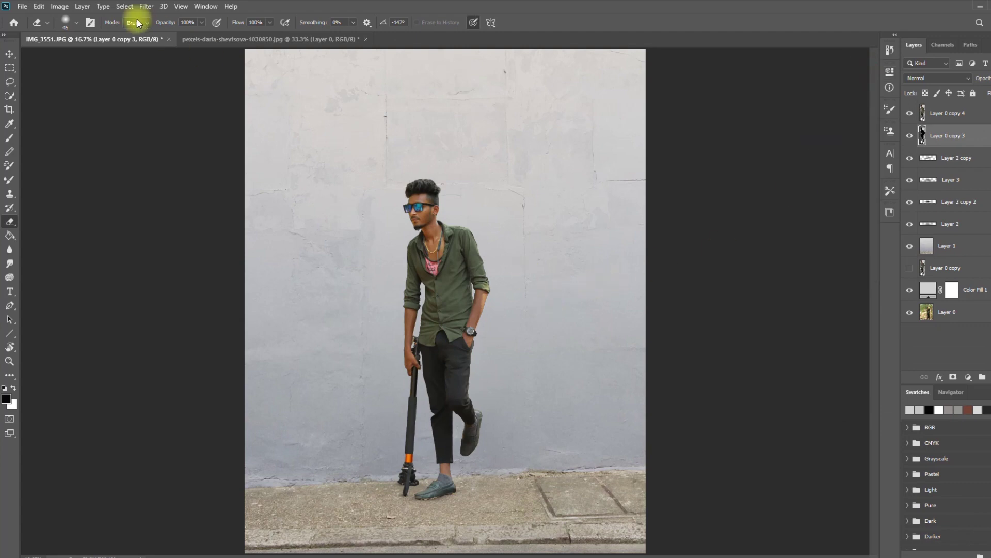
# Soften the black silhouette with Gaussian Blur and shift it slightly to the man's right-hand side in the picture.
pyautogui.click(146, 7)
pyautogui.moveTo(228, 126)
pyautogui.click(326, 162)
pyautogui.click(871, 115)
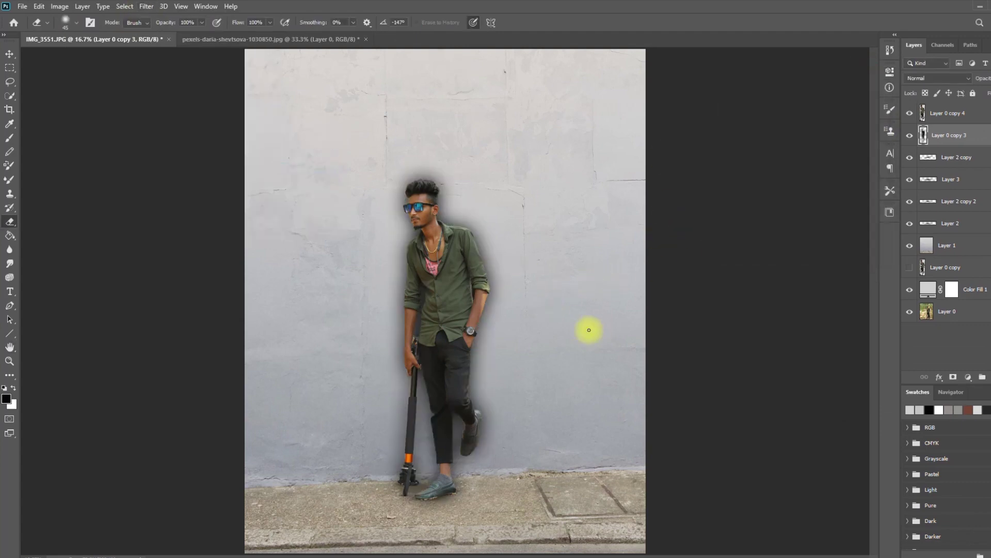
pyautogui.moveTo(486, 251); pyautogui.dragTo(492, 252)
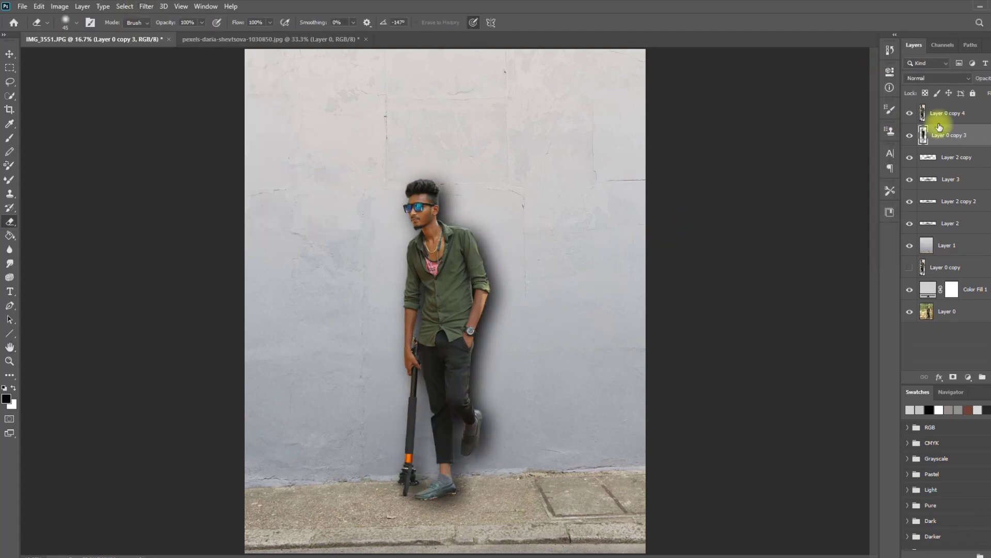
# Erase the silhouette shadow over the pavement with an 1102 px soft eraser and lower the shadow layer's opacity until it is faint.
pyautogui.rightClick(422, 260)
pyautogui.click(537, 289)
pyautogui.moveTo(325, 505)
pyautogui.mouseDown()
pyautogui.moveTo(660, 507)
pyautogui.moveTo(273, 529)
pyautogui.moveTo(551, 447)
pyautogui.mouseUp()
pyautogui.hotkey('ctrl', 'z')
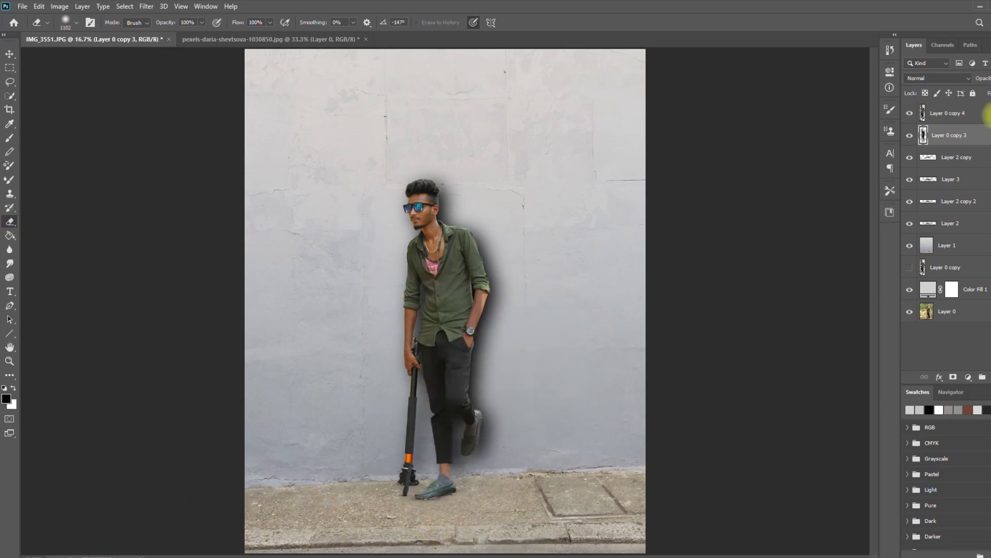
pyautogui.moveTo(990, 89); pyautogui.dragTo(983, 93)
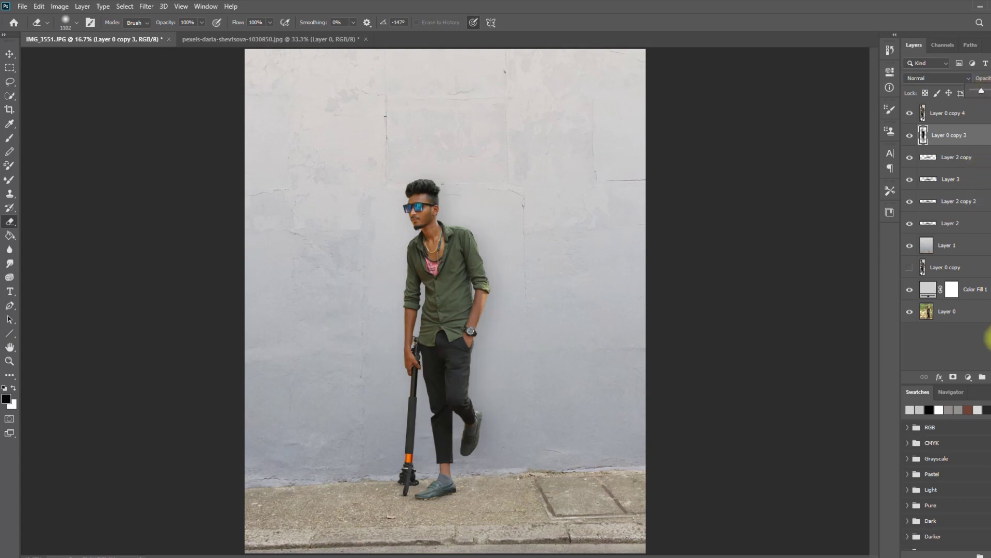
# Add a new layer above the silhouette shadow and try a 150 px soft black stroke along the raised shoe.
pyautogui.hotkey('ctrl', 'shift', 'alt', 'n')
pyautogui.click(17, 140)
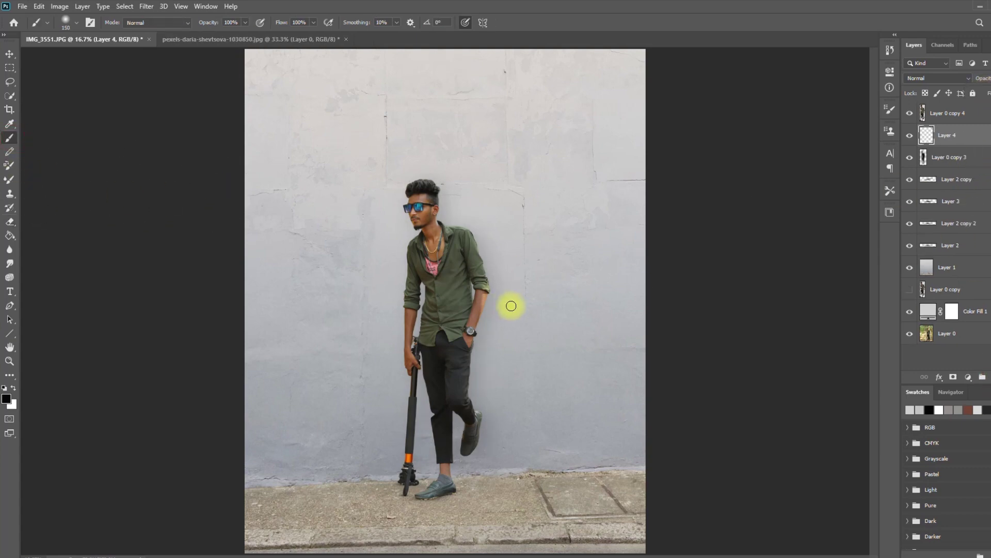
pyautogui.hotkey('ctrl', '=')
pyautogui.hotkey('ctrl', '=')
pyautogui.hotkey('ctrl', '=')
pyautogui.hotkey('ctrl', '=')
pyautogui.moveTo(542, 394); pyautogui.dragTo(511, 341)
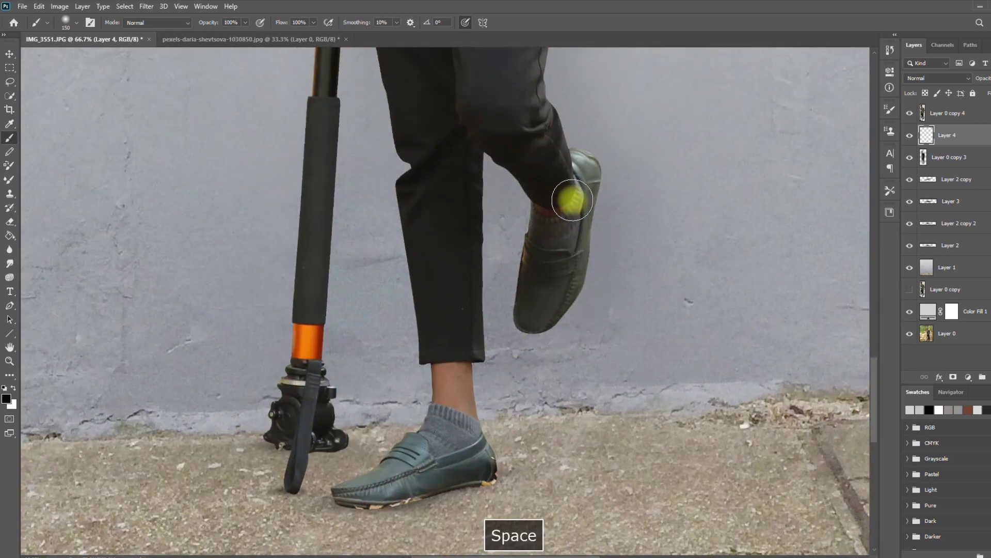
pyautogui.moveTo(575, 197); pyautogui.dragTo(549, 300)
pyautogui.hotkey('ctrl', 'z')
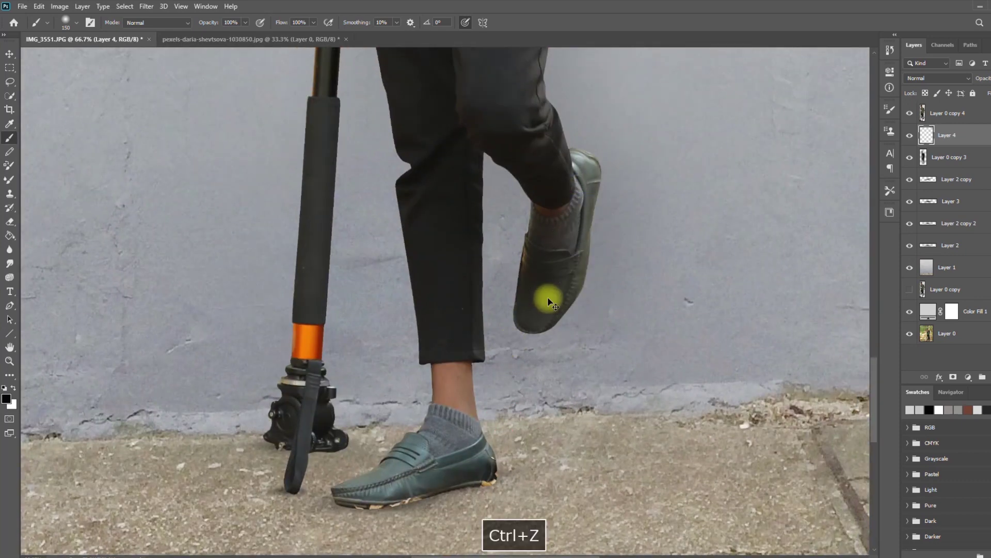
# Paint a soft black shadow behind the raised shoe on Layer 4 with an 80 px brush.
pyautogui.press('[')
pyautogui.press('[')
pyautogui.press('[')
pyautogui.press('[')
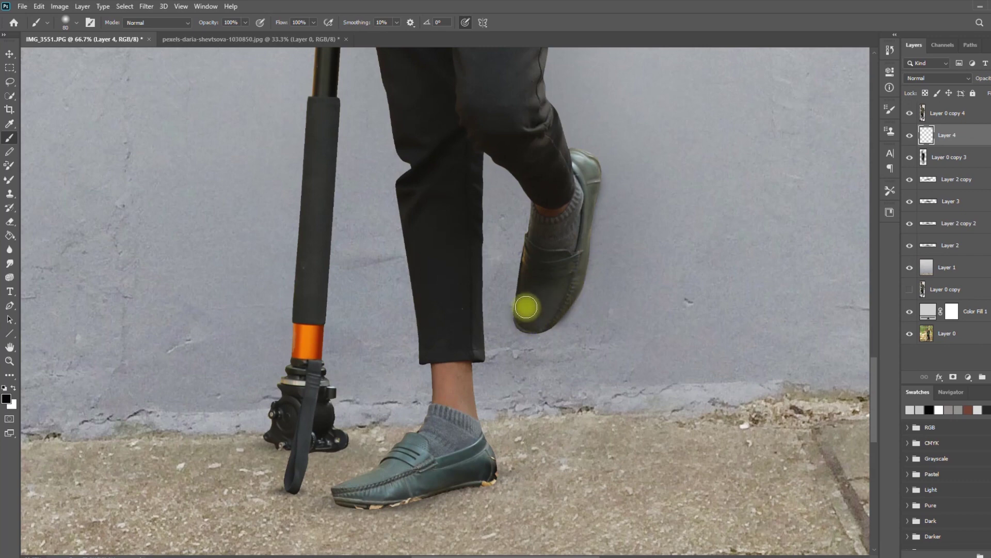
pyautogui.moveTo(535, 264)
pyautogui.mouseDown()
pyautogui.moveTo(568, 163)
pyautogui.moveTo(578, 202)
pyautogui.mouseUp()
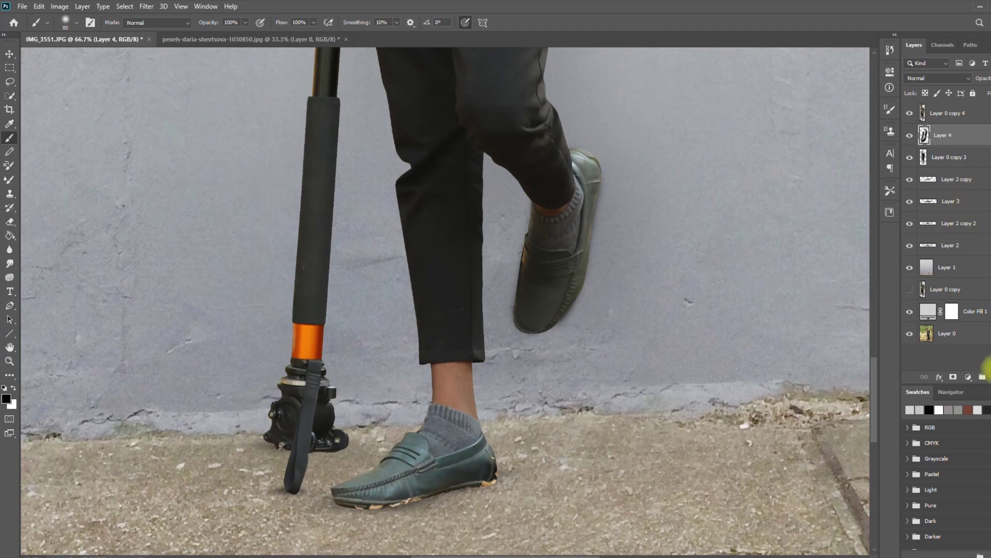
# Add a new layer clipped to the man and shade the outer edge of the raised shoe with a 120 px soft black brush.
pyautogui.click(950, 115)
pyautogui.hotkey('ctrl', 'shift', 'alt', 'n')
pyautogui.rightClick(952, 113)
pyautogui.click(937, 308)
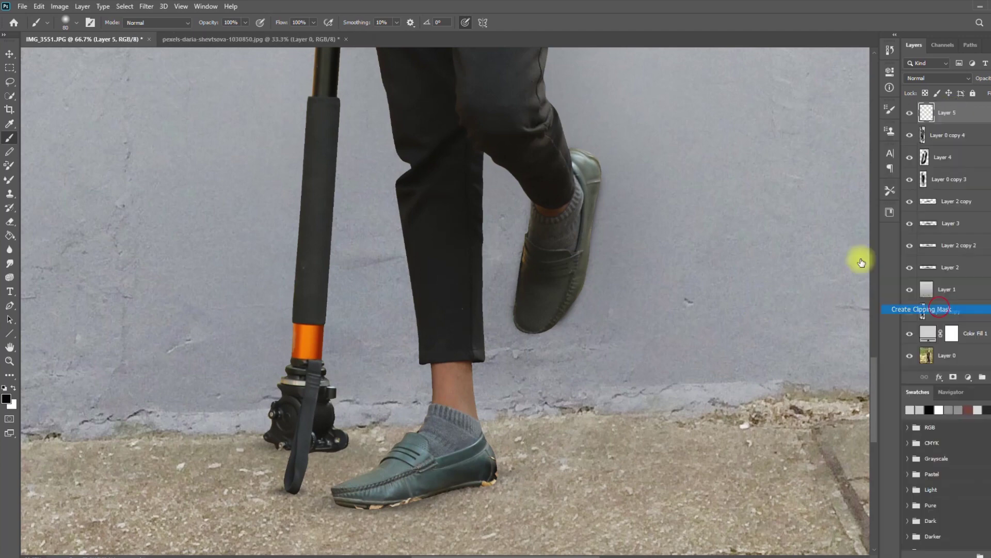
pyautogui.rightClick(711, 178)
pyautogui.click(801, 204)
pyautogui.moveTo(586, 128)
pyautogui.mouseDown()
pyautogui.moveTo(614, 133)
pyautogui.moveTo(626, 171)
pyautogui.mouseUp()
pyautogui.moveTo(628, 164); pyautogui.dragTo(612, 250)
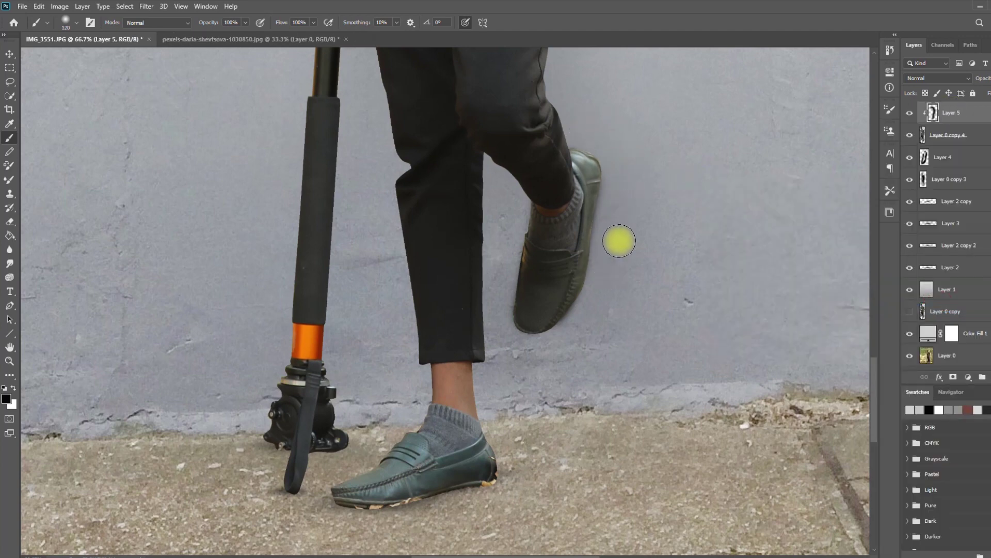
# Examine the shading on the raised leg and shoe in the whole picture.
pyautogui.hotkey('ctrl', '-')
pyautogui.hotkey('ctrl', '-')
pyautogui.hotkey('ctrl', '-')
pyautogui.hotkey('ctrl', '-')
pyautogui.hotkey('ctrl', '-')
pyautogui.hotkey('ctrl', '=')
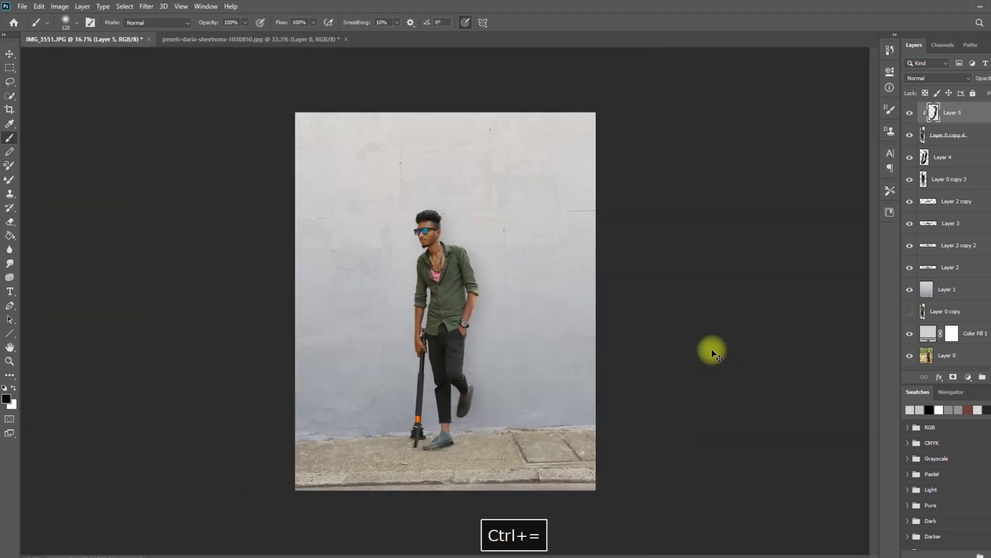
pyautogui.hotkey('ctrl', '-')
# Add another clipped layer directly above the man and darken the standing shoe's sole with the 120 px soft black brush.
pyautogui.hotkey('ctrl', '=')
pyautogui.hotkey('ctrl', '=')
pyautogui.hotkey('ctrl', '=')
pyautogui.hotkey('ctrl', '=')
pyautogui.hotkey('ctrl', '=')
pyautogui.hotkey('ctrl', '=')
pyautogui.hotkey('ctrl', '=')
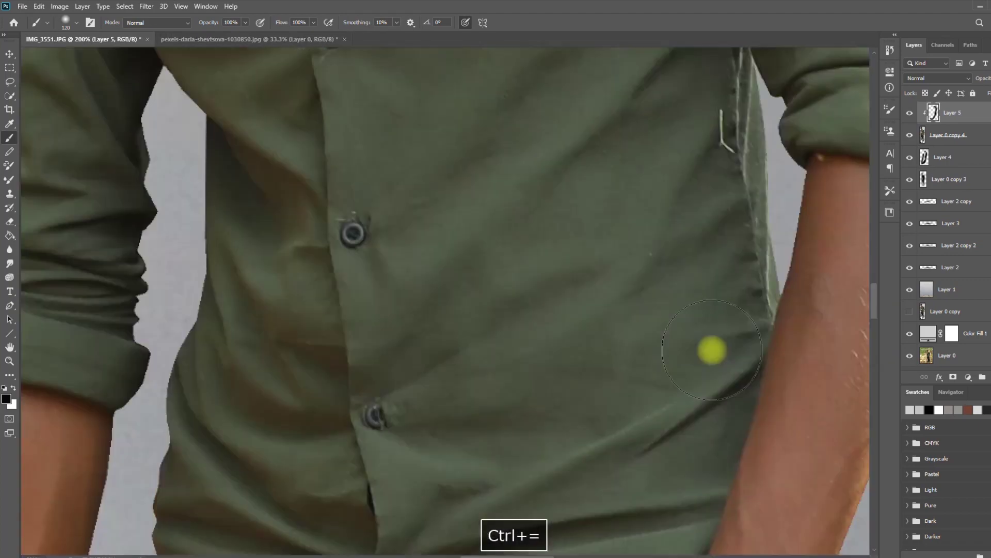
pyautogui.press('space')
pyautogui.moveTo(712, 351); pyautogui.dragTo(496, 390)
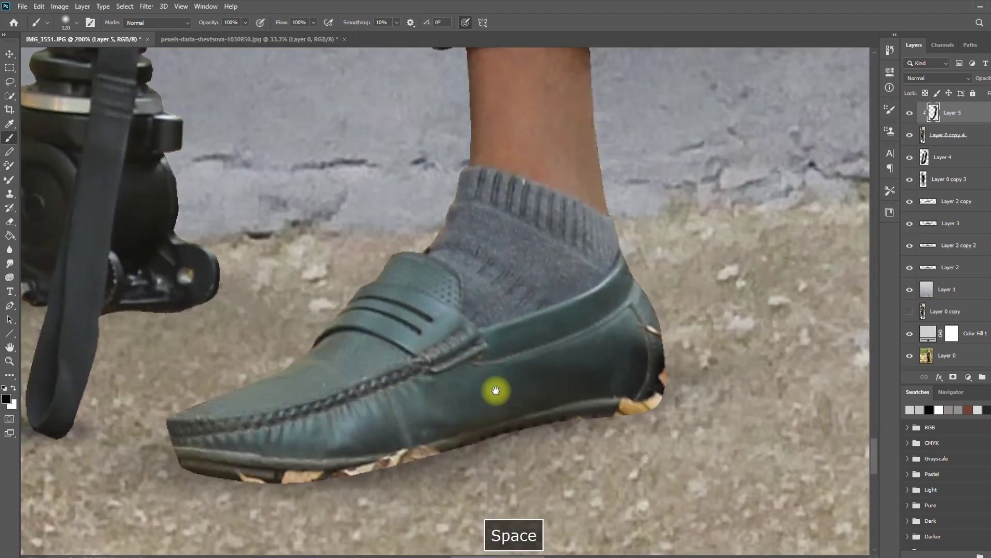
pyautogui.click(951, 136)
pyautogui.click(990, 377)
pyautogui.press('space')
pyautogui.moveTo(593, 398); pyautogui.dragTo(582, 331)
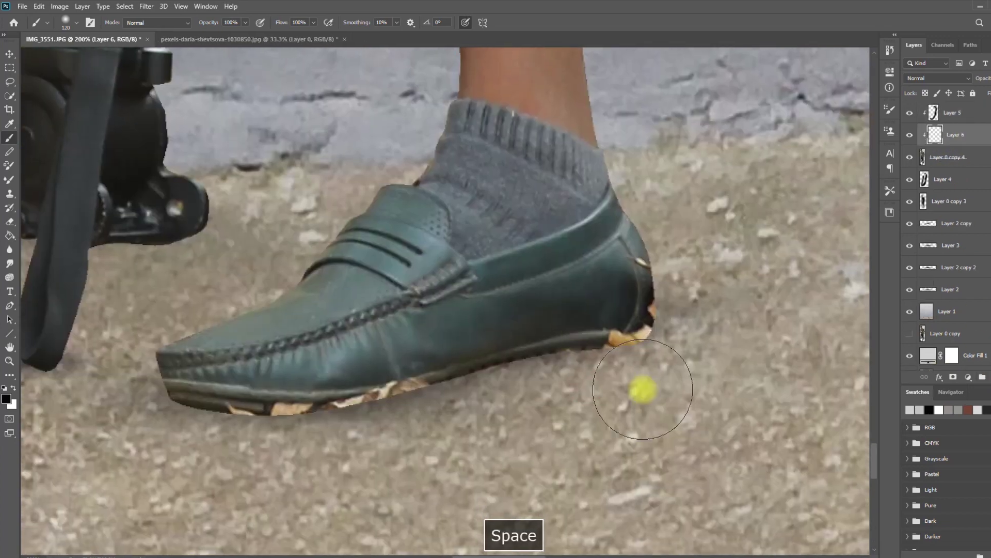
pyautogui.moveTo(627, 392)
pyautogui.mouseDown()
pyautogui.moveTo(600, 415)
pyautogui.moveTo(204, 483)
pyautogui.moveTo(432, 470)
pyautogui.mouseUp()
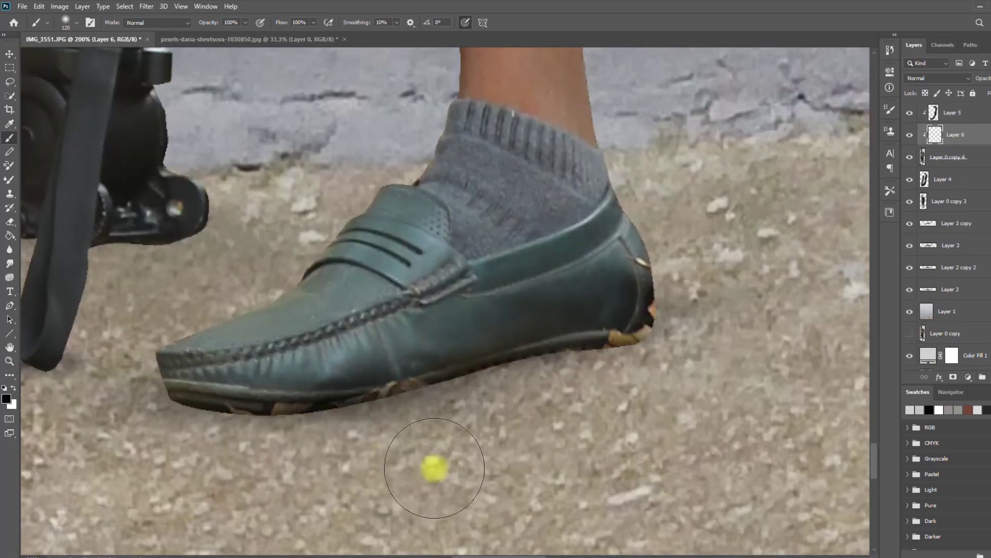
# Review the finished composite and its shadows at several magnifications.
pyautogui.hotkey('ctrl', '-')
pyautogui.hotkey('ctrl', '-')
pyautogui.hotkey('ctrl', '-')
pyautogui.hotkey('ctrl', '-')
pyautogui.hotkey('ctrl', '-')
pyautogui.hotkey('ctrl', '-')
pyautogui.hotkey('ctrl', '-')
pyautogui.hotkey('ctrl', '-')
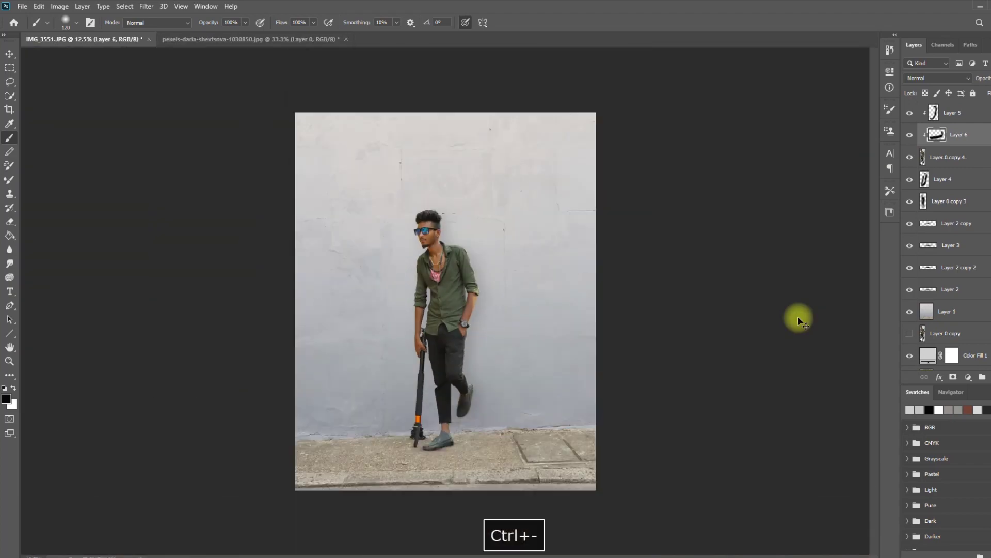
pyautogui.hotkey('ctrl', '=')
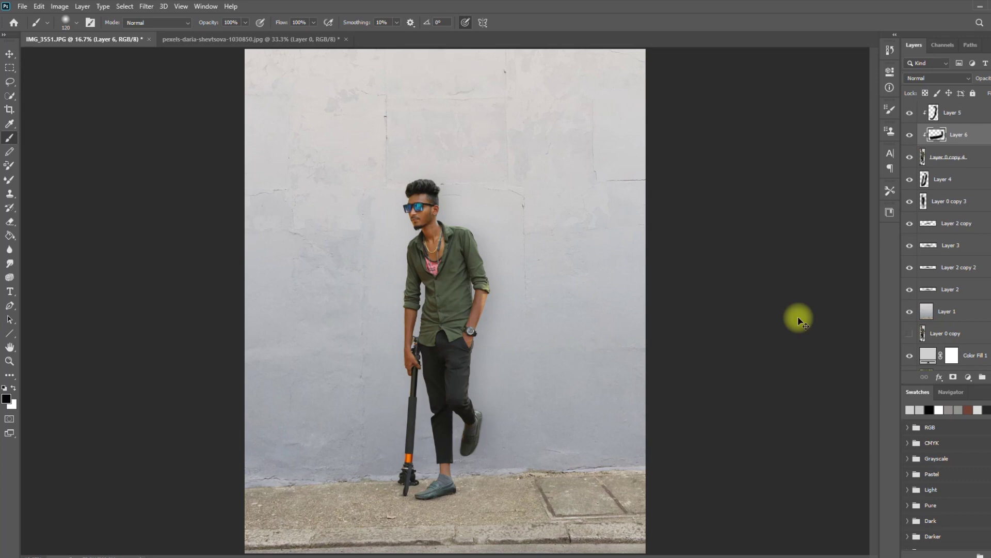
pyautogui.hotkey('ctrl', '=')
pyautogui.hotkey('ctrl', '=')
pyautogui.hotkey('ctrl', '-')
pyautogui.hotkey('ctrl', '-')
pyautogui.hotkey('ctrl', '-')
pyautogui.hotkey('ctrl', '=')
pyautogui.hotkey('ctrl', '=')
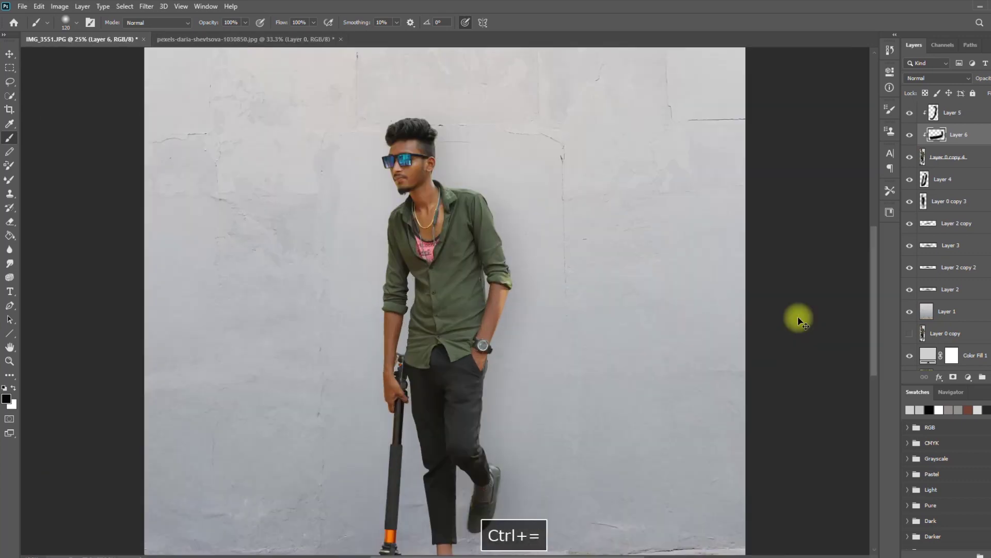
pyautogui.hotkey('ctrl', '-')
pyautogui.hotkey('ctrl', '-')
pyautogui.hotkey('ctrl', '=')
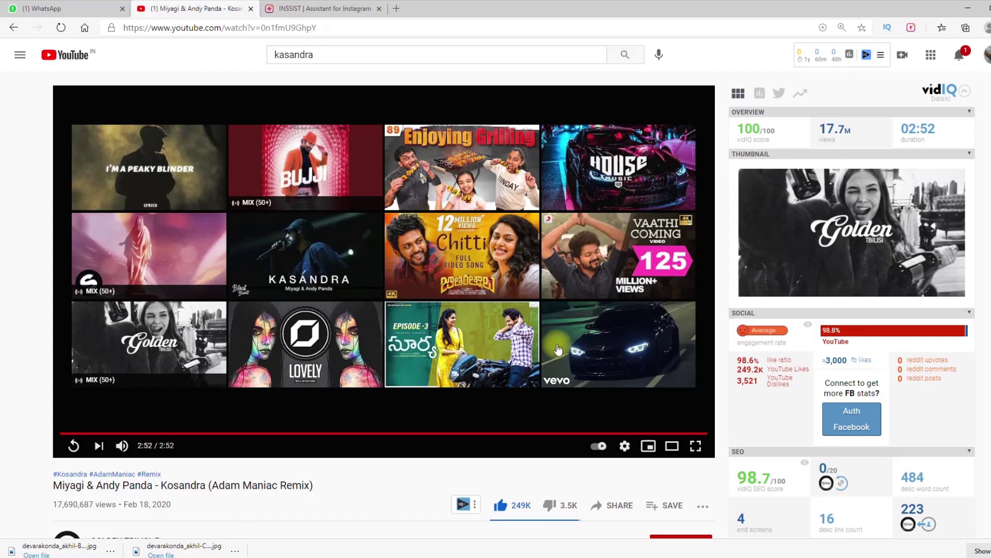
# Switch to the web browser and look up images for "umbrella png" in a new tab.
pyautogui.hotkey('ctrl', 't')
pyautogui.write('umbrella png')
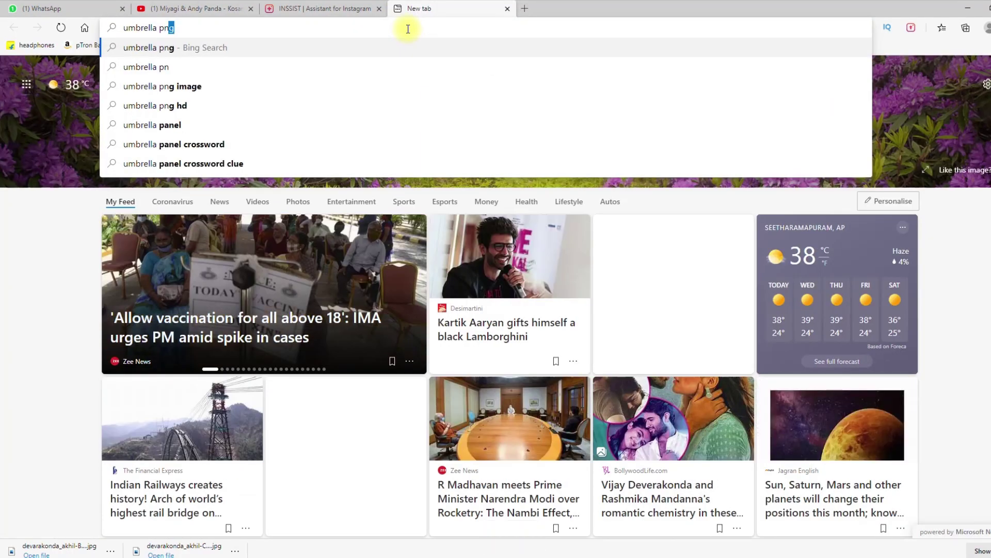
pyautogui.press('Return')
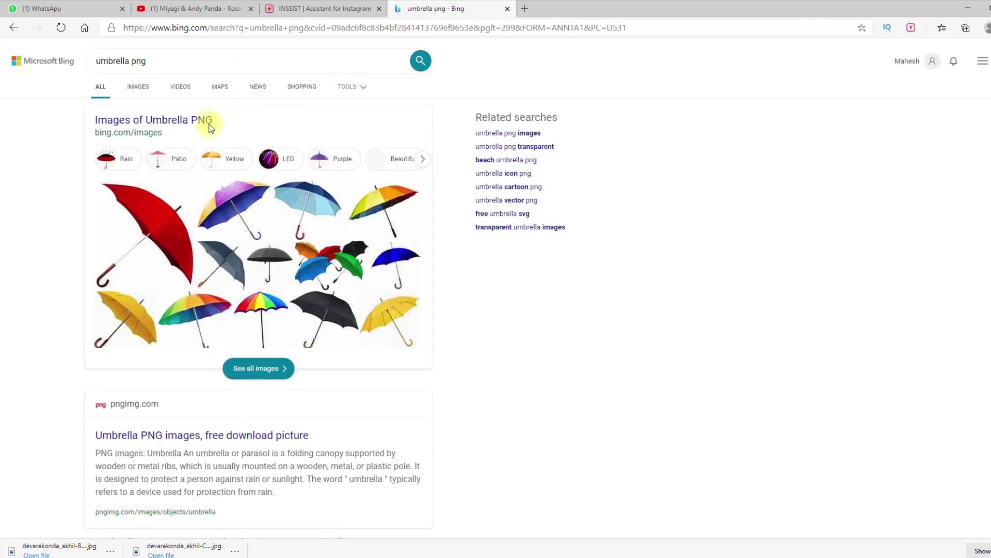
pyautogui.click(139, 88)
pyautogui.scroll(-5, 517, 343)
pyautogui.scroll(-15, 516, 343)
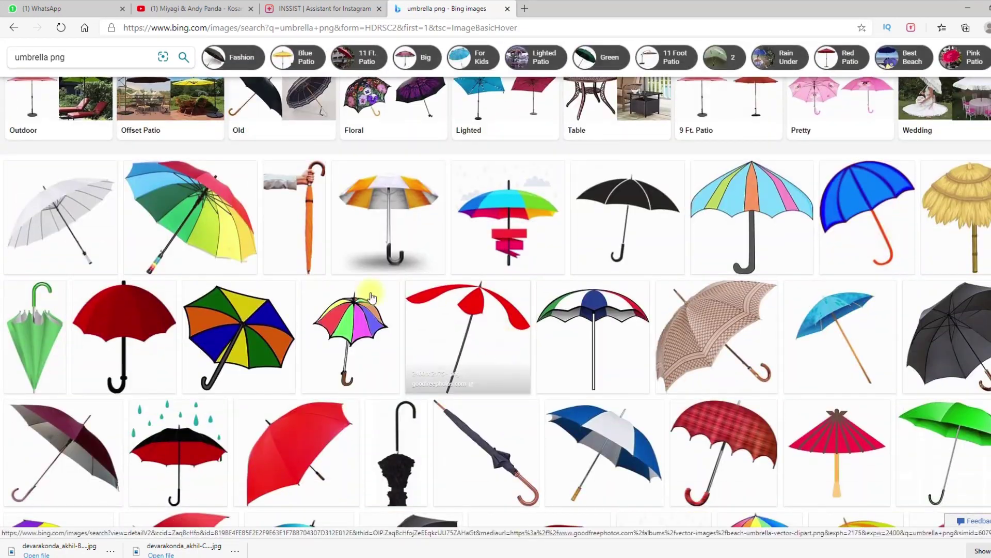
# Browse the umbrella images and open the closed dark-blue umbrella with the curved wooden handle.
pyautogui.rightClick(292, 237)
pyautogui.click(321, 246)
pyautogui.scroll(-4, 488, 298)
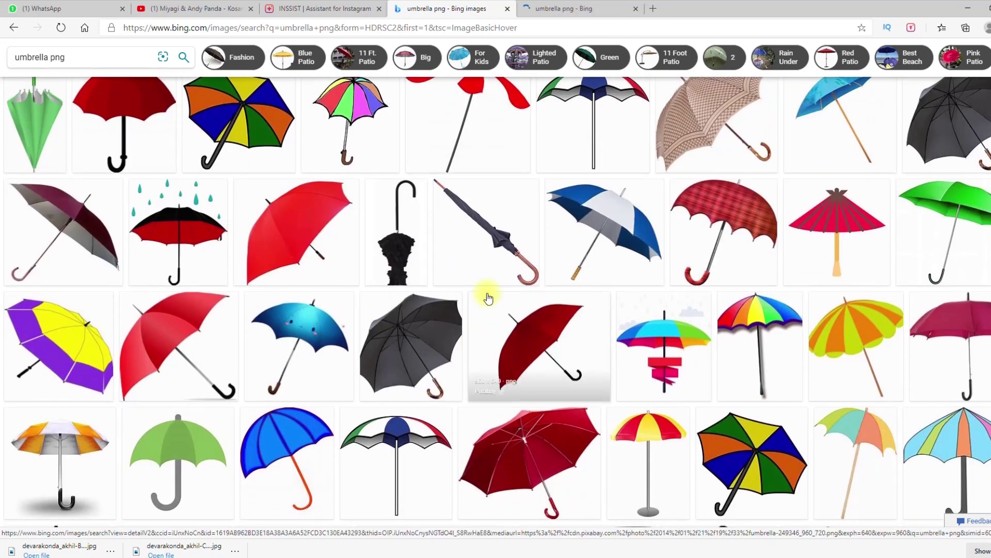
pyautogui.click(496, 268)
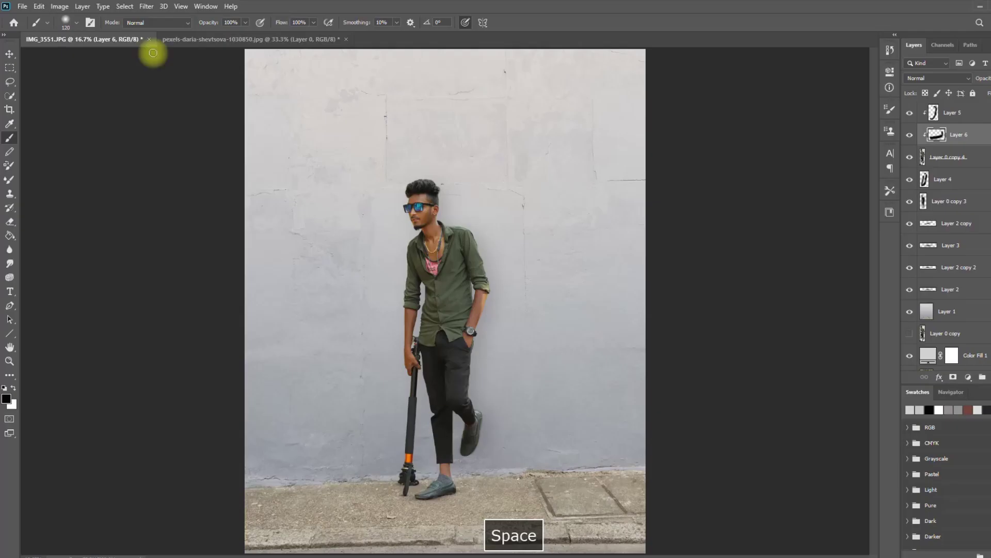
# In Photoshop, place the closed umbrella image as an embedded layer, then rotate, enlarge and position it upright over the tripod in the man's hand.
pyautogui.click(22, 6)
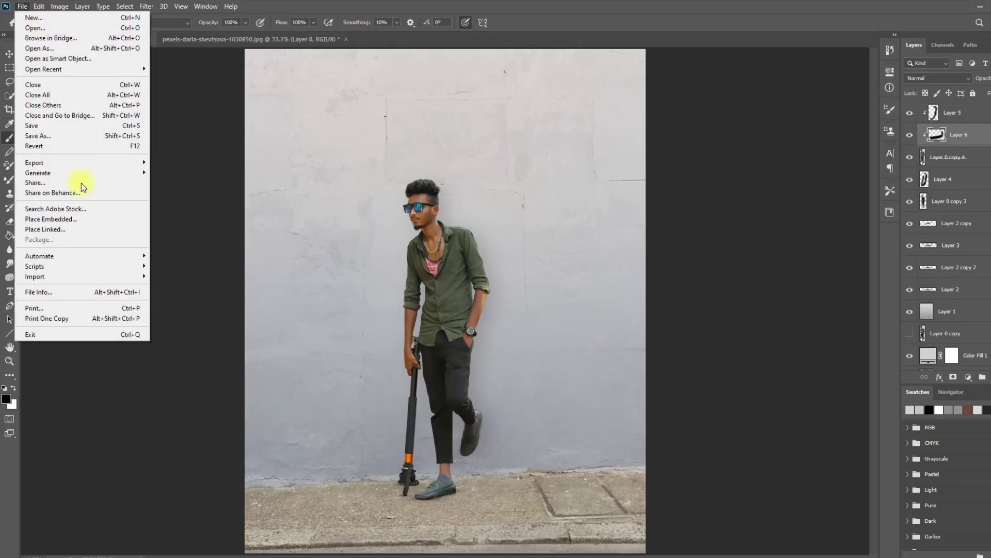
pyautogui.click(50, 219)
pyautogui.click(297, 114)
pyautogui.click(439, 352)
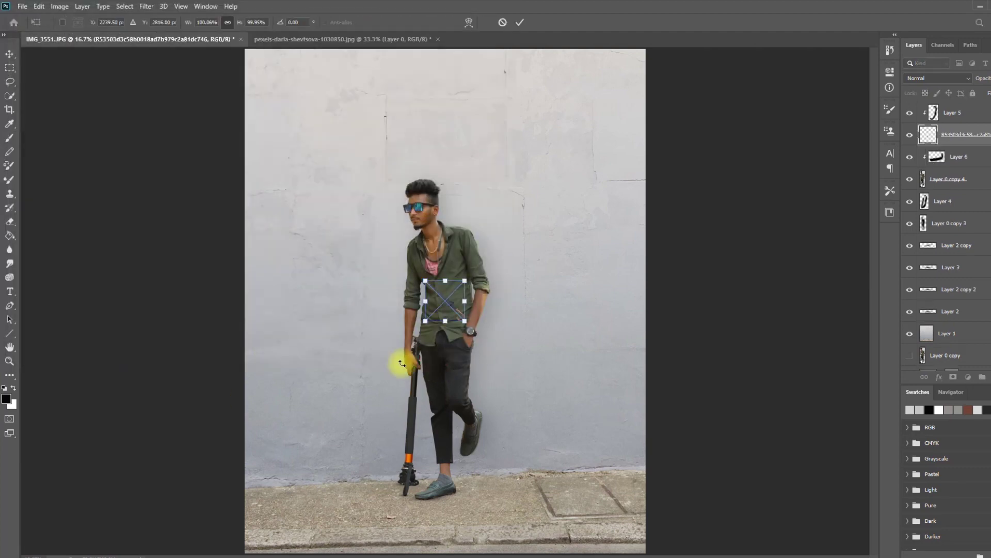
pyautogui.moveTo(498, 327); pyautogui.dragTo(440, 336)
pyautogui.moveTo(440, 273); pyautogui.dragTo(422, 370)
pyautogui.moveTo(454, 311); pyautogui.dragTo(435, 367)
pyautogui.doubleClick(435, 366)
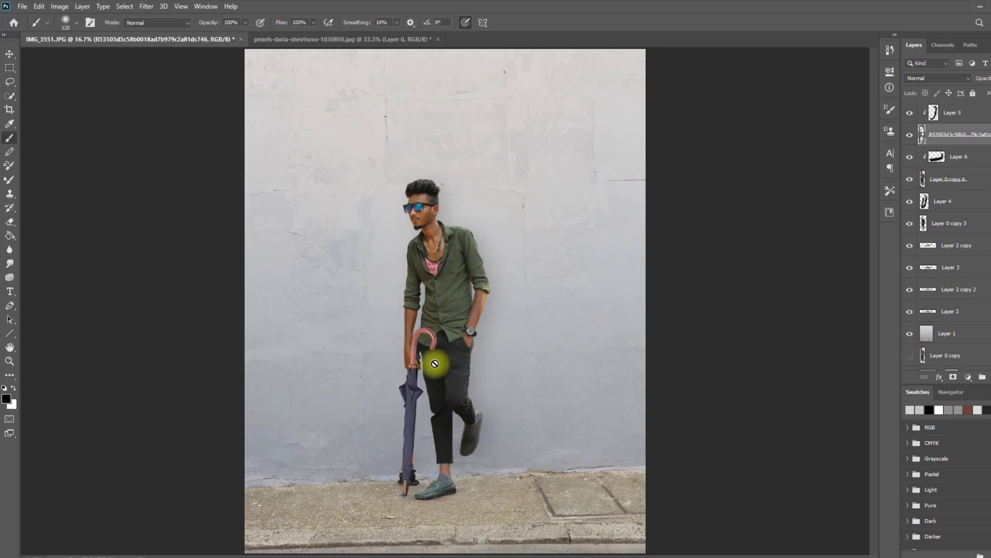
# Shift the umbrella about 0.4 in right and 0.2 in down to line it up with the tripod and the hand.
pyautogui.hotkey('ctrl', '=')
pyautogui.hotkey('ctrl', '=')
pyautogui.hotkey('ctrl', '=')
pyautogui.hotkey('ctrl', '=')
pyautogui.moveTo(470, 417); pyautogui.dragTo(473, 336)
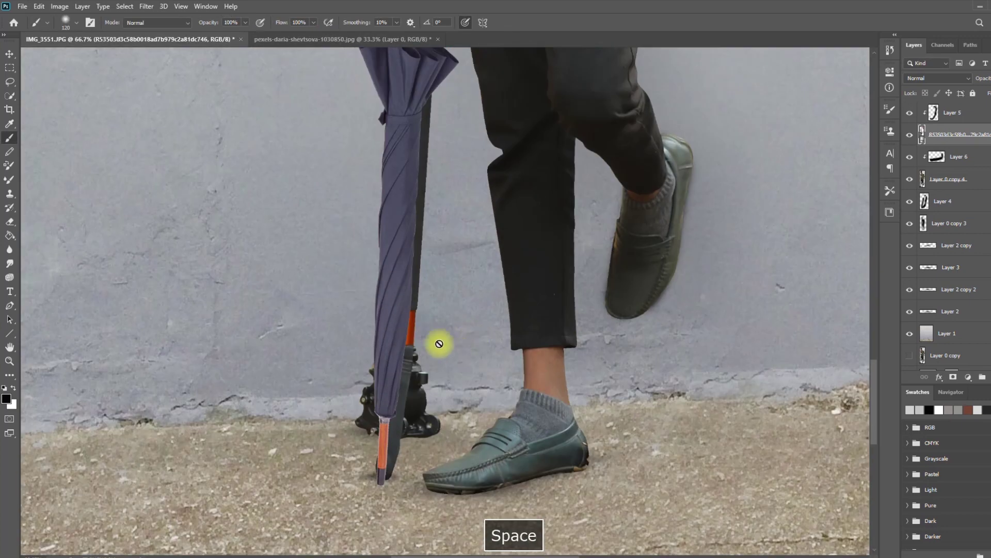
pyautogui.moveTo(403, 254); pyautogui.dragTo(412, 501)
pyautogui.moveTo(420, 332); pyautogui.dragTo(432, 342)
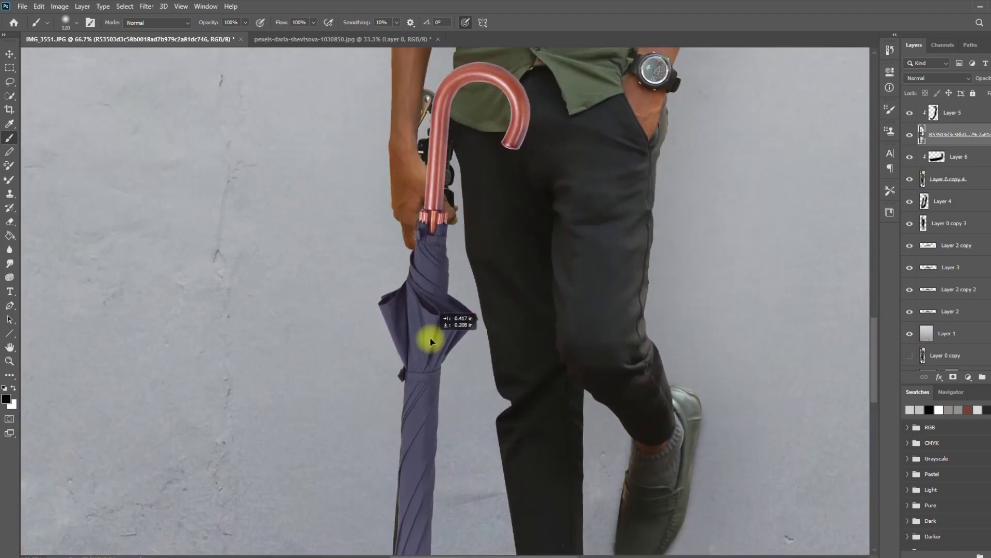
pyautogui.scroll(-3, 432, 436)
pyautogui.scroll(4, 430, 436)
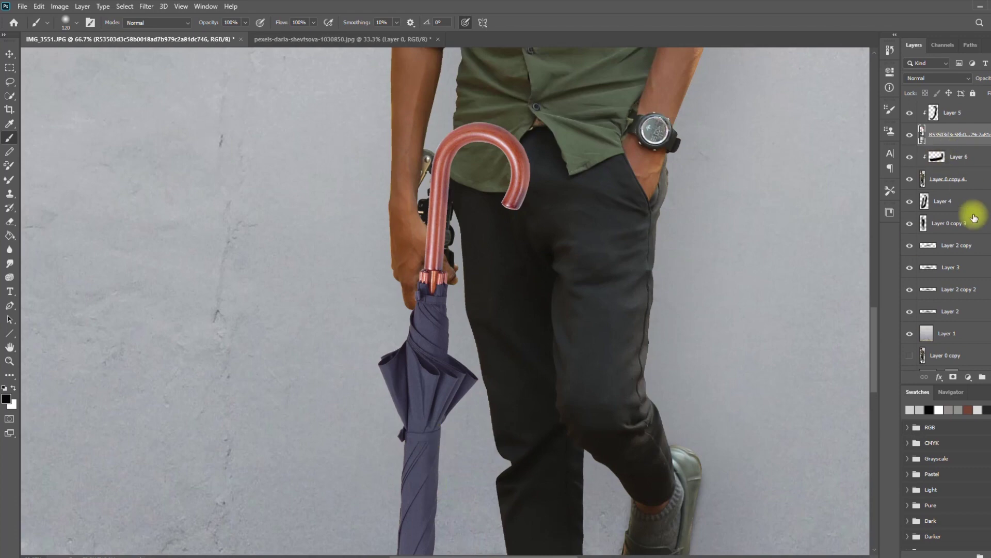
# Move the umbrella layer above Layer 5 and clip Layer 5 back to the man.
pyautogui.moveTo(959, 139)
pyautogui.mouseDown()
pyautogui.moveTo(970, 171)
pyautogui.moveTo(975, 109)
pyautogui.mouseUp()
pyautogui.rightClick(959, 133)
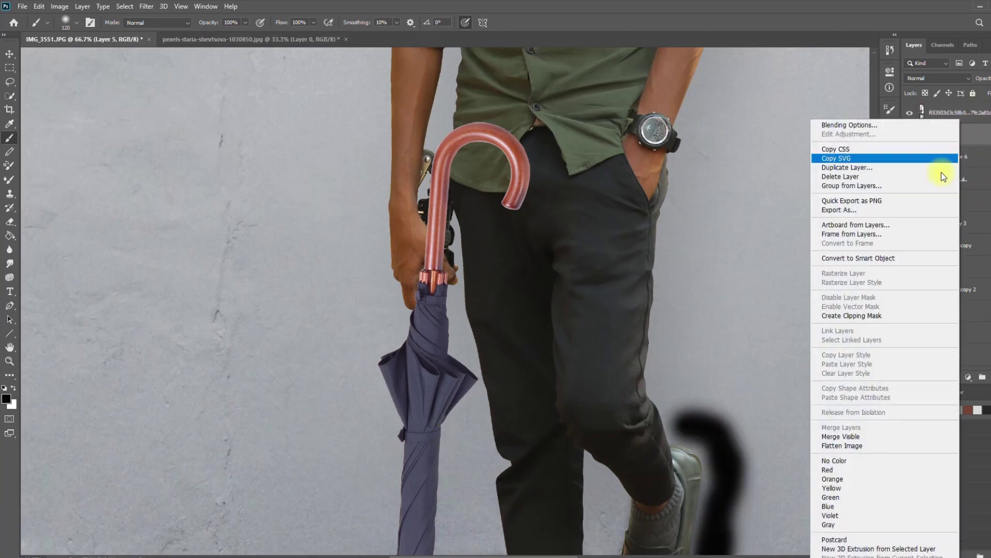
pyautogui.click(852, 315)
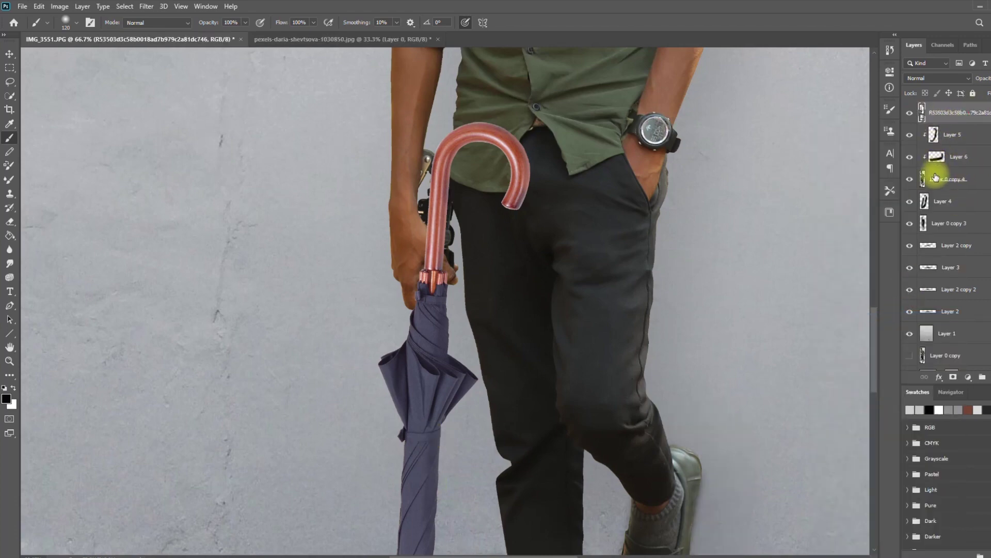
# Add a layer mask to the umbrella, set the brush to 73 px with 100% hardness and lower the umbrella layer's opacity.
pyautogui.click(952, 377)
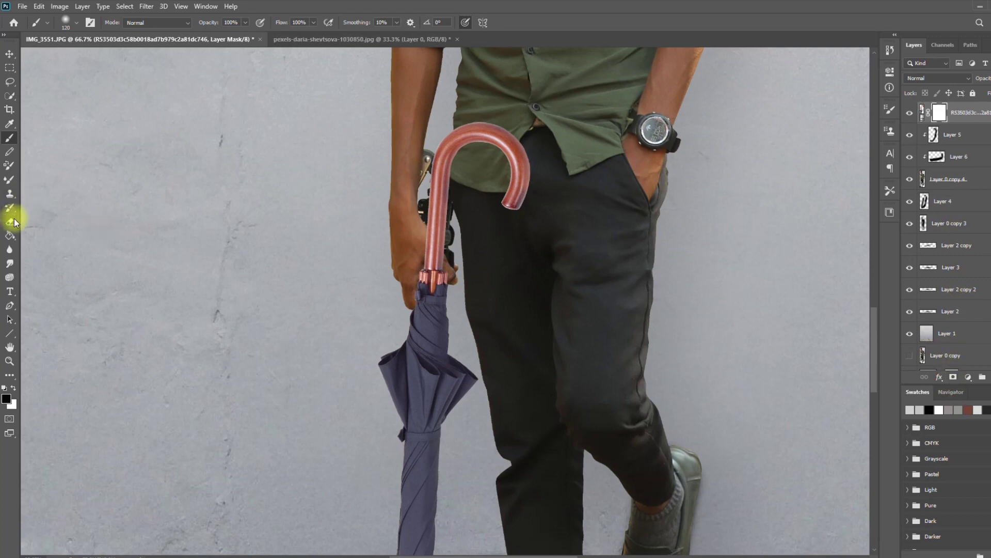
pyautogui.rightClick(470, 312)
pyautogui.moveTo(546, 340)
pyautogui.mouseDown()
pyautogui.moveTo(624, 341)
pyautogui.moveTo(568, 317)
pyautogui.mouseUp()
pyautogui.click(990, 78)
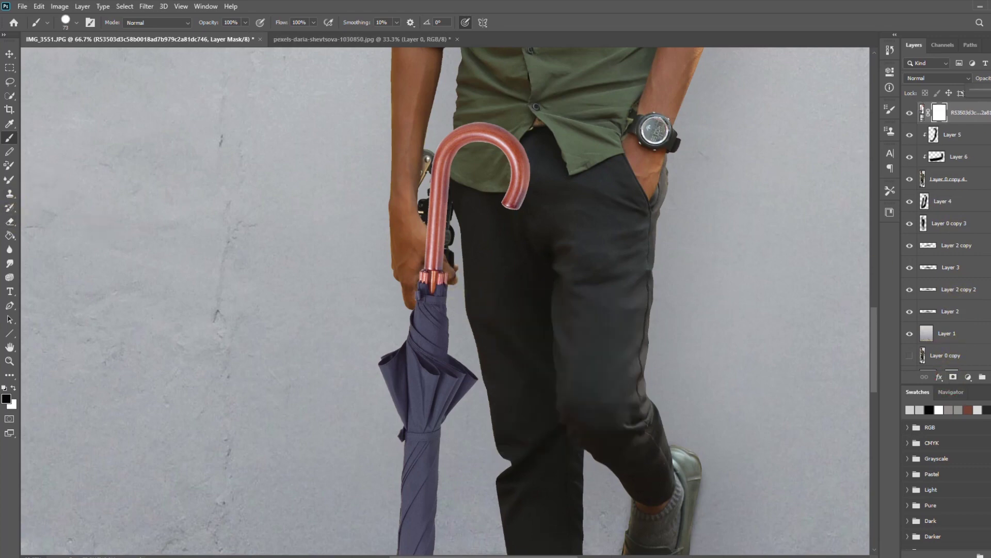
pyautogui.click(984, 91)
# Mask out the umbrella handle over the thumb and palm with a smaller hard black brush, adjusting the layer opacity to see the hand.
pyautogui.hotkey('ctrl', '=')
pyautogui.hotkey('ctrl', '=')
pyautogui.moveTo(523, 156); pyautogui.dragTo(540, 308)
pyautogui.rightClick(541, 308)
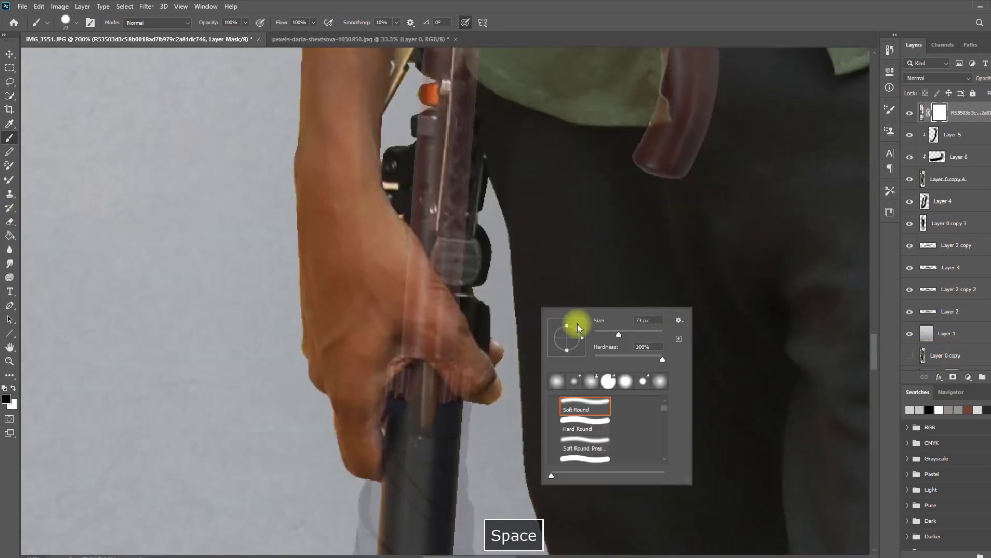
pyautogui.moveTo(617, 334); pyautogui.dragTo(605, 334)
pyautogui.moveTo(455, 357)
pyautogui.mouseDown()
pyautogui.moveTo(426, 336)
pyautogui.moveTo(443, 351)
pyautogui.mouseUp()
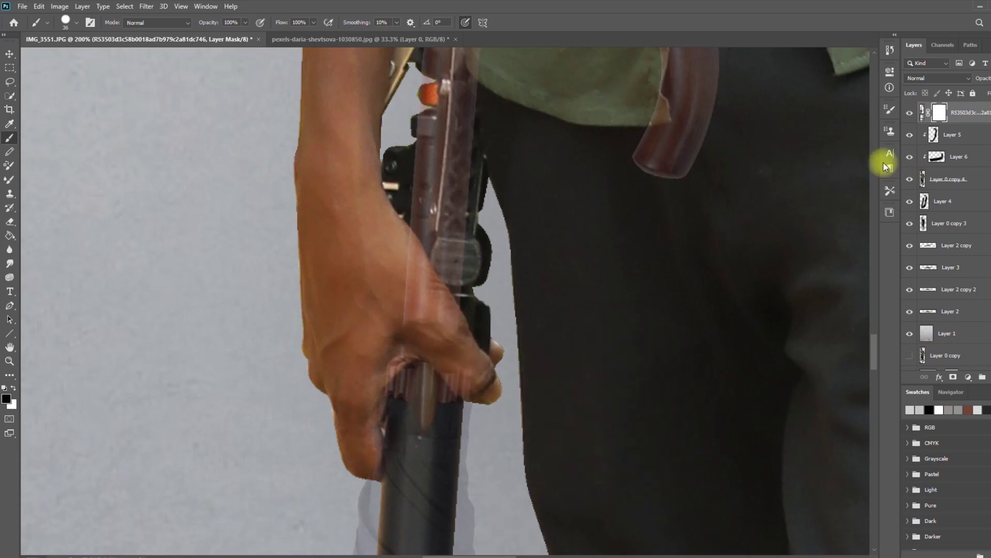
pyautogui.click(990, 91)
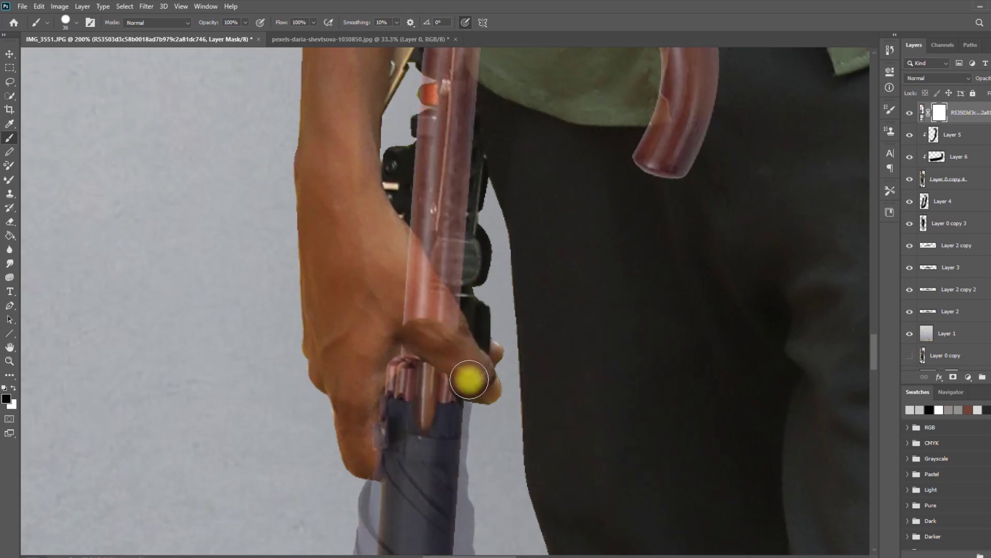
pyautogui.moveTo(461, 372)
pyautogui.mouseDown()
pyautogui.moveTo(401, 249)
pyautogui.moveTo(453, 340)
pyautogui.moveTo(423, 290)
pyautogui.mouseUp()
pyautogui.scroll(-5, 383, 230)
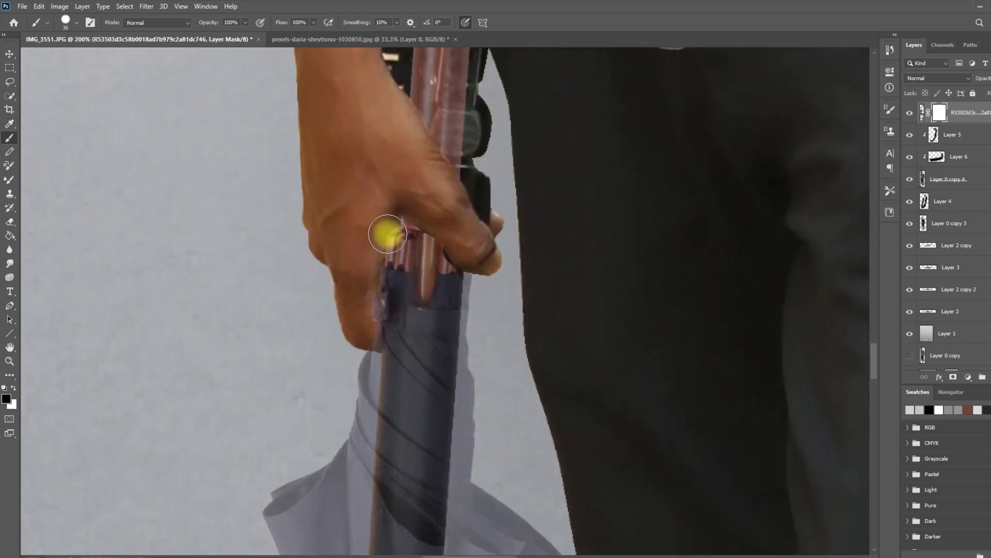
pyautogui.moveTo(399, 212); pyautogui.dragTo(369, 241)
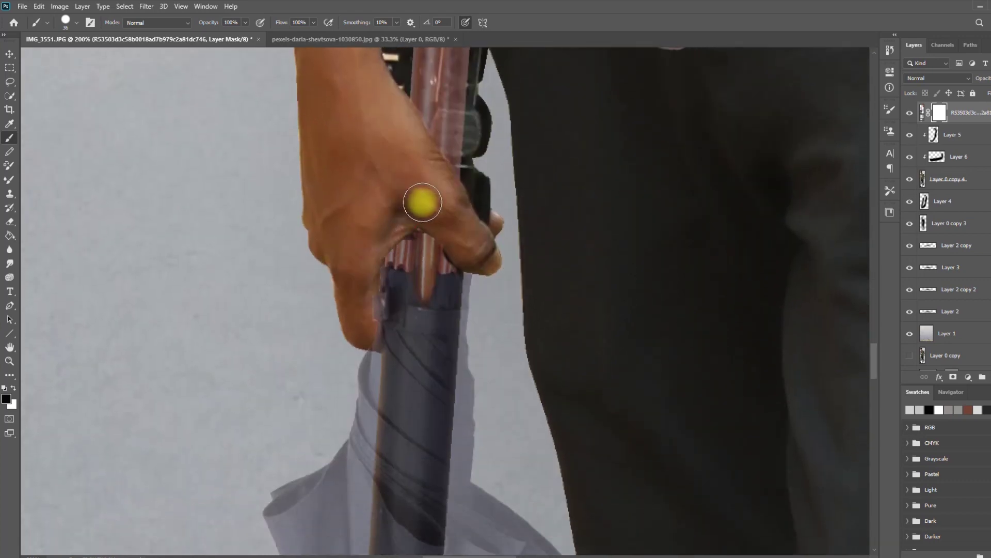
# Reduce the brush size further, mask the umbrella off the hanging finger and restore the umbrella layer to full opacity.
pyautogui.scroll(-2, 369, 286)
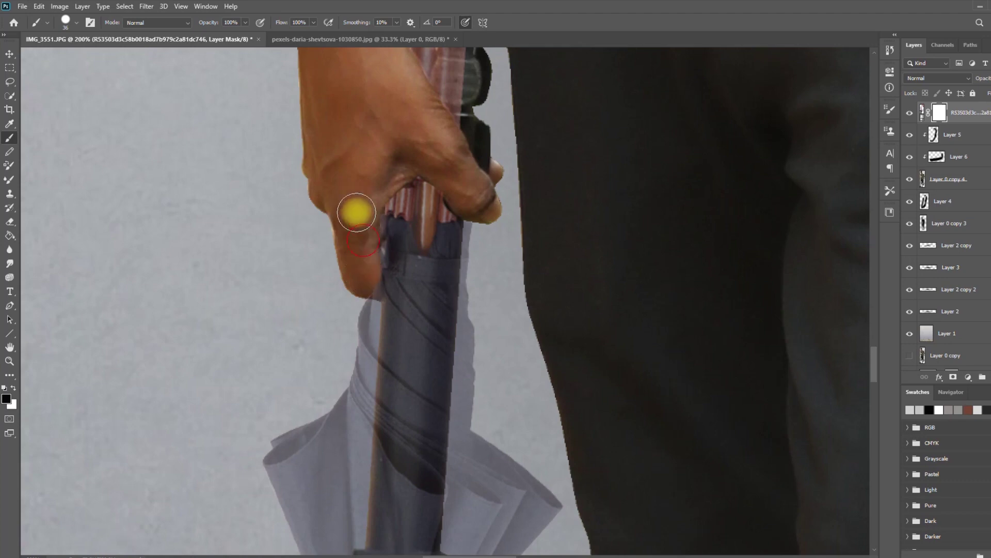
pyautogui.rightClick(358, 276)
pyautogui.click(436, 288)
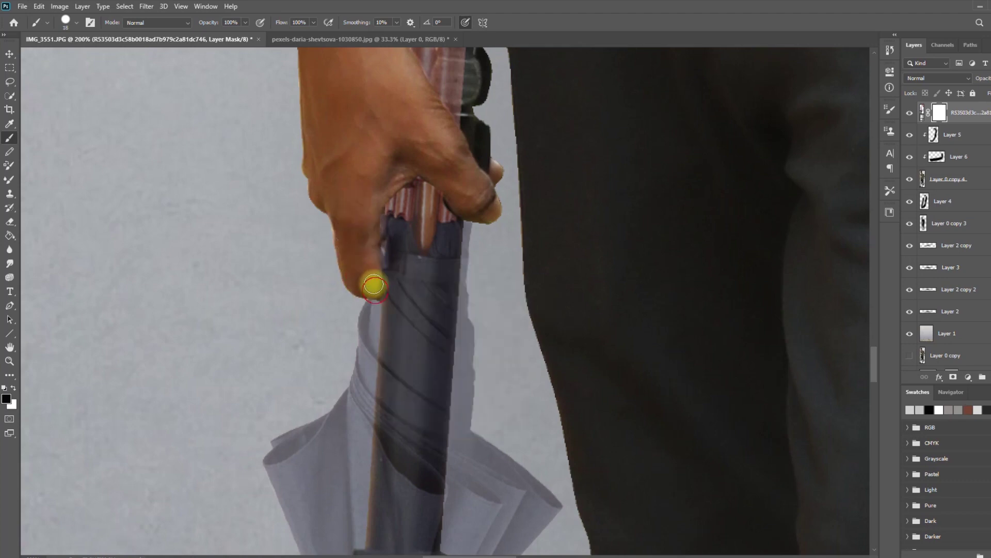
pyautogui.scroll(3, 487, 246)
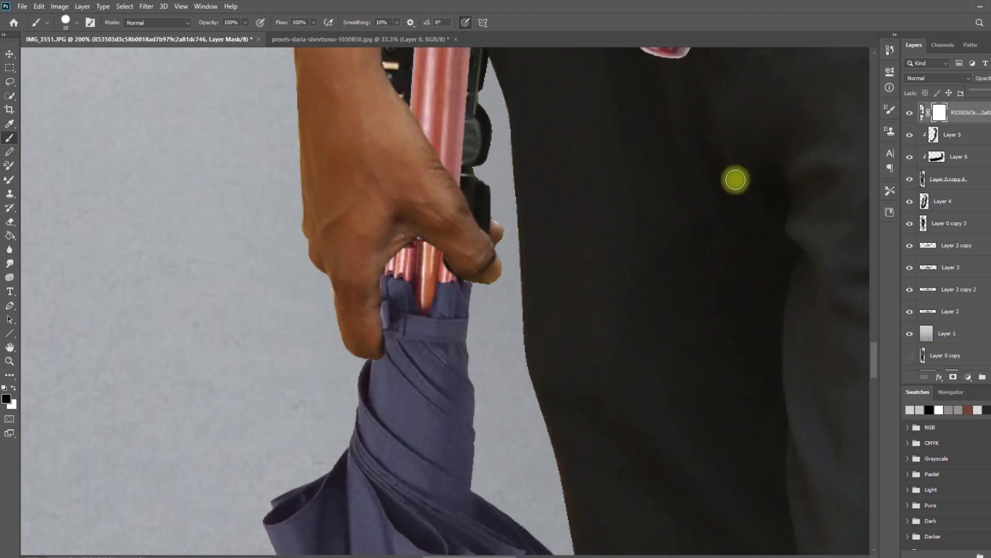
# Compare the hand with and without the masked umbrella by toggling the umbrella layer's visibility.
pyautogui.click(910, 113)
pyautogui.click(910, 113)
pyautogui.click(912, 113)
pyautogui.click(912, 112)
pyautogui.click(911, 113)
pyautogui.click(912, 113)
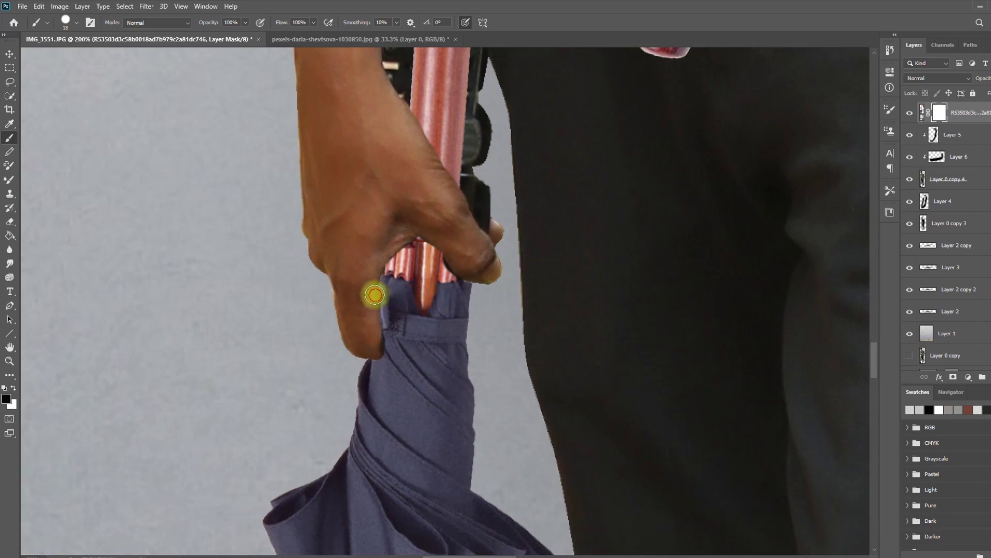
# Lower the umbrella layer's opacity and examine how much of the tripod head extends beyond the handle.
pyautogui.scroll(5, 387, 344)
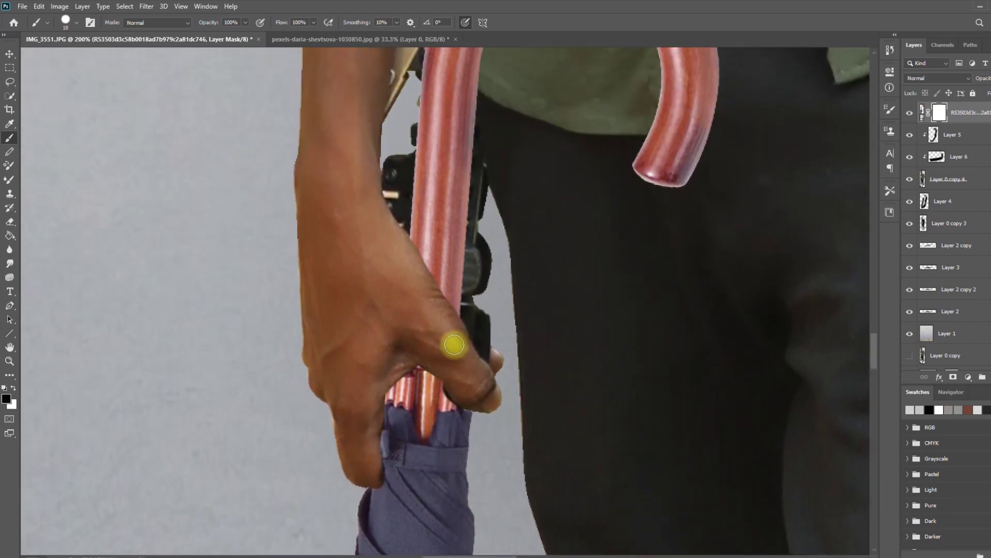
pyautogui.scroll(3, 488, 331)
pyautogui.moveTo(986, 96); pyautogui.dragTo(985, 93)
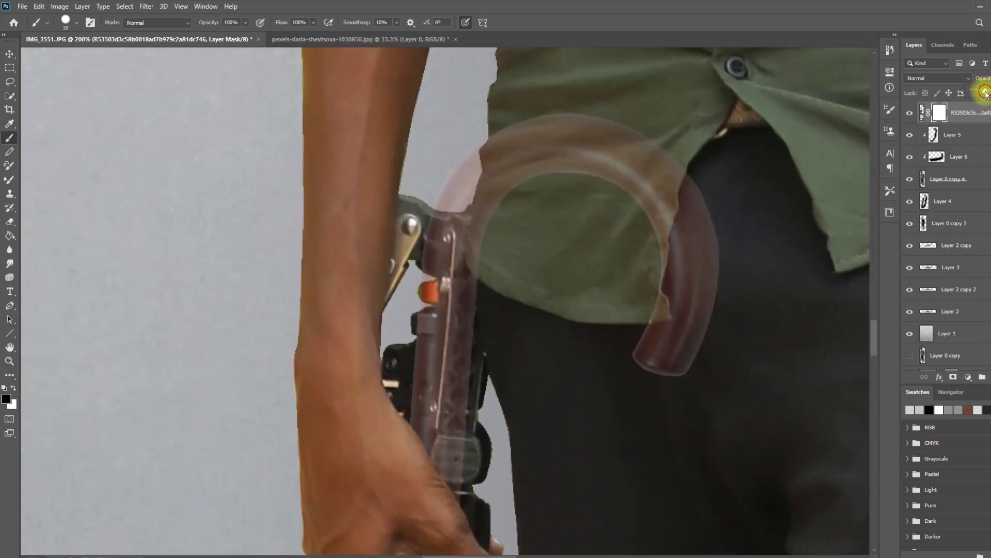
pyautogui.hotkey('ctrl', '-')
pyautogui.hotkey('ctrl', '-')
pyautogui.hotkey('ctrl', '-')
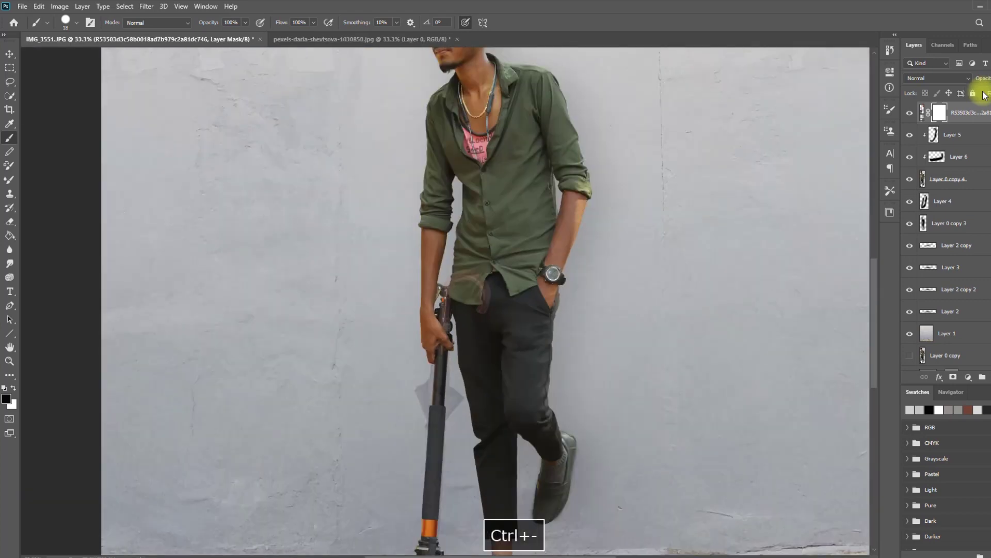
pyautogui.hotkey('ctrl', '=')
pyautogui.hotkey('ctrl', '=')
pyautogui.hotkey('ctrl', '=')
# Hide the umbrella layer and select the man's layer, Layer 0 copy 4.
pyautogui.click(910, 113)
pyautogui.click(929, 179)
pyautogui.scroll(-5, 511, 313)
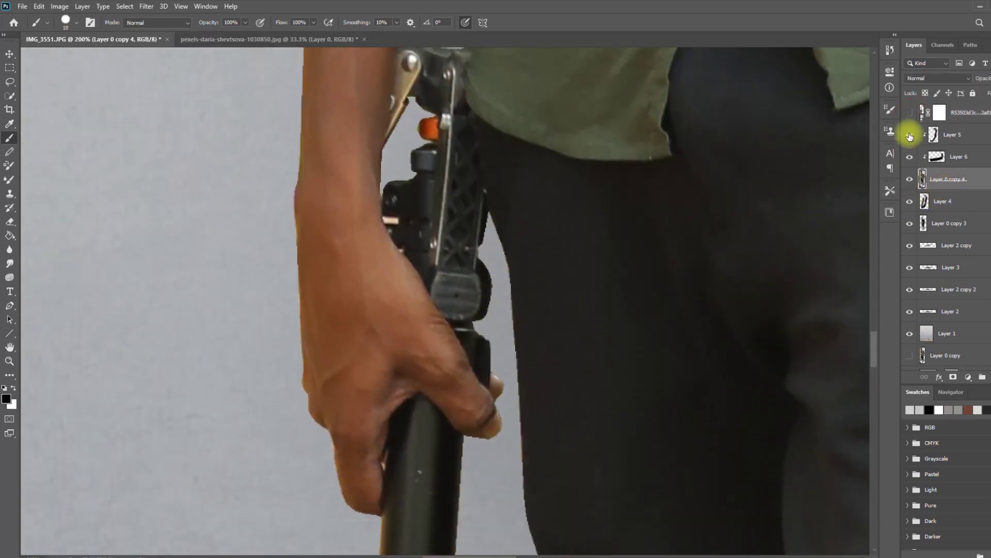
pyautogui.click(910, 115)
pyautogui.click(910, 114)
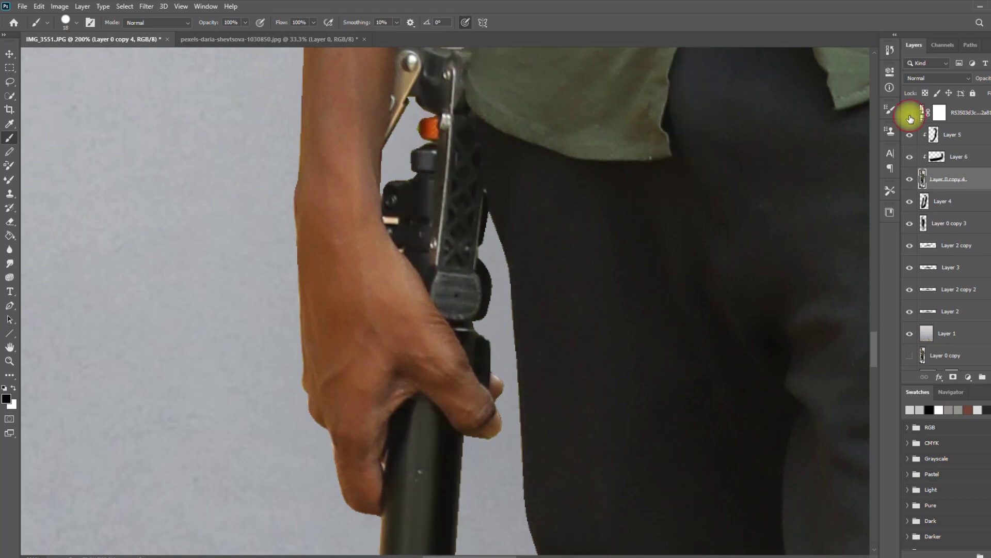
# Start a Pen path at the thumb, tracing up the inner edge of the hand and forearm and over the tripod head.
pyautogui.press('p')
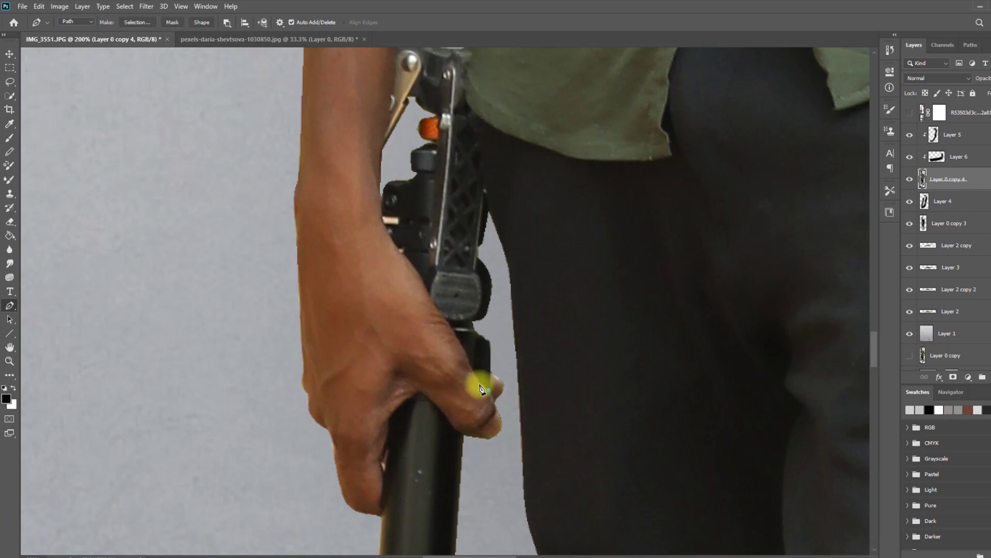
pyautogui.click(478, 379)
pyautogui.click(464, 351)
pyautogui.click(443, 318)
pyautogui.click(438, 309)
pyautogui.click(431, 299)
pyautogui.click(427, 294)
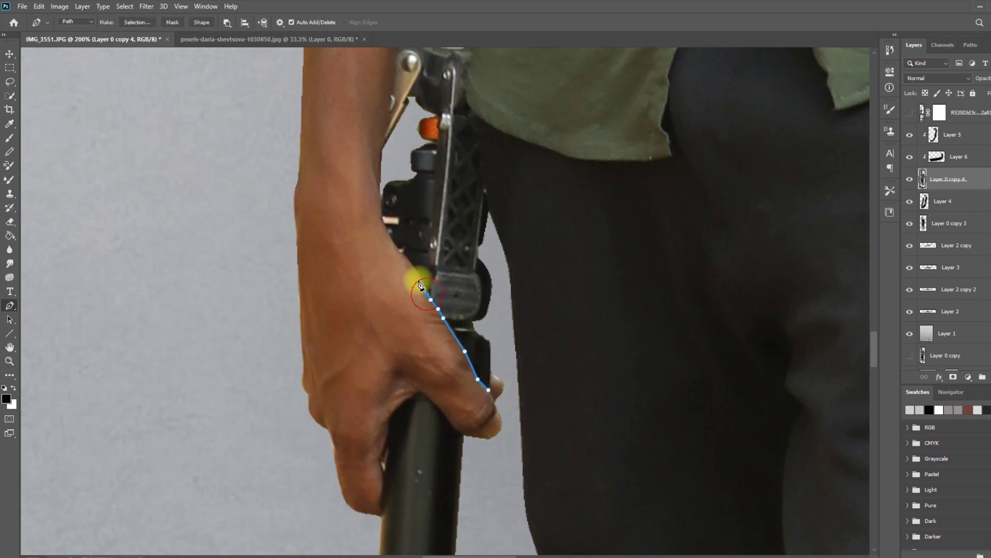
pyautogui.scroll(3, 384, 186)
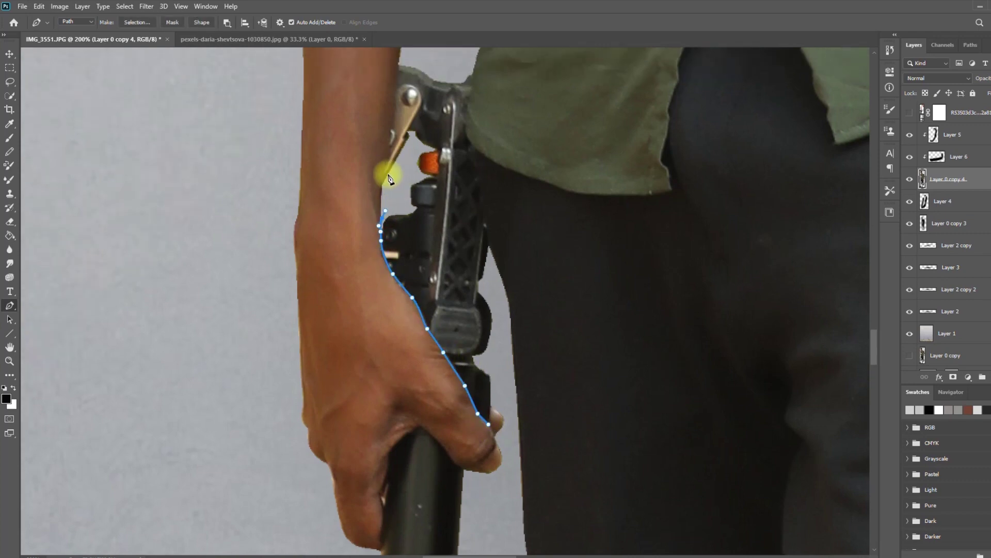
pyautogui.click(382, 260)
pyautogui.click(382, 225)
pyautogui.click(393, 118)
pyautogui.moveTo(424, 66); pyautogui.dragTo(429, 63)
pyautogui.moveTo(442, 60); pyautogui.dragTo(446, 69)
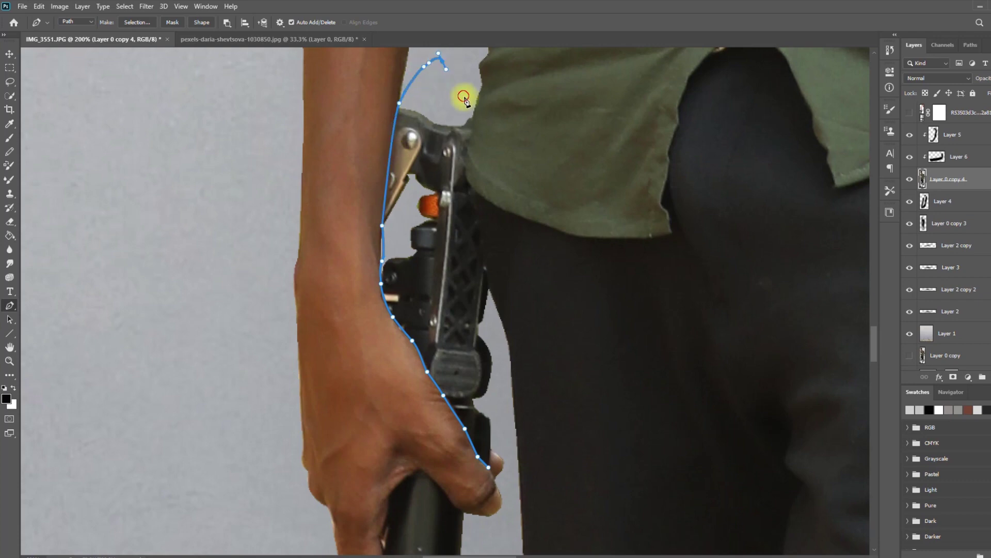
# Continue the path down the shirt and trouser edge, close it around the tripod head at the thumb and convert it to a selection.
pyautogui.click(473, 123)
pyautogui.click(466, 170)
pyautogui.click(473, 216)
pyautogui.click(486, 265)
pyautogui.click(495, 299)
pyautogui.click(497, 305)
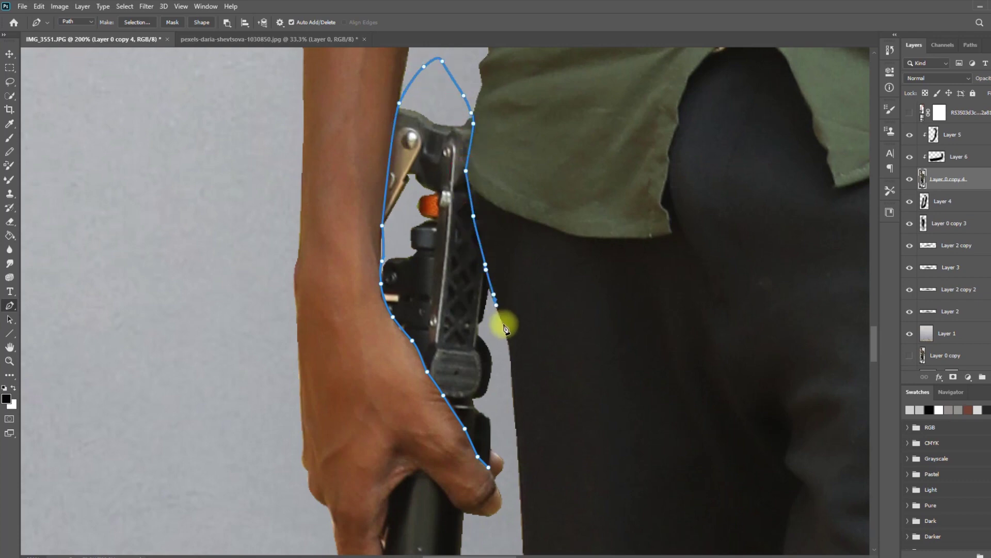
pyautogui.click(509, 353)
pyautogui.scroll(-5, 507, 369)
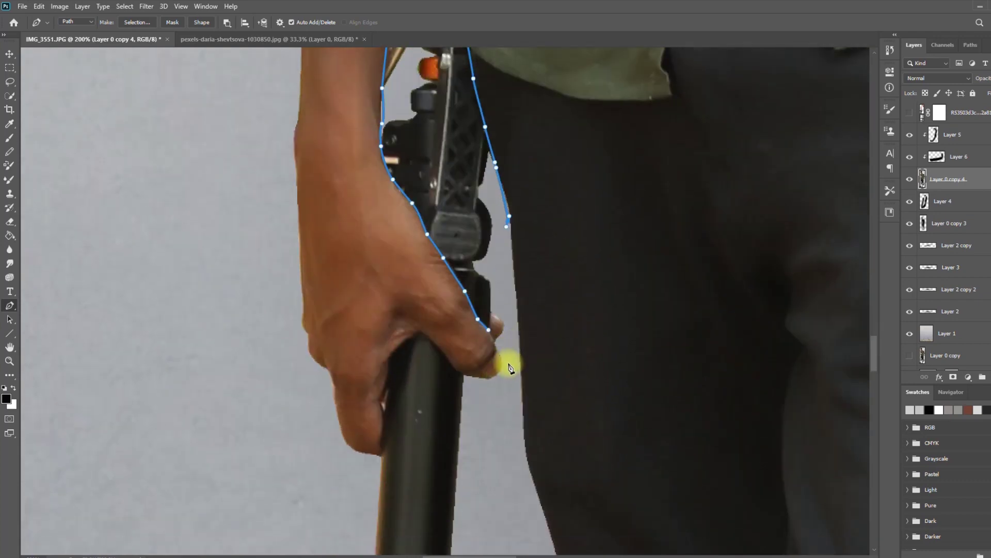
pyautogui.rightClick(493, 332)
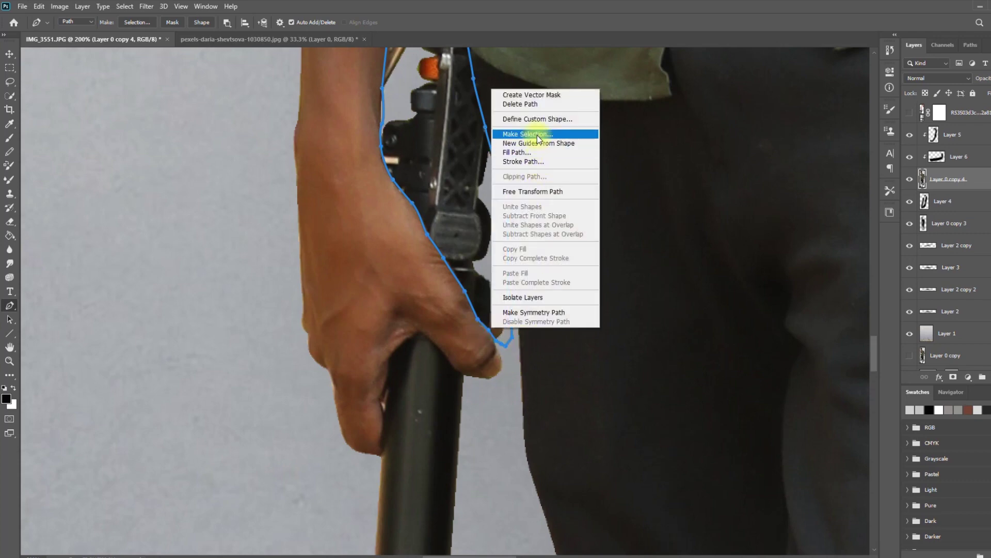
# Convert the path around the tripod head between the hand and trousers into a selection and delete its contents.
pyautogui.click(537, 133)
pyautogui.click(572, 155)
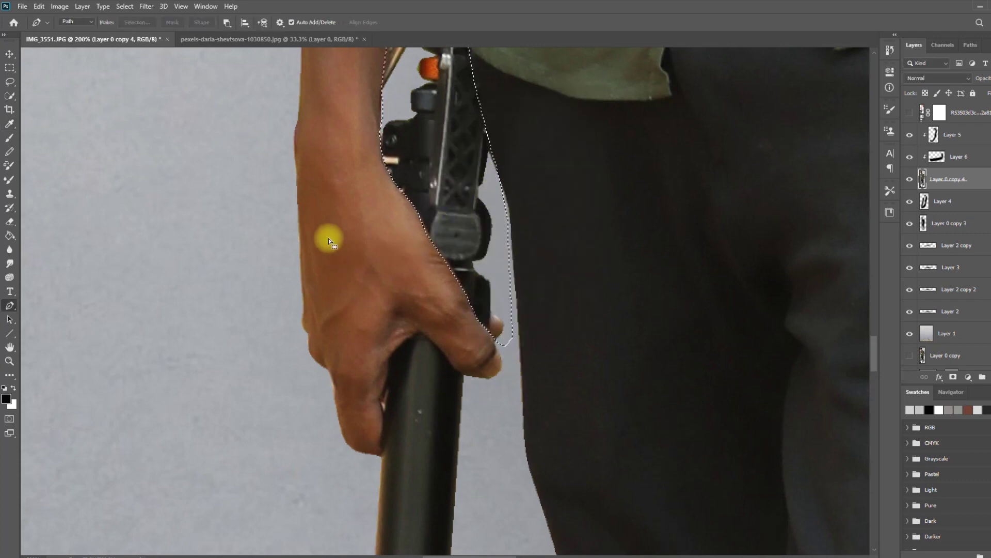
pyautogui.press('m')
pyautogui.rightClick(410, 177)
pyautogui.click(432, 203)
pyautogui.press('Delete')
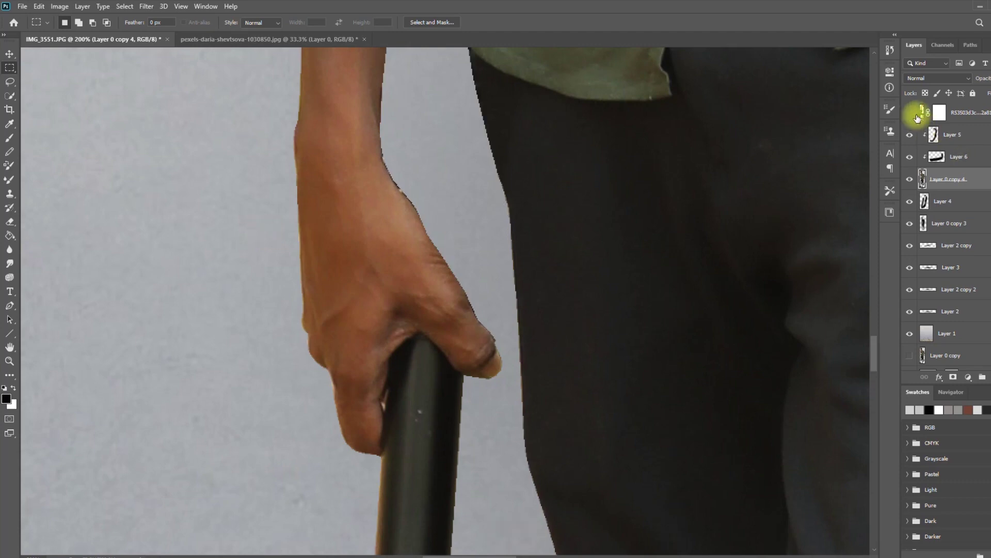
# Check the cleared area against the faded umbrella layer by showing it briefly, leaving it hidden.
pyautogui.click(910, 114)
pyautogui.scroll(-3, 487, 348)
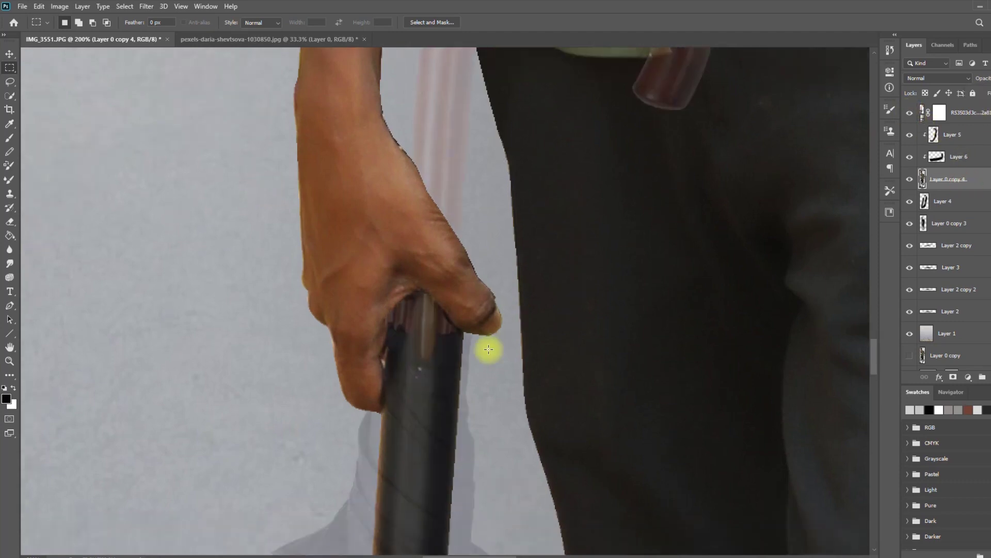
pyautogui.click(908, 112)
# Trace a Pen path along the finger edges where the hand grips the tripod's centre column.
pyautogui.press('p')
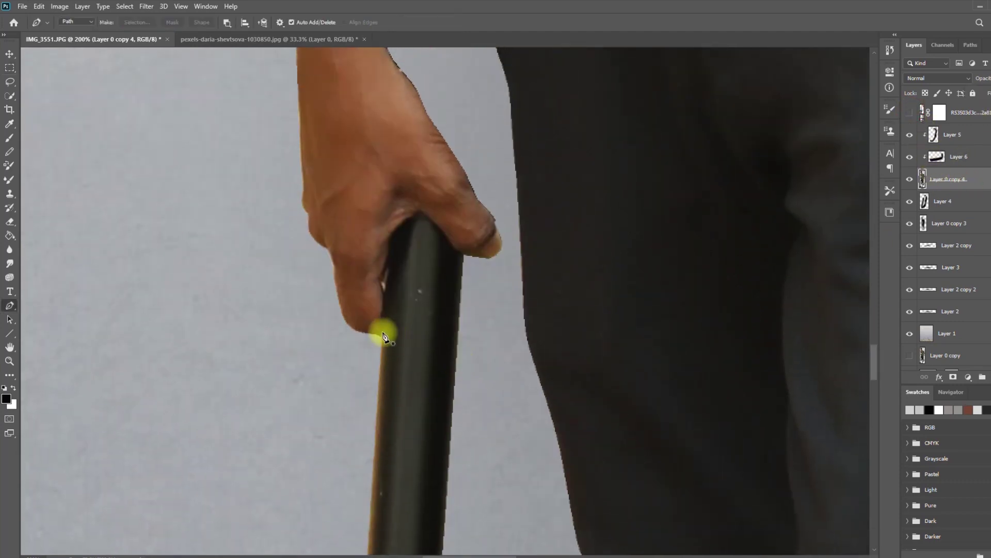
pyautogui.click(381, 334)
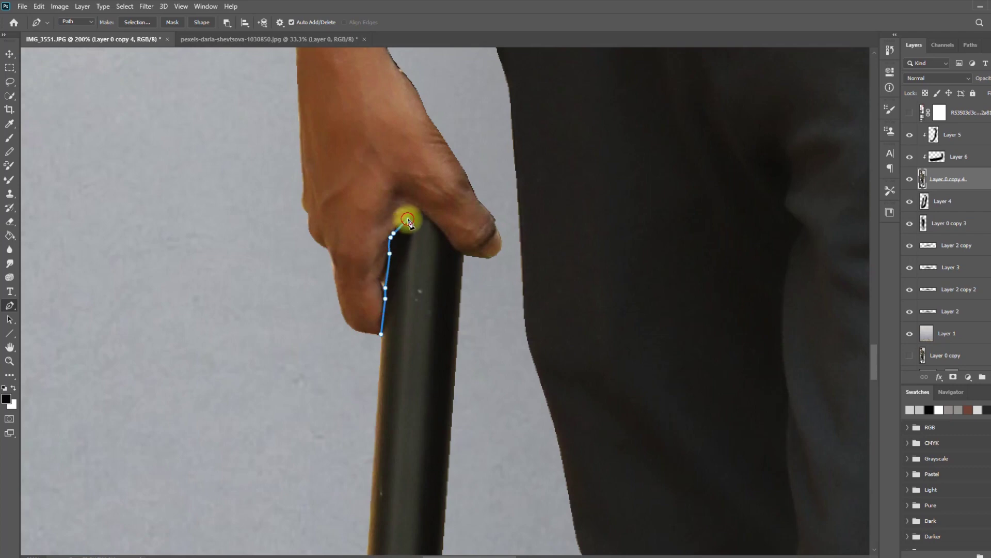
pyautogui.hotkey('ctrl', '-')
pyautogui.hotkey('ctrl', '-')
pyautogui.hotkey('ctrl', '-')
pyautogui.hotkey('ctrl', '-')
pyautogui.hotkey('ctrl', '-')
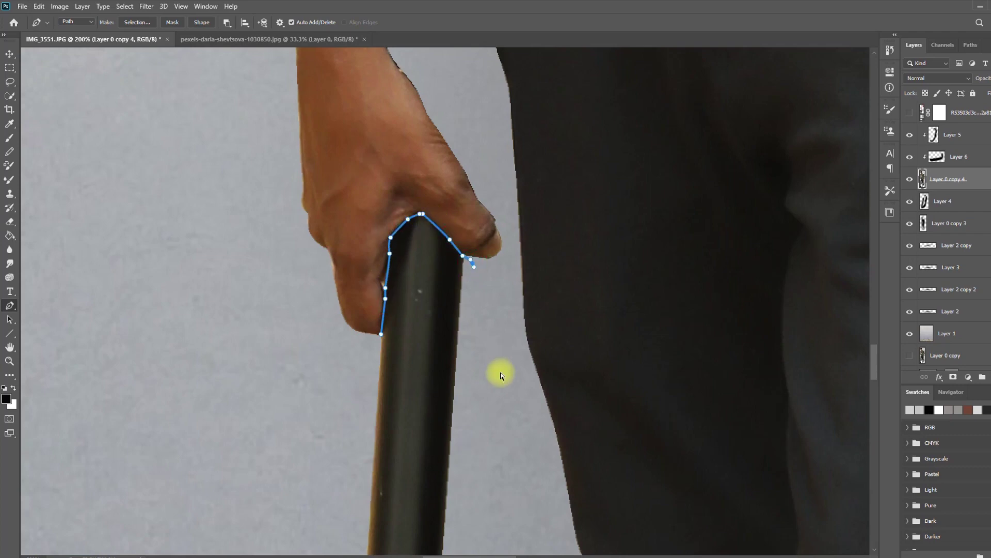
# Continue the path loosely around the tripod's shaft and feet and close it at the fingertips.
pyautogui.click(454, 459)
pyautogui.click(443, 479)
pyautogui.click(425, 490)
pyautogui.click(403, 475)
pyautogui.click(403, 440)
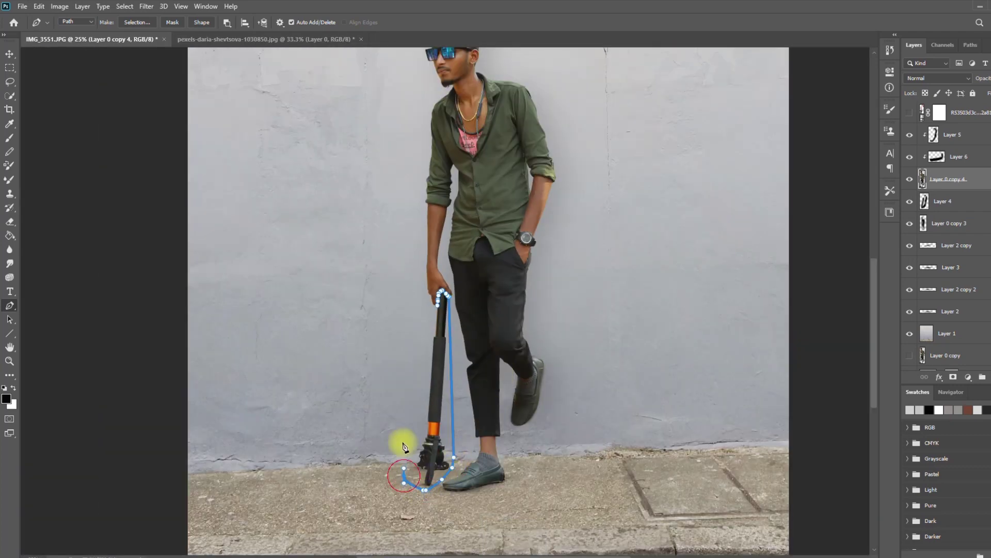
pyautogui.click(411, 383)
pyautogui.click(419, 349)
pyautogui.click(422, 328)
pyautogui.click(426, 315)
# Make a new selection from the path with a feather radius of 0, delete the lower tripod and deselect.
pyautogui.rightClick(443, 322)
pyautogui.click(513, 367)
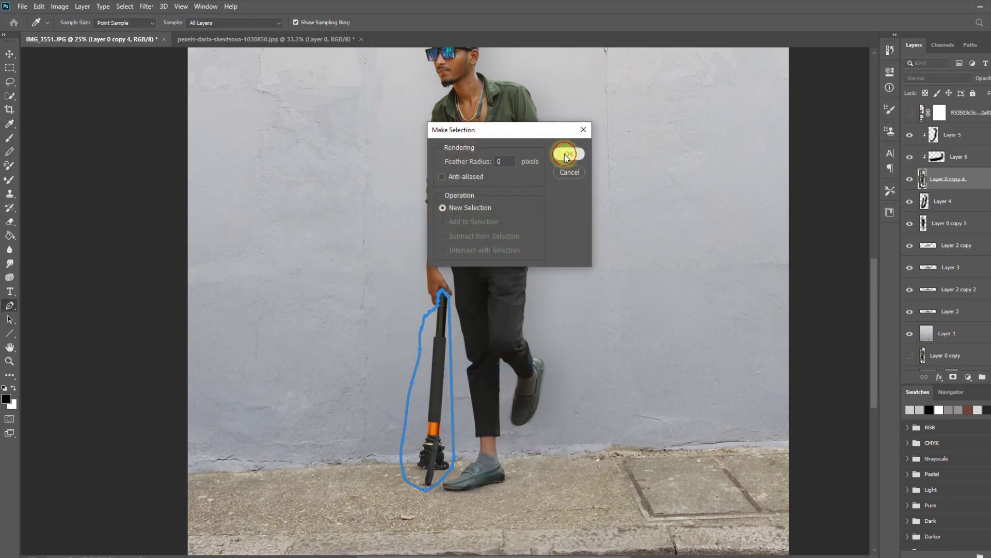
pyautogui.click(567, 155)
pyautogui.press('m')
pyautogui.press('Delete')
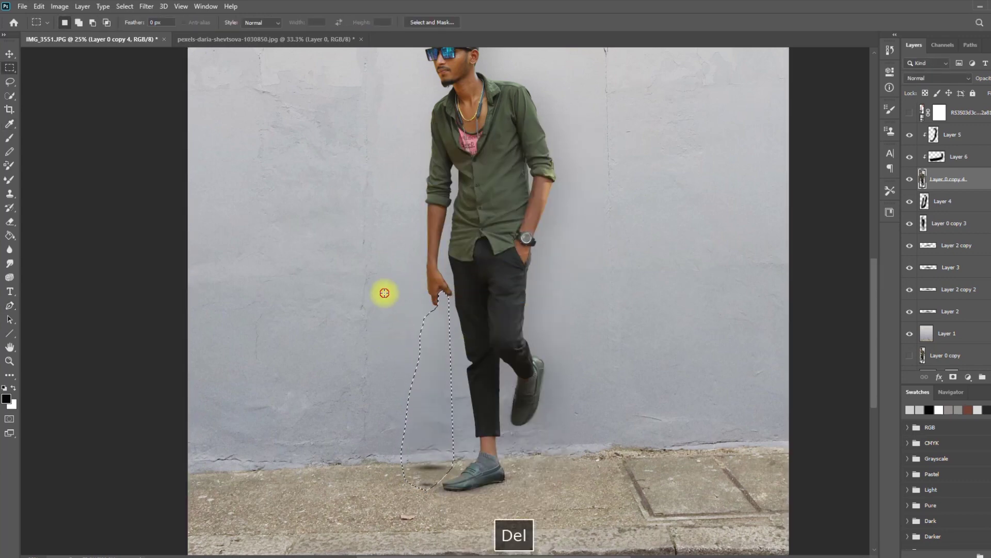
pyautogui.hotkey('ctrl', 'd')
# Show the umbrella layer, select it and raise it to full opacity.
pyautogui.click(910, 112)
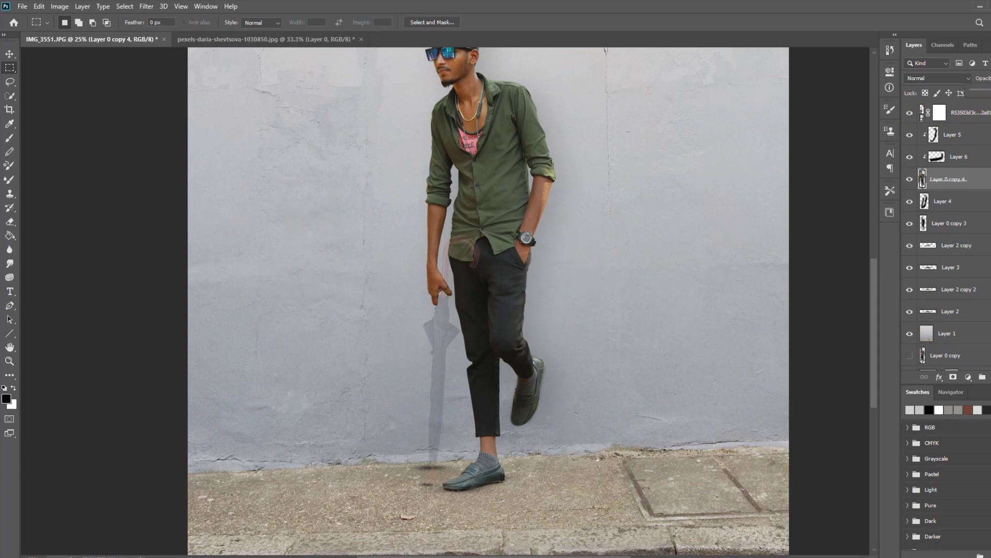
pyautogui.doubleClick(971, 113)
pyautogui.moveTo(983, 91); pyautogui.dragTo(990, 90)
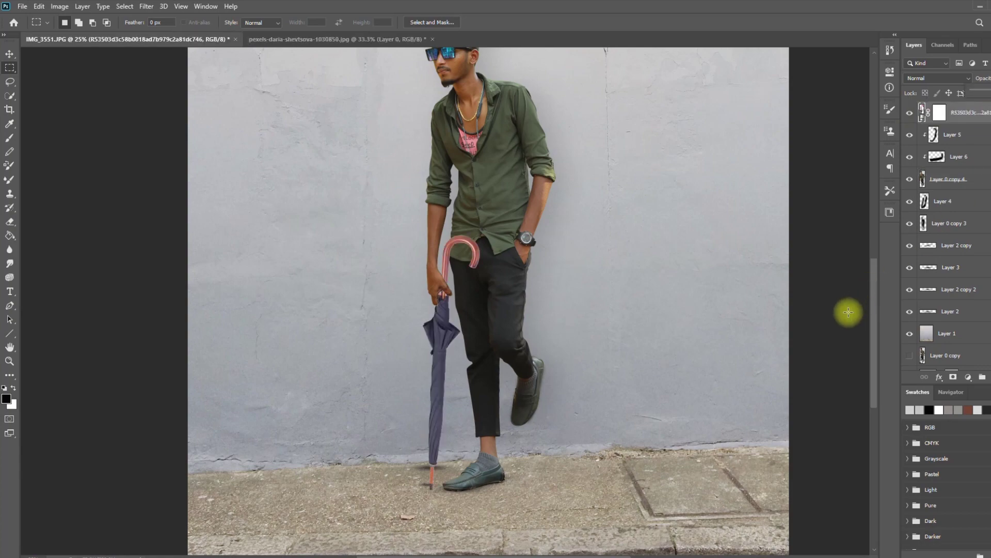
# Activate the umbrella's layer mask and touch up the handle beside the thumb in white with a small brush.
pyautogui.hotkey('ctrl', '-')
pyautogui.hotkey('ctrl', '=')
pyautogui.hotkey('ctrl', '=')
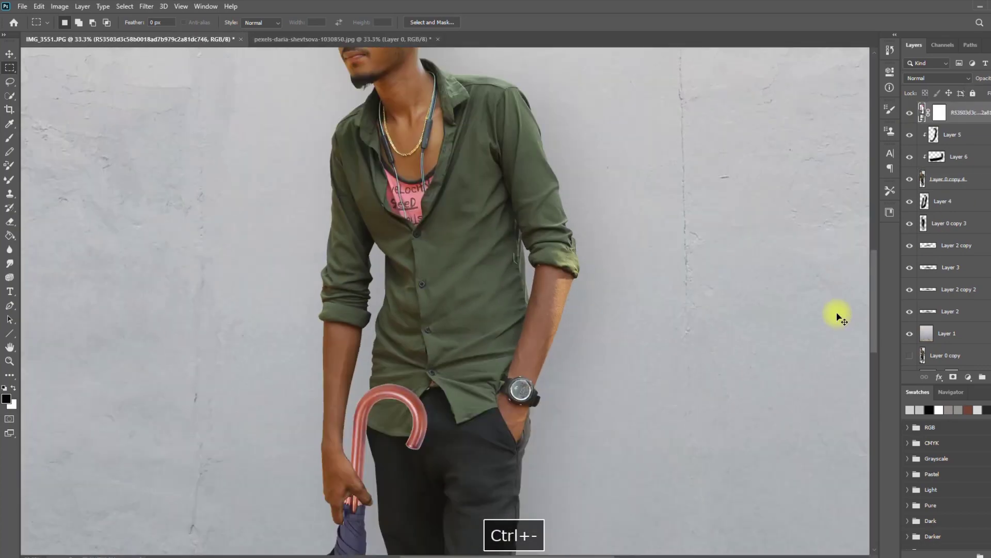
pyautogui.hotkey('ctrl', '-')
pyautogui.hotkey('ctrl', '=')
pyautogui.hotkey('ctrl', '=')
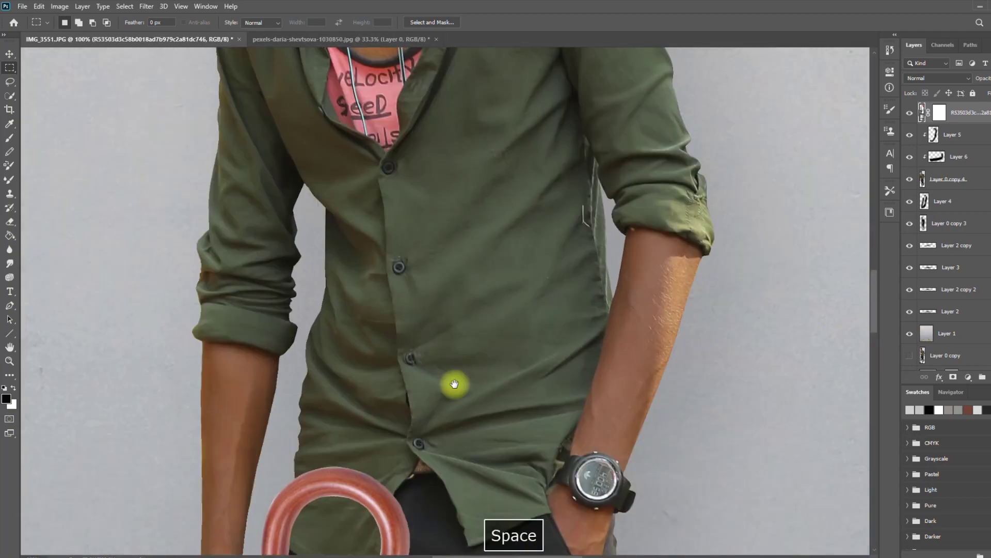
pyautogui.moveTo(454, 384); pyautogui.dragTo(640, 62)
pyautogui.moveTo(385, 339); pyautogui.dragTo(393, 380)
pyautogui.click(940, 114)
pyautogui.click(10, 137)
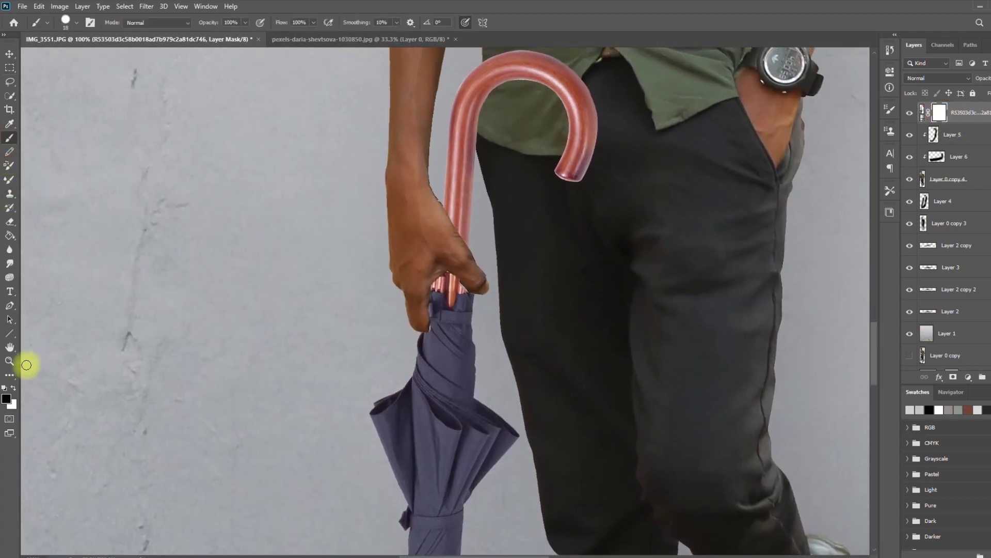
pyautogui.click(14, 387)
pyautogui.hotkey('ctrl', '=')
pyautogui.hotkey('ctrl', '=')
pyautogui.press('[')
pyautogui.press('[')
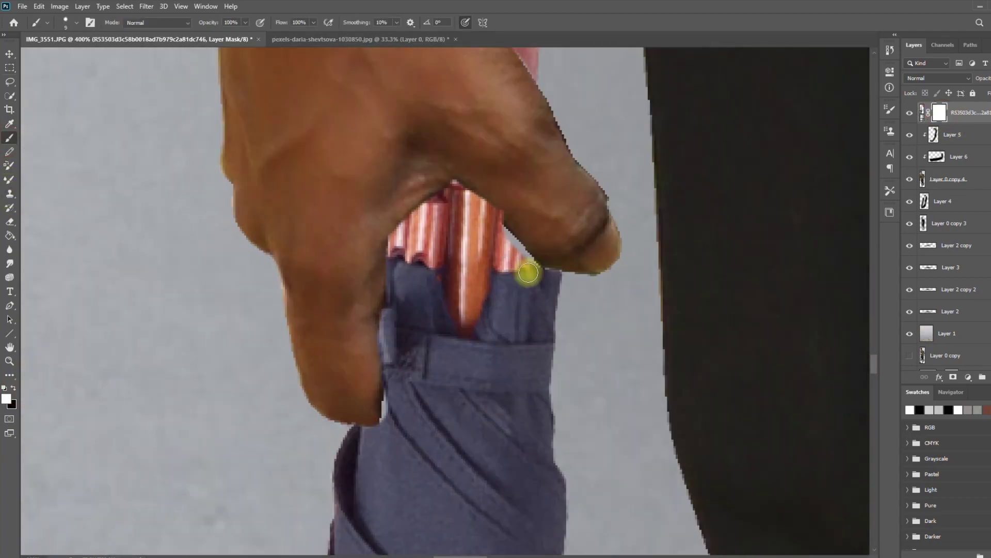
pyautogui.scroll(-2, 400, 363)
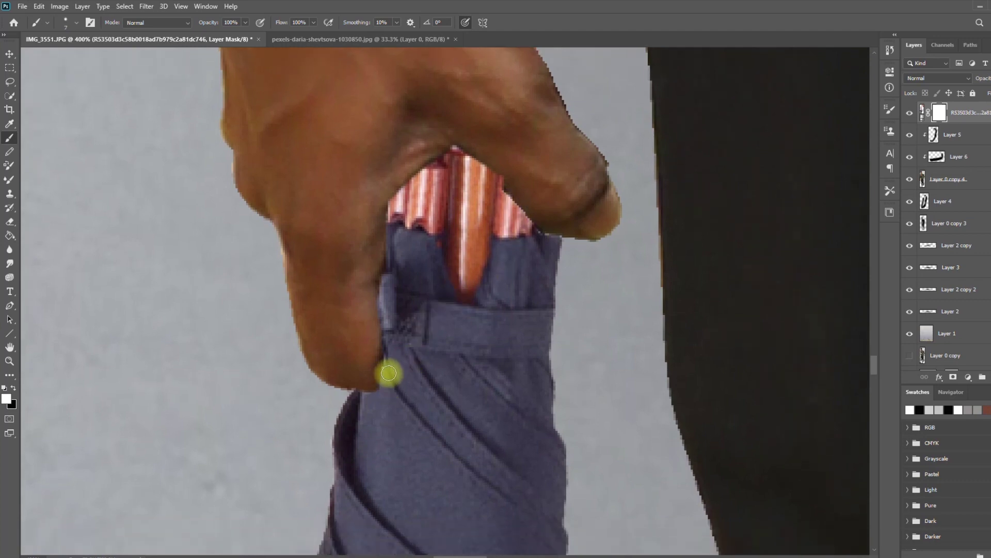
pyautogui.scroll(15, 458, 367)
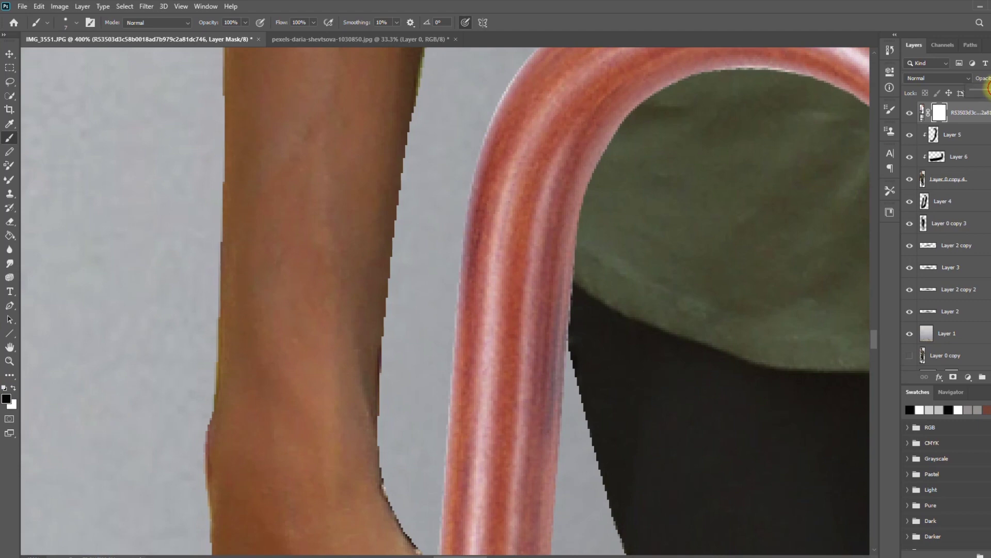
# Lower the umbrella layer's opacity and mask out the handle in black from the shirt's edge inward.
pyautogui.click(990, 89)
pyautogui.moveTo(573, 332)
pyautogui.mouseDown()
pyautogui.moveTo(563, 196)
pyautogui.moveTo(583, 91)
pyautogui.mouseUp()
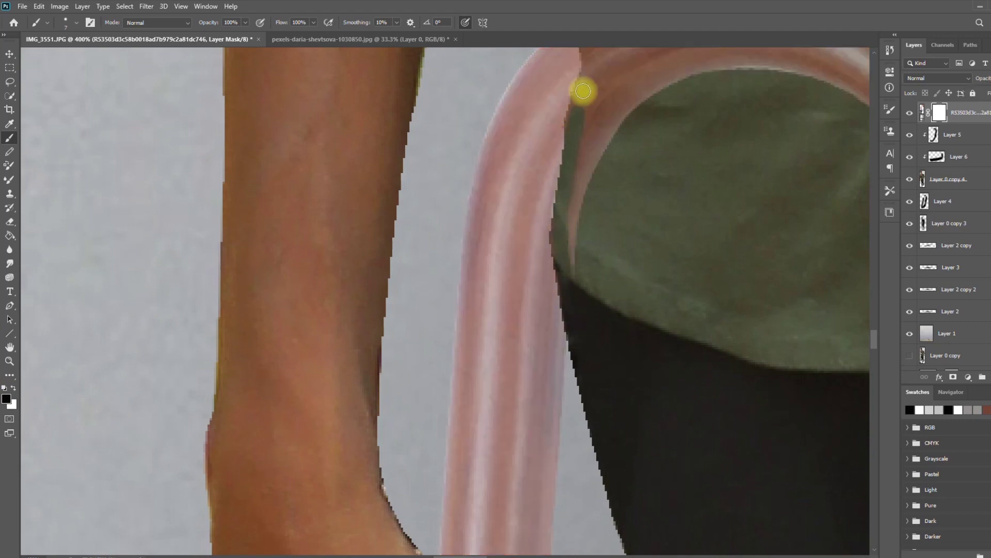
pyautogui.moveTo(586, 166); pyautogui.dragTo(604, 57)
pyautogui.rightClick(665, 319)
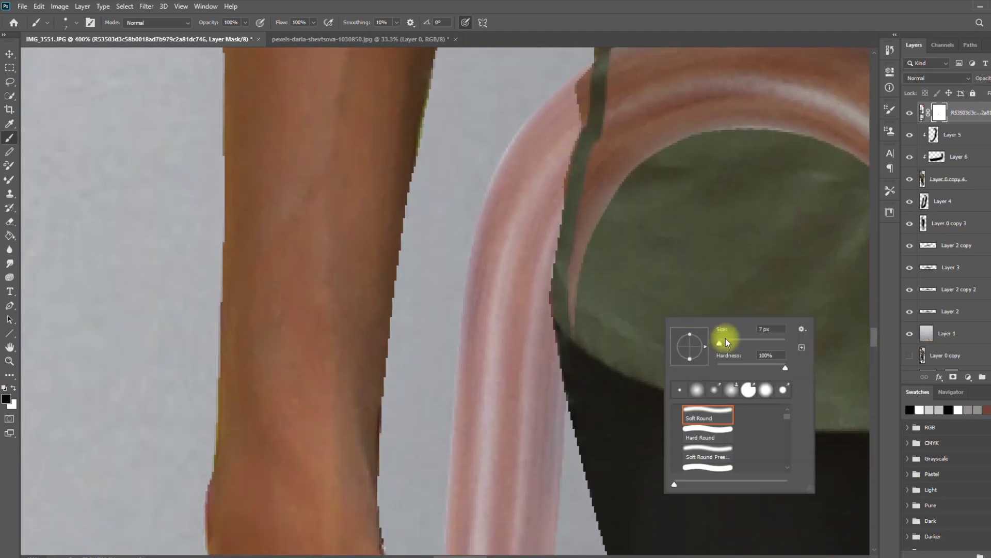
pyautogui.click(726, 342)
pyautogui.moveTo(605, 337)
pyautogui.mouseDown()
pyautogui.moveTo(603, 245)
pyautogui.moveTo(646, 82)
pyautogui.mouseUp()
pyautogui.scroll(1, 643, 96)
pyautogui.moveTo(615, 208)
pyautogui.mouseDown()
pyautogui.moveTo(632, 161)
pyautogui.moveTo(685, 91)
pyautogui.moveTo(669, 120)
pyautogui.mouseUp()
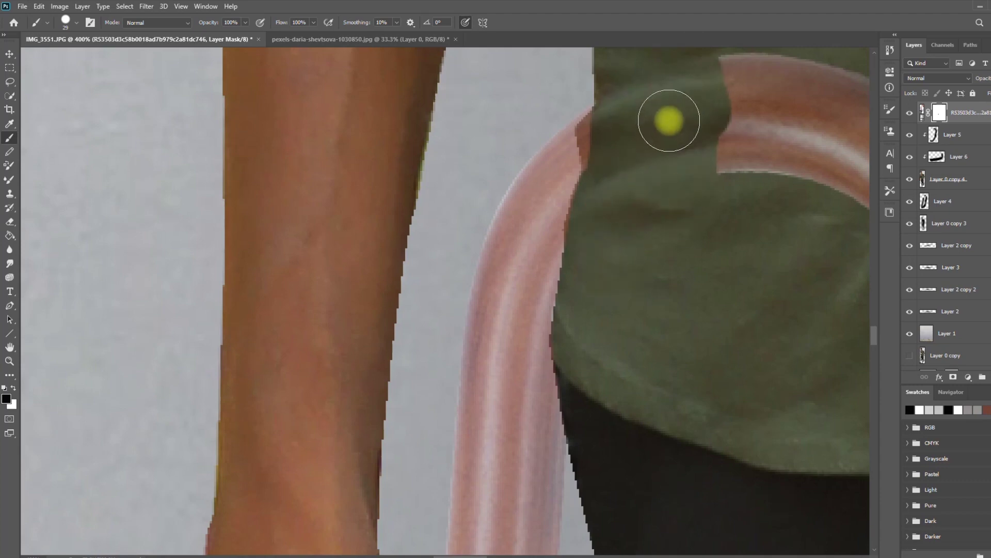
# Enlarge the mask brush and hide the rest of the umbrella's curved handle over the shirt and trousers.
pyautogui.hotkey('ctrl', '-')
pyautogui.hotkey('ctrl', '-')
pyautogui.hotkey('ctrl', '-')
pyautogui.rightClick(547, 206)
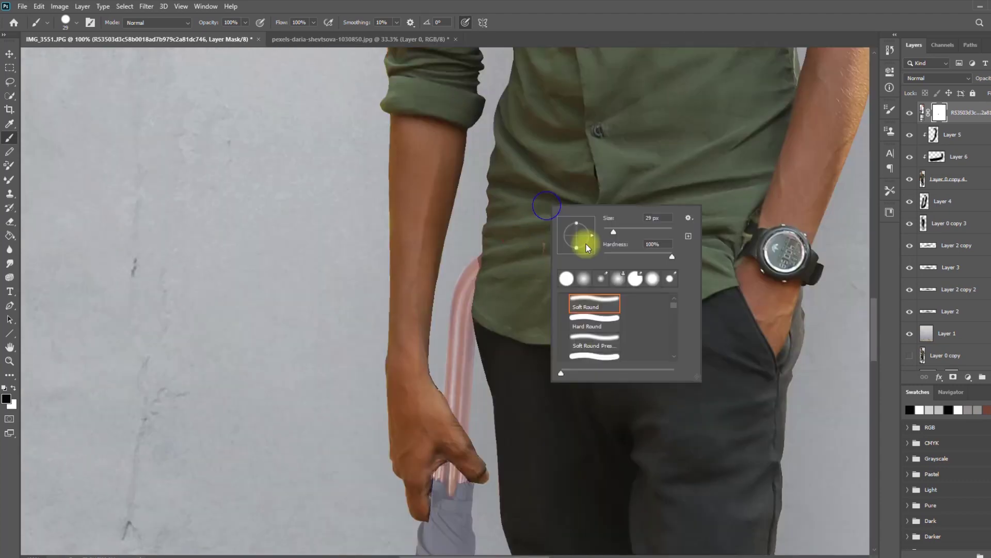
pyautogui.click(617, 231)
pyautogui.moveTo(544, 248)
pyautogui.mouseDown()
pyautogui.moveTo(544, 268)
pyautogui.moveTo(593, 327)
pyautogui.moveTo(552, 403)
pyautogui.mouseUp()
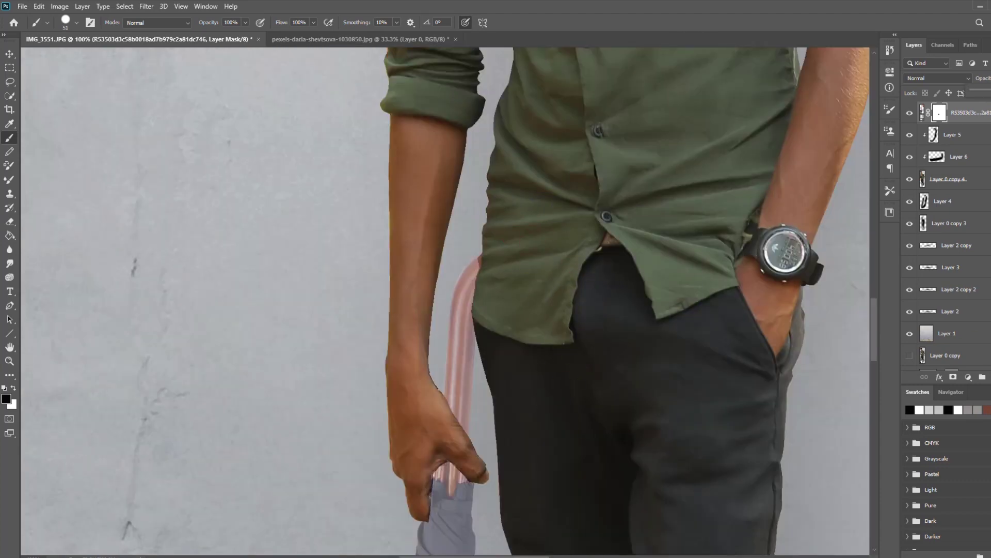
# Return the umbrella layer to full opacity and check the masked handle behind the shirt.
pyautogui.hotkey('ctrl', '-')
pyautogui.hotkey('ctrl', '-')
pyautogui.hotkey('ctrl', '-')
pyautogui.hotkey('ctrl', '=')
pyautogui.hotkey('ctrl', '=')
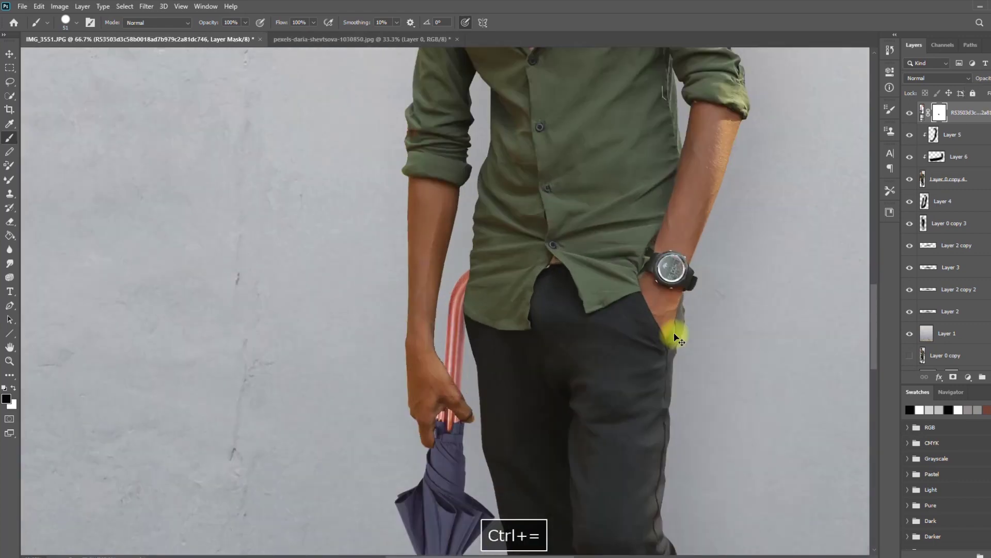
pyautogui.hotkey('ctrl', '=')
# Try darkening the umbrella with a clipped Hue/Saturation adjustment at saturation -36 and lightness -23.
pyautogui.moveTo(454, 472); pyautogui.dragTo(504, 299)
pyautogui.click(968, 377)
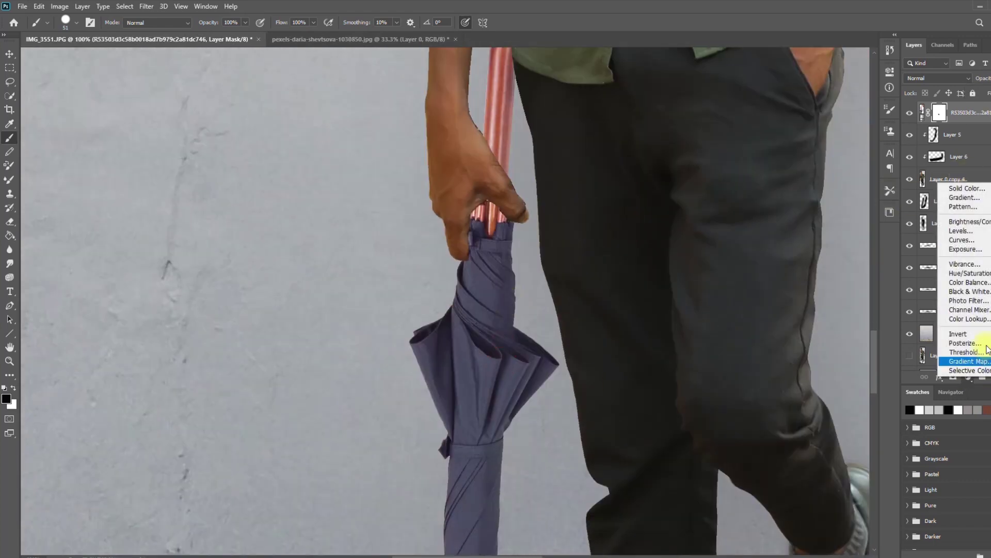
pyautogui.click(970, 273)
pyautogui.moveTo(815, 162); pyautogui.dragTo(801, 144)
pyautogui.hotkey('ctrl', 'z')
pyautogui.moveTo(816, 186); pyautogui.dragTo(805, 186)
# Examine the umbrella's toned-down colour against the whole photo and up close.
pyautogui.hotkey('ctrl', '-')
pyautogui.hotkey('ctrl', '-')
pyautogui.hotkey('ctrl', '-')
pyautogui.hotkey('ctrl', '-')
pyautogui.hotkey('ctrl', '-')
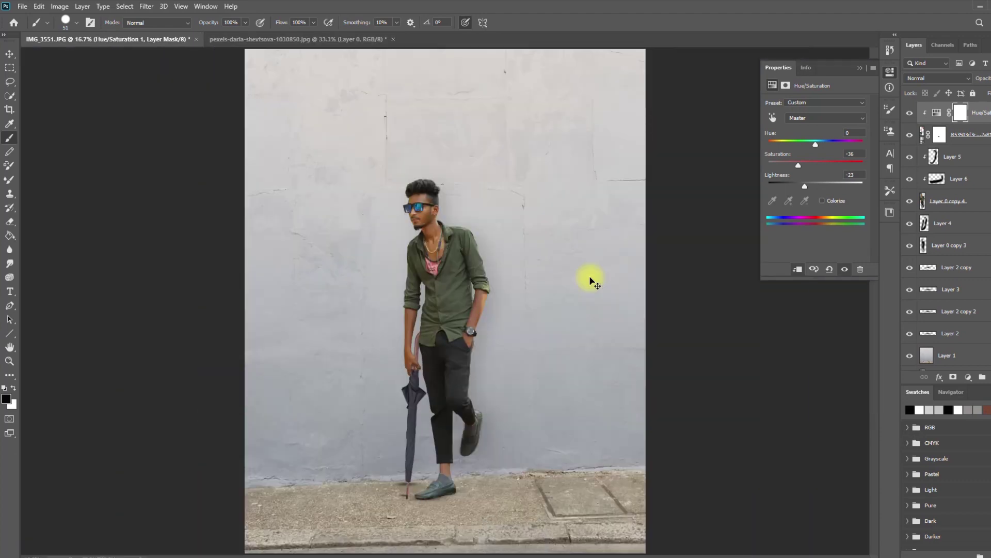
pyautogui.hotkey('ctrl', '=')
pyautogui.hotkey('ctrl', '-')
pyautogui.hotkey('ctrl', '=')
pyautogui.hotkey('ctrl', '=')
pyautogui.hotkey('ctrl', '=')
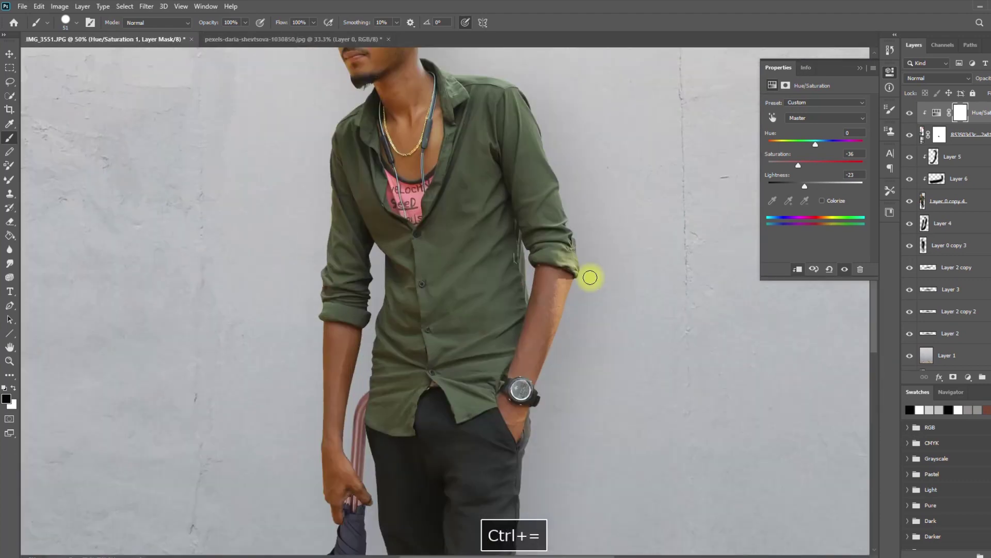
# Create a new empty layer clipped to the umbrella, directly above the umbrella layer.
pyautogui.press('space')
pyautogui.moveTo(296, 413); pyautogui.dragTo(351, 178)
pyautogui.click(964, 136)
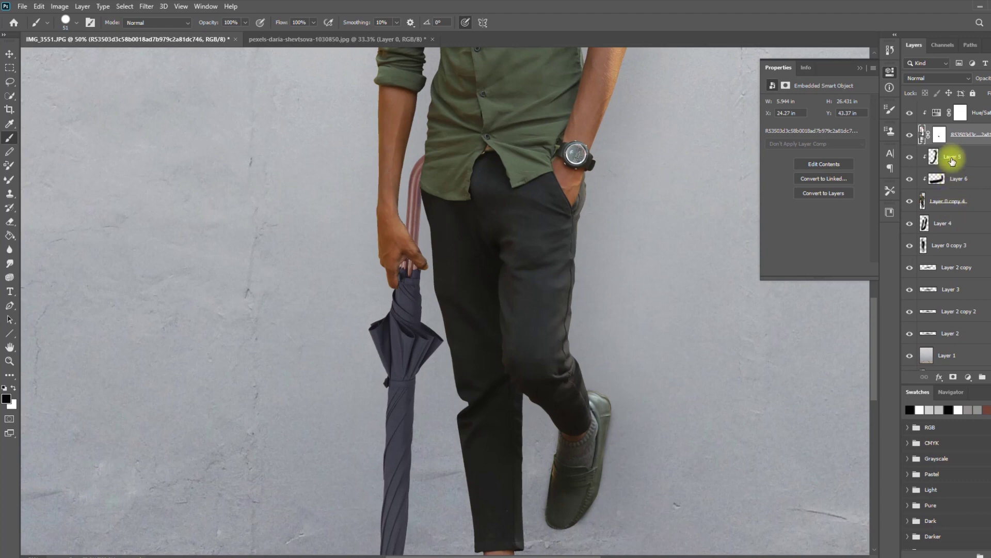
pyautogui.click(983, 377)
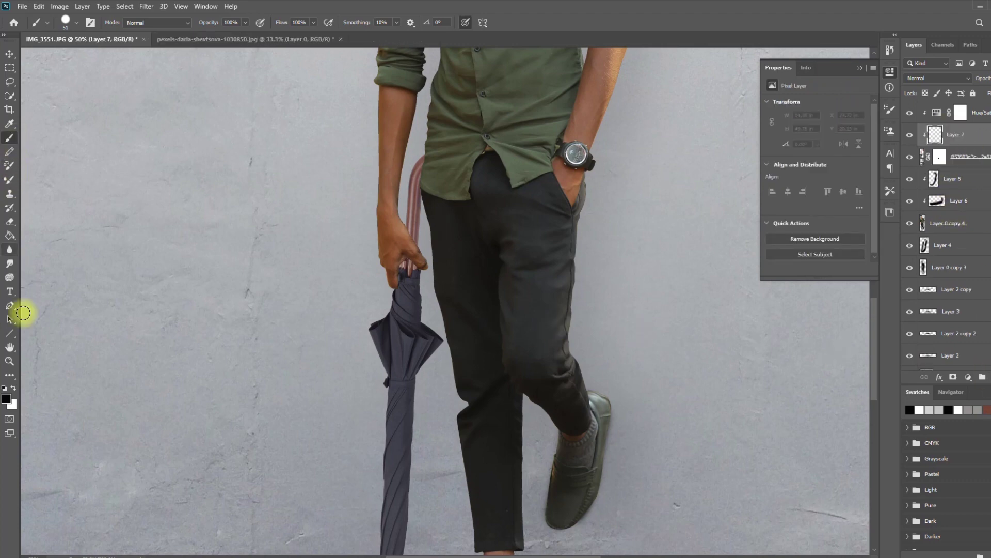
# Paint soft black shading on the umbrella handle around the fingers with a 73 px brush at 0% hardness.
pyautogui.click(418, 267)
pyautogui.hotkey('ctrl', 'z')
pyautogui.rightClick(478, 254)
pyautogui.moveTo(599, 303); pyautogui.dragTo(527, 295)
pyautogui.click(560, 279)
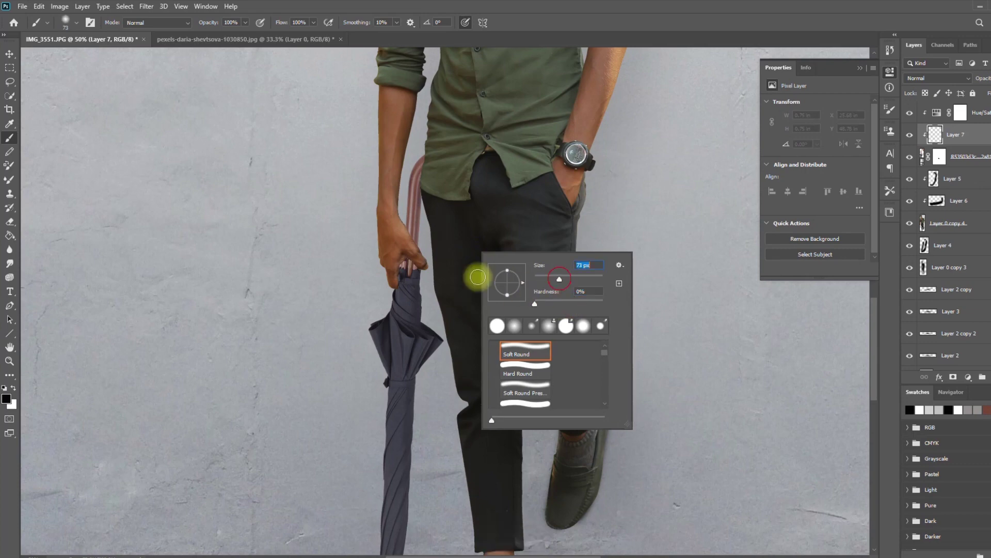
pyautogui.click(410, 261)
pyautogui.click(423, 263)
pyautogui.moveTo(437, 273)
pyautogui.mouseDown()
pyautogui.moveTo(406, 249)
pyautogui.moveTo(430, 176)
pyautogui.mouseUp()
# Delete the Hue/Saturation adjustment layer above the umbrella.
pyautogui.scroll(-3, 485, 360)
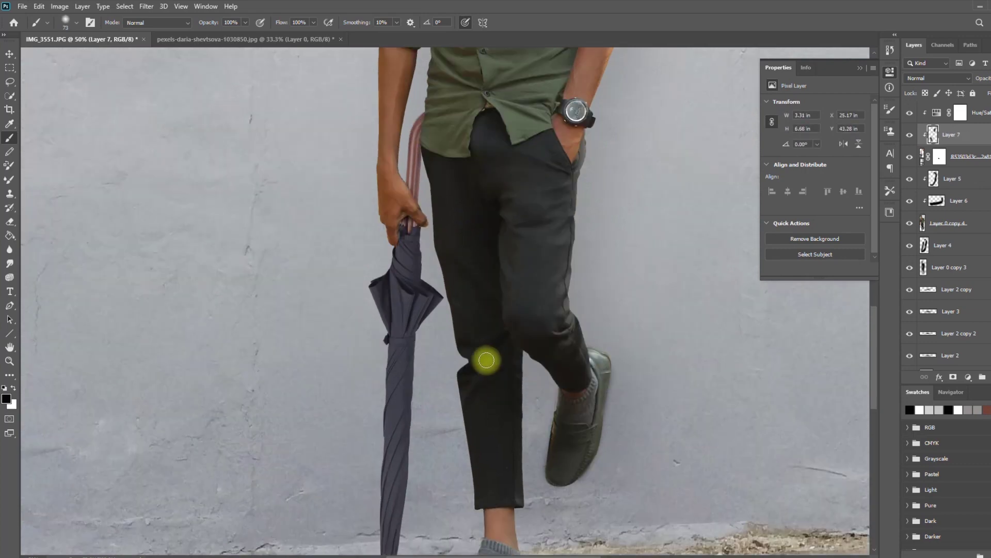
pyautogui.scroll(3, 485, 358)
pyautogui.moveTo(976, 115); pyautogui.dragTo(990, 377)
# Add another clipped empty layer between the umbrella layer and the handle shading layer.
pyautogui.scroll(-2, 521, 338)
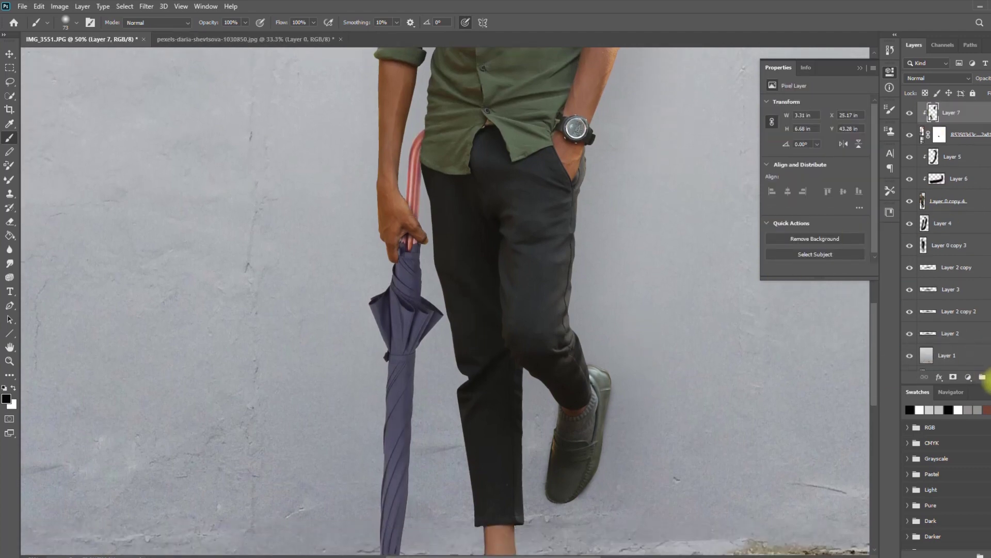
pyautogui.click(970, 135)
pyautogui.click(990, 377)
# Paint the umbrella's whole fabric black on the new layer with a soft 117 px brush at 0% hardness.
pyautogui.scroll(-1, 411, 370)
pyautogui.moveTo(402, 321); pyautogui.dragTo(399, 421)
pyautogui.rightClick(403, 350)
pyautogui.click(493, 377)
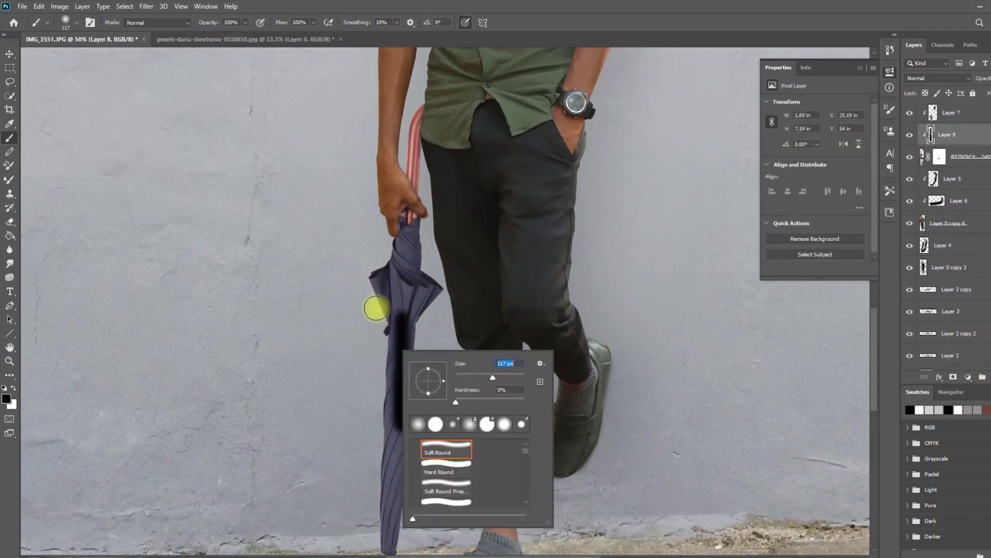
pyautogui.moveTo(377, 308)
pyautogui.mouseDown()
pyautogui.moveTo(414, 230)
pyautogui.moveTo(421, 321)
pyautogui.moveTo(435, 310)
pyautogui.moveTo(390, 337)
pyautogui.moveTo(392, 417)
pyautogui.mouseUp()
pyautogui.scroll(-2, 387, 382)
pyautogui.moveTo(382, 347); pyautogui.dragTo(388, 430)
# Blend the black paint into the umbrella by splitting the underlying layer's Blend If shadows to 0 / 92 and adjusting its highlights.
pyautogui.doubleClick(976, 135)
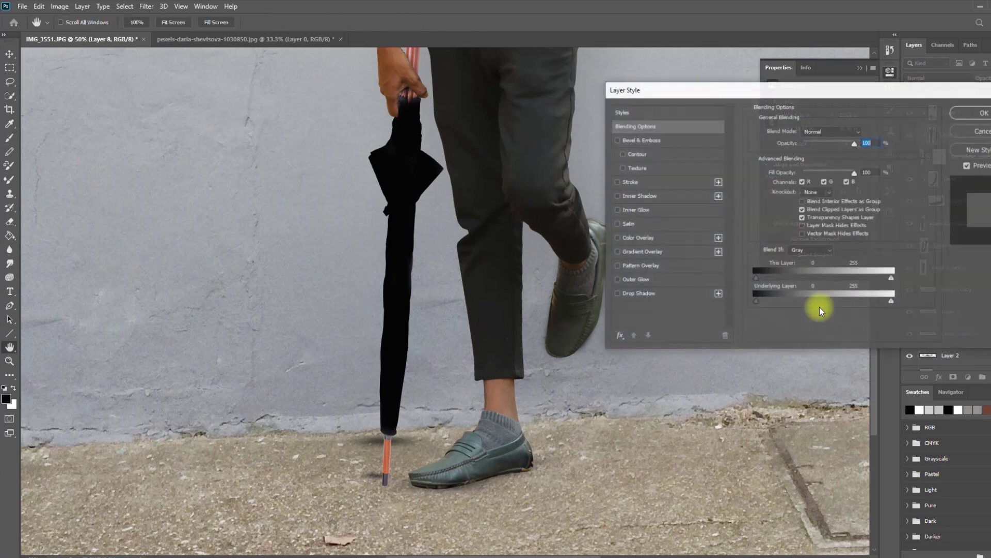
pyautogui.moveTo(761, 302); pyautogui.dragTo(810, 299)
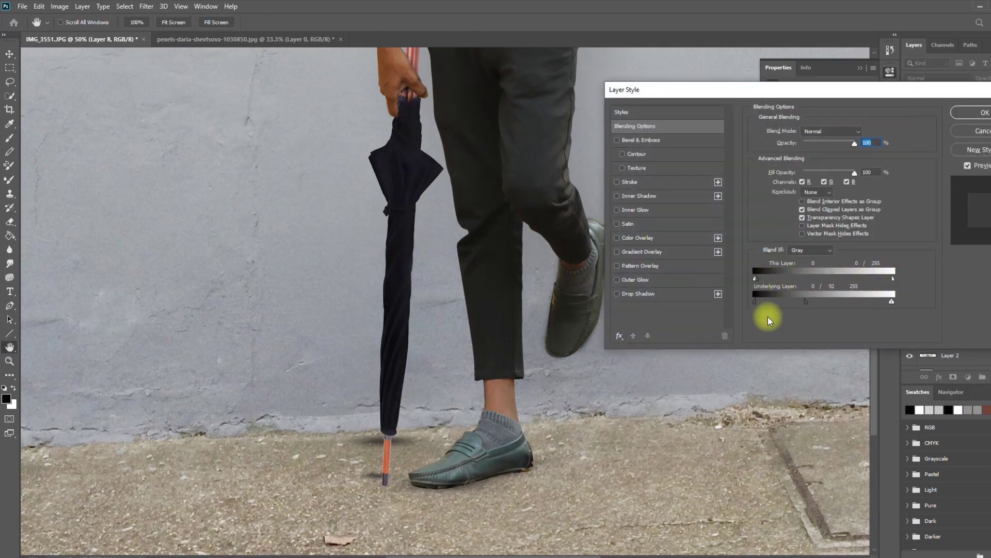
pyautogui.moveTo(891, 303)
pyautogui.mouseDown()
pyautogui.moveTo(794, 309)
pyautogui.moveTo(875, 308)
pyautogui.mouseUp()
pyautogui.press('Return')
# Paint the top of the umbrella's fabric just below the hand black with a soft 25 px brush.
pyautogui.hotkey('ctrl', '=')
pyautogui.hotkey('ctrl', '=')
pyautogui.moveTo(294, 168); pyautogui.dragTo(423, 484)
pyautogui.moveTo(279, 85); pyautogui.dragTo(390, 459)
pyautogui.rightClick(488, 266)
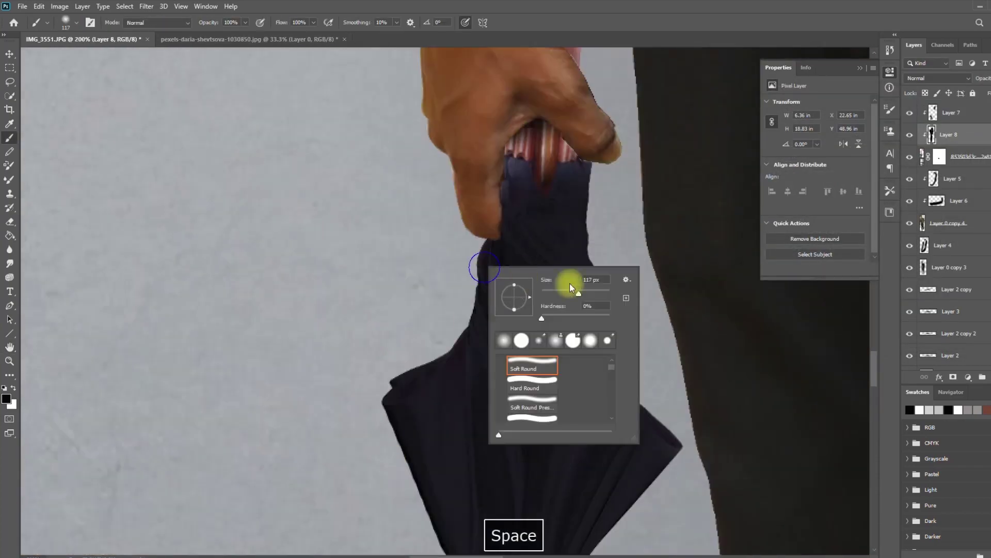
pyautogui.moveTo(570, 290); pyautogui.dragTo(544, 292)
pyautogui.rightClick(536, 223)
pyautogui.moveTo(591, 251); pyautogui.dragTo(594, 251)
pyautogui.moveTo(516, 193)
pyautogui.mouseDown()
pyautogui.moveTo(513, 168)
pyautogui.moveTo(537, 222)
pyautogui.moveTo(564, 174)
pyautogui.mouseUp()
# Reduce the opacity of the umbrella's black paint layer to 52%.
pyautogui.moveTo(988, 88); pyautogui.dragTo(988, 92)
pyautogui.hotkey('ctrl', '-')
pyautogui.hotkey('ctrl', '-')
pyautogui.hotkey('ctrl', '-')
pyautogui.hotkey('ctrl', '-')
pyautogui.hotkey('ctrl', '-')
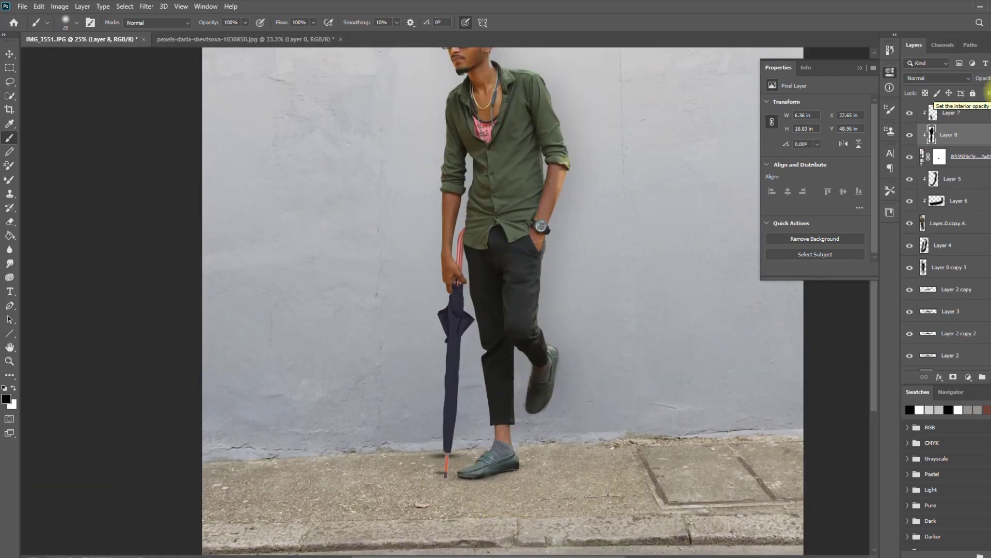
# Reset the black paint layer's Blend If range for the underlying layer to 0 and 255.
pyautogui.click(910, 134)
pyautogui.click(910, 134)
pyautogui.doubleClick(971, 134)
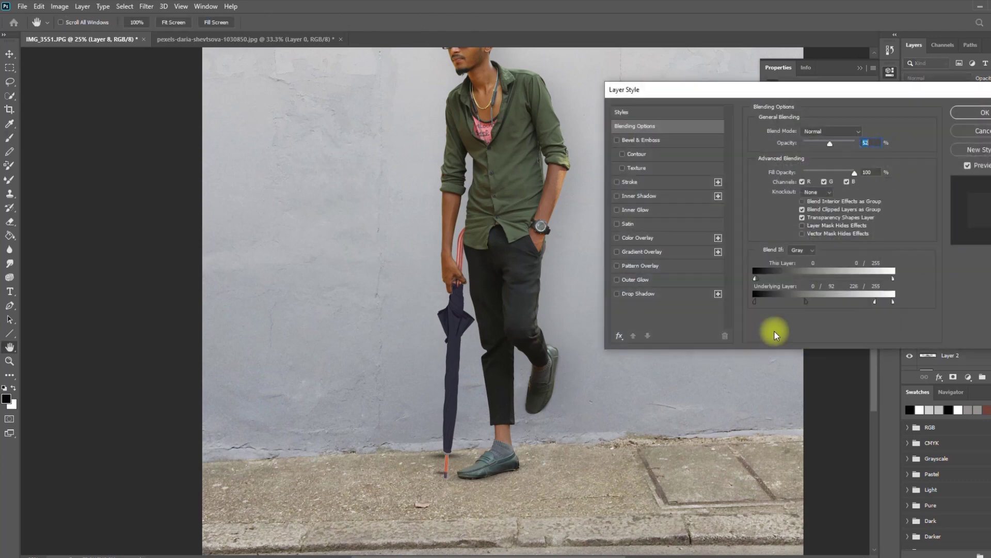
pyautogui.moveTo(872, 299); pyautogui.dragTo(758, 302)
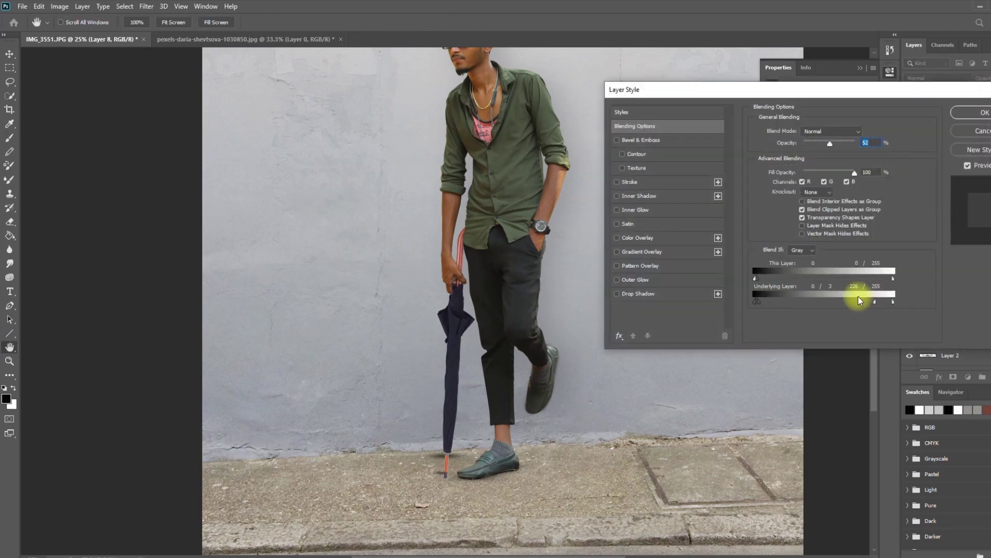
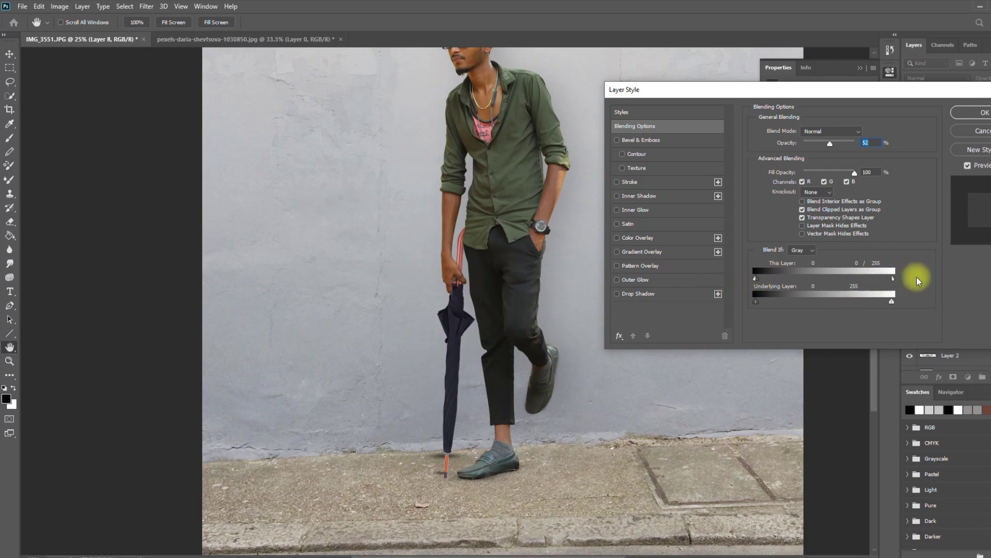
pyautogui.click(981, 112)
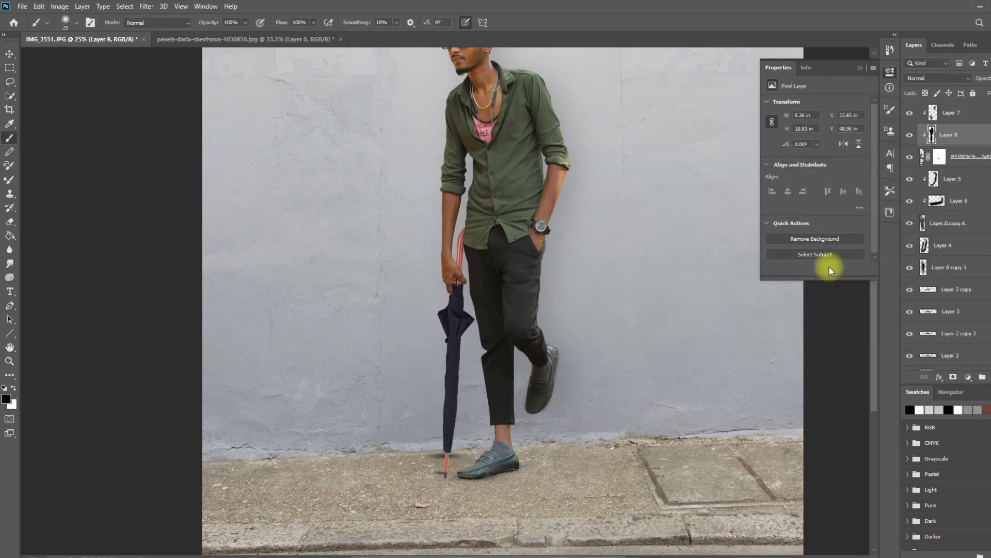
# Add a clipped Hue/Saturation adjustment layer above the handle shading layer with Lightness at -16.
pyautogui.click(950, 112)
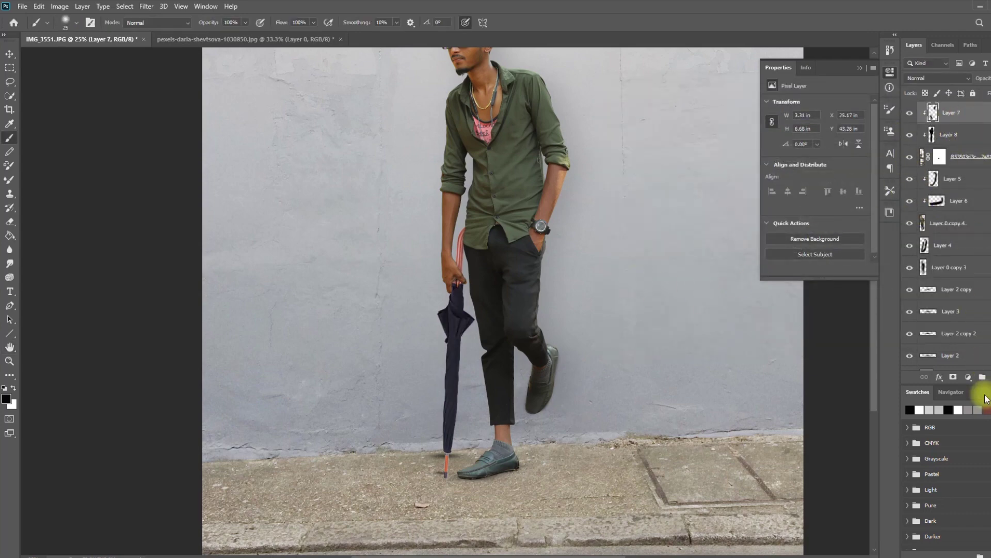
pyautogui.click(969, 377)
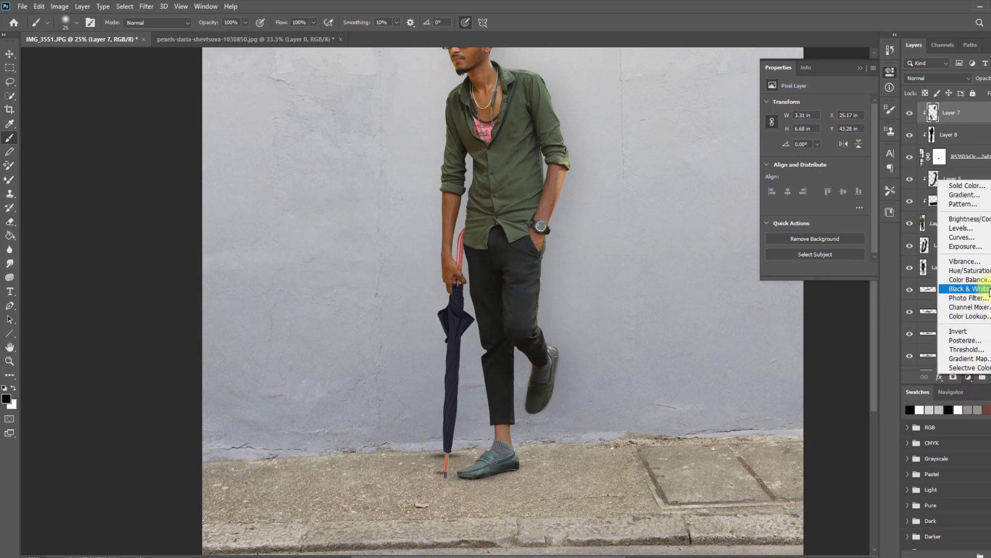
pyautogui.click(967, 270)
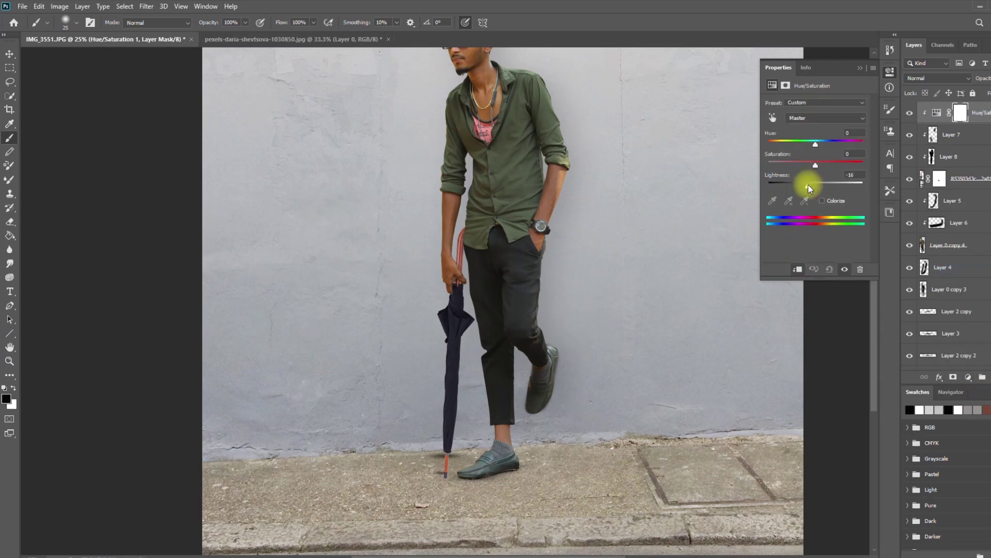
# Find and delete the leftover shadow layer on the ground behind the umbrella's lower end.
pyautogui.click(950, 202)
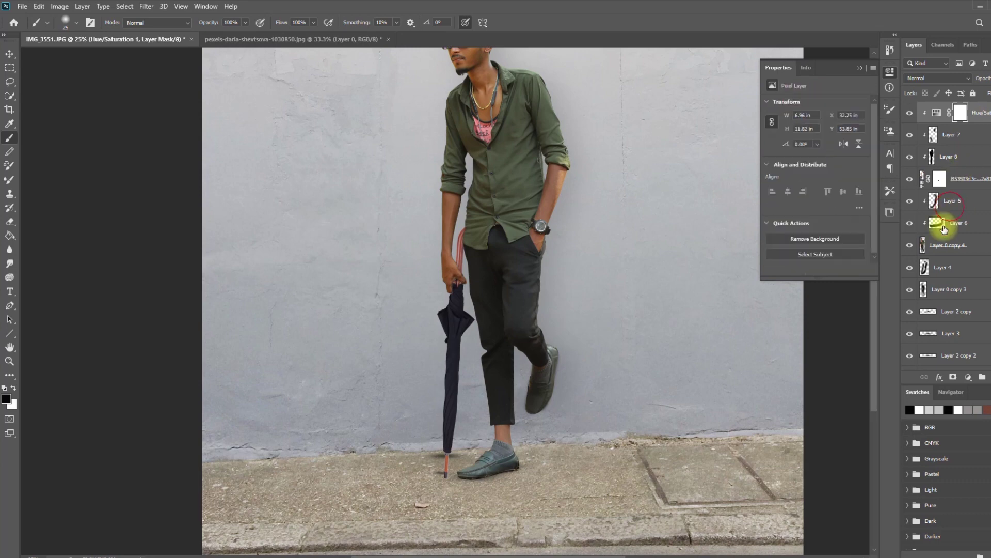
pyautogui.keyDown('ctrl'); pyautogui.click(443, 479); pyautogui.keyUp('ctrl')
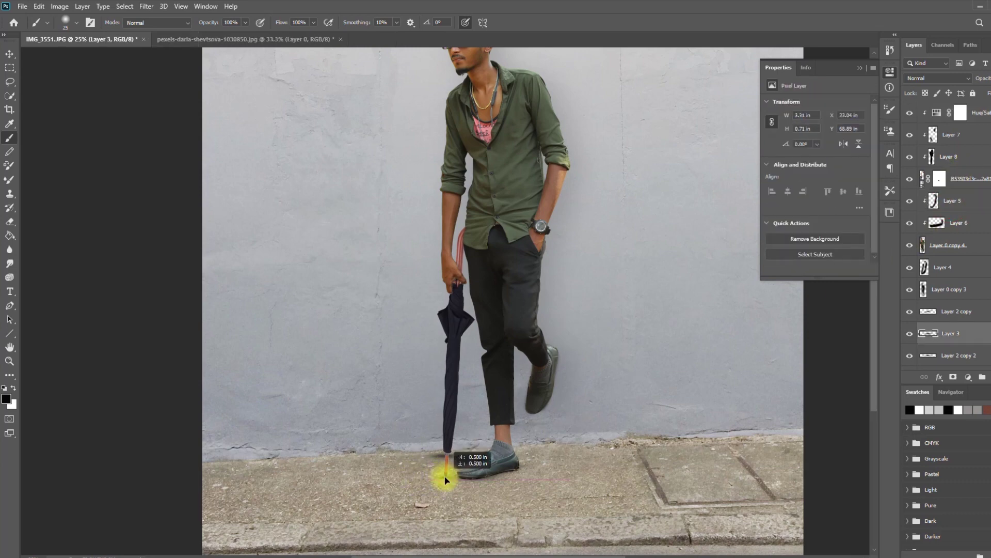
pyautogui.keyDown('ctrl'); pyautogui.click(441, 458); pyautogui.keyUp('ctrl')
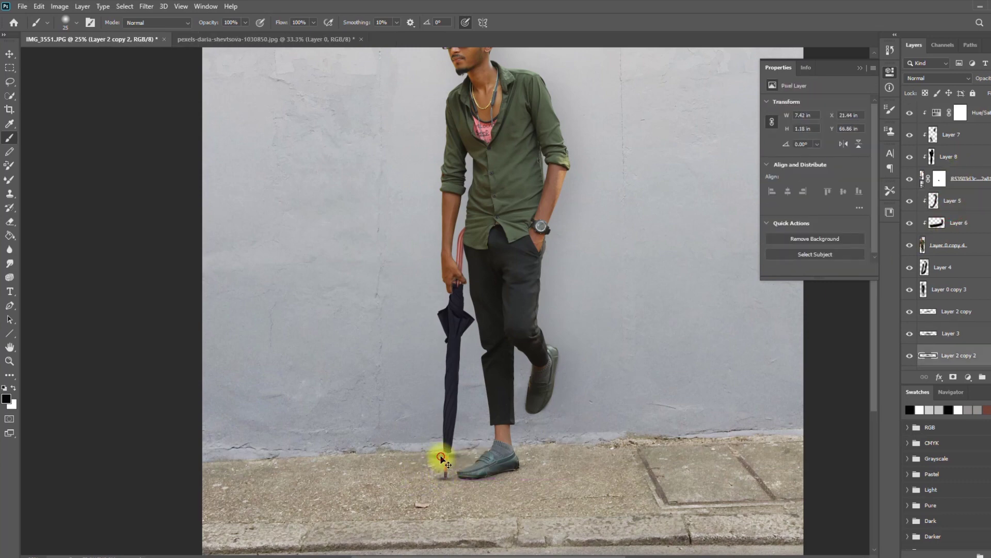
pyautogui.moveTo(552, 416); pyautogui.dragTo(532, 477)
pyautogui.hotkey('ctrl', 'z')
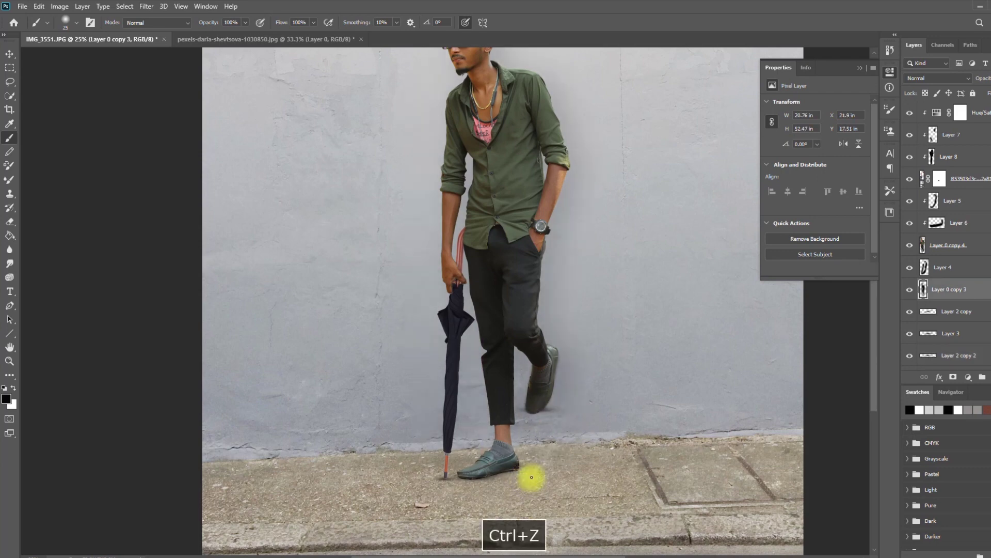
pyautogui.moveTo(454, 458); pyautogui.dragTo(383, 469)
pyautogui.press('Delete')
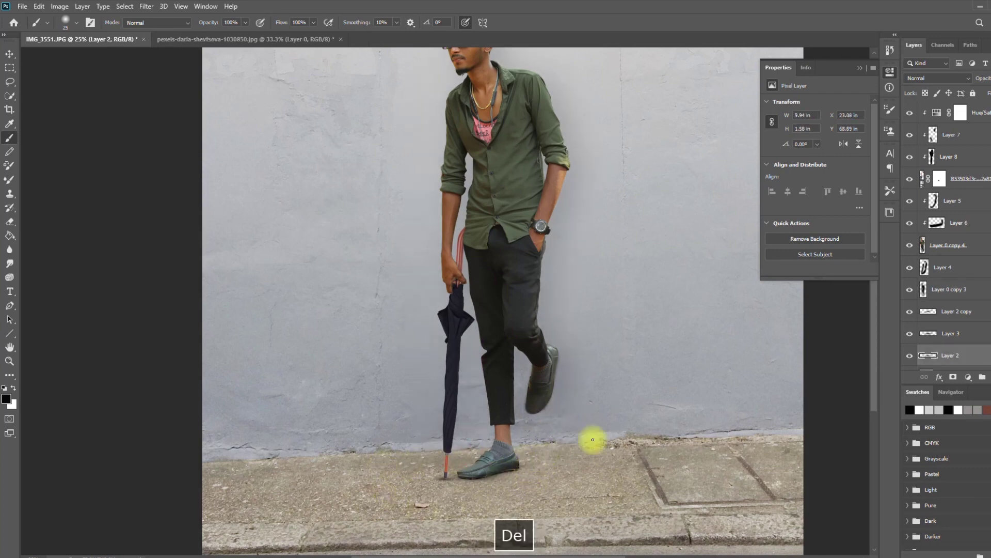
# Remove the small blemishes from the forehead and cheek on the man's layer with a 15 px Spot Healing Brush.
pyautogui.scroll(3, 599, 424)
pyautogui.scroll(-1, 617, 362)
pyautogui.hotkey('ctrl', '-')
pyautogui.hotkey('ctrl', '-')
pyautogui.hotkey('ctrl', '=')
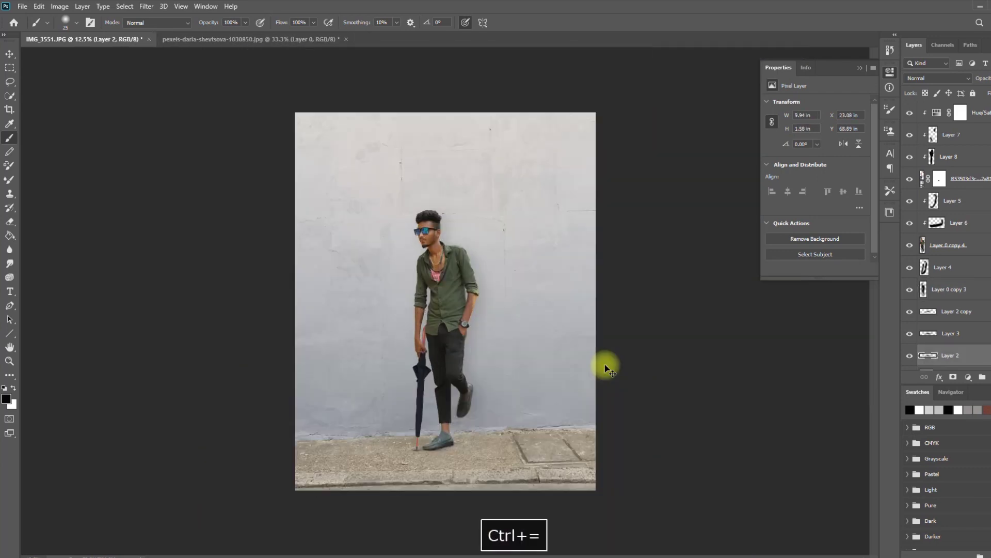
pyautogui.hotkey('ctrl', '=')
pyautogui.hotkey('ctrl', '=')
pyautogui.hotkey('ctrl', '=')
pyautogui.hotkey('ctrl', '=')
pyautogui.hotkey('ctrl', '=')
pyautogui.press('space')
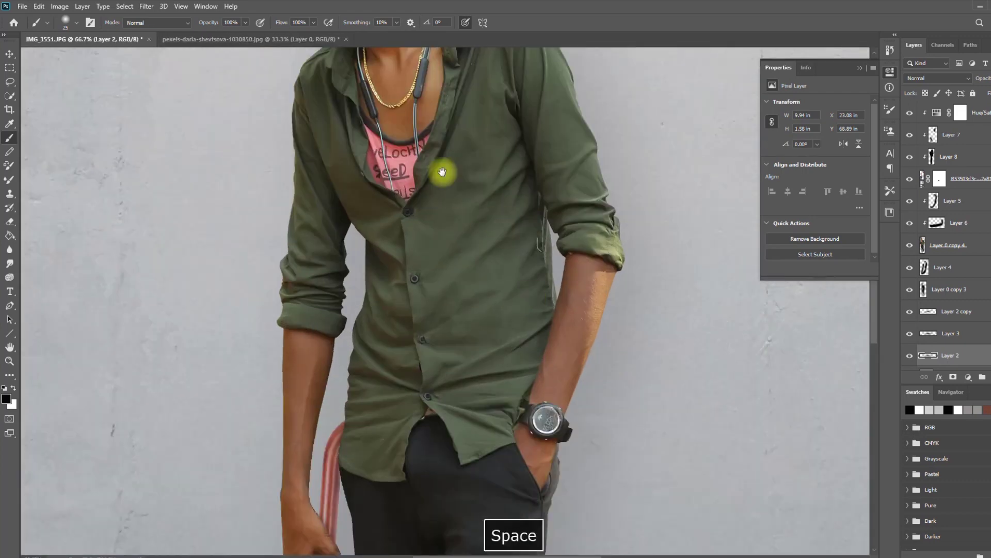
pyautogui.moveTo(442, 168); pyautogui.dragTo(480, 333)
pyautogui.click(948, 245)
pyautogui.hotkey('ctrl', '=')
pyautogui.hotkey('ctrl', '=')
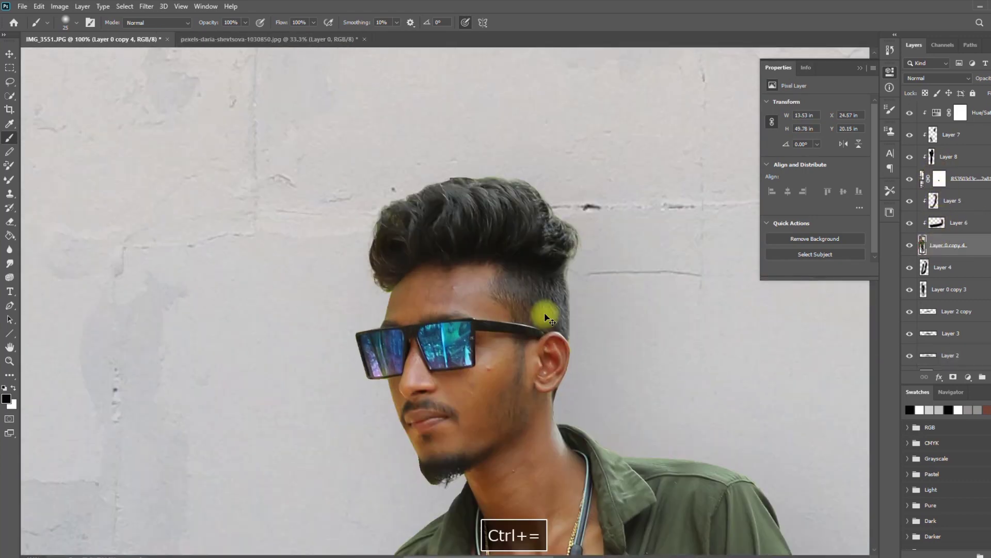
pyautogui.click(9, 375)
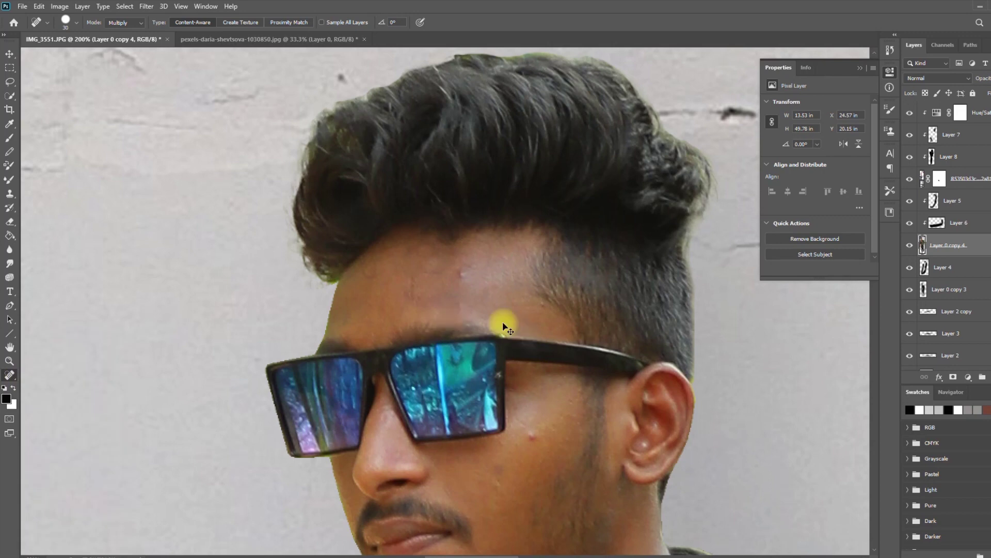
pyautogui.hotkey('ctrl', 'z')
pyautogui.press('[')
pyautogui.press('[')
pyautogui.scroll(-2, 467, 289)
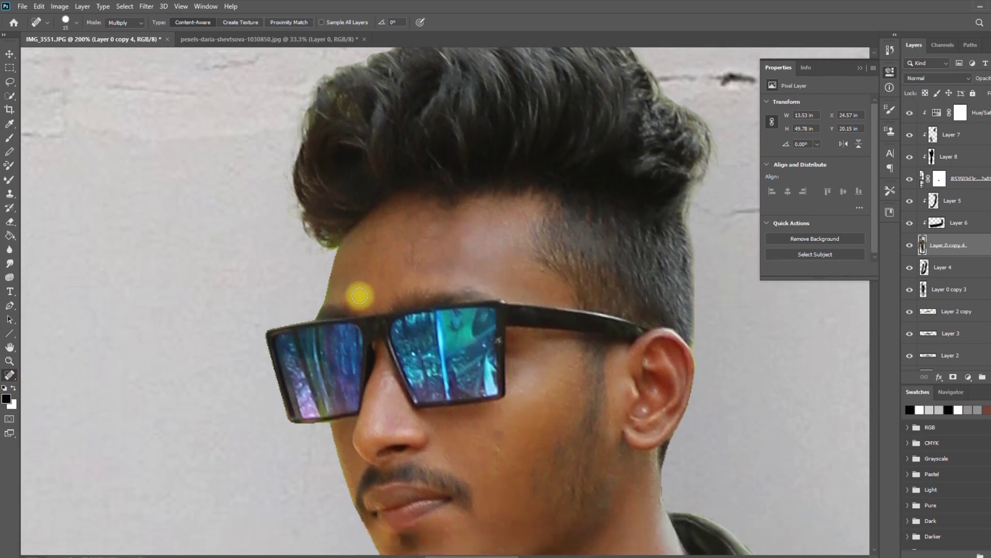
# Save the layered document as IMG_3551.psd, accepting the format options.
pyautogui.hotkey('ctrl', '-')
pyautogui.hotkey('ctrl', '-')
pyautogui.hotkey('ctrl', '-')
pyautogui.hotkey('ctrl', '-')
pyautogui.hotkey('ctrl', '-')
pyautogui.hotkey('ctrl', '-')
pyautogui.click(23, 6)
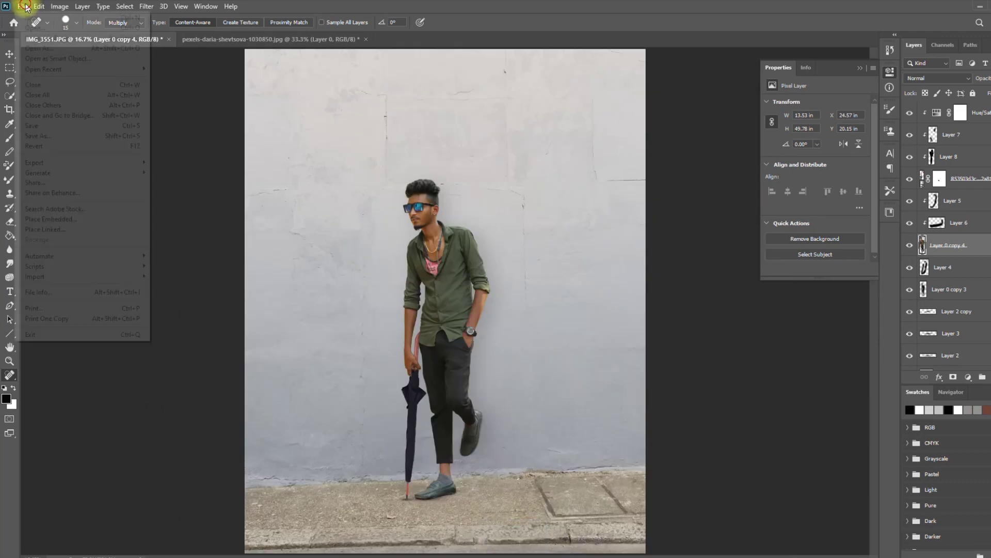
pyautogui.click(78, 136)
pyautogui.click(421, 409)
pyautogui.click(628, 163)
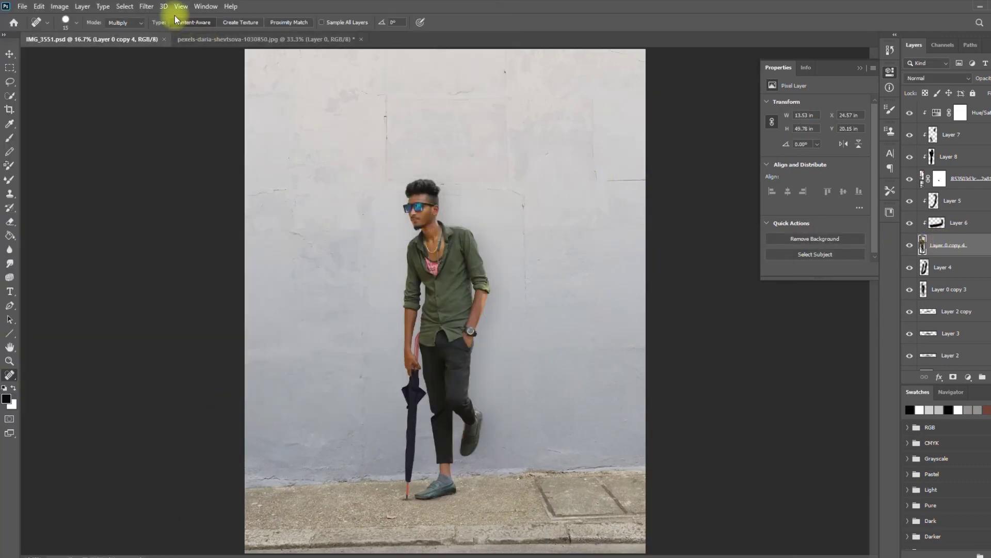
# Start the Camera Raw Filter on the man's layer and set Whites to +12, Shadows to +7 and Highlights to +9.
pyautogui.click(146, 6)
pyautogui.click(194, 68)
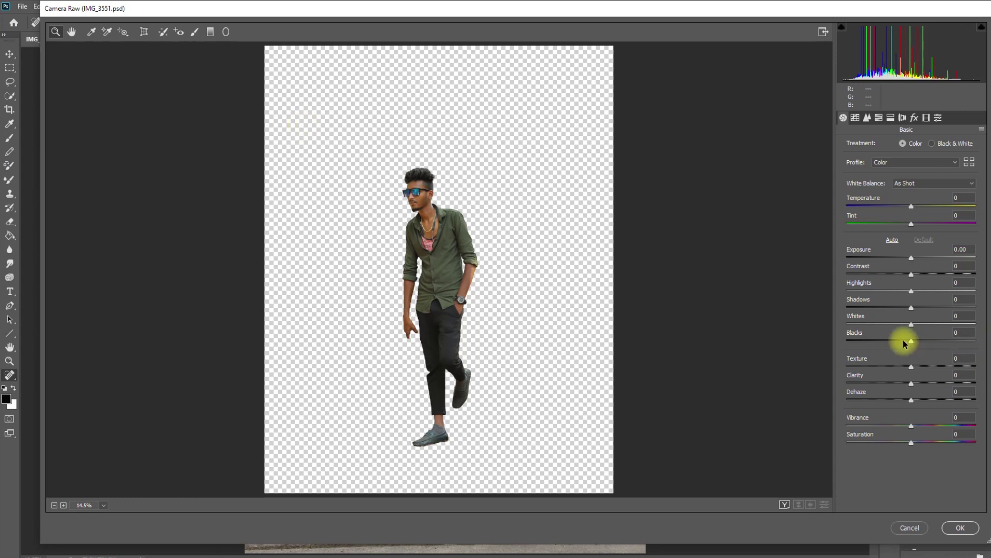
pyautogui.click(918, 324)
pyautogui.click(916, 307)
pyautogui.click(917, 292)
# Set HSL luminance to +36 for Reds and +39 for Oranges, and saturation to -18 for Oranges and +20 for Reds.
pyautogui.click(879, 117)
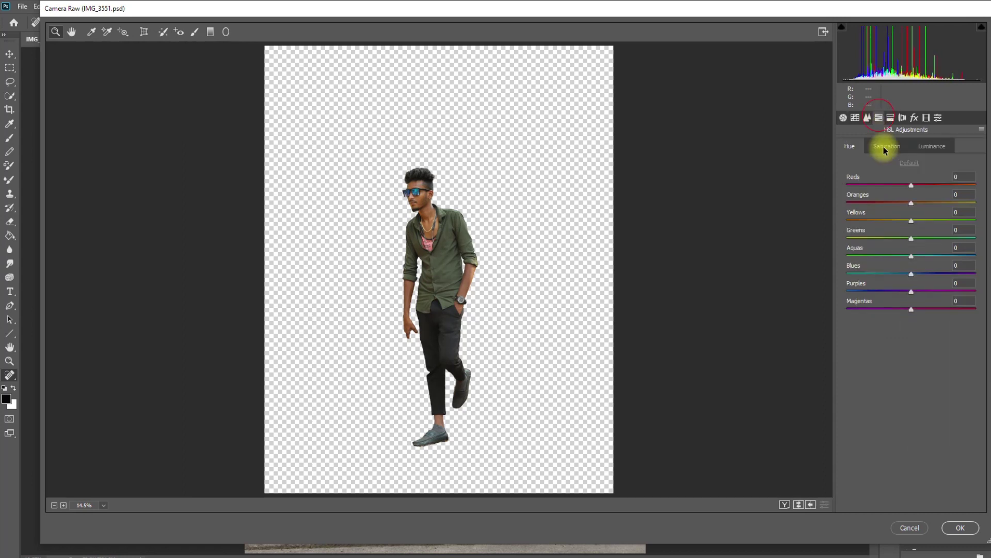
pyautogui.click(932, 146)
pyautogui.moveTo(923, 201); pyautogui.dragTo(937, 203)
pyautogui.click(928, 184)
pyautogui.click(890, 147)
pyautogui.click(900, 202)
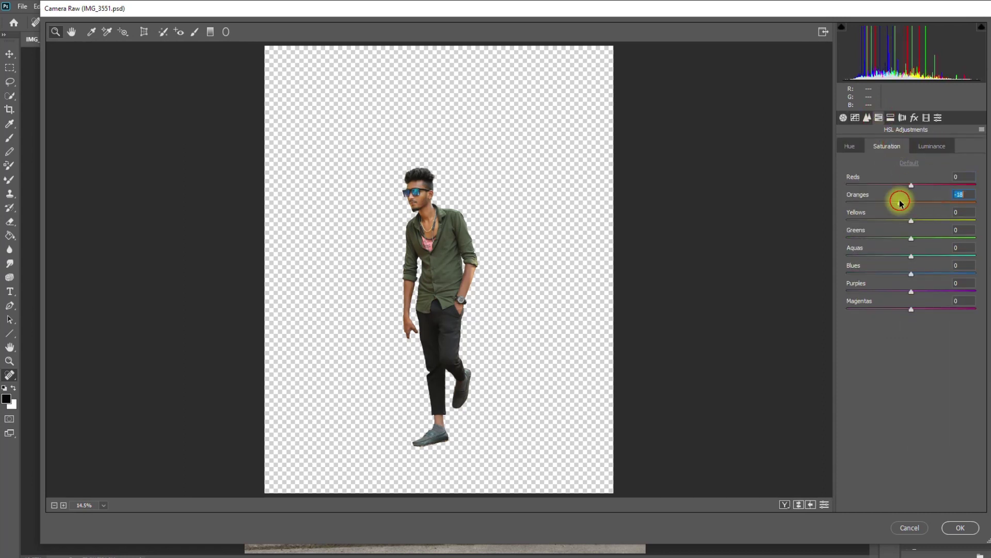
pyautogui.click(924, 185)
# Raise Shadows to +13, set luminance to -18 for Greens, -17 for Aquas and -12 for Blues, and apply the filter.
pyautogui.click(843, 118)
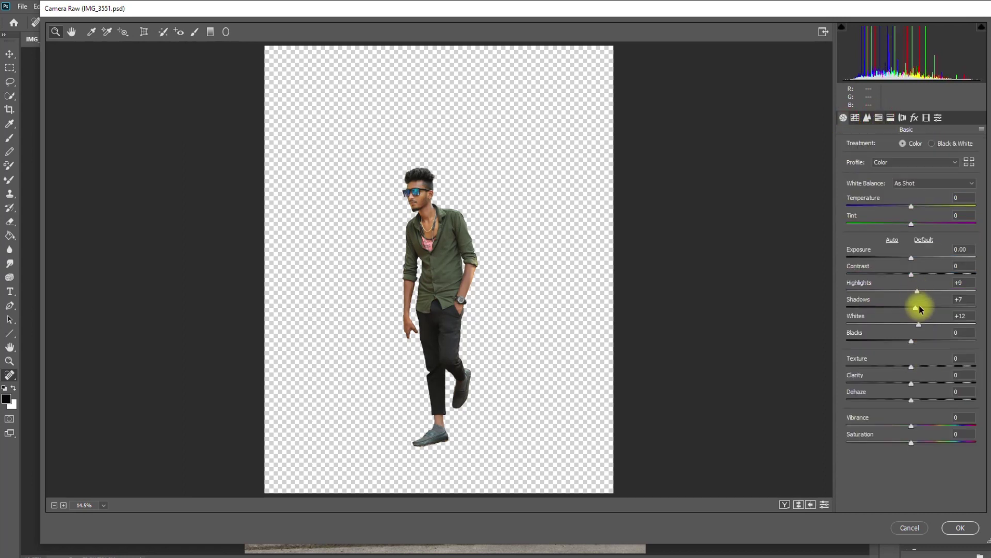
pyautogui.click(467, 224)
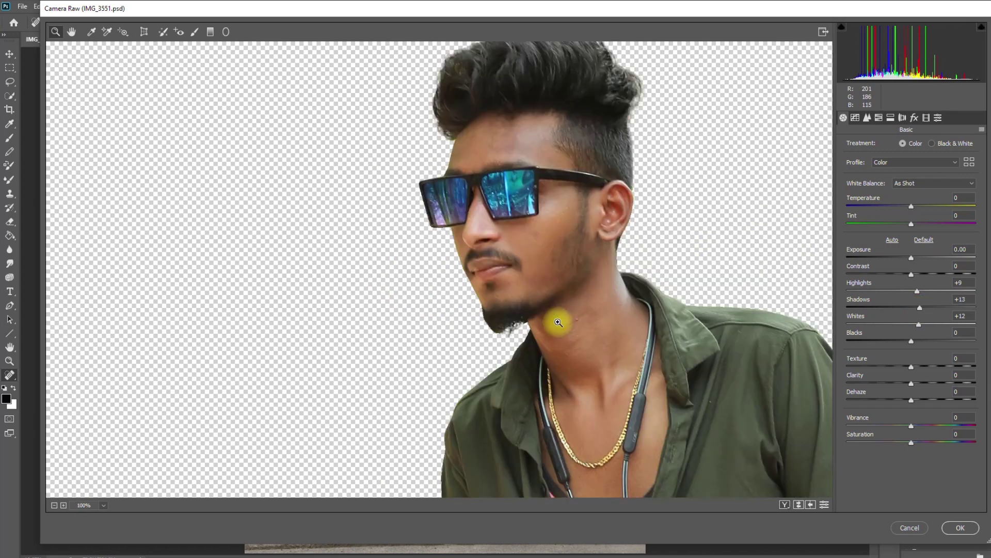
pyautogui.click(879, 117)
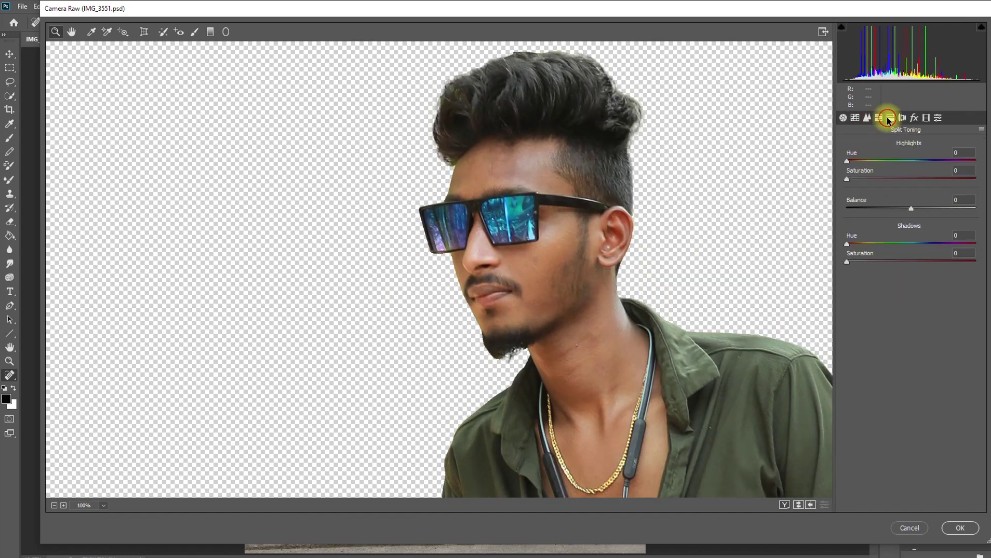
pyautogui.click(871, 118)
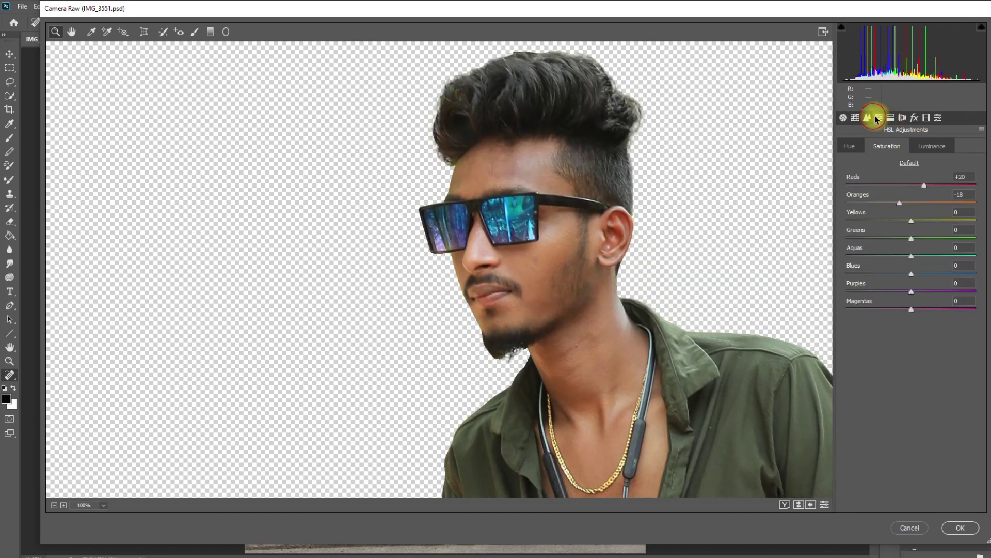
pyautogui.click(898, 148)
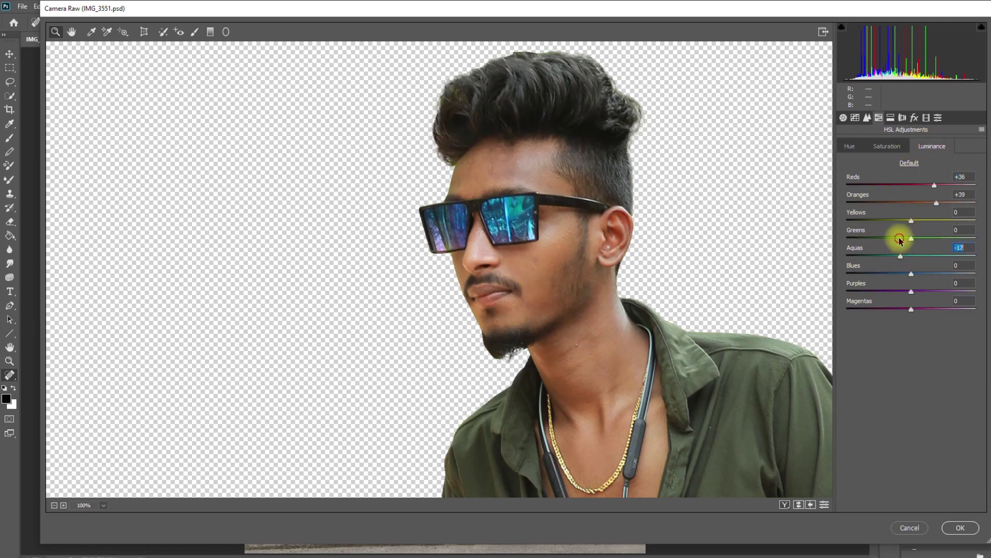
pyautogui.click(900, 238)
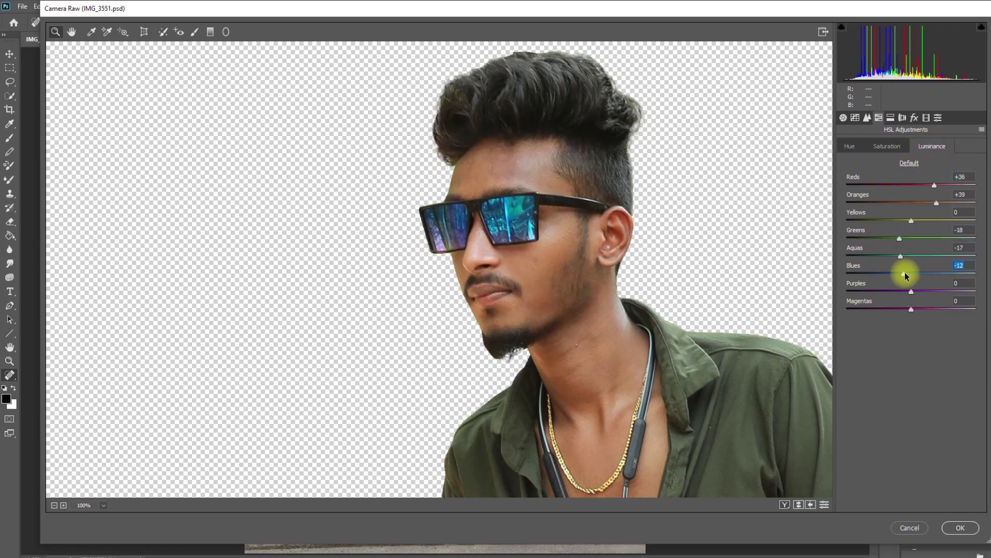
pyautogui.click(961, 527)
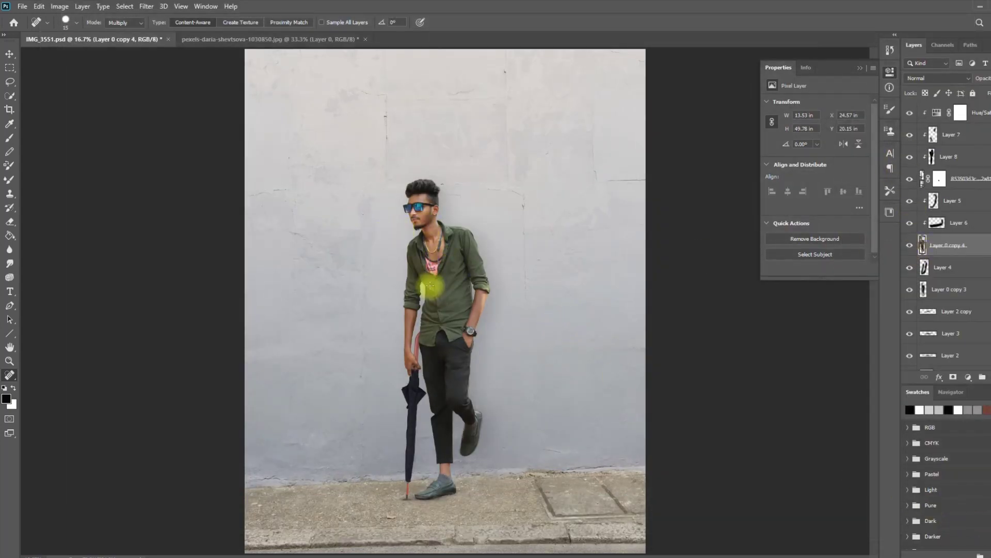
# Smooth the skin on the man's cheek with the Mixer Brush.
pyautogui.hotkey('ctrl', '=')
pyautogui.hotkey('ctrl', '=')
pyautogui.hotkey('ctrl', '=')
pyautogui.hotkey('ctrl', '=')
pyautogui.hotkey('ctrl', '=')
pyautogui.moveTo(357, 208); pyautogui.dragTo(455, 384)
pyautogui.hotkey('ctrl', '=')
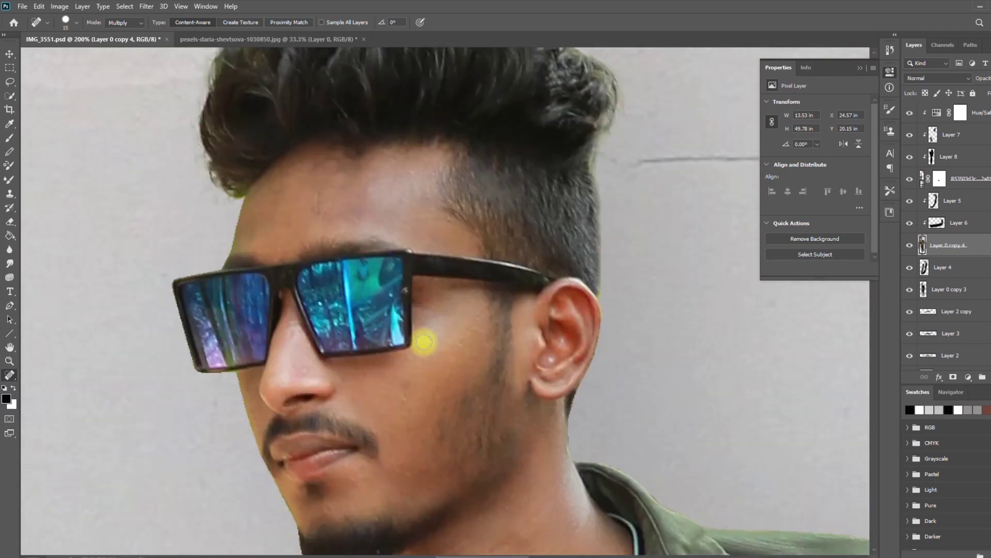
pyautogui.click(10, 179)
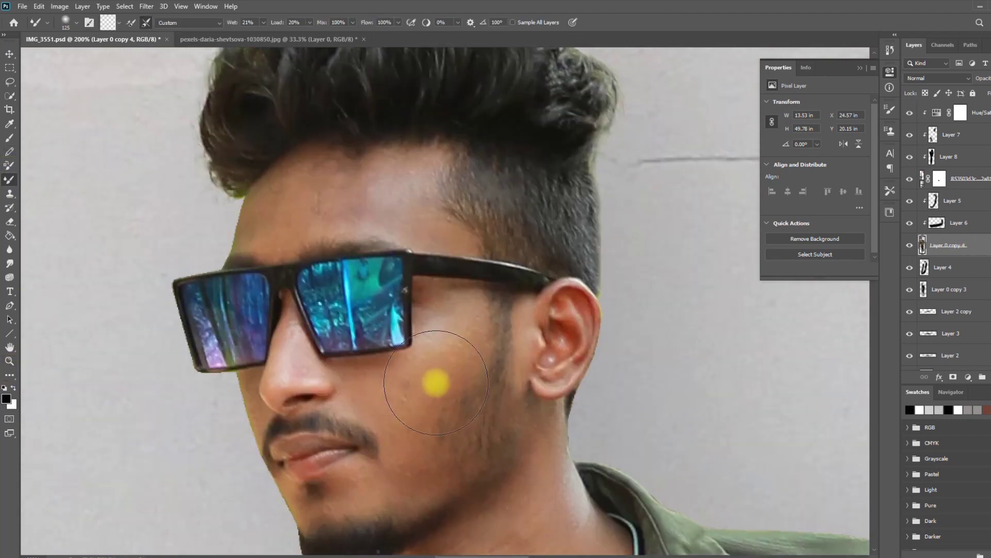
pyautogui.press('[')
pyautogui.press('[')
pyautogui.press('[')
pyautogui.press('[')
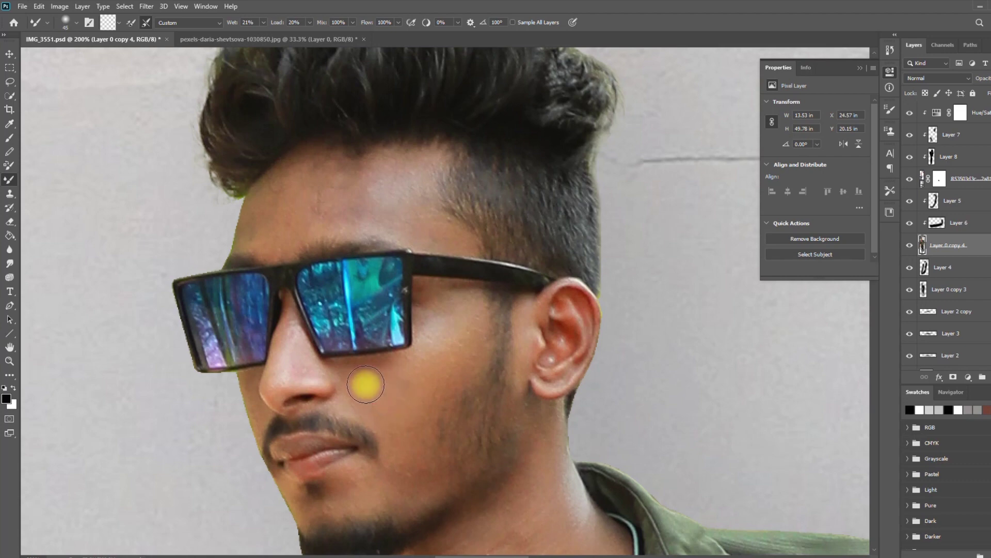
pyautogui.press(']')
pyautogui.press(']')
pyautogui.moveTo(438, 332)
pyautogui.mouseDown()
pyautogui.moveTo(450, 365)
pyautogui.moveTo(423, 388)
pyautogui.moveTo(406, 423)
pyautogui.mouseUp()
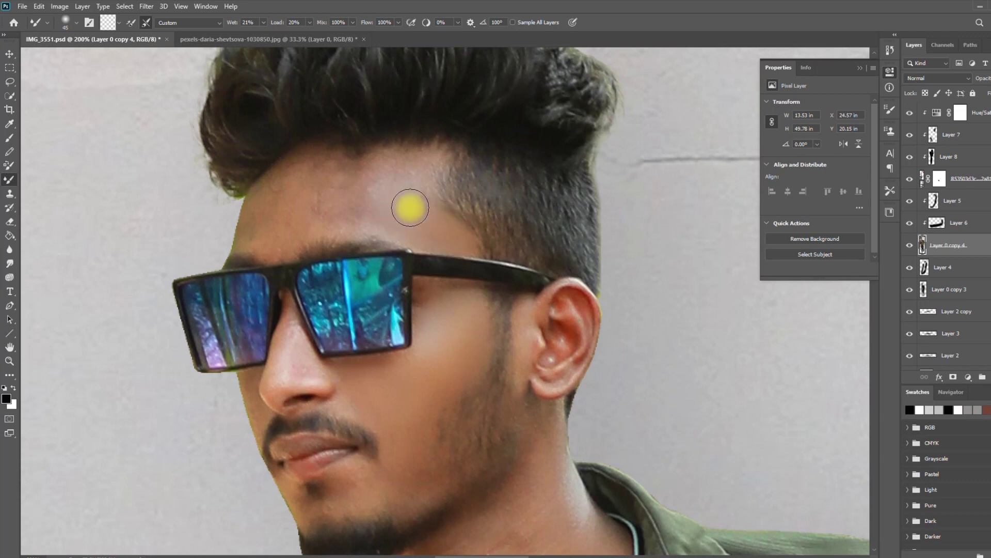
# Blend the forehead skin, loading the man's layer outline as a selection to confine the strokes.
pyautogui.moveTo(408, 178); pyautogui.dragTo(324, 198)
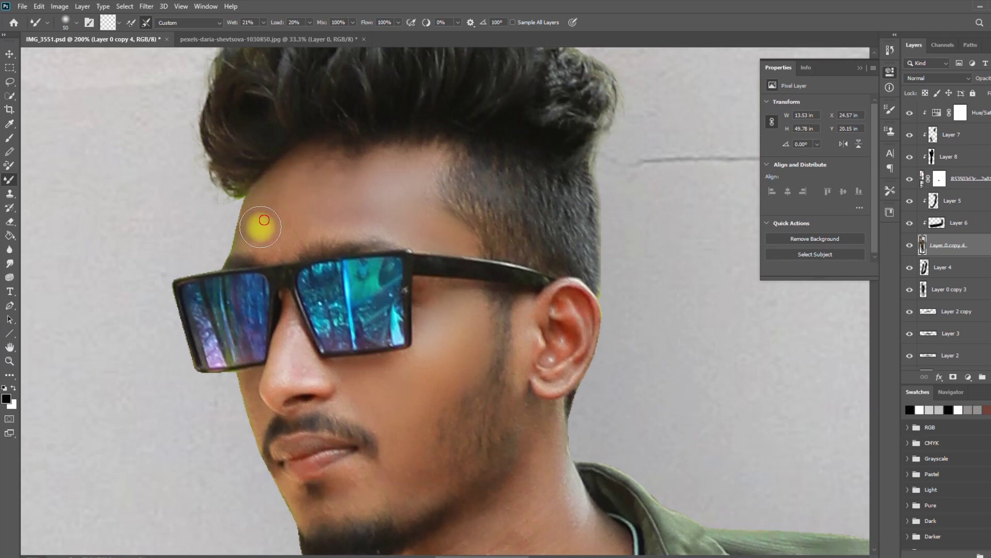
pyautogui.keyDown('ctrl'); pyautogui.click(922, 246); pyautogui.keyUp('ctrl')
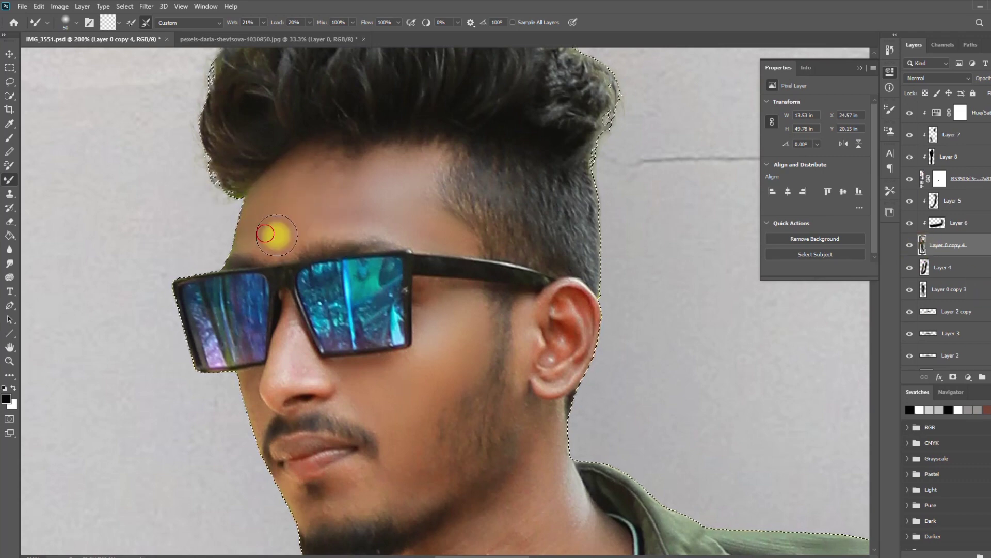
pyautogui.press('[')
# Smooth the nose with a smaller Mixer Brush, keeping the man's outline selected.
pyautogui.scroll(-3, 385, 184)
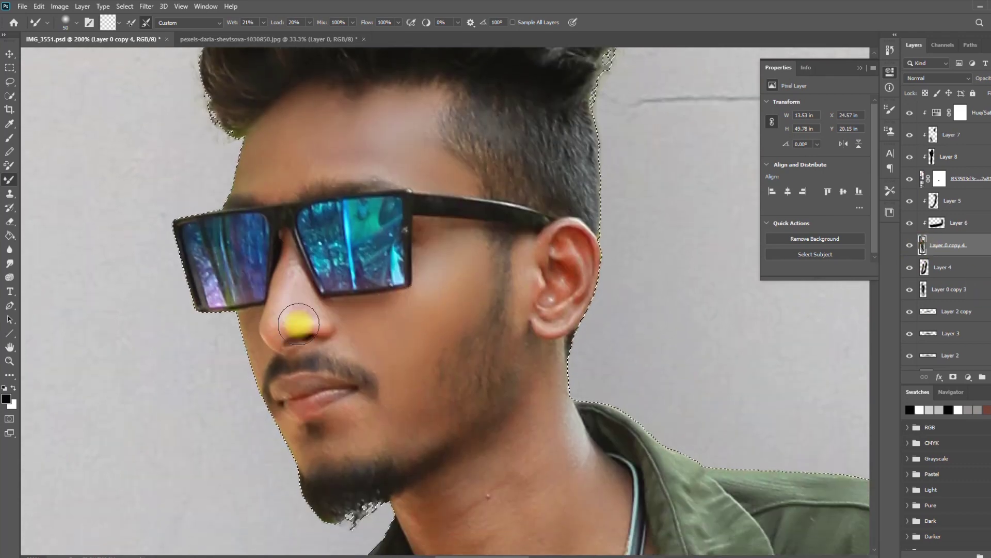
pyautogui.press('[')
pyautogui.press('[')
pyautogui.press(']')
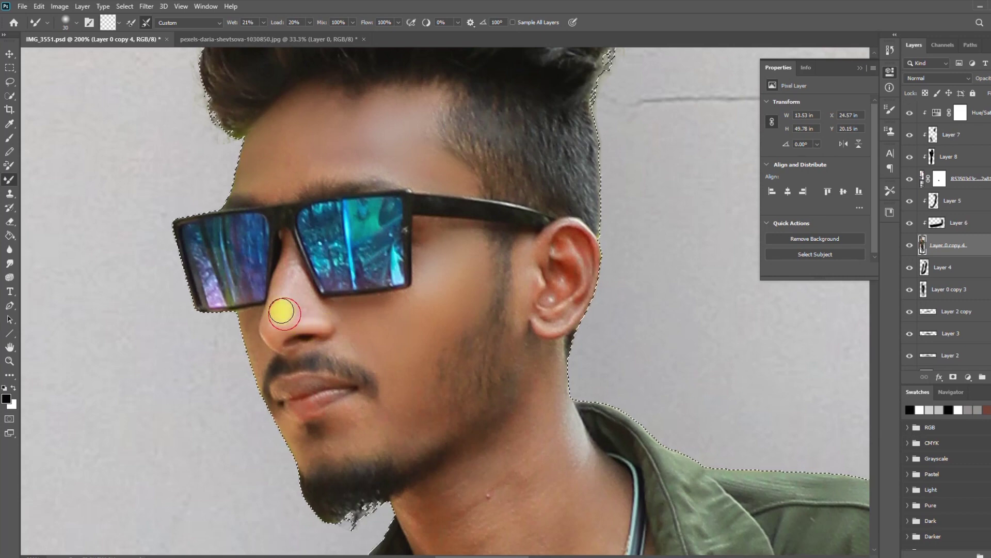
pyautogui.press('[')
pyautogui.hotkey('ctrl', 'd')
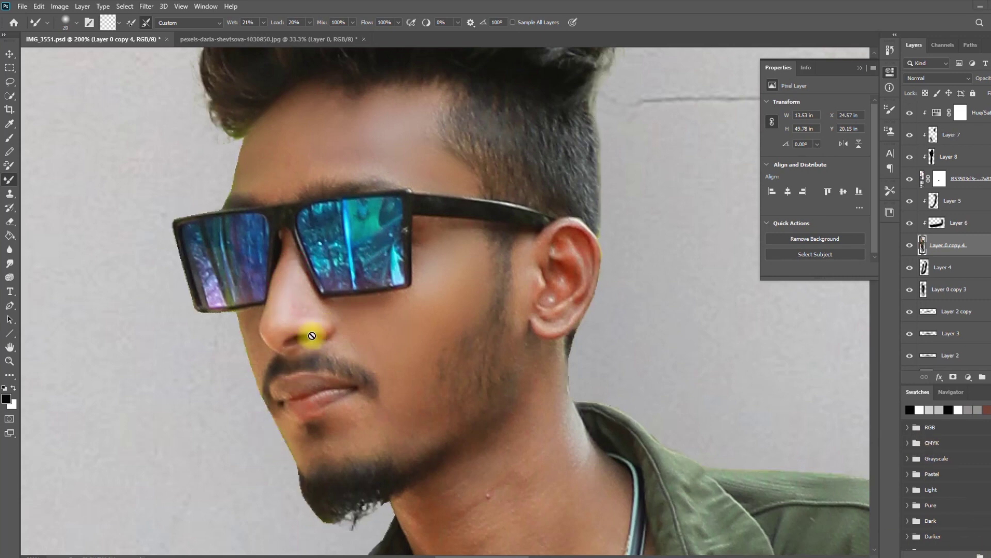
pyautogui.press('space')
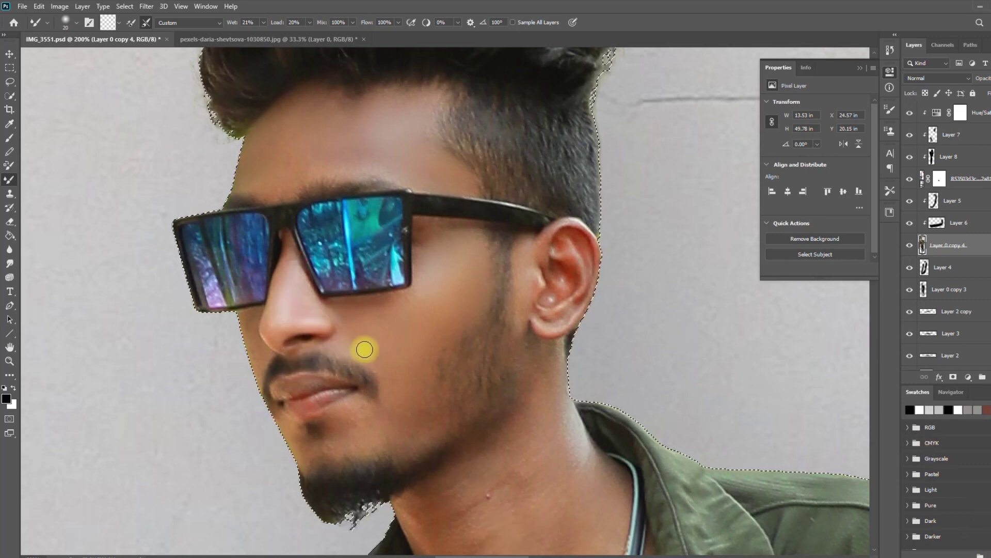
pyautogui.moveTo(310, 302); pyautogui.dragTo(305, 312)
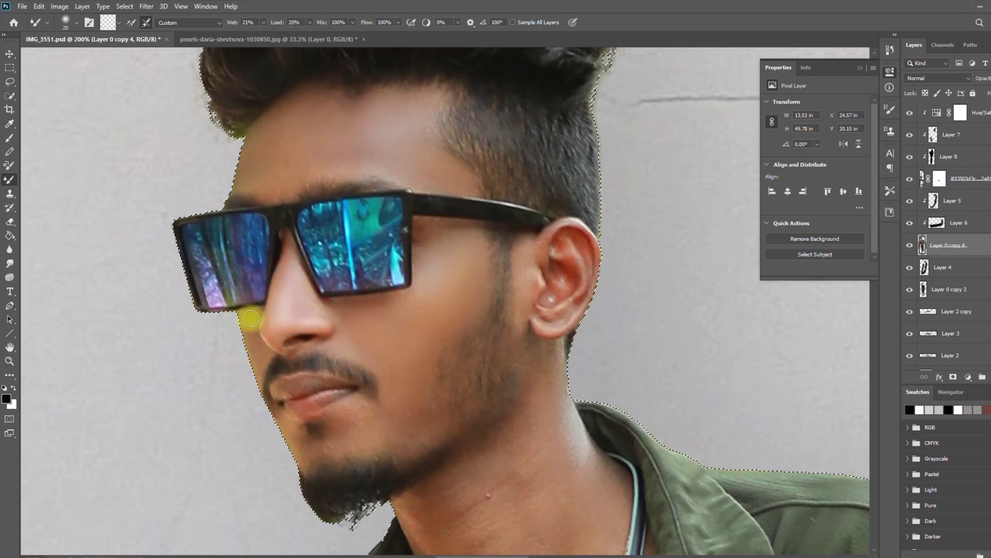
# Blend the skin under the sunglasses' temple arm and along the edge of the lens.
pyautogui.moveTo(460, 240)
pyautogui.mouseDown()
pyautogui.moveTo(446, 227)
pyautogui.moveTo(464, 231)
pyautogui.mouseUp()
pyautogui.moveTo(422, 259); pyautogui.dragTo(415, 305)
pyautogui.scroll(-2, 365, 366)
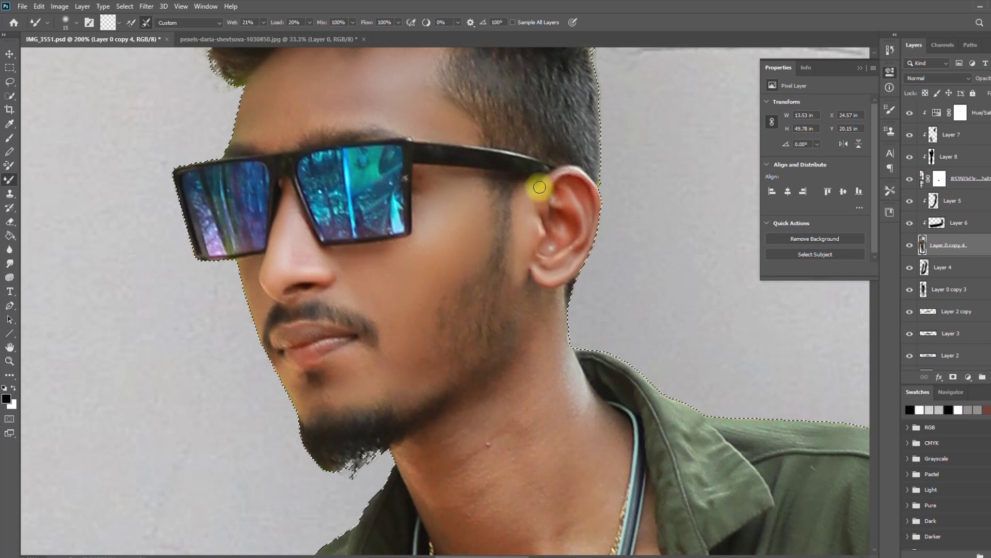
# Smooth the blemish and uneven skin on the upper neck, undoing one stroke and repainting with a smaller brush.
pyautogui.moveTo(447, 314); pyautogui.dragTo(423, 277)
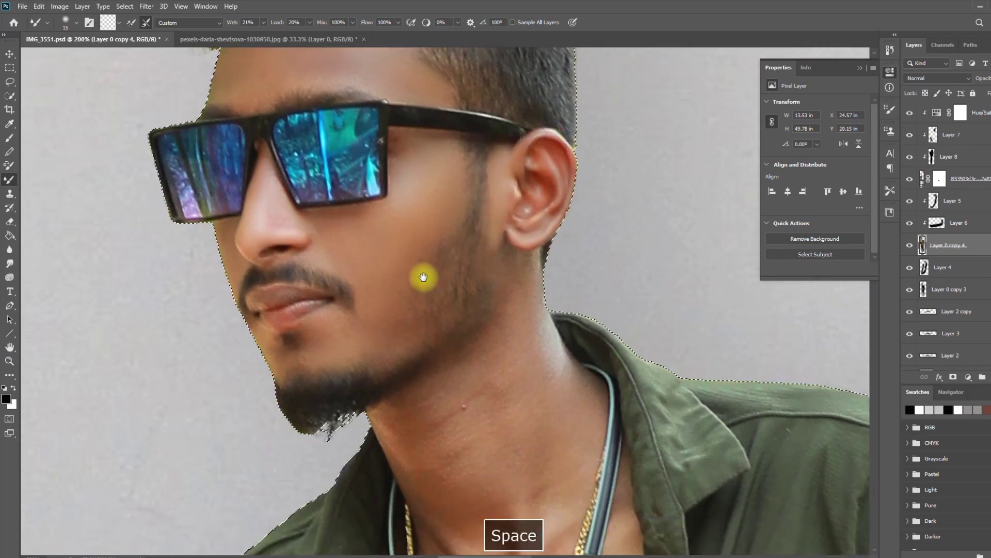
pyautogui.press(']')
pyautogui.press(']')
pyautogui.press(']')
pyautogui.press(']')
pyautogui.press(']')
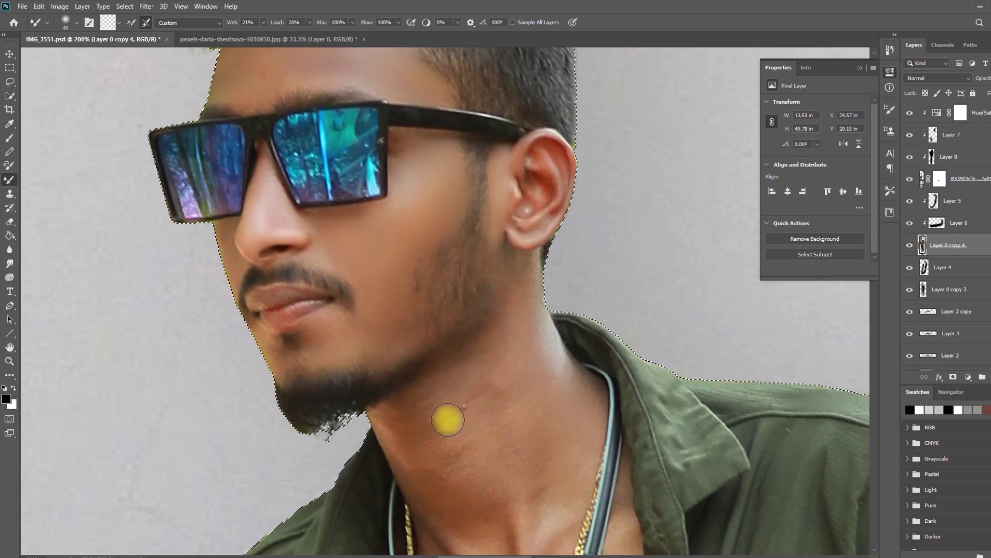
pyautogui.hotkey('ctrl', 'z')
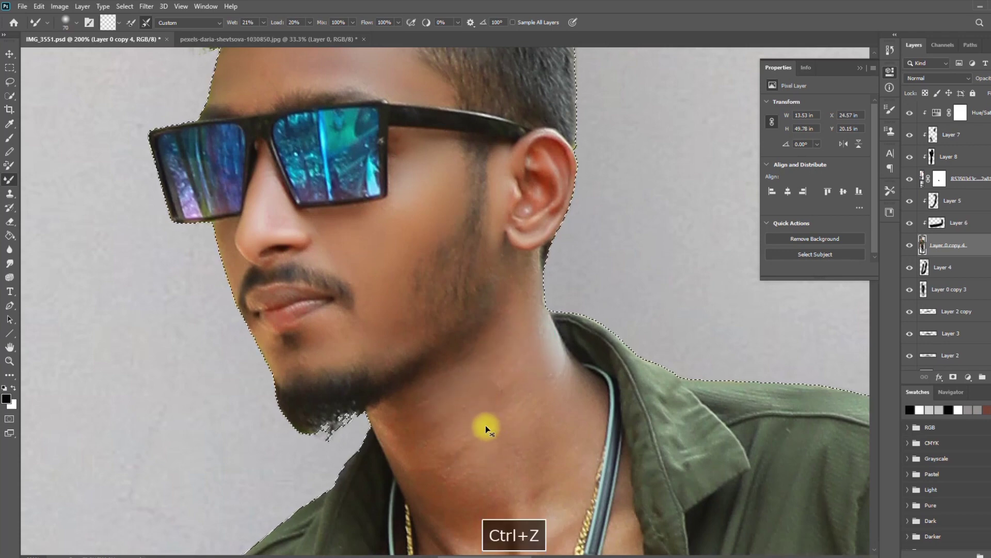
pyautogui.press('[')
pyautogui.press('[')
pyautogui.press('[')
pyautogui.moveTo(513, 357)
pyautogui.mouseDown()
pyautogui.moveTo(475, 369)
pyautogui.moveTo(520, 500)
pyautogui.mouseUp()
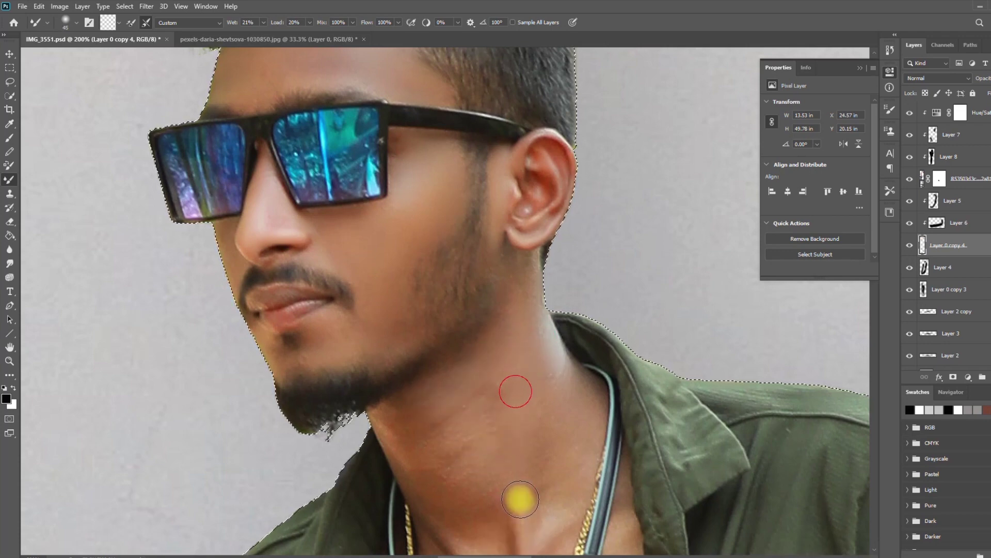
# Blend the rough skin on the throat down toward the base of the neck.
pyautogui.scroll(-2, 520, 499)
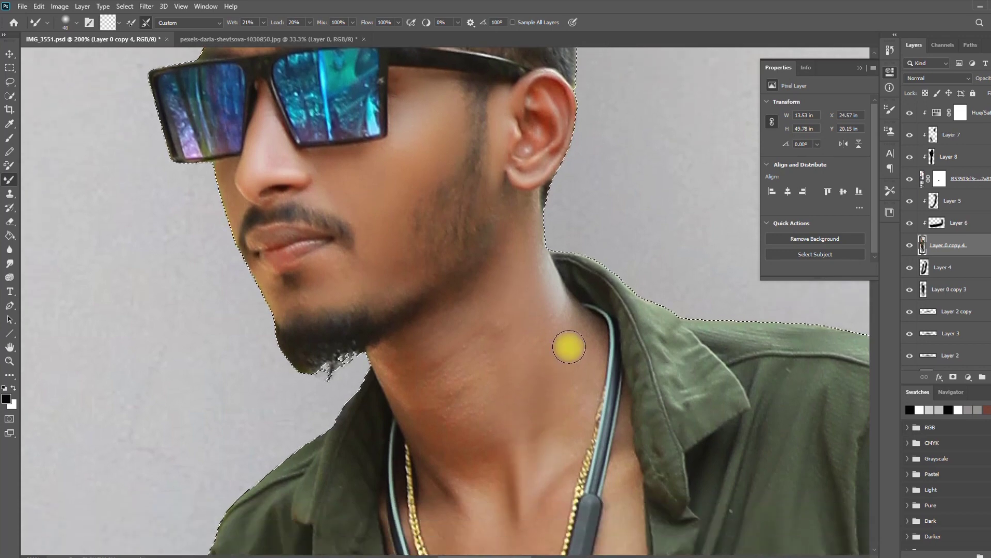
pyautogui.press(']')
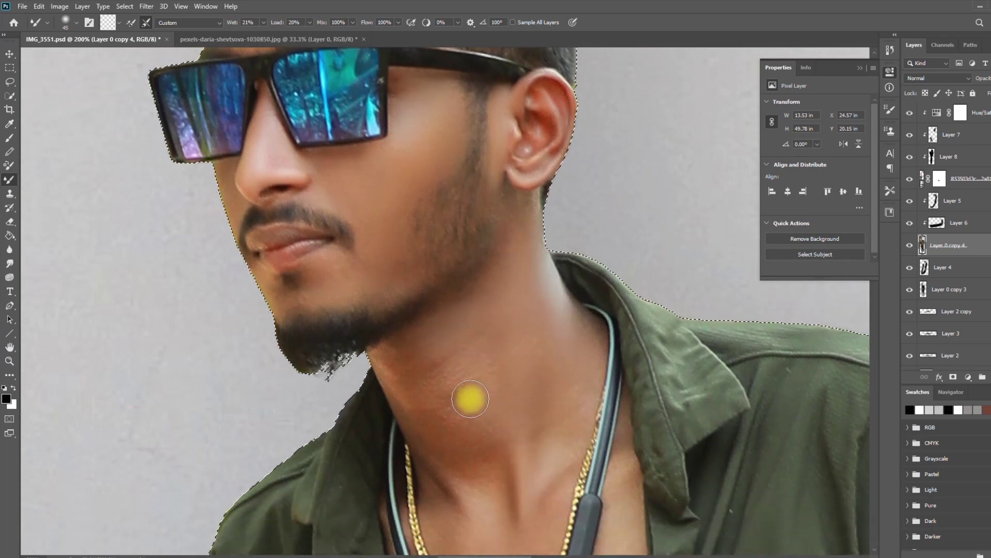
pyautogui.moveTo(471, 398)
pyautogui.mouseDown()
pyautogui.moveTo(433, 378)
pyautogui.moveTo(470, 363)
pyautogui.moveTo(431, 380)
pyautogui.moveTo(401, 366)
pyautogui.moveTo(436, 413)
pyautogui.moveTo(480, 402)
pyautogui.mouseUp()
pyautogui.press(']')
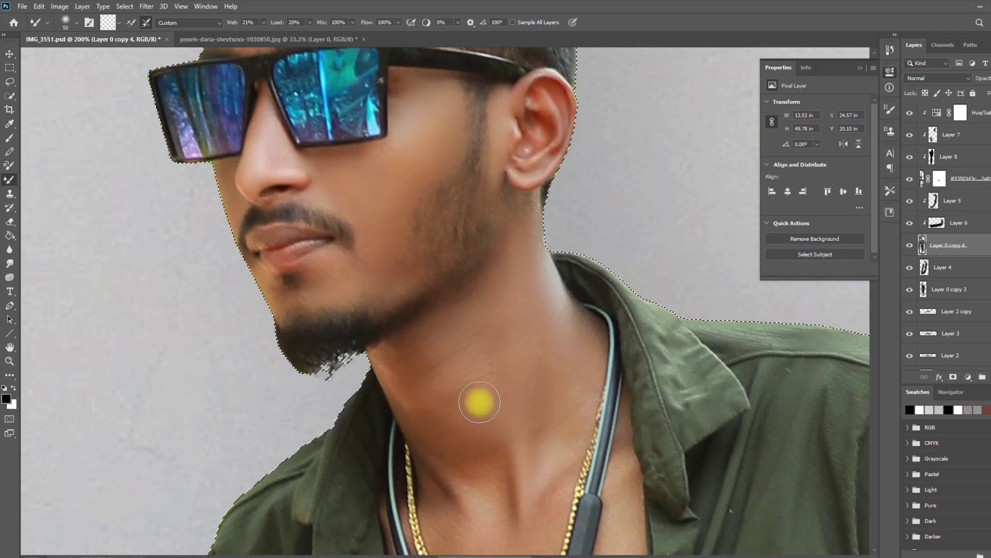
pyautogui.scroll(-2, 548, 382)
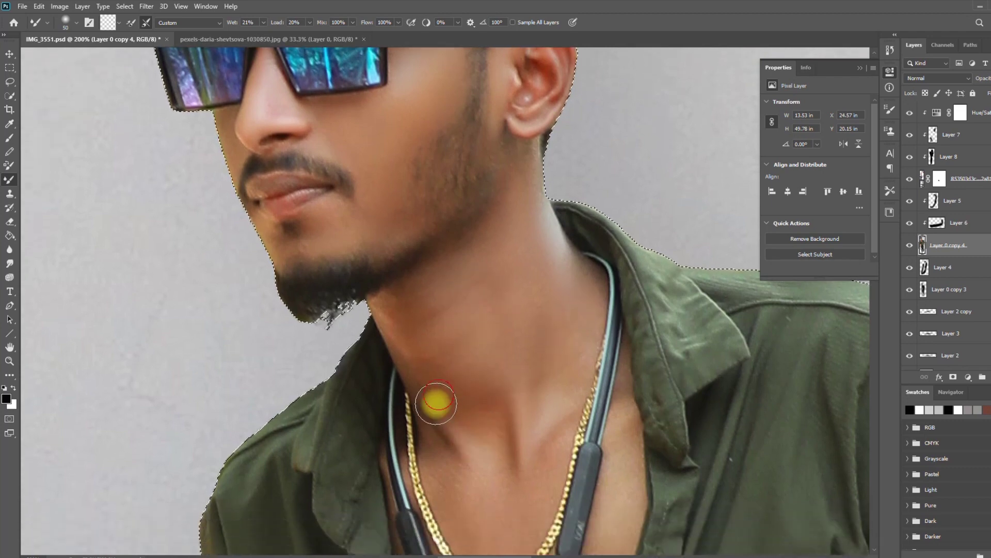
# Smooth the chest skin inside the gold chain and between the earphone cable and shirt collar.
pyautogui.scroll(-2, 478, 429)
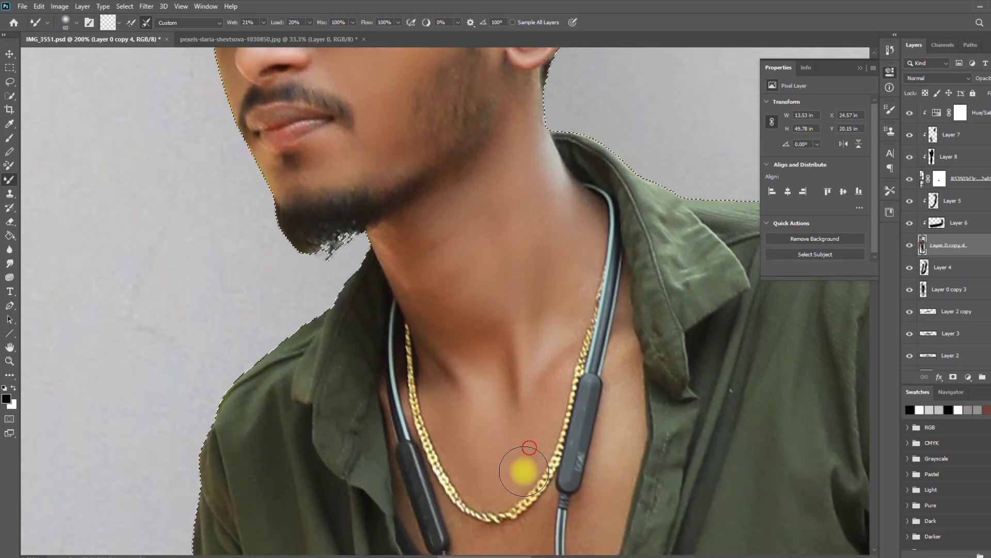
pyautogui.moveTo(502, 412); pyautogui.dragTo(544, 405)
pyautogui.press('[')
pyautogui.press('[')
pyautogui.press('[')
pyautogui.scroll(-1, 624, 347)
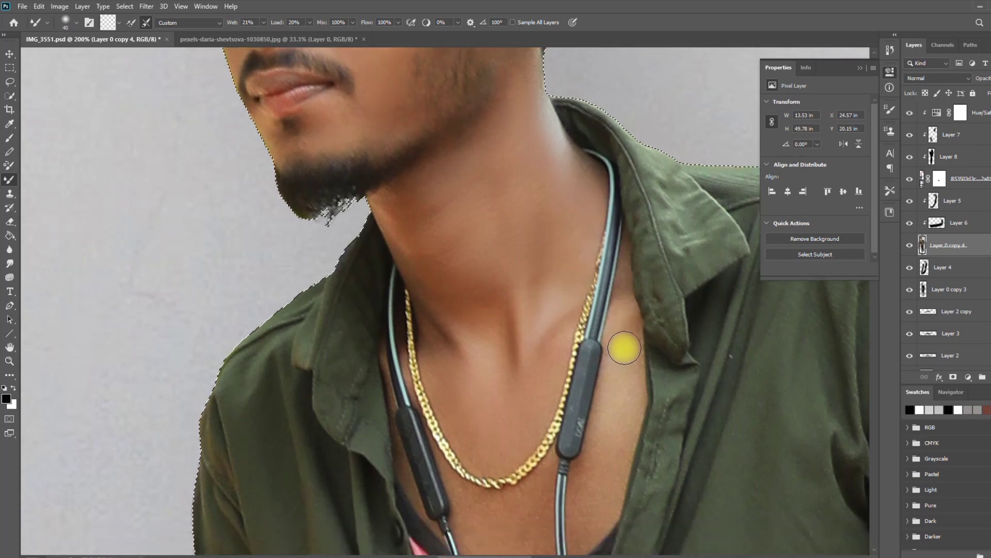
pyautogui.press('[')
pyautogui.scroll(-1, 625, 351)
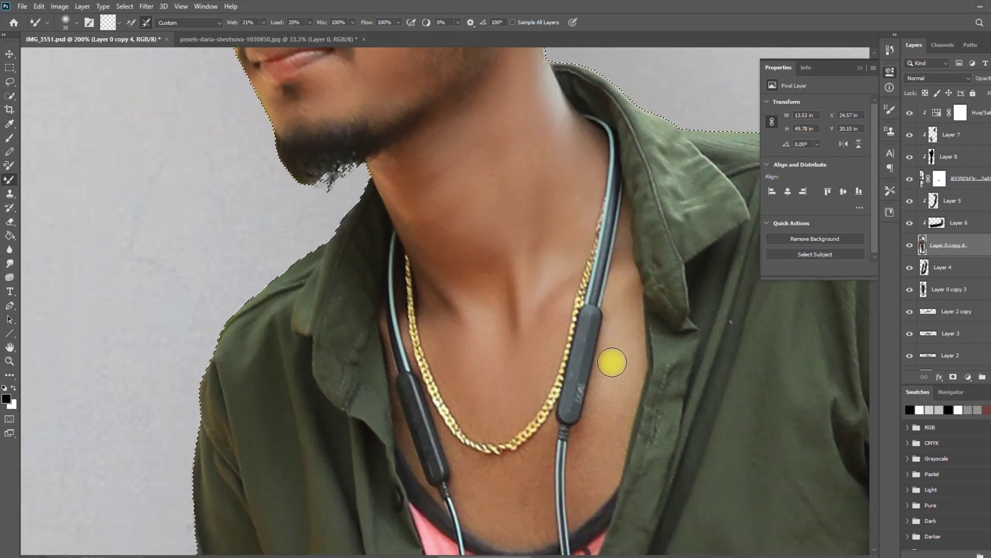
pyautogui.scroll(-1, 622, 367)
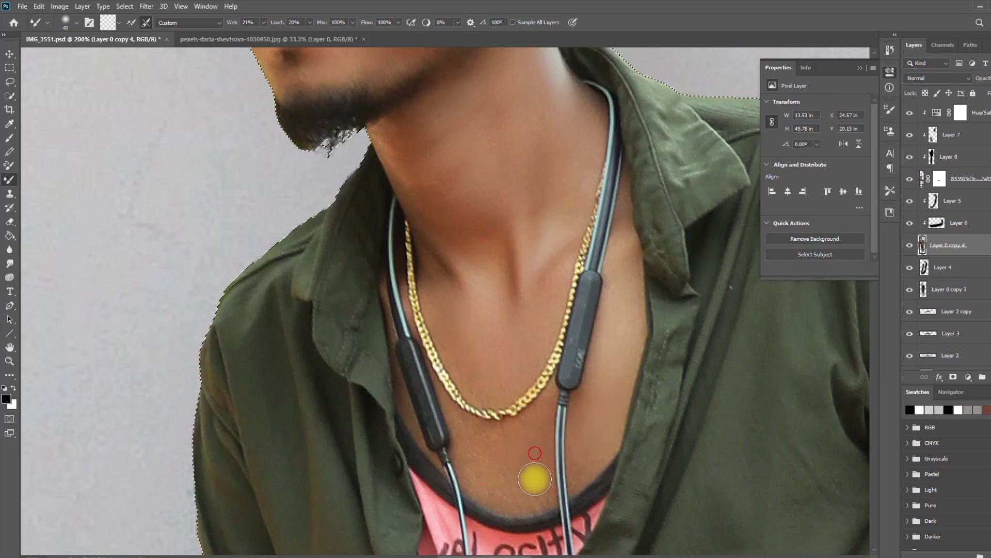
# Smooth the chest skin below the gold chain, down to the pink shirt's neckline.
pyautogui.press('[')
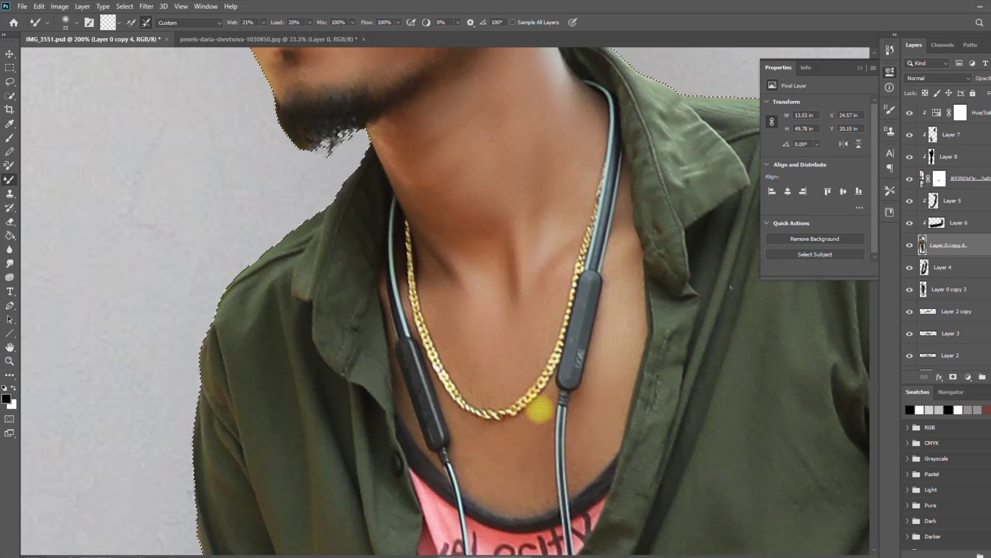
pyautogui.moveTo(476, 448)
pyautogui.mouseDown()
pyautogui.moveTo(471, 480)
pyautogui.moveTo(531, 492)
pyautogui.moveTo(522, 458)
pyautogui.moveTo(495, 457)
pyautogui.moveTo(542, 439)
pyautogui.moveTo(530, 449)
pyautogui.moveTo(482, 443)
pyautogui.mouseUp()
pyautogui.press(']')
pyautogui.moveTo(516, 492); pyautogui.dragTo(481, 489)
pyautogui.moveTo(454, 408)
pyautogui.mouseDown()
pyautogui.moveTo(489, 433)
pyautogui.moveTo(502, 423)
pyautogui.mouseUp()
# Even out the skin tones across the neck, from below the beard to the shirt collar.
pyautogui.scroll(1, 516, 410)
pyautogui.press(']')
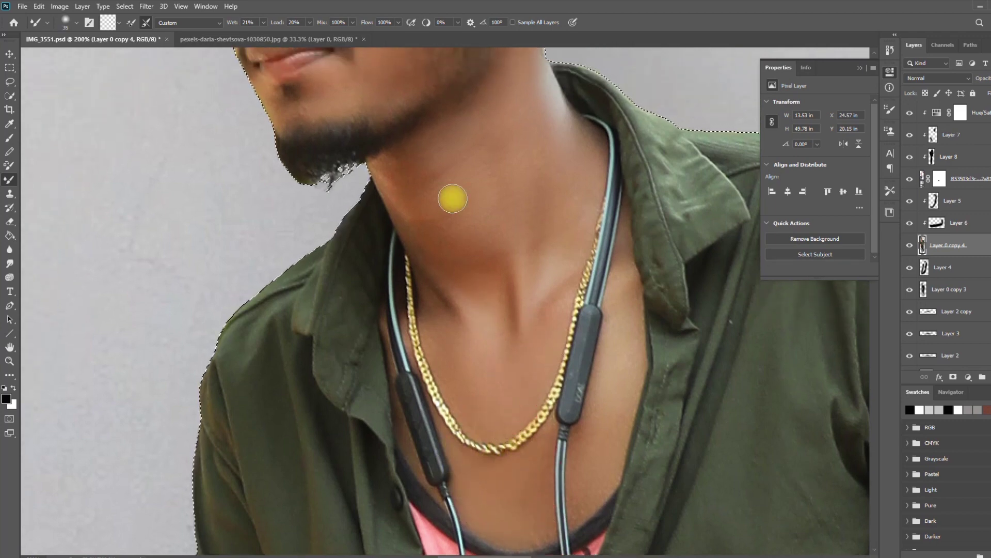
pyautogui.click(433, 163)
pyautogui.click(482, 156)
pyautogui.click(582, 162)
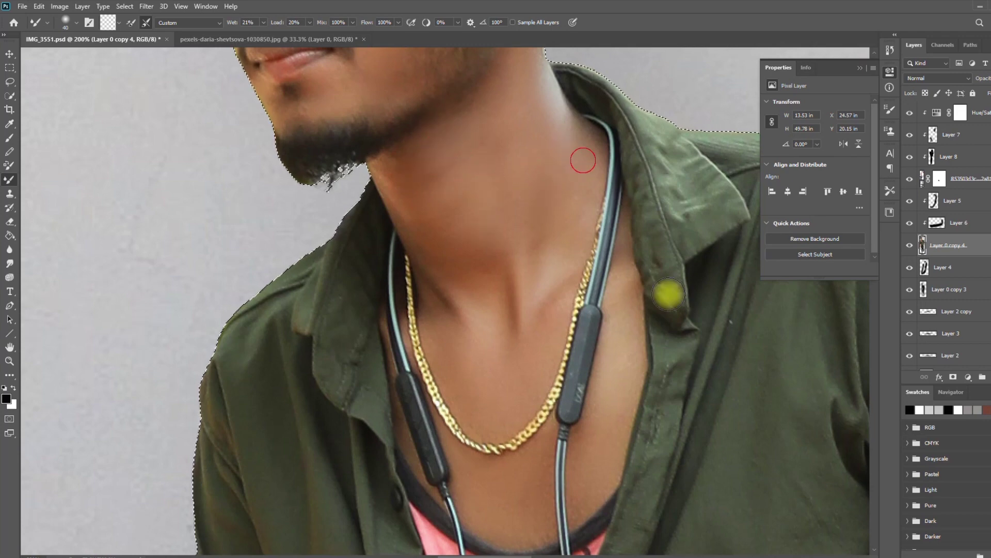
pyautogui.press('space')
pyautogui.click(577, 160)
pyautogui.click(558, 113)
# Blend the skin below the earlobe at the back of the jaw with a smaller brush.
pyautogui.scroll(2, 578, 157)
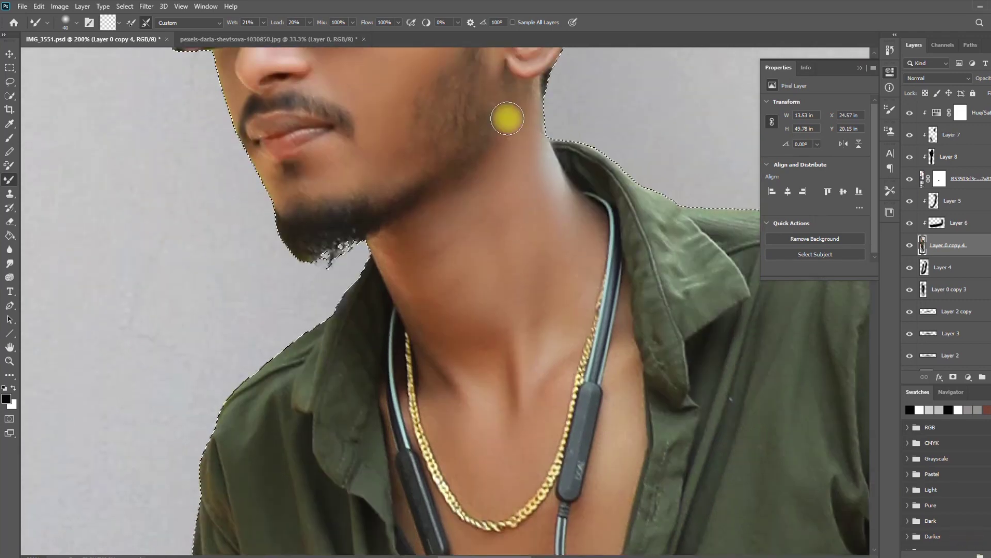
pyautogui.press('[')
pyautogui.press('[')
pyautogui.press('[')
pyautogui.press('[')
pyautogui.click(540, 134)
pyautogui.scroll(2, 500, 111)
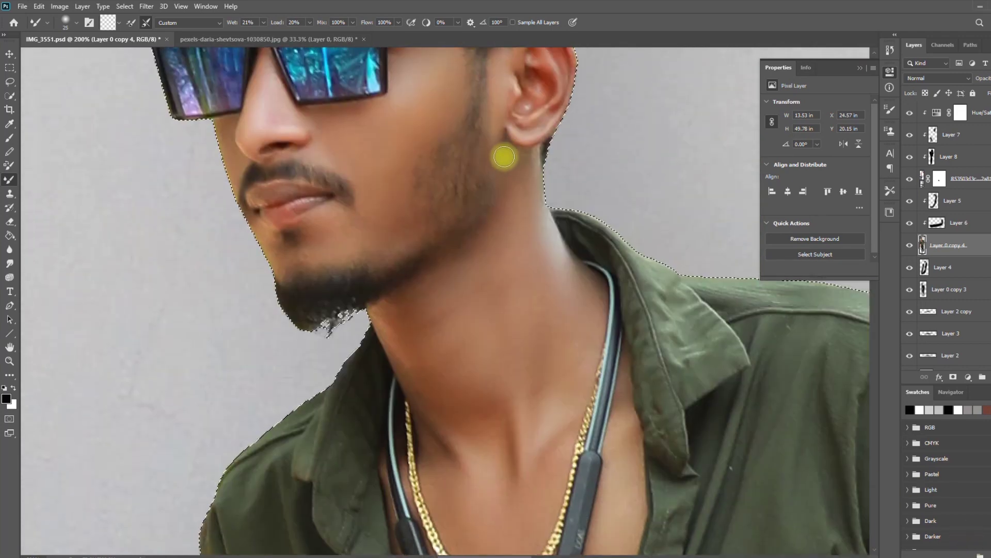
# Refine the cheek between the sunglasses and the beard with a larger brush.
pyautogui.press(']')
pyautogui.press(']')
pyautogui.press(']')
pyautogui.press(']')
pyautogui.scroll(2, 354, 299)
pyautogui.click(412, 203)
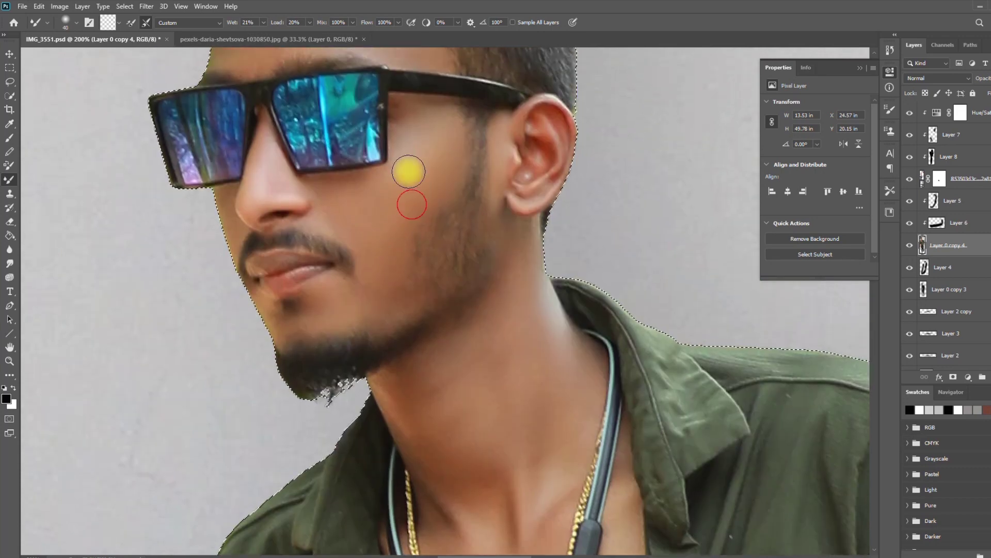
# Blend the skin along the sunglasses' lower edge and around the nostrils with a fine Mixer Brush.
pyautogui.press('[')
pyautogui.press('[')
pyautogui.press('[')
pyautogui.press('[')
pyautogui.press('[')
pyautogui.press('[')
pyautogui.press('[')
pyautogui.click(393, 137)
pyautogui.moveTo(355, 179); pyautogui.dragTo(319, 184)
pyautogui.press(']')
pyautogui.click(277, 223)
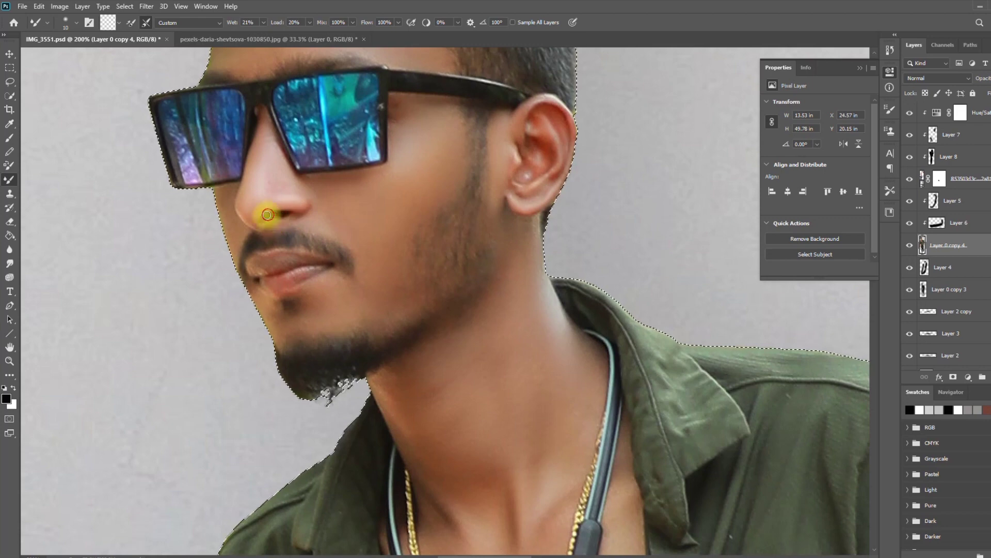
# Smooth the forehead again with a larger brush, from above the eyebrows to the hairline.
pyautogui.press(']')
pyautogui.scroll(2, 327, 157)
pyautogui.scroll(3, 326, 157)
pyautogui.press(']')
pyautogui.press(']')
pyautogui.press(']')
pyautogui.press(']')
pyautogui.press(']')
pyautogui.press(']')
pyautogui.click(245, 157)
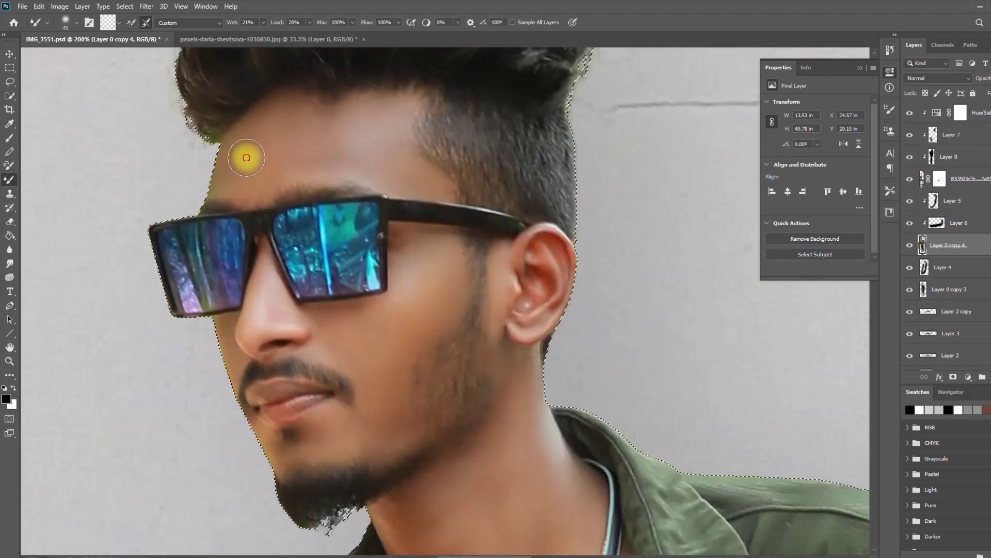
pyautogui.moveTo(327, 153); pyautogui.dragTo(288, 168)
pyautogui.moveTo(353, 111); pyautogui.dragTo(348, 118)
# Refine the chest skin around the gold chain and earphone cable down to the neckline.
pyautogui.scroll(-12, 516, 294)
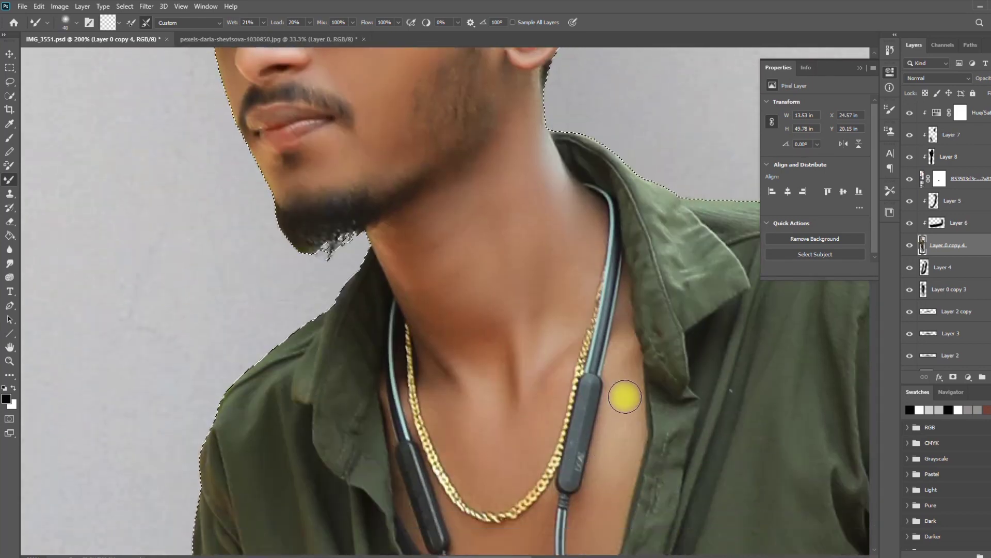
pyautogui.press('[')
pyautogui.scroll(-1, 587, 433)
pyautogui.moveTo(587, 398); pyautogui.dragTo(536, 454)
pyautogui.press('[')
pyautogui.press('[')
pyautogui.press('[')
pyautogui.press('[')
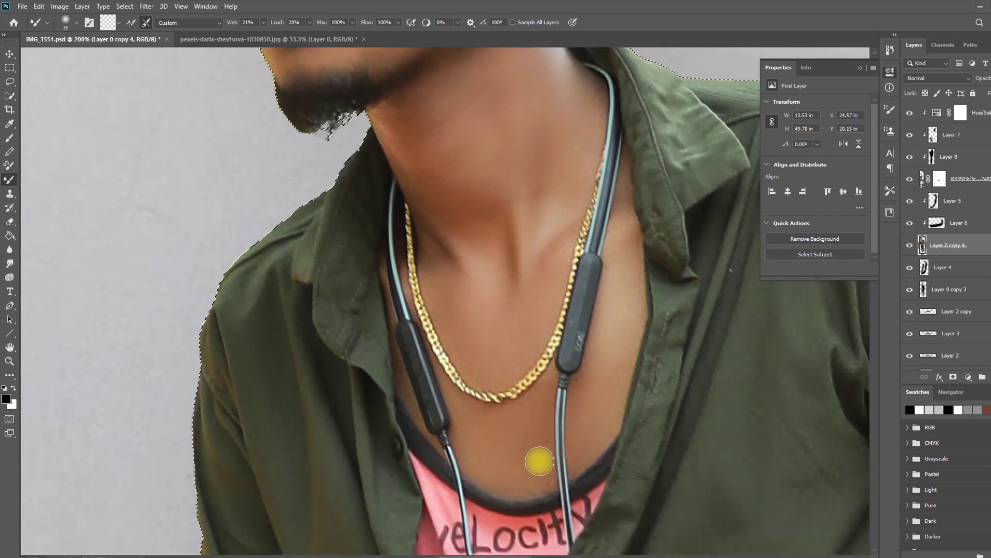
pyautogui.moveTo(543, 409)
pyautogui.mouseDown()
pyautogui.moveTo(549, 459)
pyautogui.moveTo(530, 486)
pyautogui.mouseUp()
pyautogui.press(']')
pyautogui.click(465, 439)
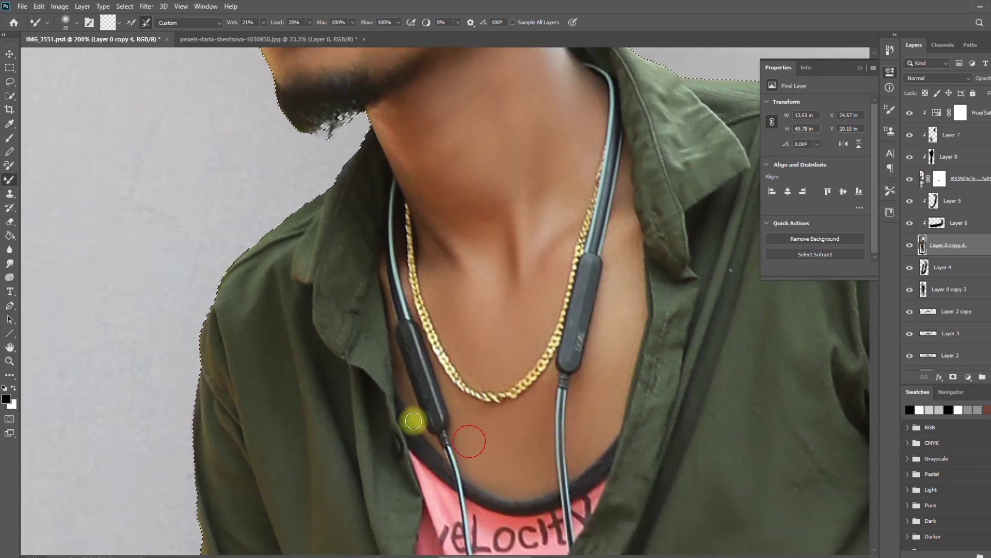
# Touch up the skin between the earphone cable and the shirt collar and at the base of the neck.
pyautogui.click(584, 377)
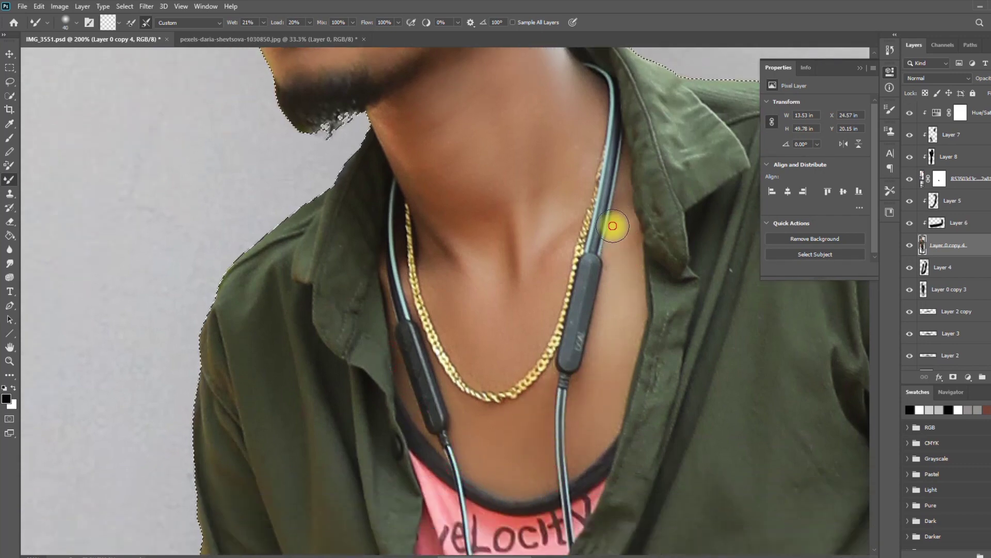
pyautogui.click(555, 219)
pyautogui.press(']')
pyautogui.scroll(4, 492, 217)
pyautogui.scroll(4, 492, 216)
pyautogui.hotkey('ctrl', '-')
pyautogui.hotkey('ctrl', '-')
pyautogui.hotkey('ctrl', '-')
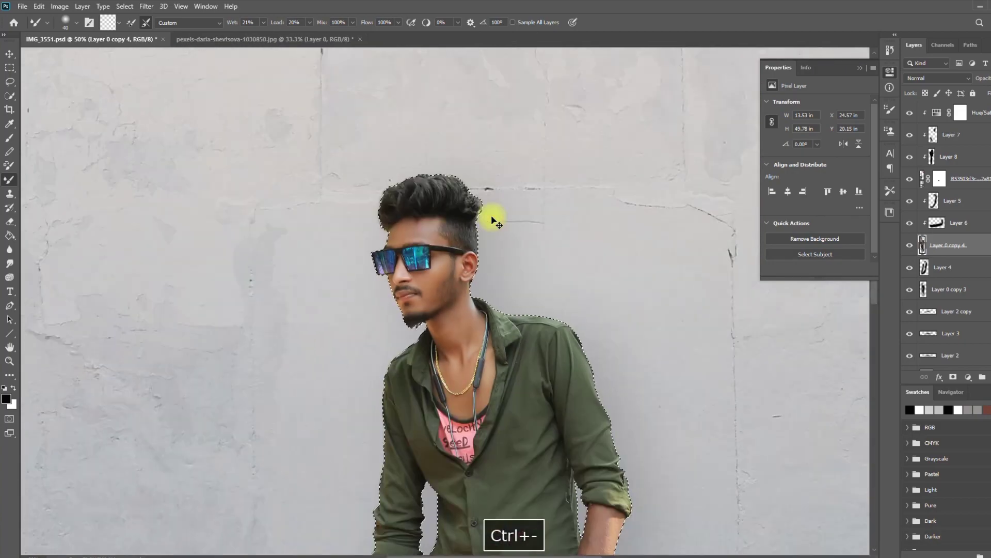
# Smooth the shaded inner side of the watch arm's forearm below the rolled sleeve with the Mixer Brush.
pyautogui.hotkey('ctrl', '=')
pyautogui.hotkey('ctrl', '=')
pyautogui.hotkey('ctrl', '=')
pyautogui.moveTo(559, 397); pyautogui.dragTo(418, 425)
pyautogui.moveTo(534, 487); pyautogui.dragTo(361, 51)
pyautogui.moveTo(555, 83); pyautogui.dragTo(571, 345)
pyautogui.press(']')
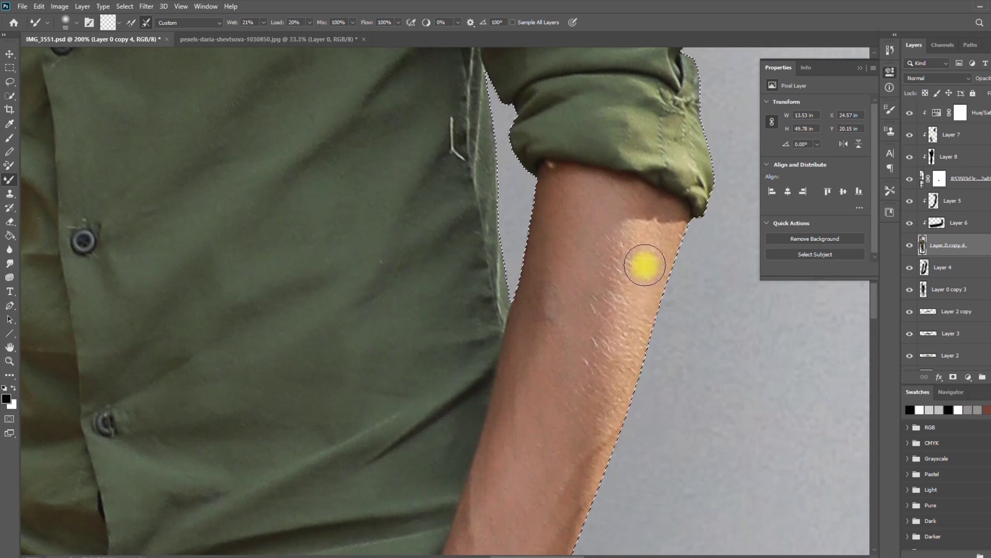
pyautogui.hotkey('ctrl', 'z')
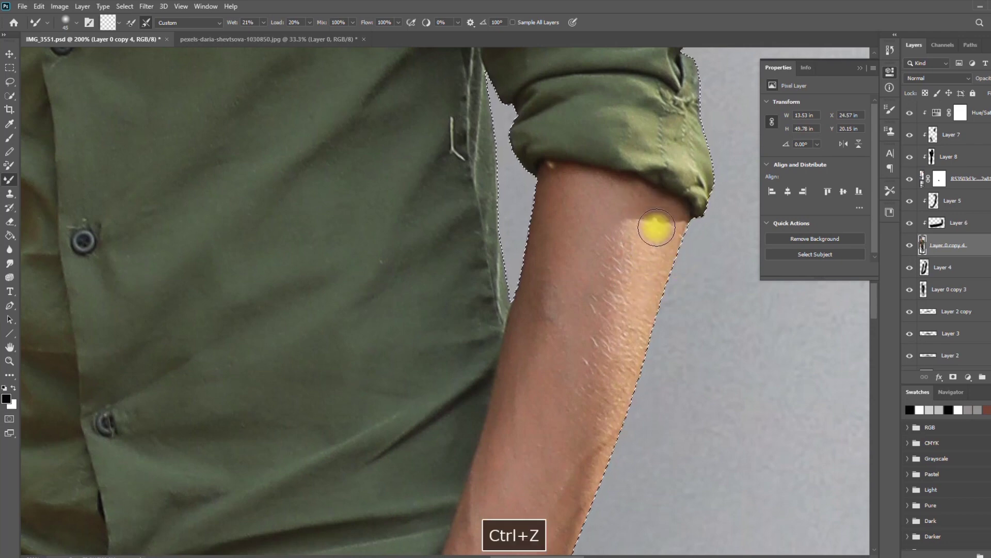
pyautogui.press(']')
pyautogui.press(']')
pyautogui.moveTo(575, 219)
pyautogui.mouseDown()
pyautogui.moveTo(609, 259)
pyautogui.moveTo(559, 337)
pyautogui.mouseUp()
pyautogui.click(586, 243)
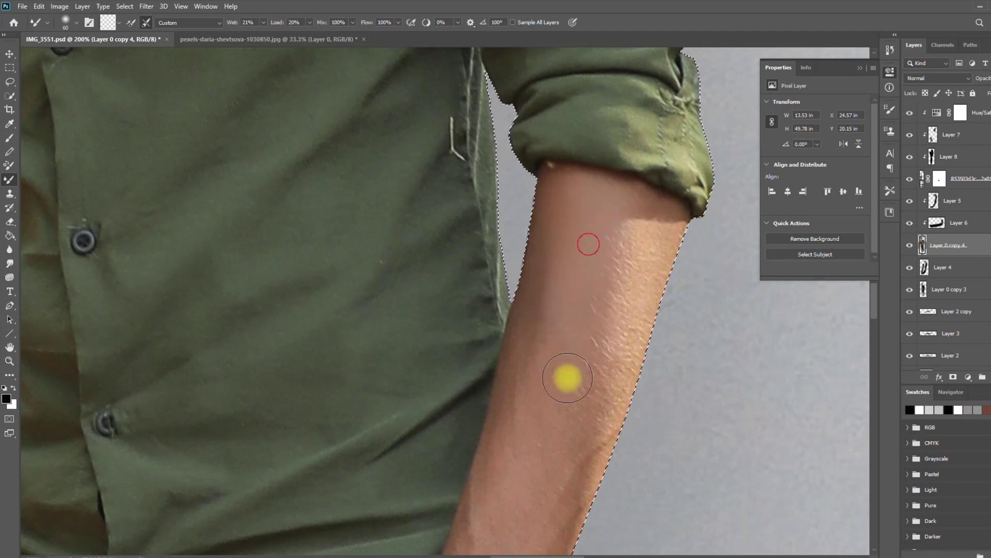
# Blend the skin on the lower part of the same forearm down to the watch.
pyautogui.scroll(-4, 533, 305)
pyautogui.press('[')
pyautogui.moveTo(476, 449); pyautogui.dragTo(455, 496)
pyautogui.moveTo(525, 470); pyautogui.dragTo(514, 498)
pyautogui.moveTo(463, 467); pyautogui.dragTo(504, 479)
pyautogui.moveTo(552, 423); pyautogui.dragTo(537, 488)
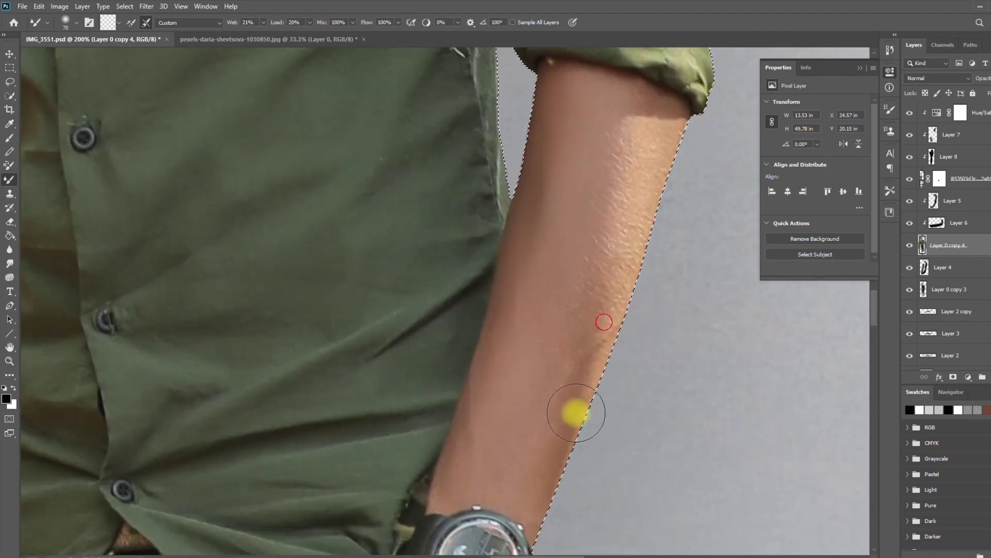
# Smooth out the rough skin texture in the highlight along the watch arm's outer edge.
pyautogui.press('[')
pyautogui.press('[')
pyautogui.press('[')
pyautogui.moveTo(619, 128)
pyautogui.mouseDown()
pyautogui.moveTo(647, 126)
pyautogui.moveTo(624, 256)
pyautogui.mouseUp()
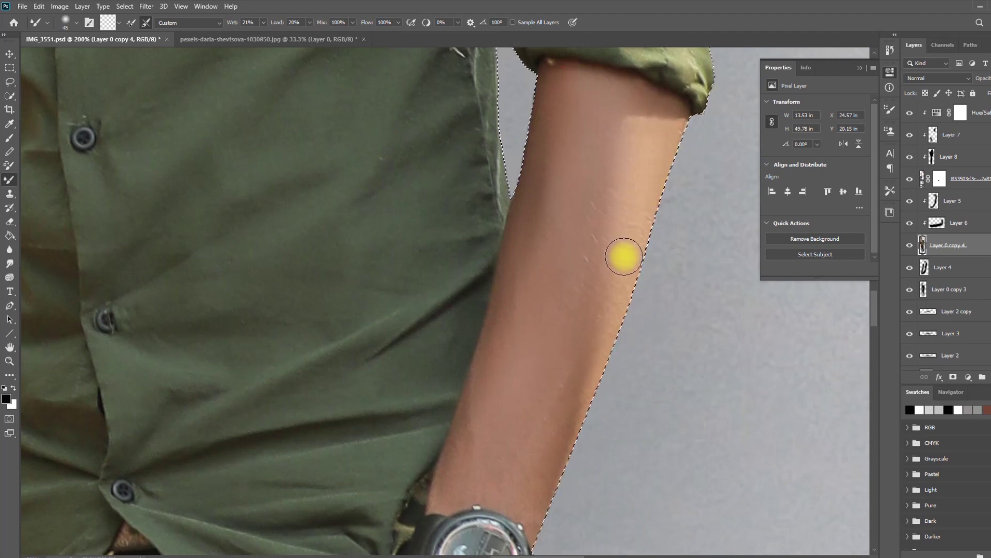
pyautogui.scroll(-3, 624, 257)
pyautogui.press(']')
pyautogui.press(']')
pyautogui.moveTo(662, 91); pyautogui.dragTo(630, 214)
pyautogui.moveTo(586, 193); pyautogui.dragTo(565, 252)
# Refine the watch arm's skin just below the sleeve cuff with a smaller brush.
pyautogui.scroll(1, 583, 218)
pyautogui.scroll(3, 582, 218)
pyautogui.press('[')
pyautogui.press('[')
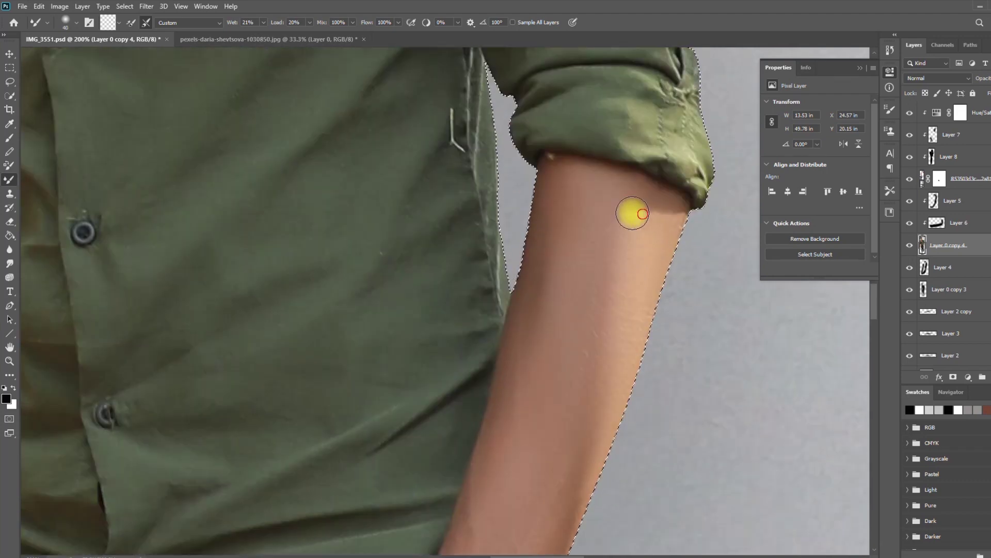
pyautogui.moveTo(613, 191)
pyautogui.mouseDown()
pyautogui.moveTo(575, 173)
pyautogui.moveTo(637, 193)
pyautogui.mouseUp()
# Clean up the middle of the watch arm's forearm and smooth the hand between the watch and the pocket.
pyautogui.press('space')
pyautogui.moveTo(522, 464); pyautogui.dragTo(560, 240)
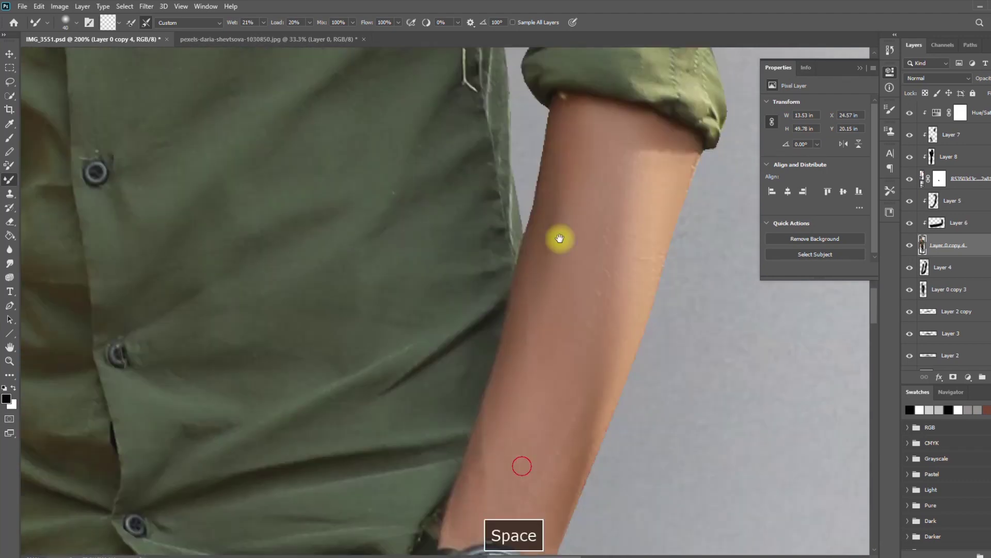
pyautogui.click(609, 252)
pyautogui.moveTo(504, 318); pyautogui.dragTo(527, 281)
pyautogui.press('space')
pyautogui.moveTo(537, 411); pyautogui.dragTo(574, 176)
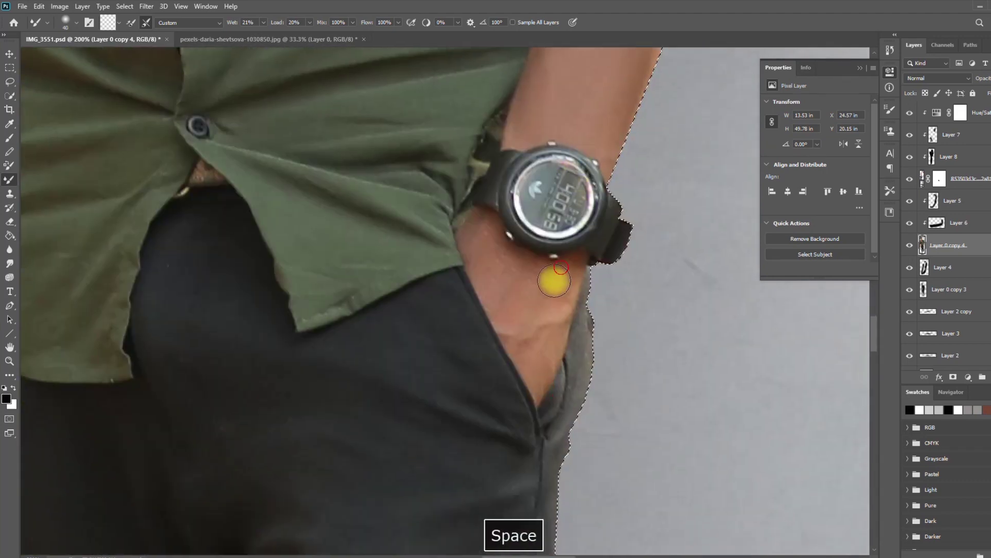
pyautogui.press('[')
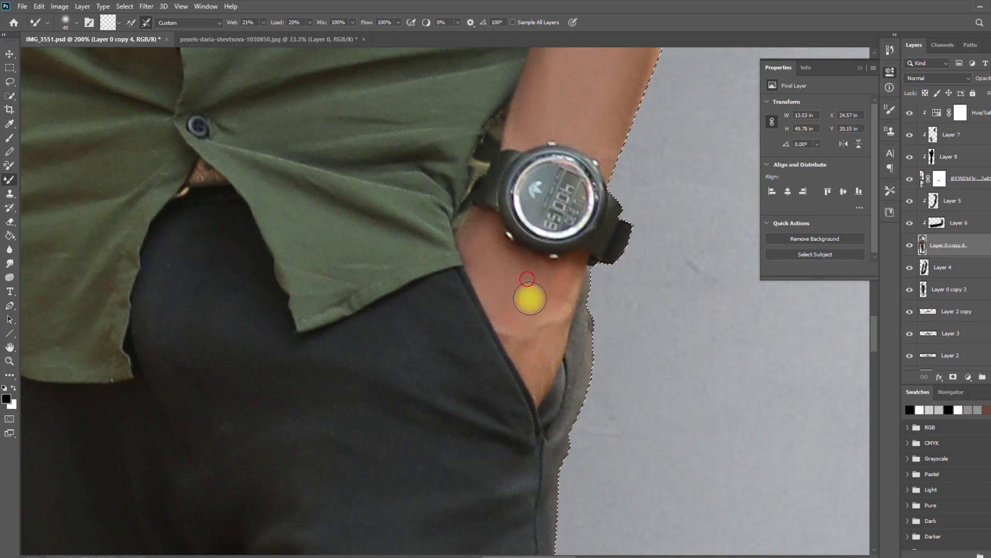
# Smooth the upper forearm of the umbrella arm from the sleeve cuff downward, varying the brush size.
pyautogui.press('space')
pyautogui.moveTo(585, 136); pyautogui.dragTo(571, 503)
pyautogui.moveTo(604, 364)
pyautogui.mouseDown()
pyautogui.moveTo(630, 373)
pyautogui.moveTo(868, 315)
pyautogui.mouseUp()
pyautogui.press(']')
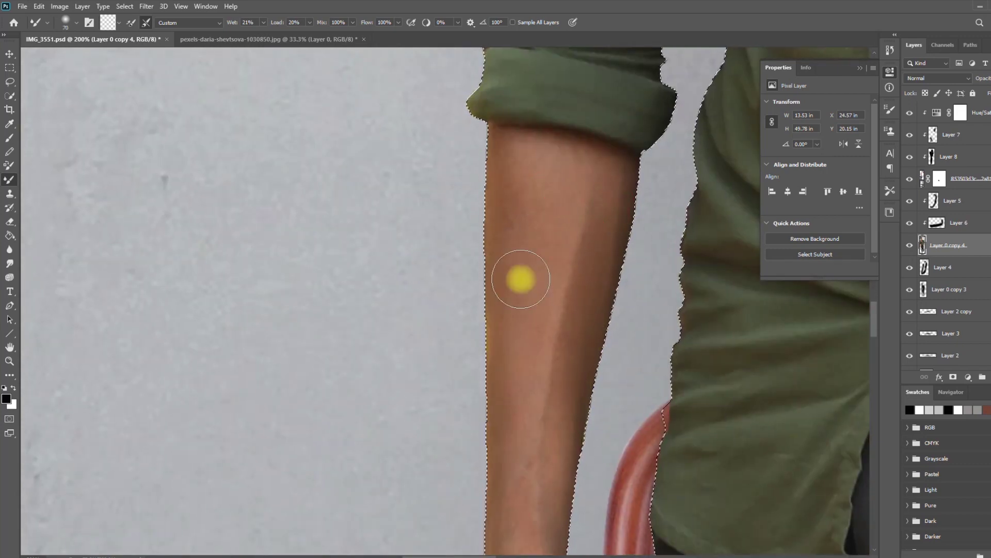
pyautogui.press('[')
pyautogui.press('[')
pyautogui.press('[')
pyautogui.press(']')
pyautogui.press(']')
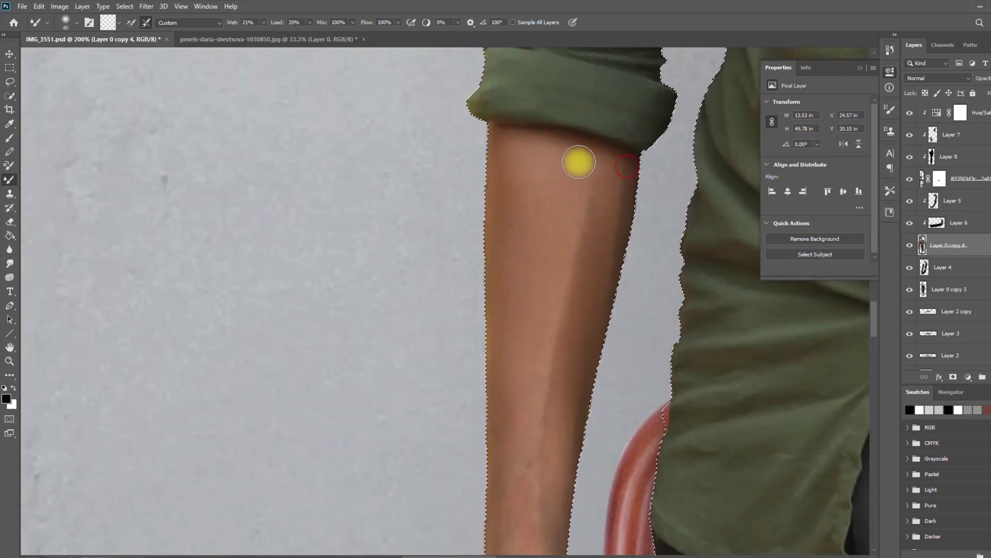
pyautogui.moveTo(553, 173); pyautogui.dragTo(544, 190)
pyautogui.moveTo(596, 237); pyautogui.dragTo(587, 297)
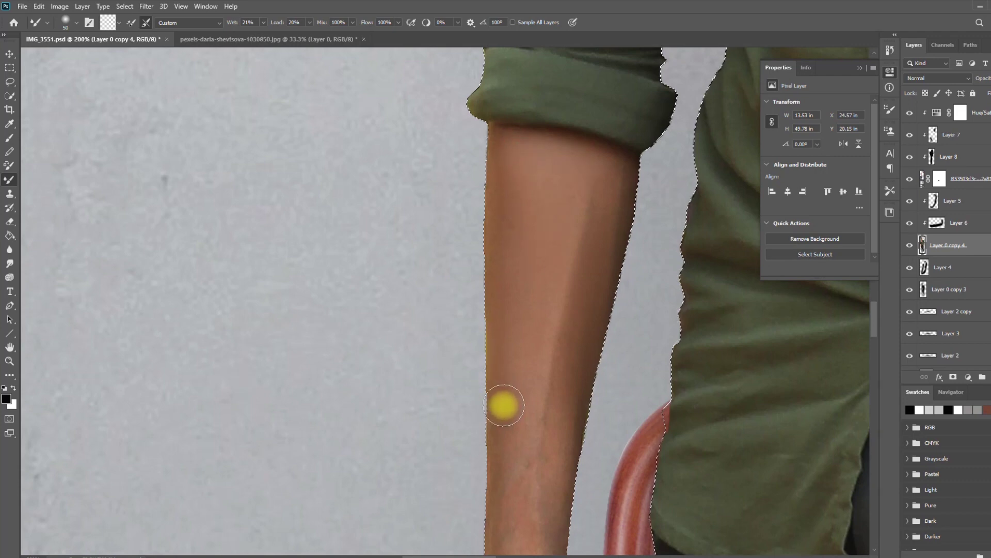
# Blend the umbrella arm's lower forearm, wrist and outer edge of the hand.
pyautogui.press('space')
pyautogui.moveTo(505, 404); pyautogui.dragTo(518, 356)
pyautogui.moveTo(532, 420); pyautogui.dragTo(461, 163)
pyautogui.moveTo(476, 250); pyautogui.dragTo(523, 408)
pyautogui.moveTo(475, 268); pyautogui.dragTo(487, 334)
pyautogui.press('[')
pyautogui.press('[')
pyautogui.moveTo(419, 222); pyautogui.dragTo(425, 385)
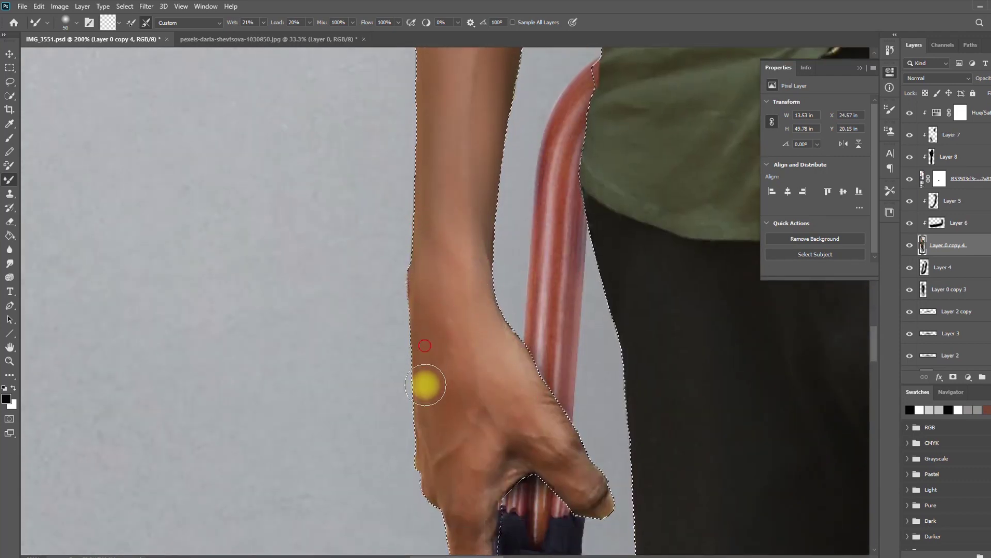
# Smooth the back of the umbrella hand, its thumb and its fingers.
pyautogui.moveTo(447, 310)
pyautogui.mouseDown()
pyautogui.moveTo(471, 419)
pyautogui.moveTo(460, 456)
pyautogui.moveTo(411, 209)
pyautogui.mouseUp()
pyautogui.press('space')
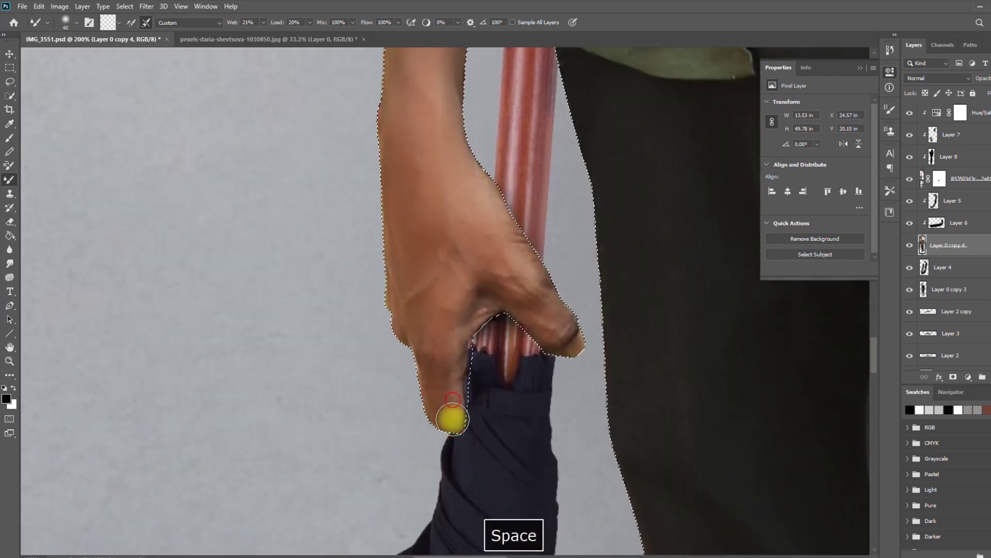
pyautogui.moveTo(514, 305); pyautogui.dragTo(540, 332)
pyautogui.moveTo(512, 235); pyautogui.dragTo(568, 339)
pyautogui.moveTo(449, 203)
pyautogui.mouseDown()
pyautogui.moveTo(438, 215)
pyautogui.moveTo(552, 359)
pyautogui.mouseUp()
# Smooth the standing leg's ankle skin between the trouser hem and the sock.
pyautogui.press('space')
pyautogui.moveTo(478, 454)
pyautogui.mouseDown()
pyautogui.moveTo(476, 418)
pyautogui.moveTo(412, 283)
pyautogui.mouseUp()
pyautogui.moveTo(356, 255)
pyautogui.mouseDown()
pyautogui.moveTo(322, 257)
pyautogui.moveTo(319, 275)
pyautogui.mouseUp()
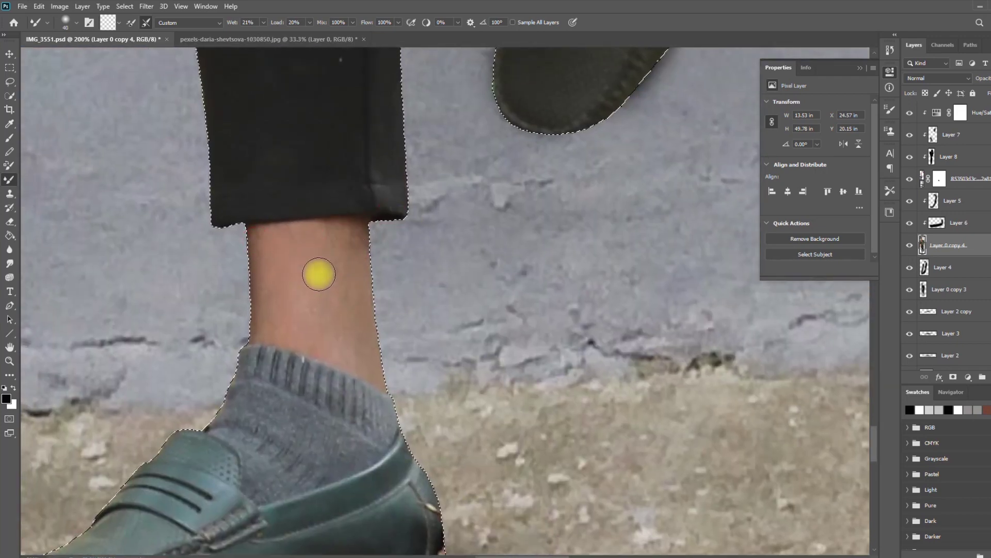
pyautogui.press(']')
pyautogui.press(']')
pyautogui.moveTo(263, 299); pyautogui.dragTo(279, 326)
pyautogui.moveTo(348, 245); pyautogui.dragTo(365, 316)
pyautogui.press('[')
pyautogui.press('[')
pyautogui.moveTo(377, 365); pyautogui.dragTo(359, 361)
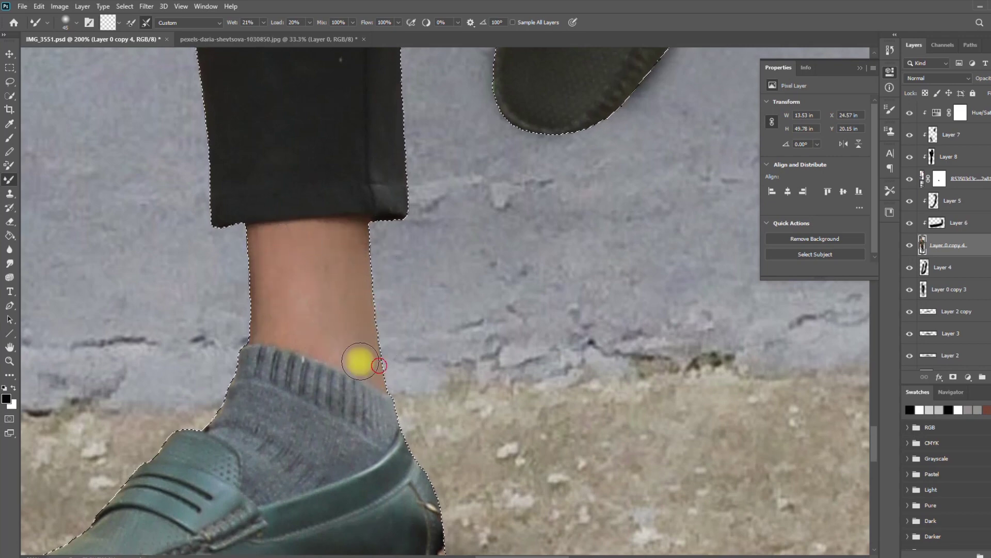
# Even out the ankle's tones and refine the skin along the trouser hem with a smaller brush.
pyautogui.moveTo(303, 288); pyautogui.dragTo(299, 312)
pyautogui.moveTo(347, 234); pyautogui.dragTo(307, 282)
pyautogui.moveTo(280, 274)
pyautogui.mouseDown()
pyautogui.moveTo(306, 305)
pyautogui.moveTo(275, 294)
pyautogui.mouseUp()
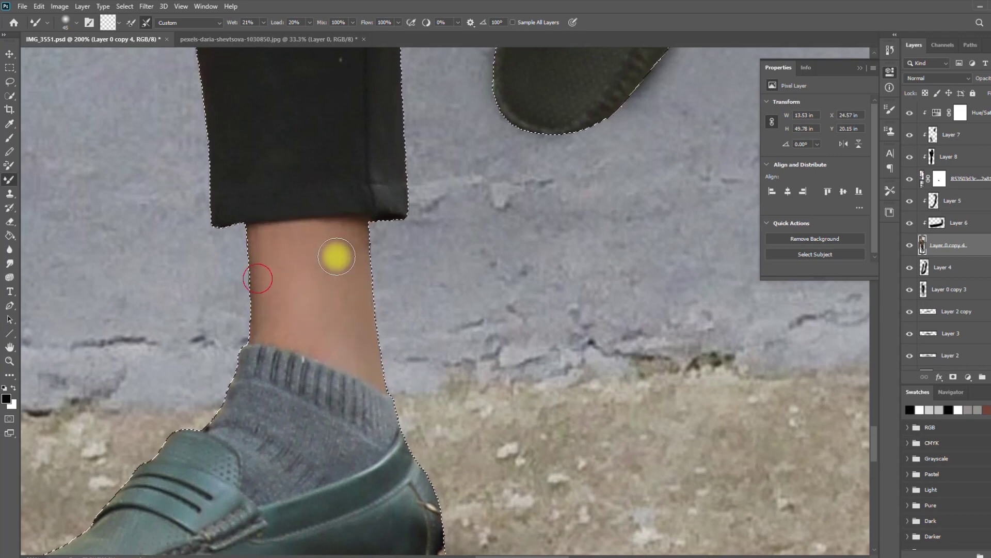
pyautogui.press('[')
pyautogui.press('[')
pyautogui.press('[')
pyautogui.moveTo(354, 228); pyautogui.dragTo(373, 234)
# Clear the active selection around the man.
pyautogui.press('space')
pyautogui.moveTo(594, 68)
pyautogui.mouseDown()
pyautogui.moveTo(569, 208)
pyautogui.moveTo(491, 298)
pyautogui.mouseUp()
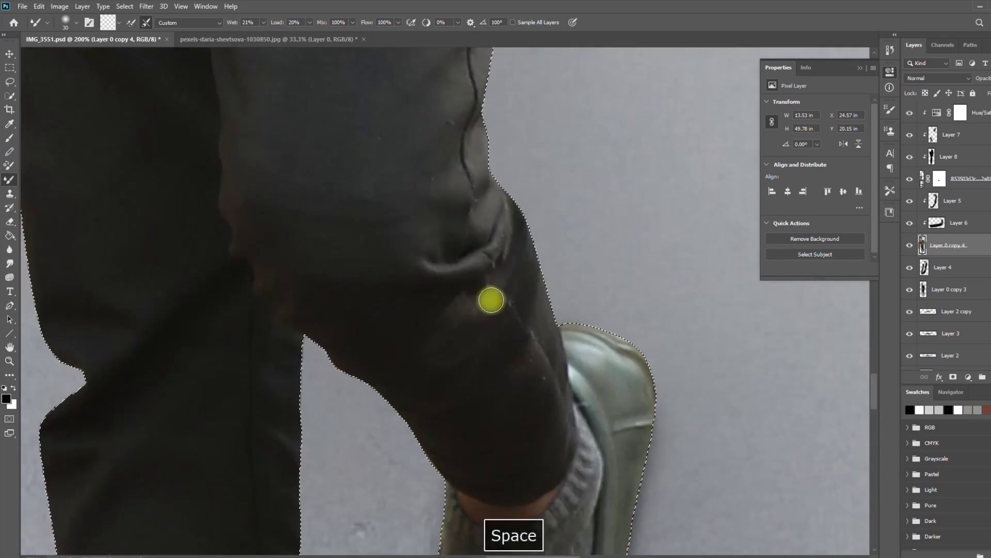
pyautogui.hotkey('ctrl', '-')
pyautogui.hotkey('ctrl', '-')
pyautogui.hotkey('ctrl', '-')
pyautogui.hotkey('ctrl', '-')
pyautogui.hotkey('ctrl', '-')
pyautogui.hotkey('ctrl', '-')
pyautogui.click(5, 68)
pyautogui.click(770, 453)
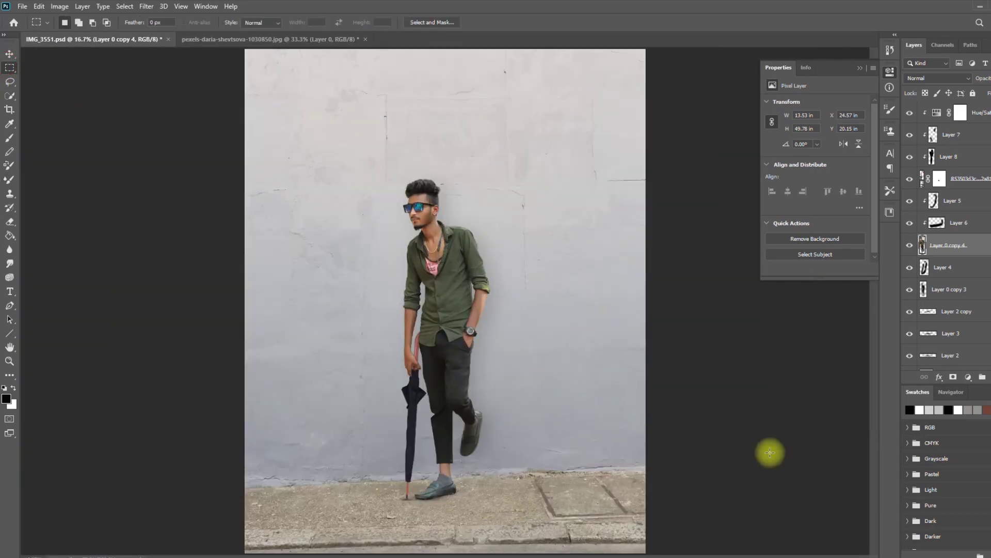
# Soften the outline of the shirt and arms against the wall with the Blur tool at 84% strength.
pyautogui.click(8, 246)
pyautogui.hotkey('ctrl', '=')
pyautogui.hotkey('ctrl', '=')
pyautogui.hotkey('ctrl', '=')
pyautogui.hotkey('ctrl', '=')
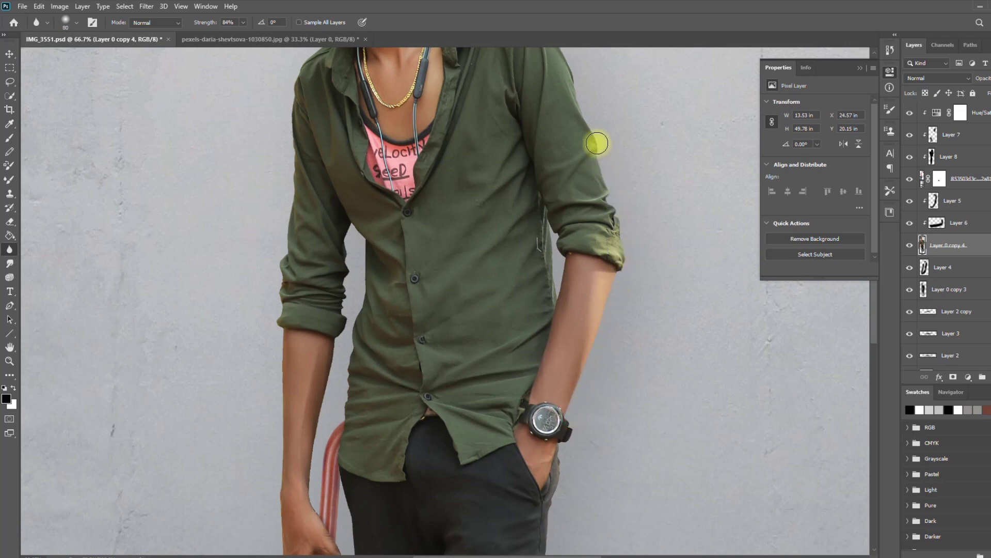
pyautogui.moveTo(597, 143); pyautogui.dragTo(655, 278)
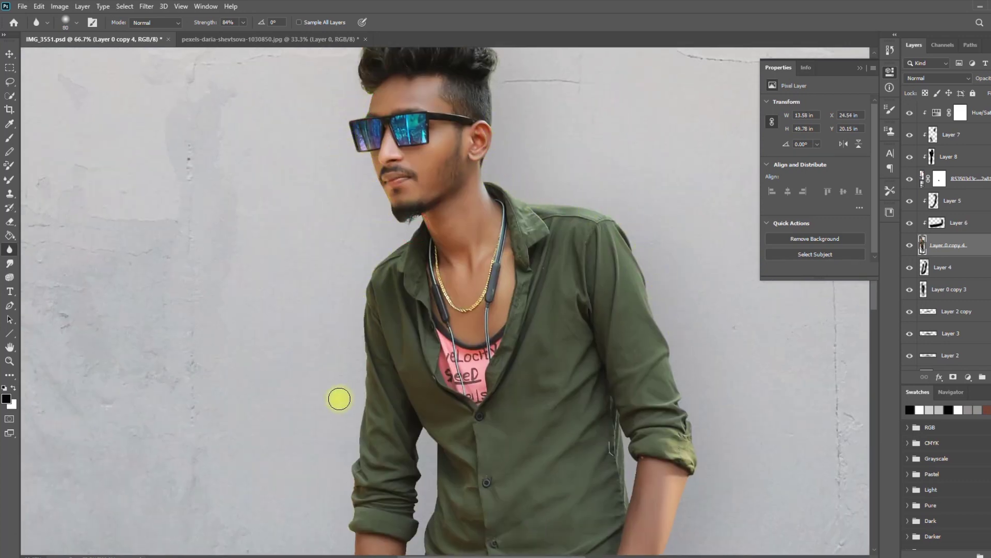
pyautogui.moveTo(340, 399); pyautogui.dragTo(383, 204)
pyautogui.moveTo(377, 383); pyautogui.dragTo(361, 235)
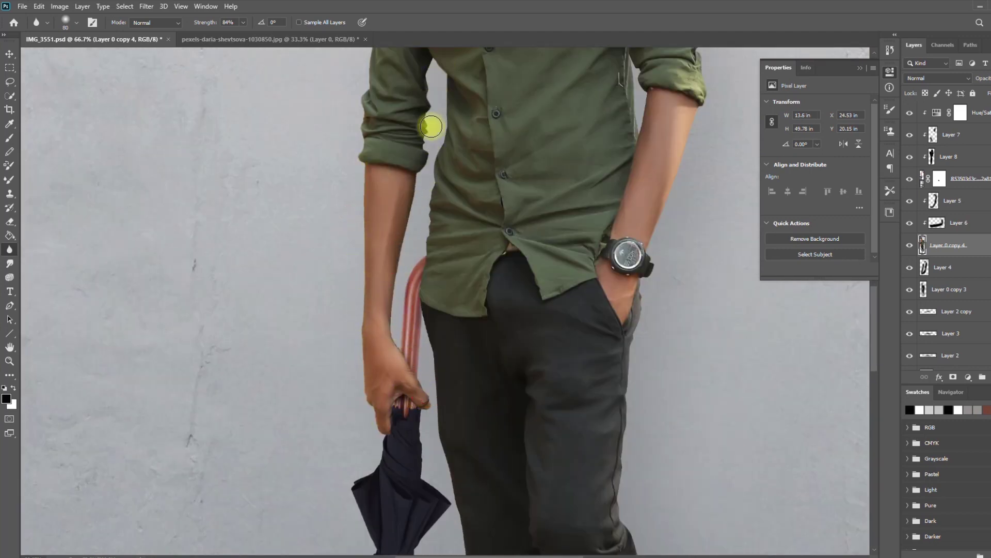
# Soften the outline of the trousers down to the ankle with the Blur tool, undoing one stroke.
pyautogui.moveTo(570, 355); pyautogui.dragTo(520, 39)
pyautogui.moveTo(581, 94); pyautogui.dragTo(600, 210)
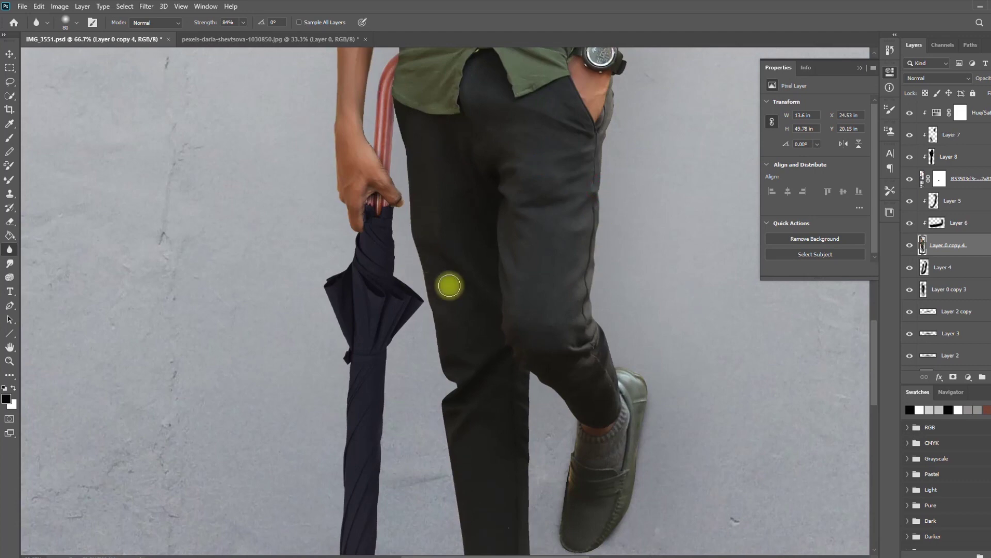
pyautogui.hotkey('ctrl', 'z')
pyautogui.moveTo(453, 477); pyautogui.dragTo(434, 296)
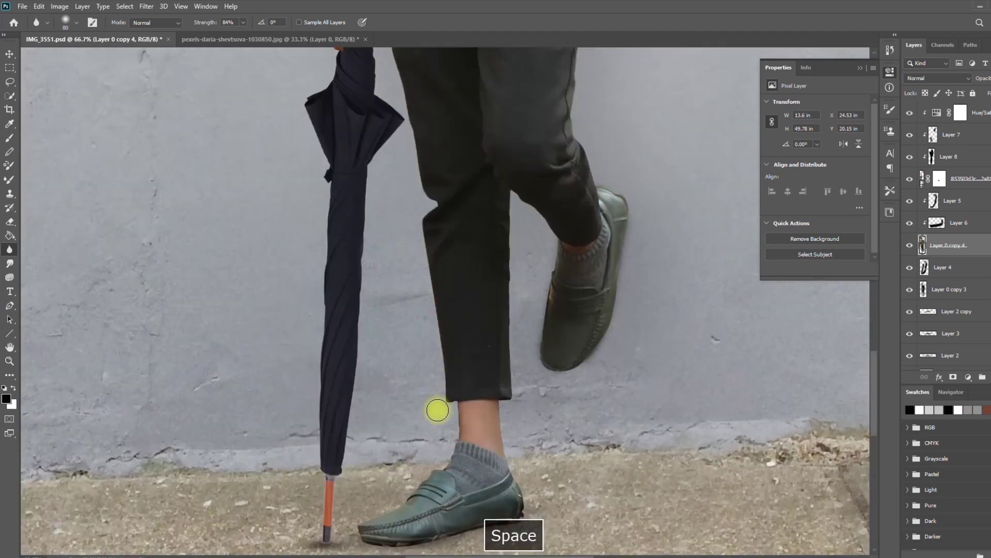
pyautogui.hotkey('ctrl', '-')
pyautogui.hotkey('ctrl', '-')
pyautogui.hotkey('ctrl', '-')
pyautogui.hotkey('ctrl', '-')
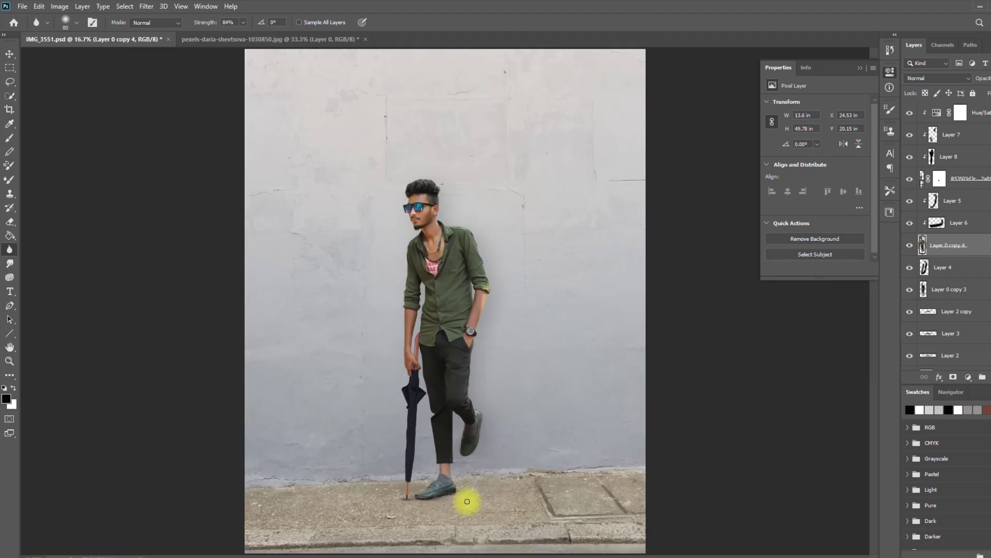
# Select Layer 3, the ground shadow near the umbrella's tip.
pyautogui.keyDown('ctrl'); pyautogui.click(408, 500); pyautogui.keyUp('ctrl')
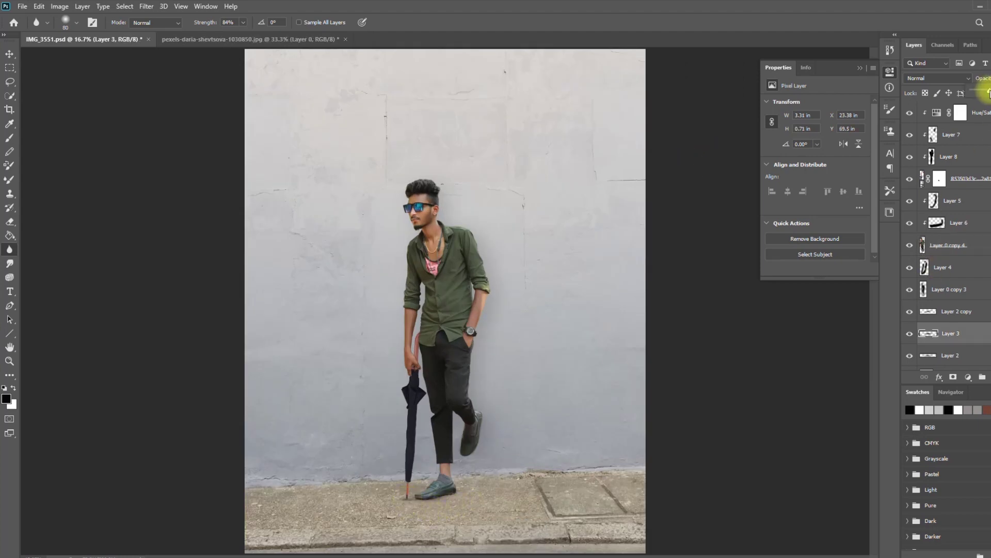
pyautogui.hotkey('ctrl', '-')
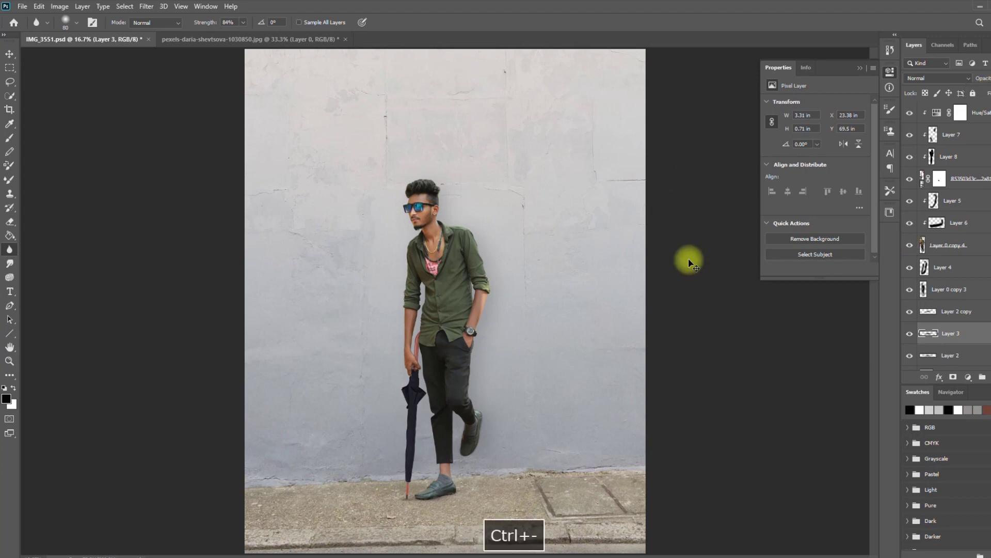
pyautogui.hotkey('ctrl', '-')
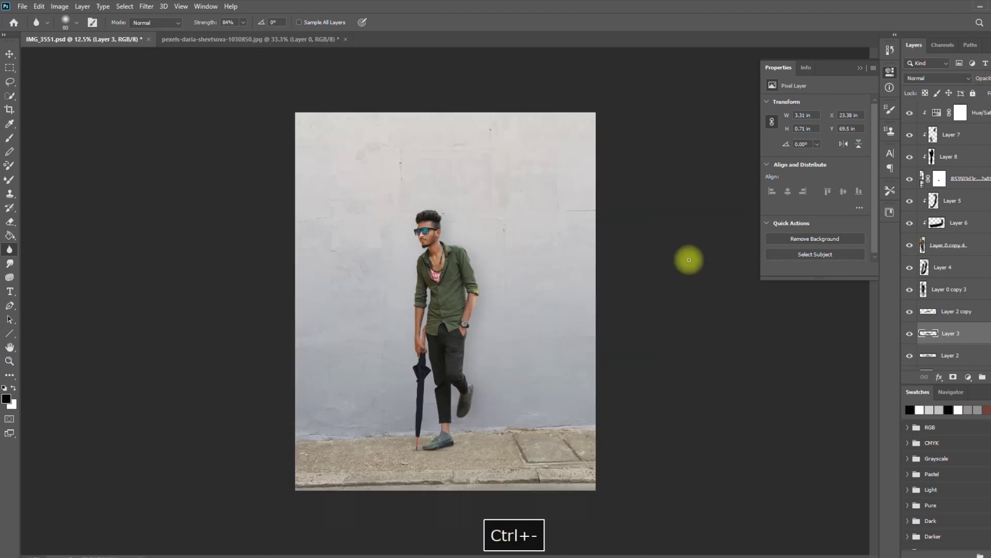
# Open the portrait illustration of the bearded man in a light blue shirt from the Downloads folder.
pyautogui.click(22, 6)
pyautogui.click(39, 26)
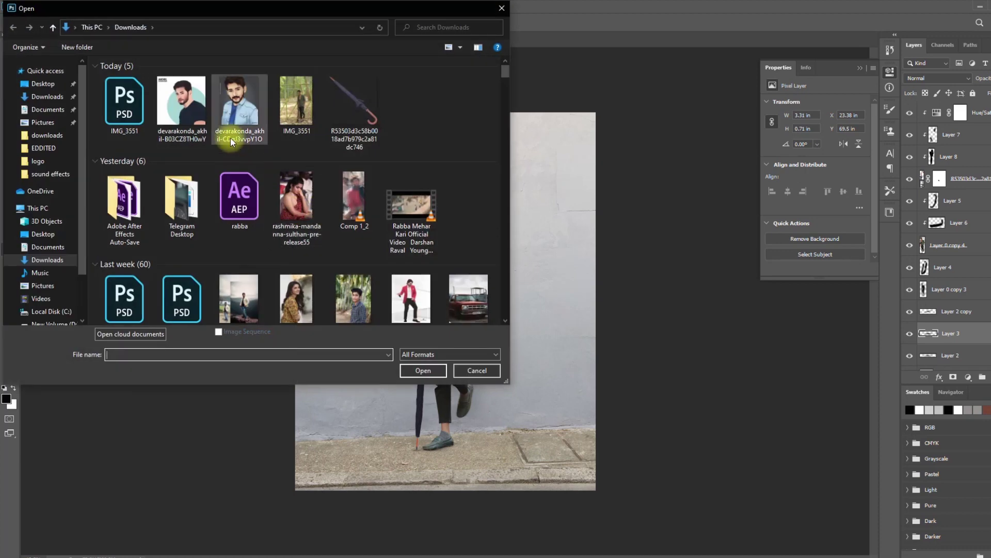
pyautogui.click(235, 119)
pyautogui.click(428, 369)
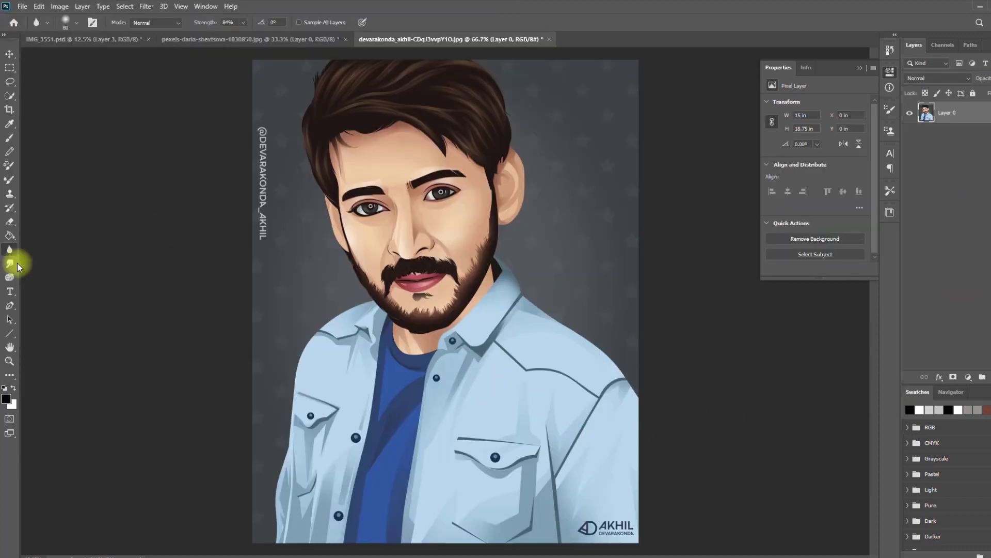
# Remove the gray background on both sides of the illustrated man with the Magic Eraser at tolerance 32.
pyautogui.rightClick(10, 221)
pyautogui.click(57, 244)
pyautogui.click(292, 262)
pyautogui.click(587, 234)
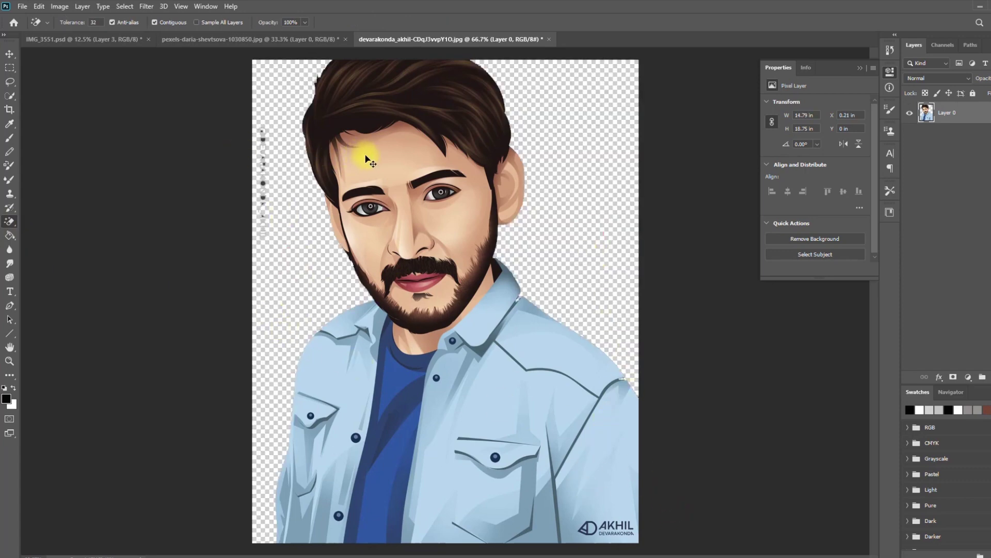
# Bring the illustrated man into IMG_3551.psd behind the standing man and enlarge the illustration to about 345%.
pyautogui.moveTo(367, 160); pyautogui.dragTo(429, 205)
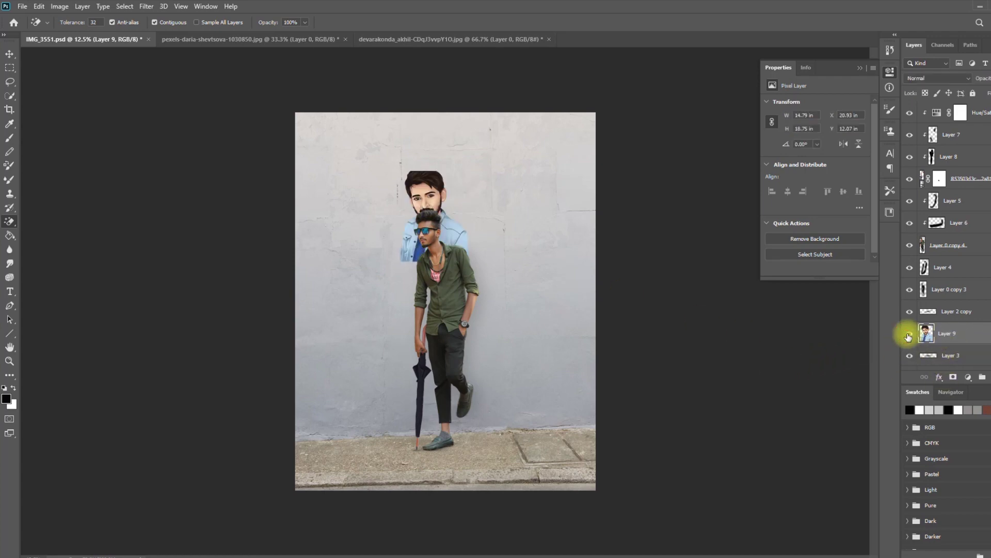
pyautogui.hotkey('ctrl', 't')
pyautogui.moveTo(467, 261); pyautogui.dragTo(595, 422)
pyautogui.moveTo(397, 170); pyautogui.dragTo(308, 144)
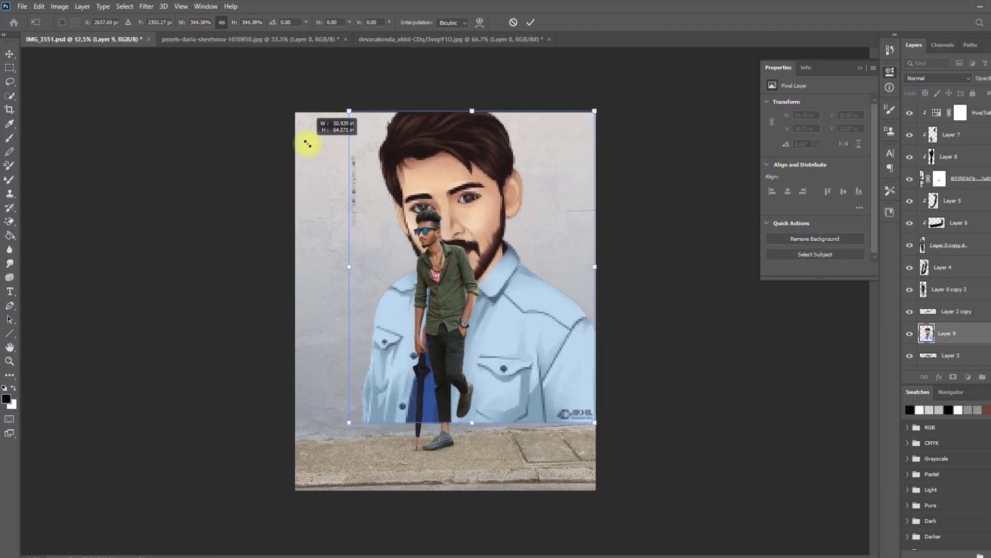
pyautogui.moveTo(454, 194); pyautogui.dragTo(467, 199)
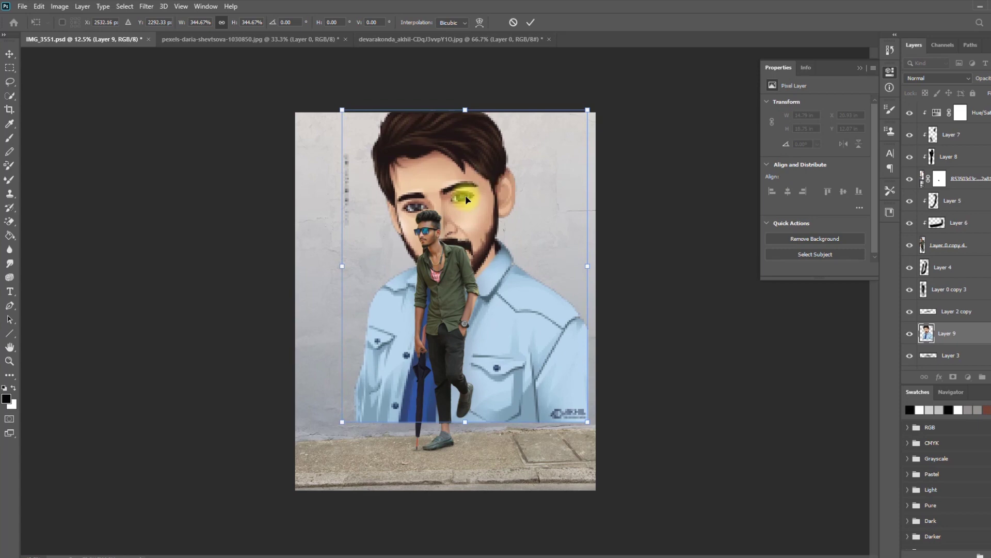
pyautogui.press('Return')
# Shift the illustration to the right side of the wall and scale it to about 86%, with the hair meeting the photo's upper edge.
pyautogui.press('e')
pyautogui.moveTo(454, 218); pyautogui.dragTo(518, 220)
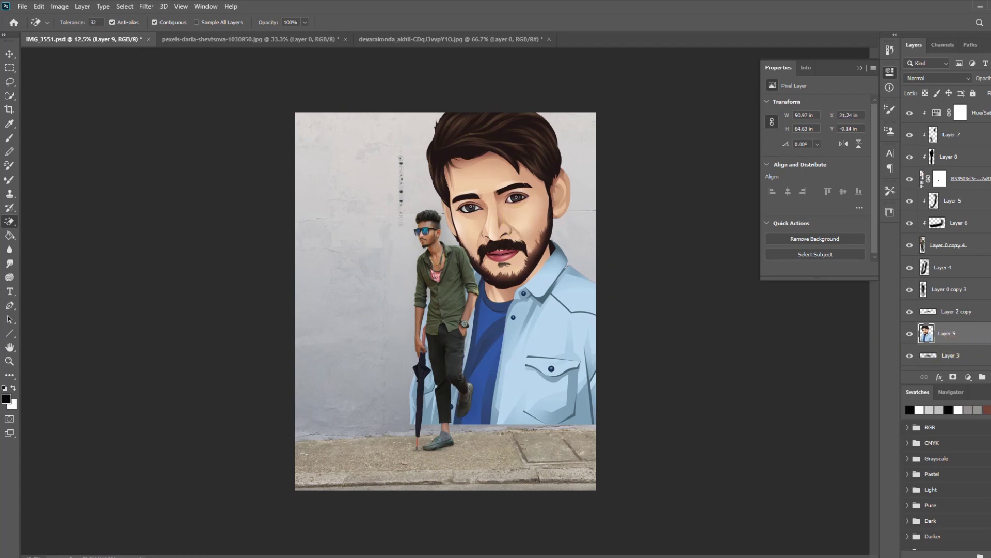
pyautogui.hotkey('ctrl', 't')
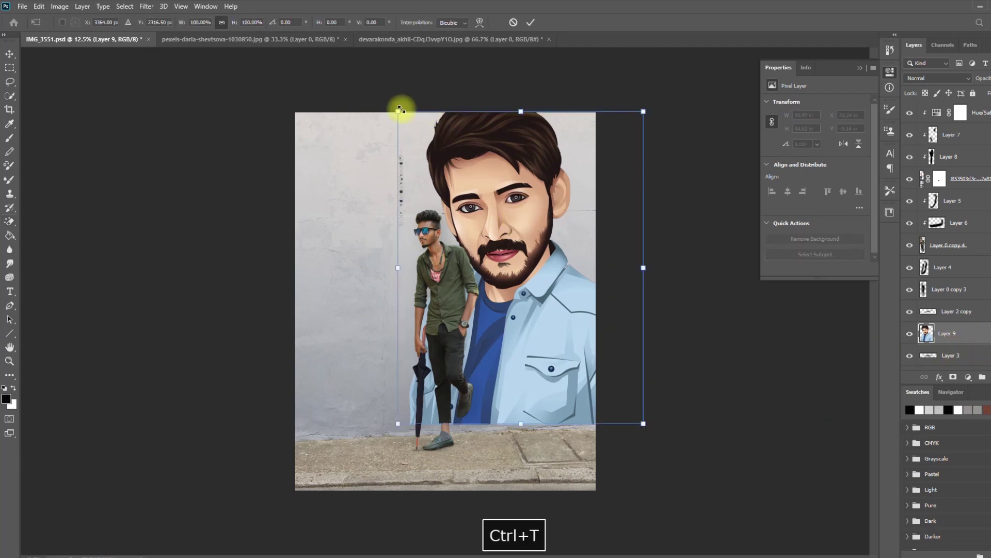
pyautogui.moveTo(401, 106); pyautogui.dragTo(416, 128)
pyautogui.moveTo(525, 215); pyautogui.dragTo(518, 193)
pyautogui.moveTo(416, 114); pyautogui.dragTo(432, 136)
pyautogui.moveTo(502, 208); pyautogui.dragTo(497, 186)
pyautogui.press('Return')
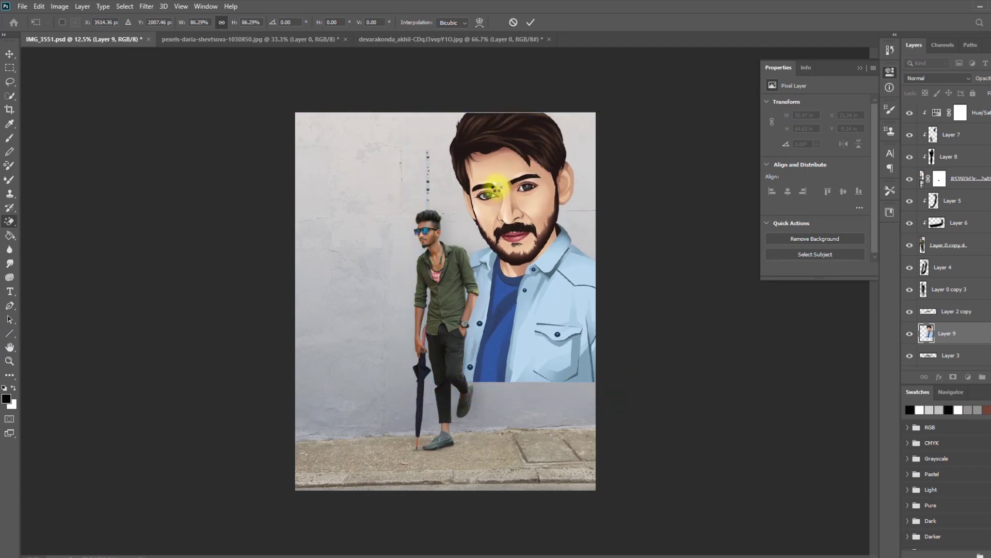
pyautogui.press('e')
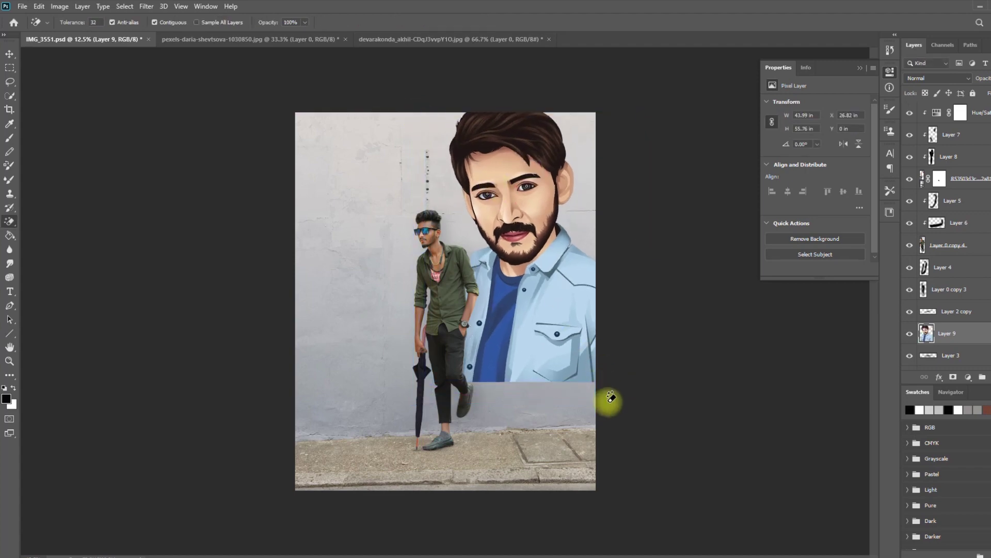
# Open Liquify on Layer 9 and pull a drip down from the lower edge of the illustrated shirt.
pyautogui.click(146, 7)
pyautogui.press('Escape')
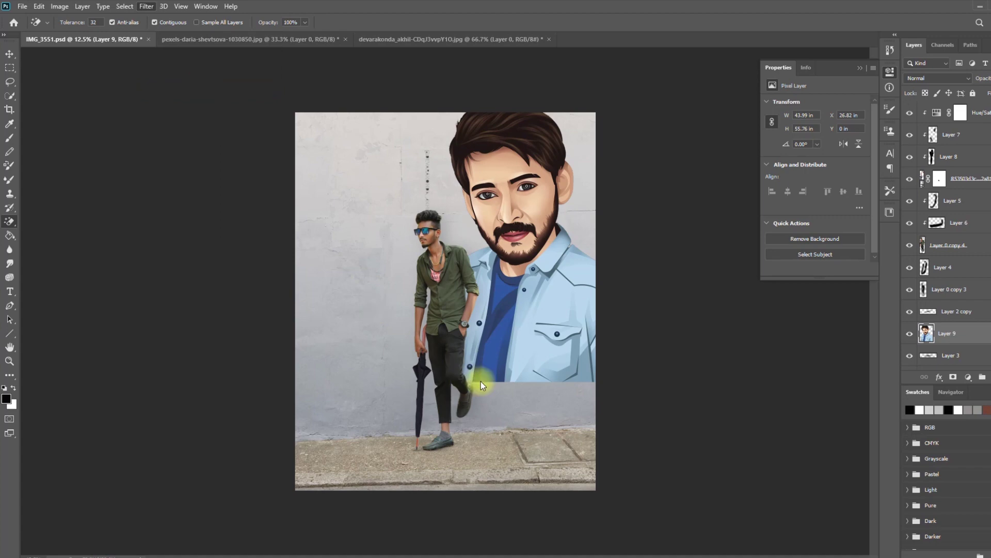
pyautogui.hotkey('shift', 'ctrl', 'x')
pyautogui.moveTo(465, 394)
pyautogui.mouseDown()
pyautogui.moveTo(414, 404)
pyautogui.moveTo(414, 383)
pyautogui.moveTo(398, 402)
pyautogui.mouseUp()
# Try more drips along the shirt's lower edge with the warp brush at size 400, and undo those strokes.
pyautogui.press(']')
pyautogui.moveTo(473, 393); pyautogui.dragTo(482, 438)
pyautogui.moveTo(548, 394); pyautogui.dragTo(558, 442)
pyautogui.moveTo(604, 401); pyautogui.dragTo(606, 443)
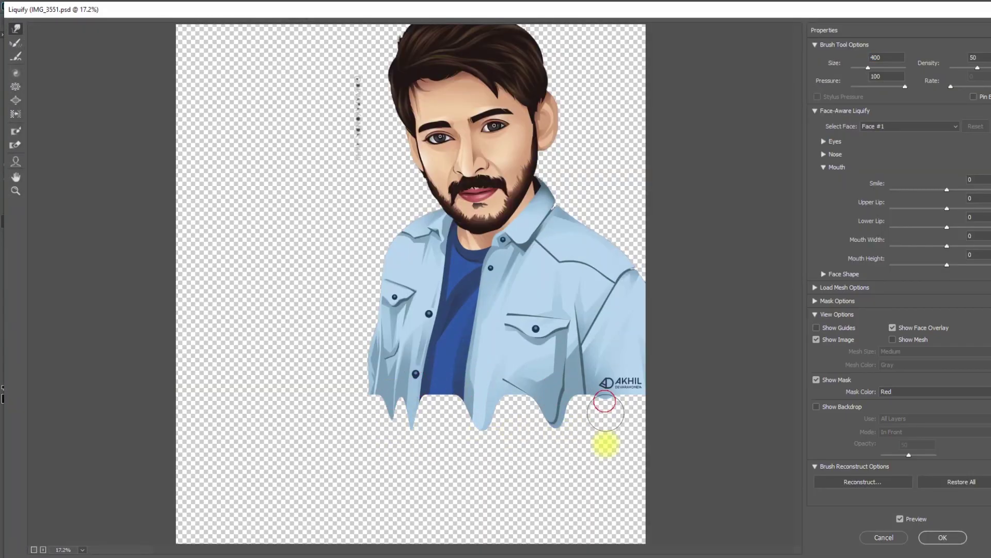
pyautogui.moveTo(440, 395); pyautogui.dragTo(440, 410)
pyautogui.press('[')
pyautogui.hotkey('ctrl', 'z')
pyautogui.hotkey('ctrl', 'z')
pyautogui.hotkey('ctrl', 'z')
pyautogui.hotkey('ctrl', 'z')
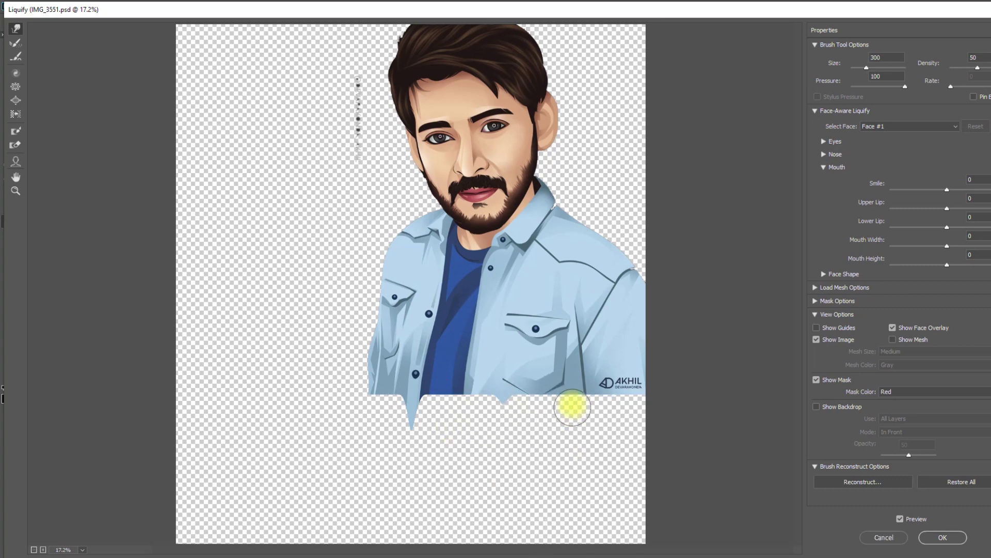
# Pull paint-like drips down below the shirt pocket and the blue T-shirt, uneven the remaining lower edge, and apply Liquify.
pyautogui.press(']')
pyautogui.moveTo(572, 407); pyautogui.dragTo(573, 434)
pyautogui.moveTo(382, 398); pyautogui.dragTo(373, 415)
pyautogui.hotkey('ctrl', 'z')
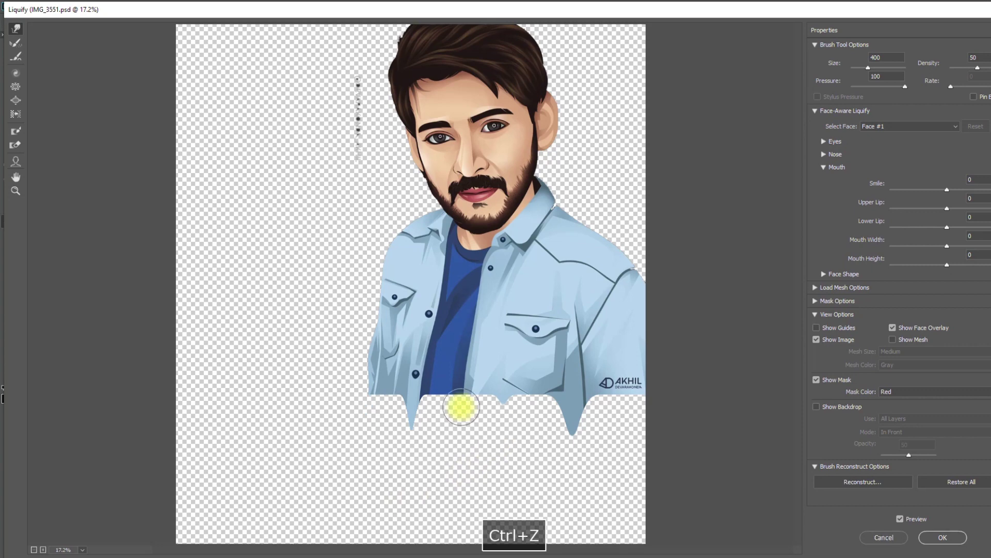
pyautogui.press('[')
pyautogui.press('[')
pyautogui.moveTo(457, 399); pyautogui.dragTo(452, 438)
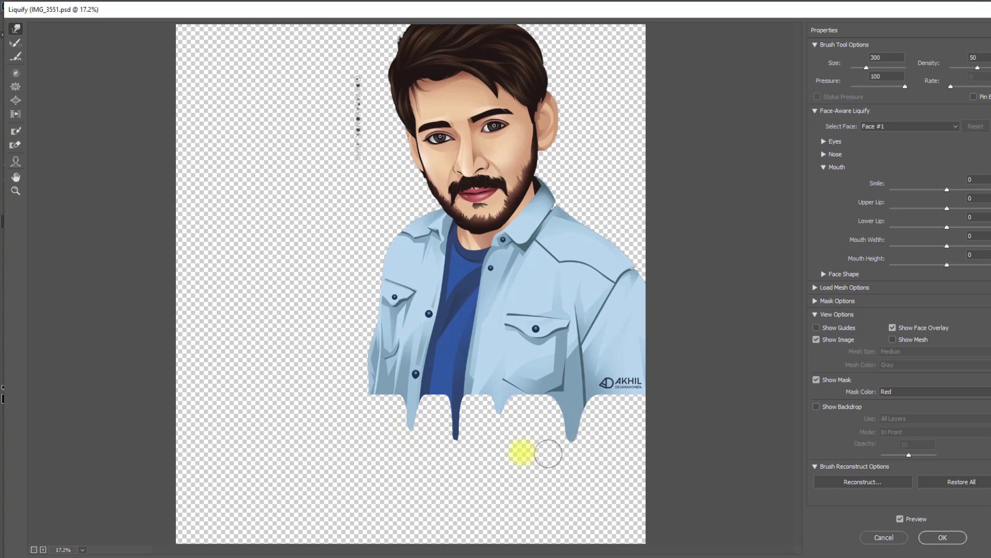
pyautogui.moveTo(439, 396)
pyautogui.mouseDown()
pyautogui.moveTo(531, 396)
pyautogui.moveTo(383, 393)
pyautogui.mouseUp()
pyautogui.click(944, 536)
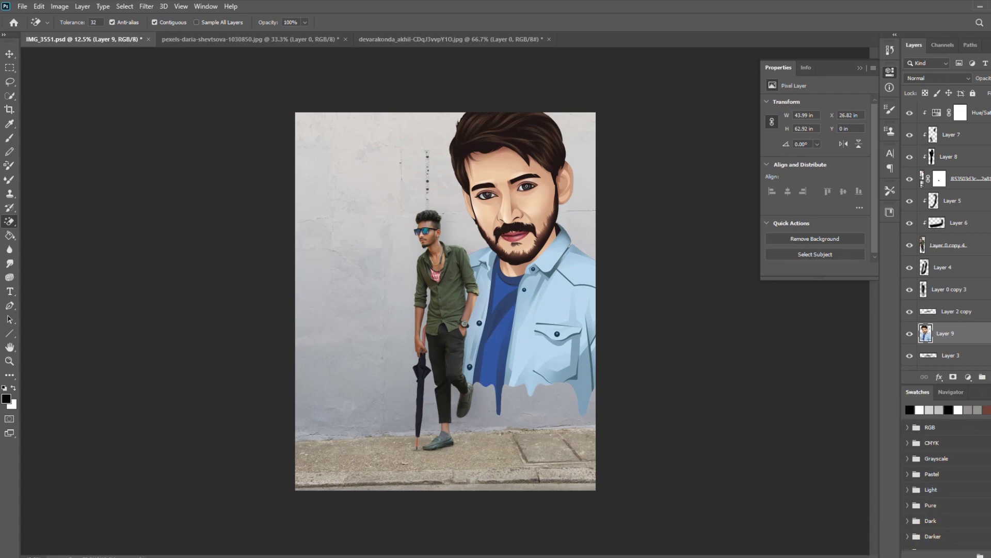
# In Layer 9's Blend If options, split the white sliders to 132 / 255 for This Layer and 202 / 255 for Underlying Layer.
pyautogui.doubleClick(971, 333)
pyautogui.moveTo(756, 302); pyautogui.dragTo(862, 304)
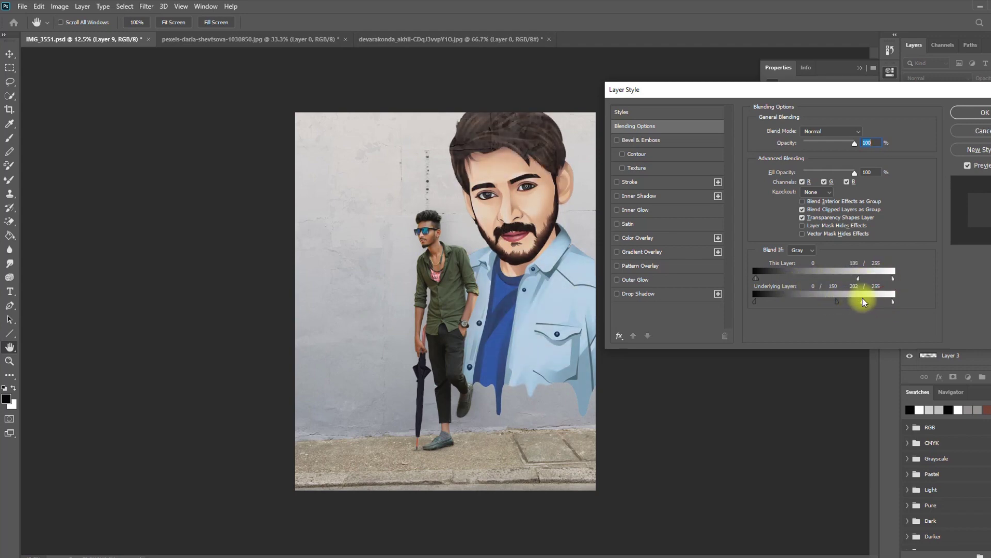
pyautogui.moveTo(774, 280); pyautogui.dragTo(766, 281)
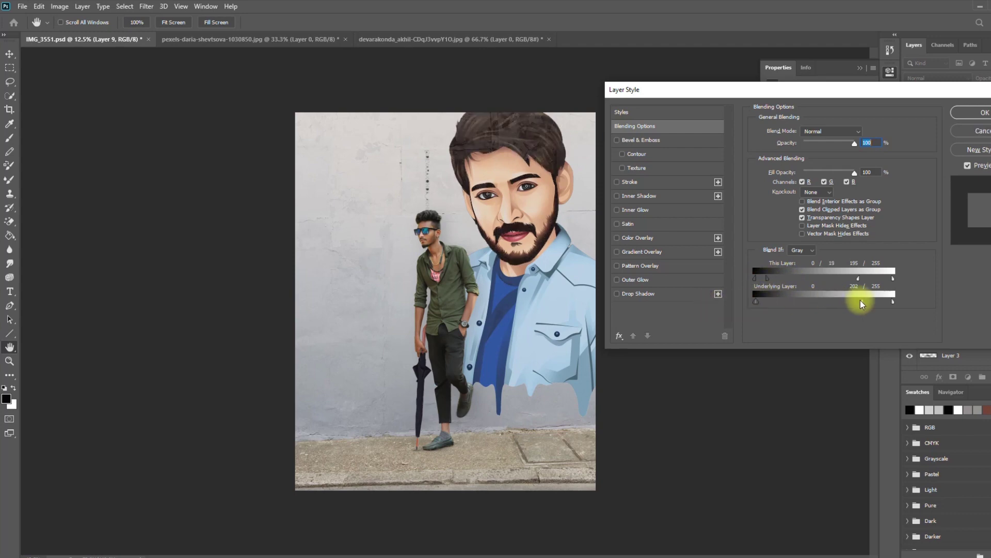
pyautogui.moveTo(900, 280); pyautogui.dragTo(827, 281)
pyautogui.moveTo(767, 278); pyautogui.dragTo(748, 281)
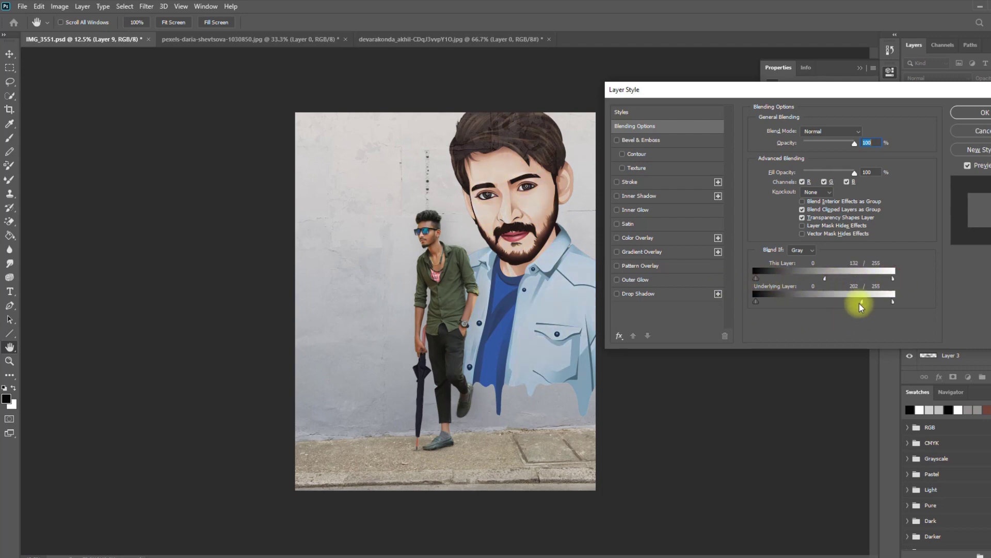
# Split the Underlying Layer sliders to 0 / 255 for black and 204 / 255 for white.
pyautogui.moveTo(861, 306); pyautogui.dragTo(838, 305)
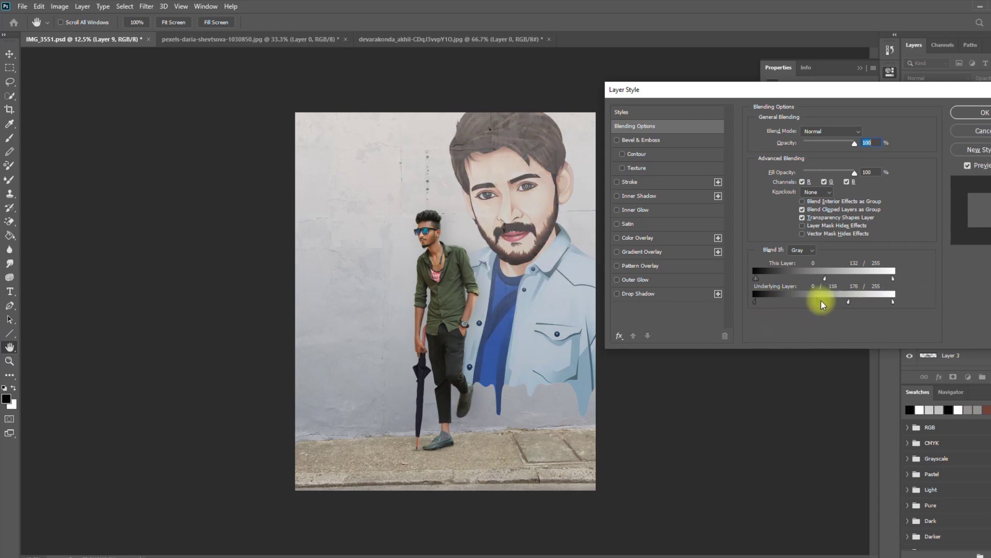
pyautogui.moveTo(821, 301); pyautogui.dragTo(758, 302)
pyautogui.moveTo(875, 303); pyautogui.dragTo(886, 303)
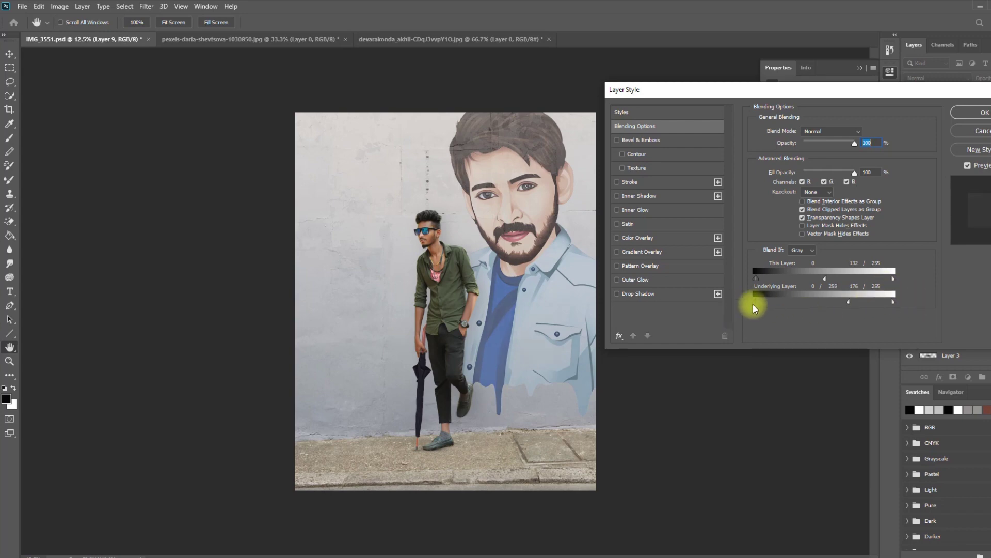
pyautogui.moveTo(754, 303); pyautogui.dragTo(634, 317)
pyautogui.moveTo(848, 302)
pyautogui.mouseDown()
pyautogui.moveTo(834, 299)
pyautogui.moveTo(866, 306)
pyautogui.mouseUp()
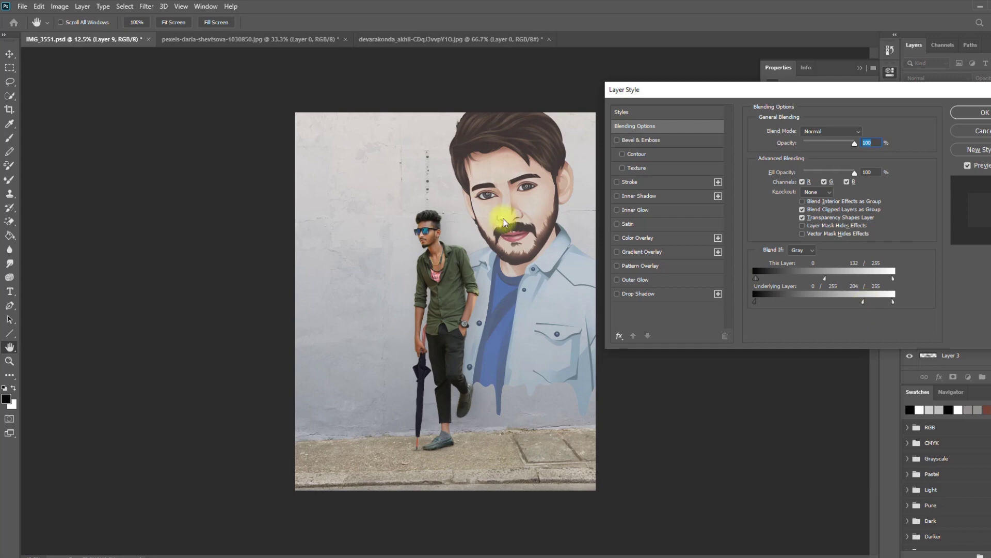
# Fine-tune the Underlying Layer white split to 202 / 255 and apply the blending options.
pyautogui.hotkey('ctrl', '=')
pyautogui.hotkey('ctrl', '=')
pyautogui.hotkey('ctrl', '=')
pyautogui.moveTo(472, 204); pyautogui.dragTo(328, 356)
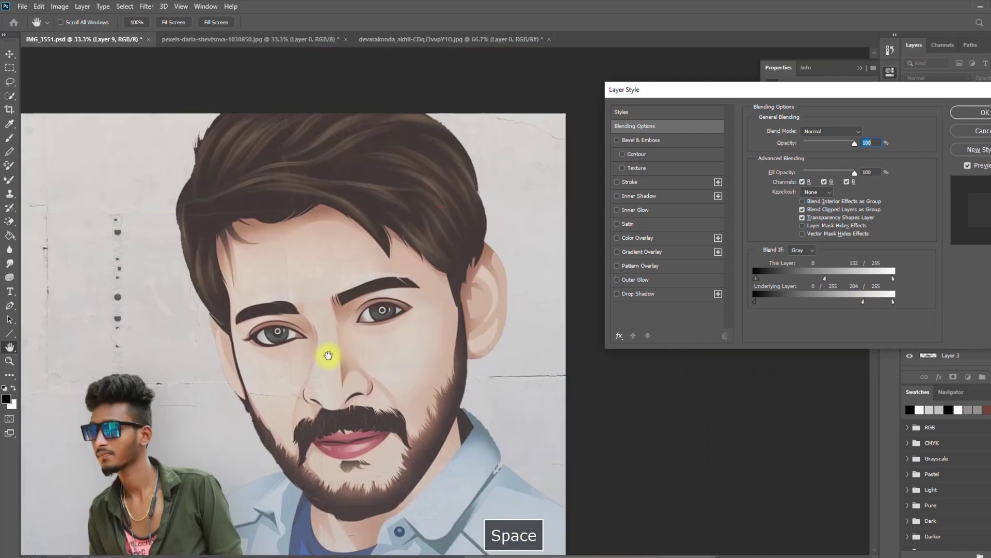
pyautogui.moveTo(861, 302); pyautogui.dragTo(861, 302)
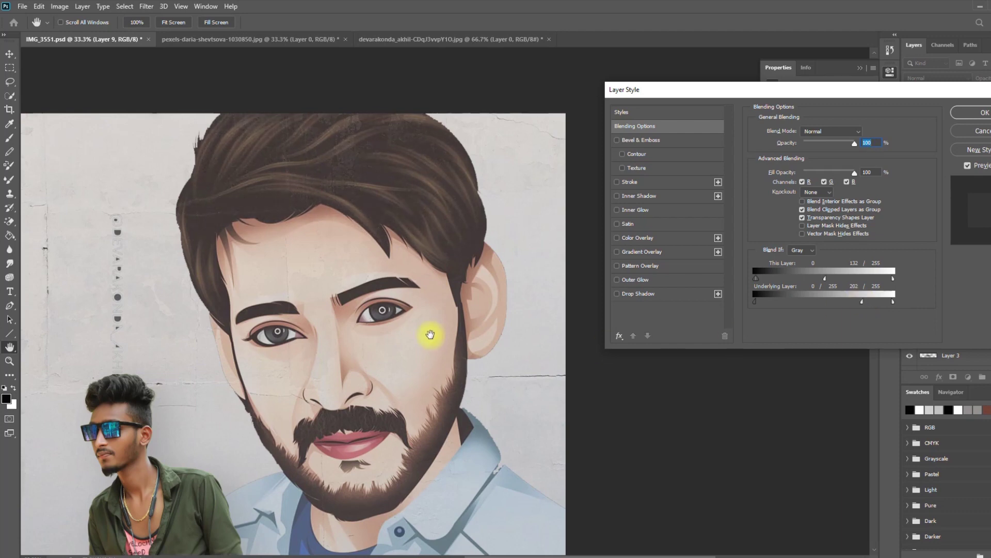
pyautogui.hotkey('ctrl', '-')
pyautogui.hotkey('ctrl', '-')
pyautogui.hotkey('ctrl', '-')
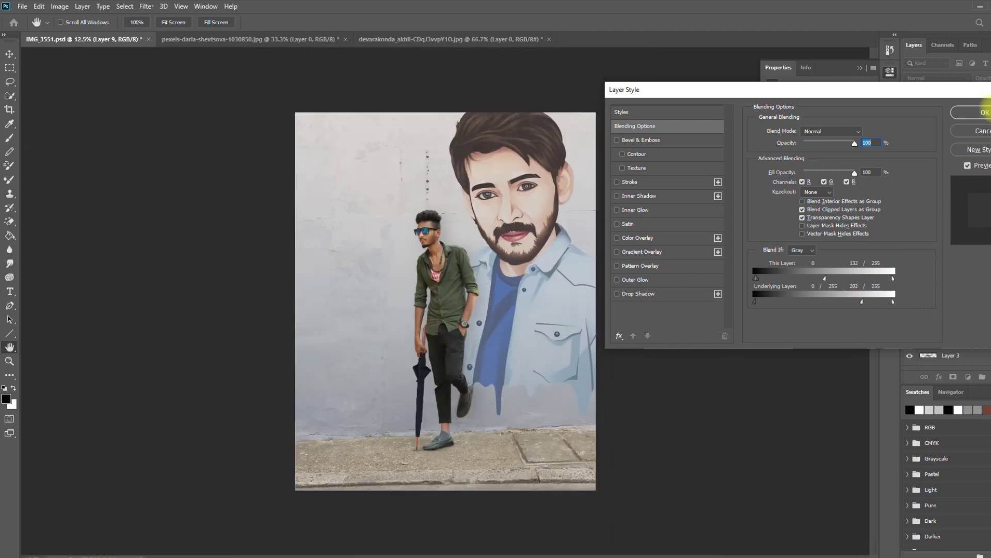
pyautogui.click(984, 112)
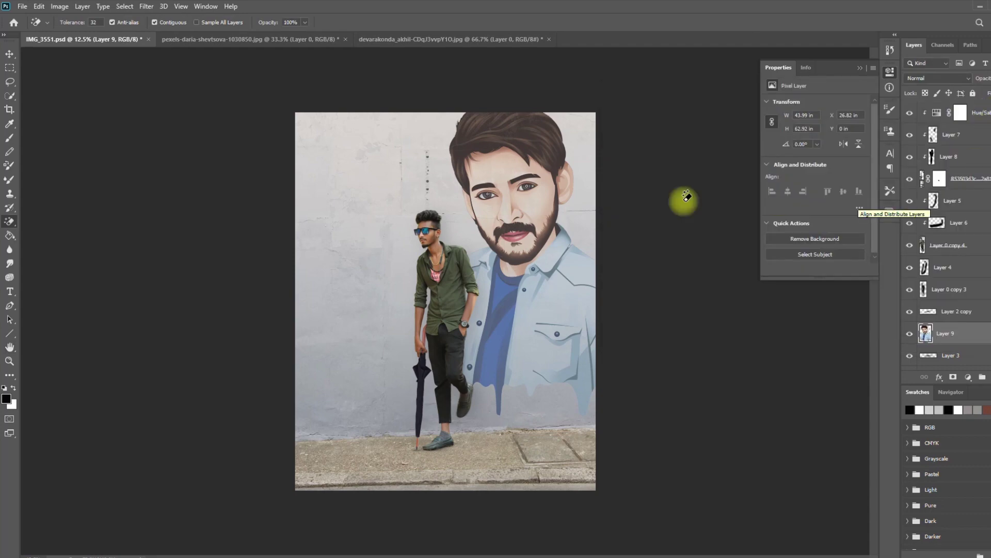
# Move the illustration left to X 20.15 in and mask out the dotted vertical marks beside its hair with a soft round brush.
pyautogui.moveTo(535, 188); pyautogui.dragTo(496, 221)
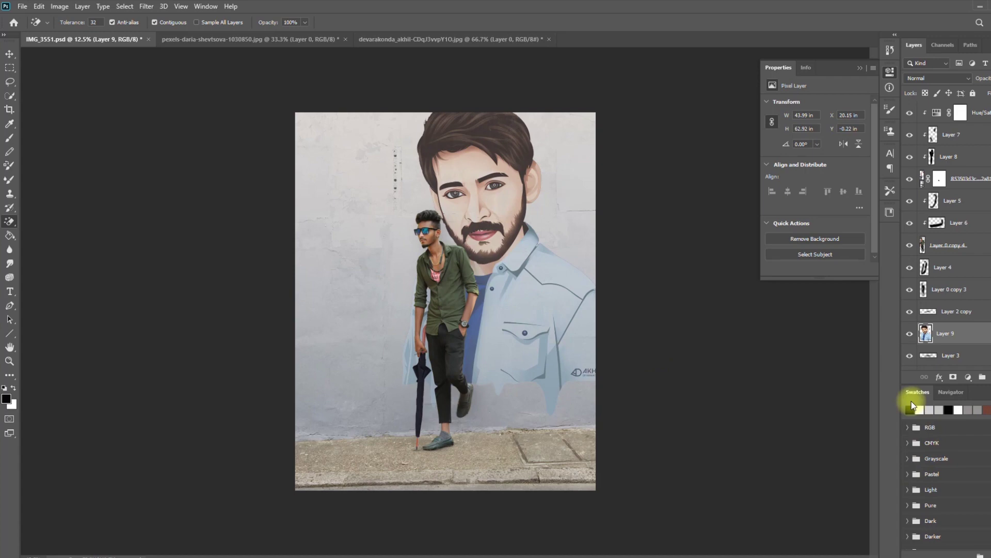
pyautogui.click(953, 377)
pyautogui.click(9, 138)
pyautogui.rightClick(383, 327)
pyautogui.click(465, 354)
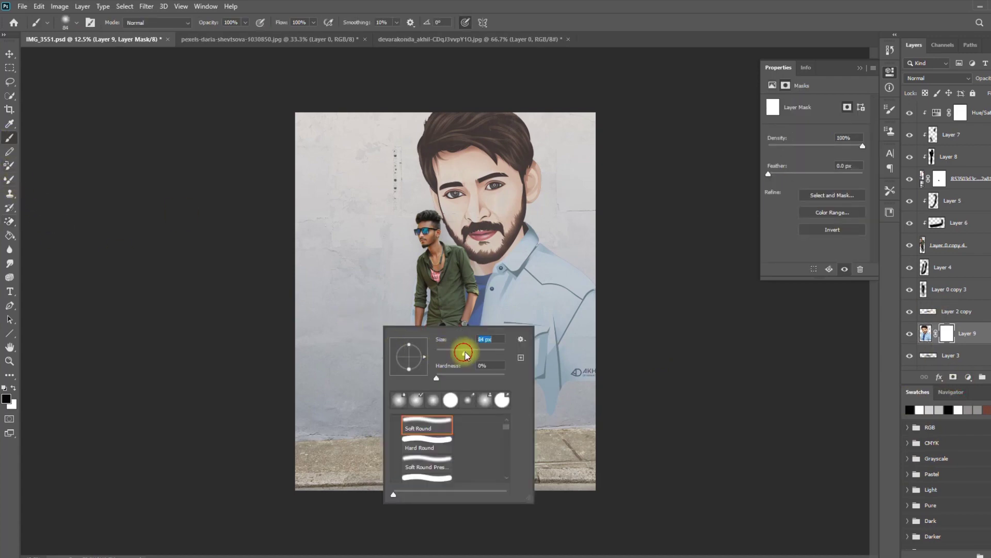
pyautogui.press('Return')
pyautogui.rightClick(388, 231)
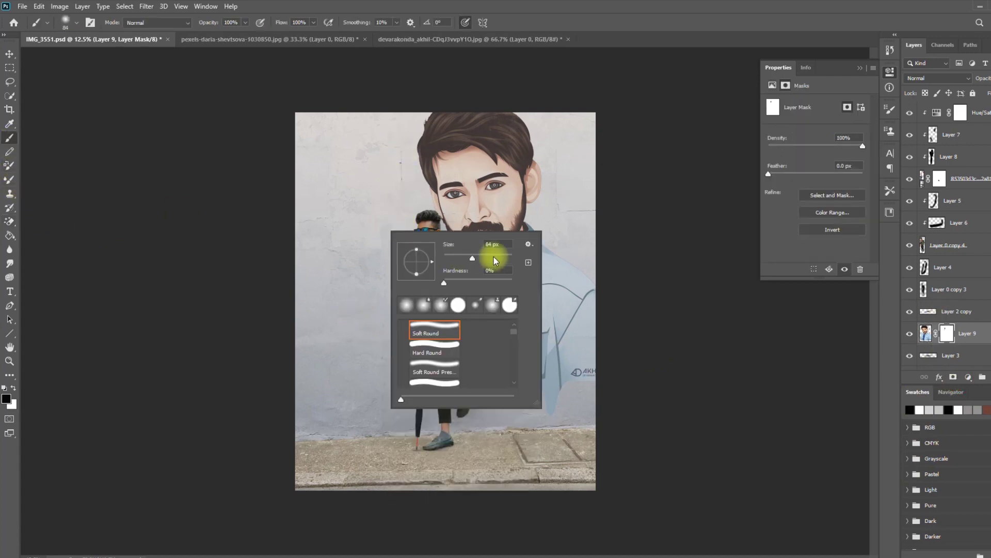
pyautogui.click(493, 257)
pyautogui.click(355, 273)
pyautogui.rightClick(343, 239)
pyautogui.click(452, 266)
pyautogui.click(370, 228)
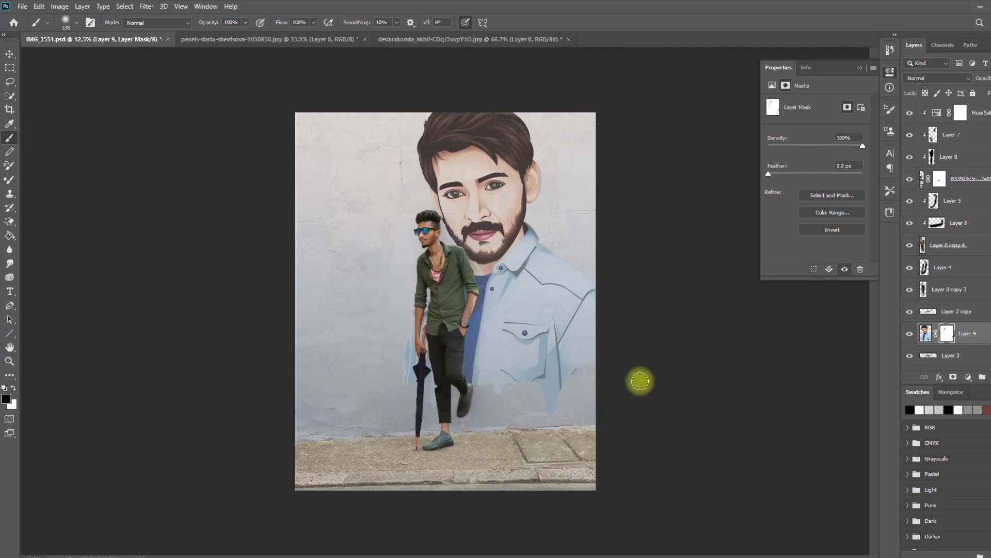
# Undo the mask stroke over the artist's logo and try the Spot Healing Brush on it instead.
pyautogui.hotkey('ctrl', 'z')
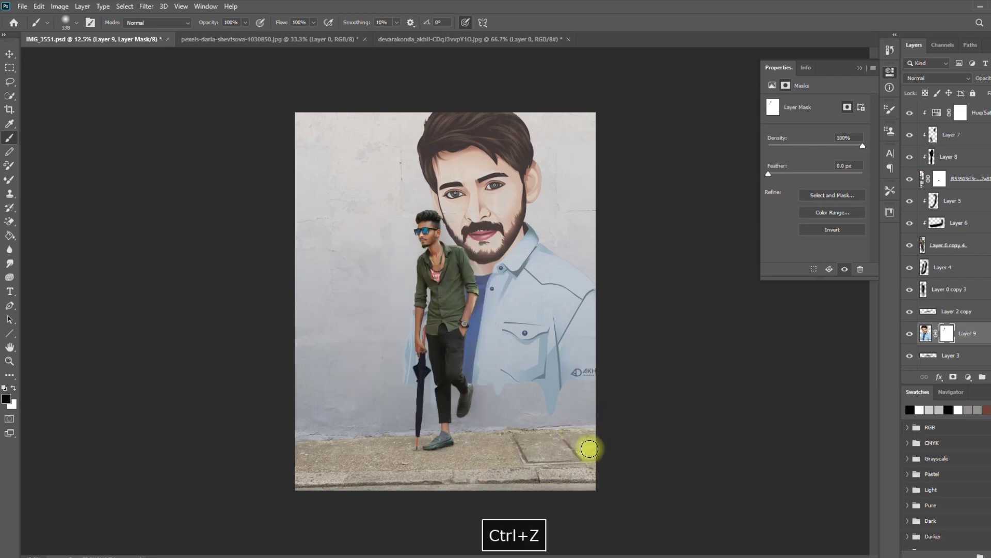
pyautogui.click(8, 377)
pyautogui.click(589, 374)
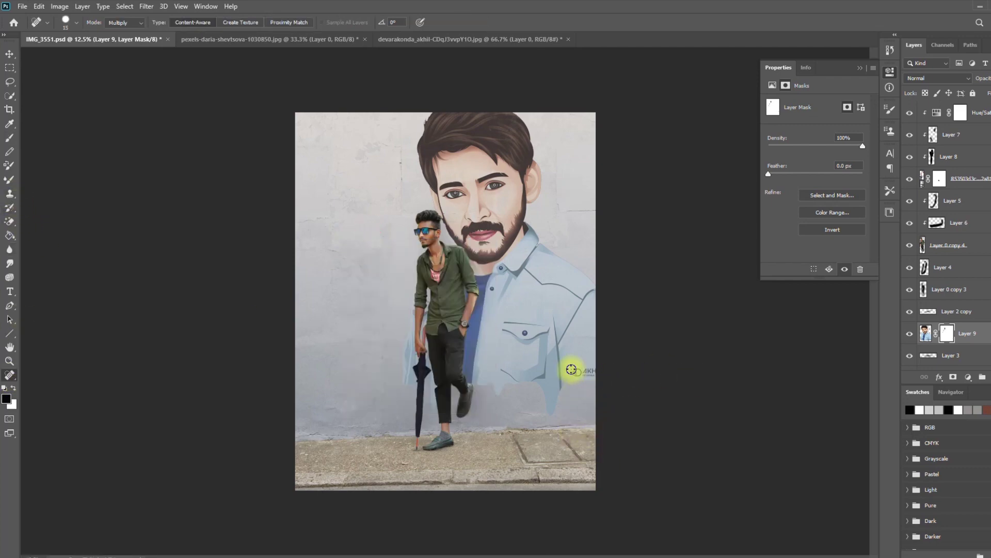
pyautogui.rightClick(574, 369)
pyautogui.moveTo(639, 388); pyautogui.dragTo(631, 388)
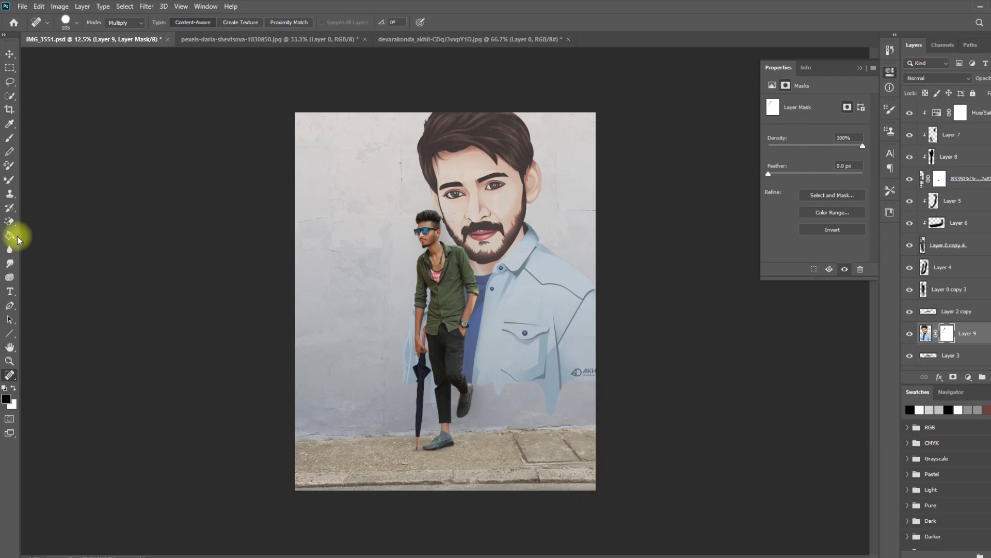
# Remove the artist's logo from the illustrated shirt on Layer 9's image with a 243 px Clone Stamp sampling Current Layer, undoing one failed stroke.
pyautogui.click(9, 193)
pyautogui.rightClick(595, 357)
pyautogui.click(697, 384)
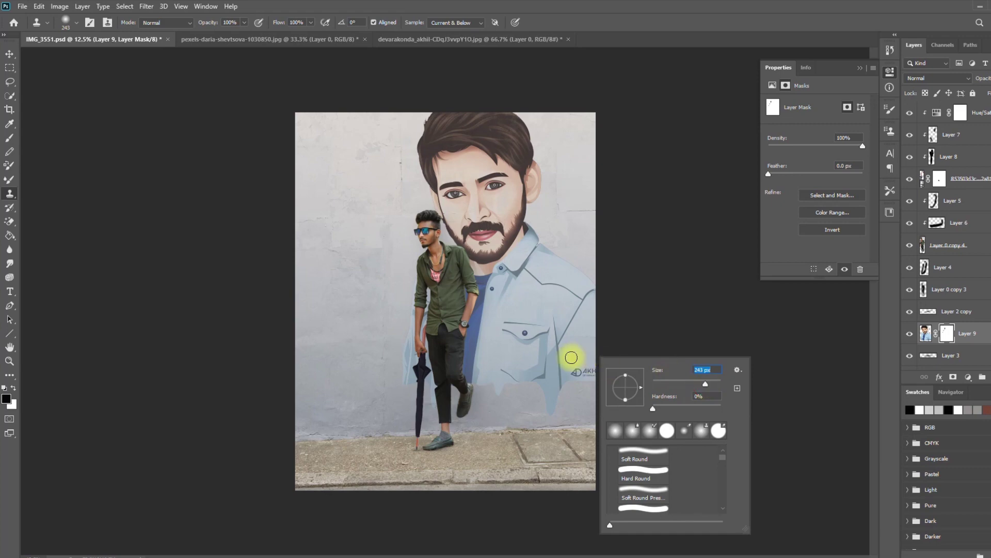
pyautogui.click(575, 371)
pyautogui.click(925, 333)
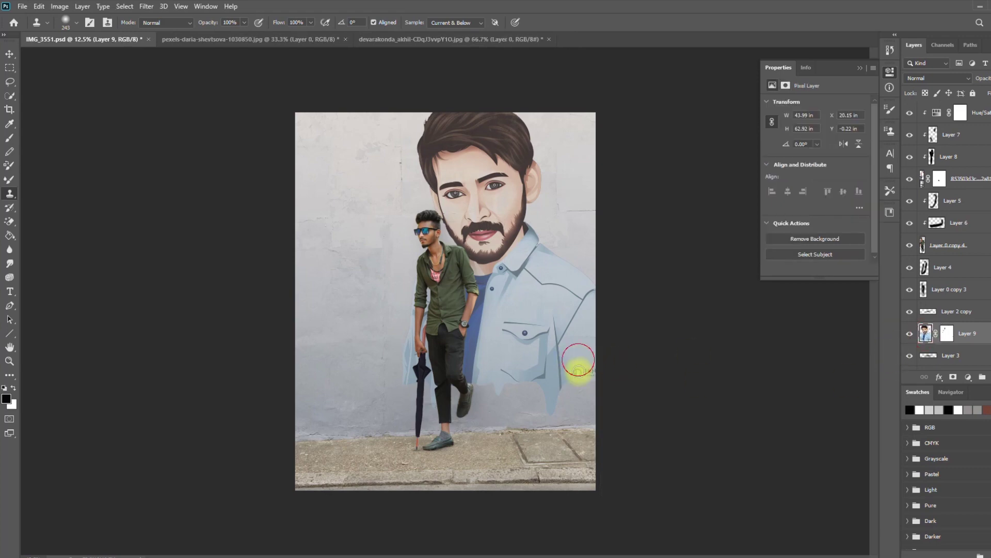
pyautogui.hotkey('ctrl', 'z')
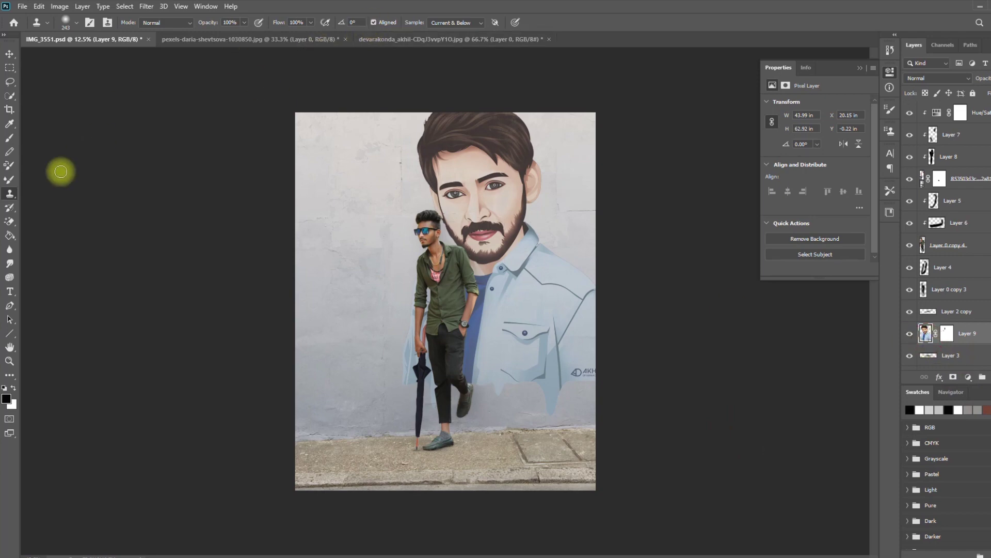
pyautogui.click(454, 23)
pyautogui.click(449, 31)
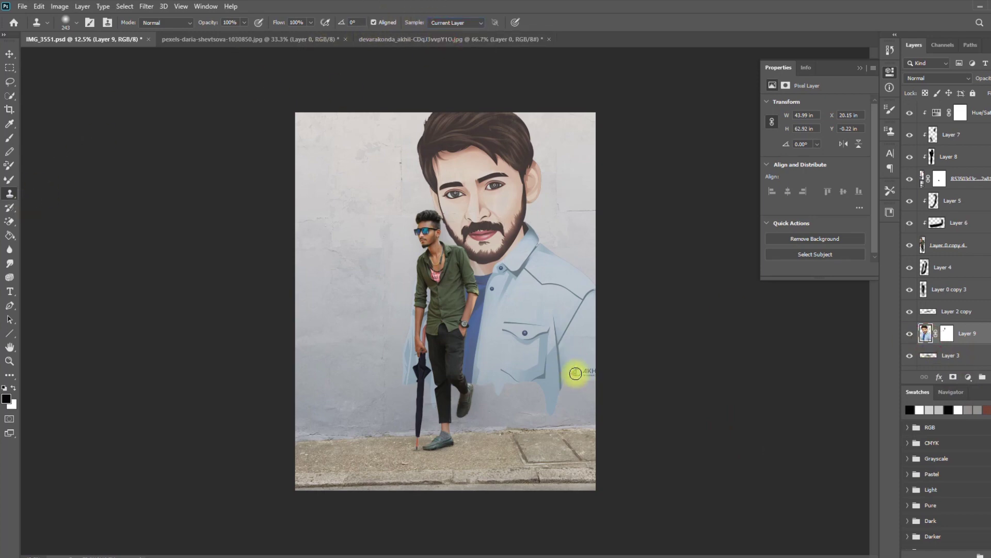
pyautogui.keyDown('alt'); pyautogui.click(572, 360); pyautogui.keyUp('alt')
pyautogui.moveTo(575, 374); pyautogui.dragTo(592, 376)
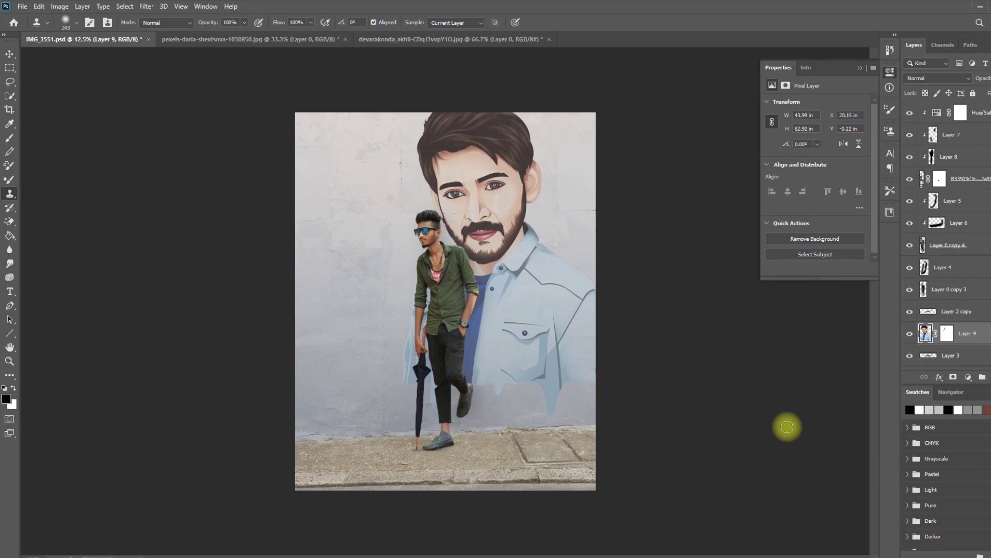
# Stamp all visible layers into a new merged layer above the Hue/Saturation adjustment and duplicate that merged layer.
pyautogui.click(979, 122)
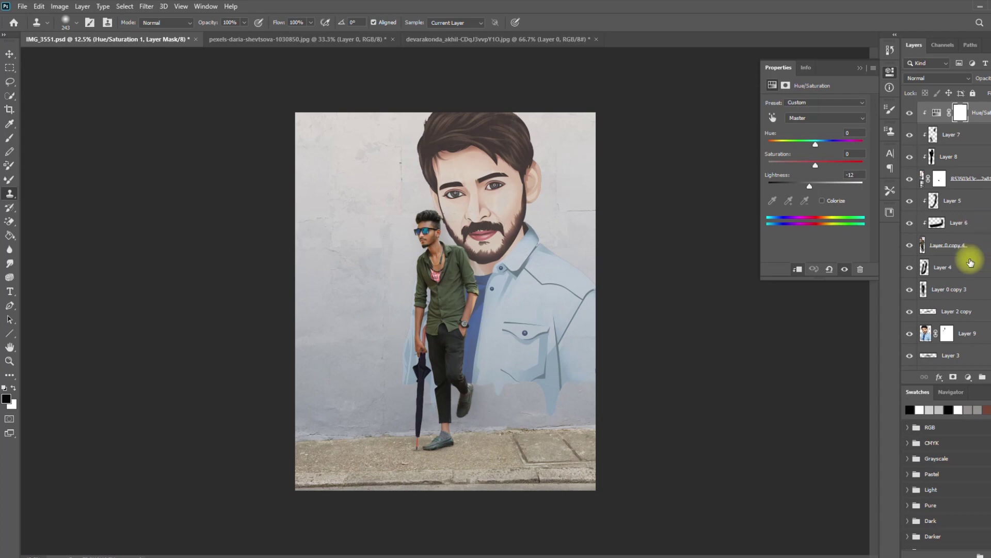
pyautogui.click(949, 267)
pyautogui.click(930, 290)
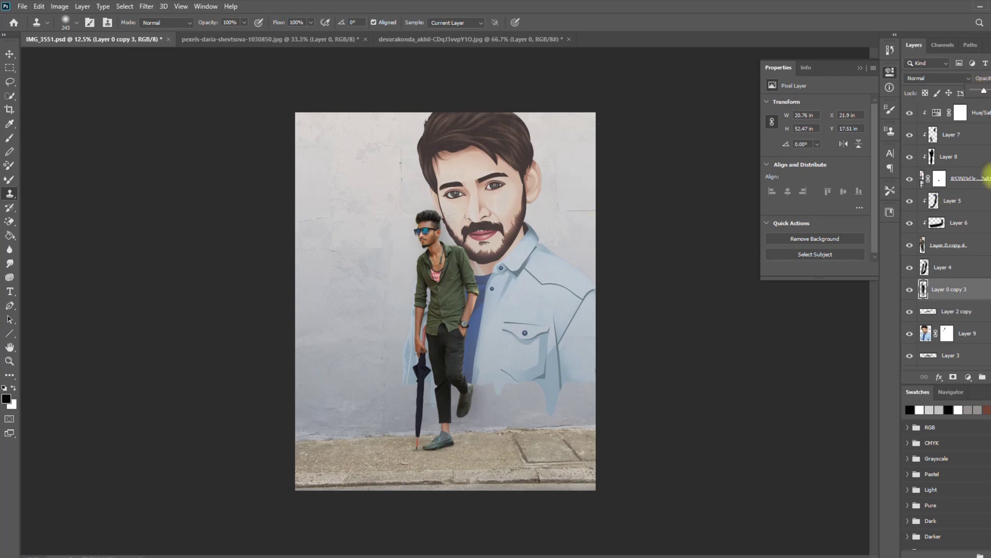
pyautogui.click(979, 123)
pyautogui.hotkey('ctrl', 'alt', 'shift', 'e')
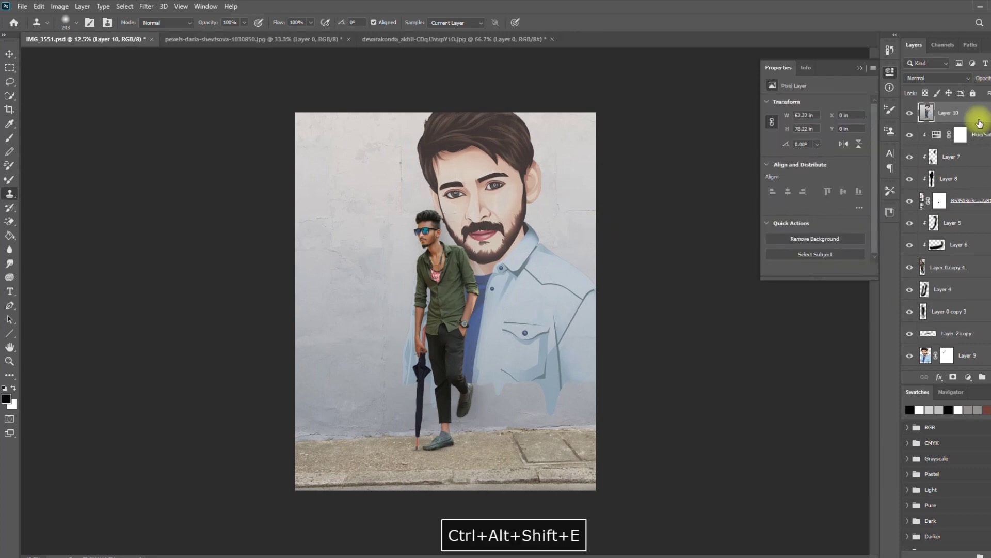
pyautogui.hotkey('ctrl', 'j')
# Open the duplicated merged layer in the Camera Raw Filter and apply the preset Edition Pictures (18).
pyautogui.click(146, 7)
pyautogui.click(175, 70)
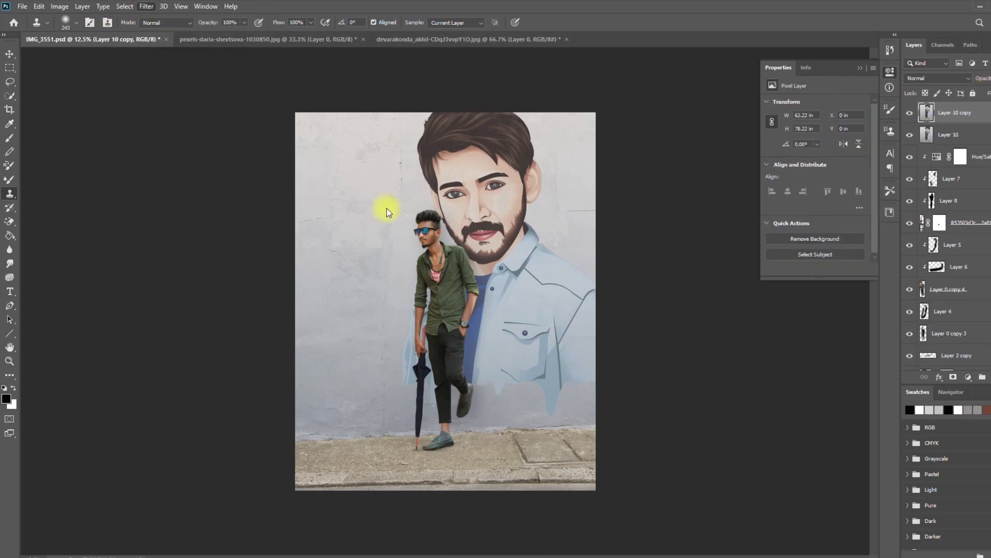
pyautogui.click(927, 117)
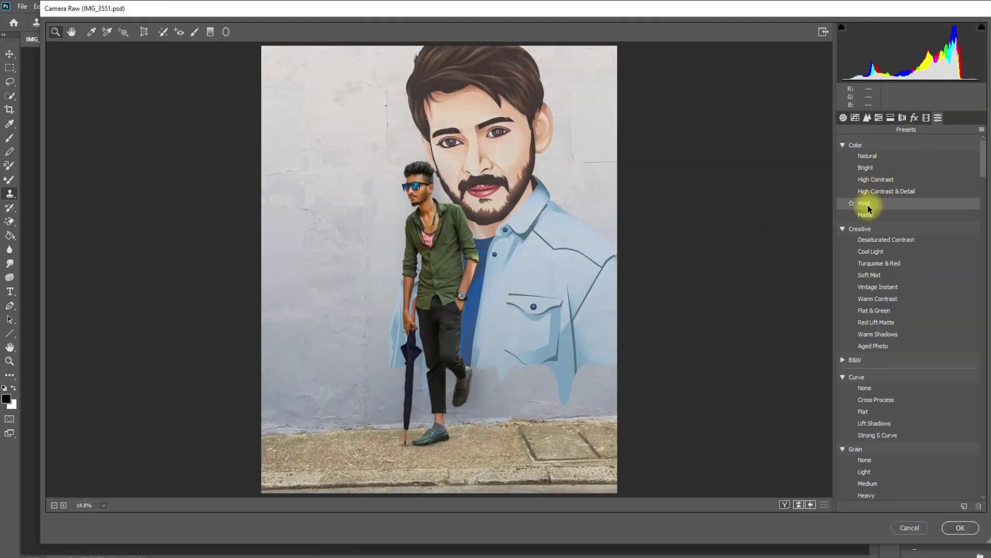
pyautogui.moveTo(982, 174); pyautogui.dragTo(980, 316)
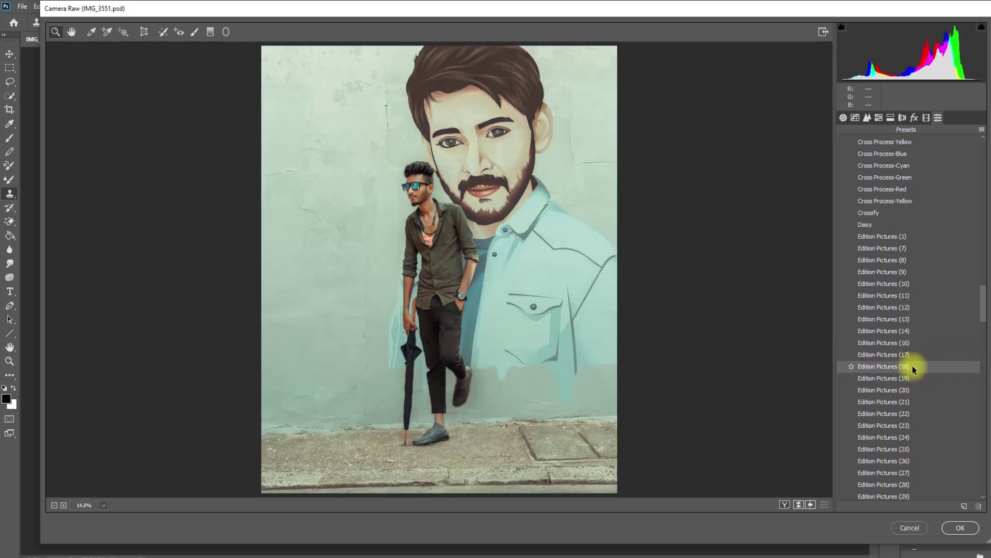
pyautogui.click(913, 366)
# Set the sharpening amount and luminance noise reduction to 0, and set the split-toning highlights hue to 149.
pyautogui.click(867, 117)
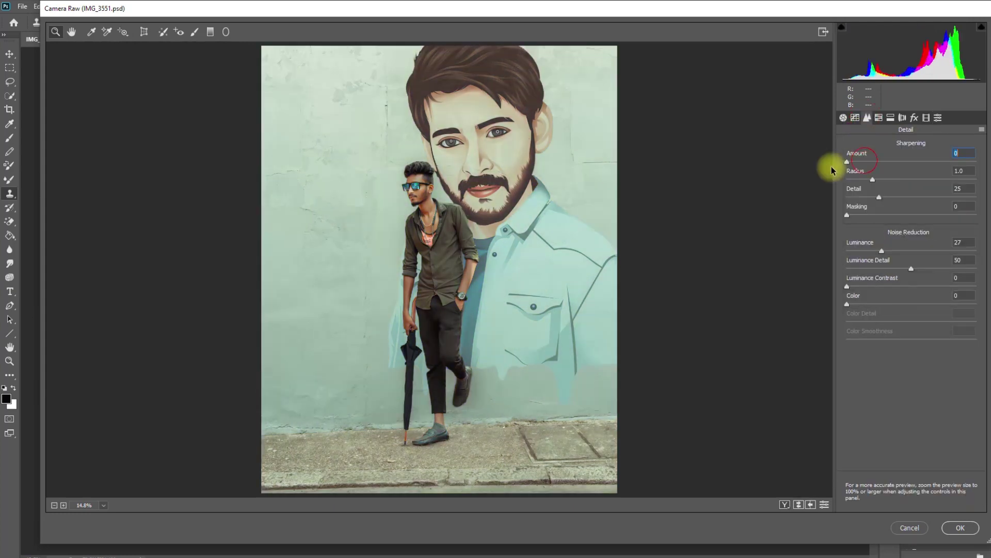
pyautogui.click(844, 118)
pyautogui.click(891, 118)
pyautogui.moveTo(904, 161); pyautogui.dragTo(900, 160)
# Try a far higher split-toning shadows hue and a higher basic Highlights value, undoing each change.
pyautogui.moveTo(858, 243); pyautogui.dragTo(976, 244)
pyautogui.hotkey('ctrl', 'z')
pyautogui.click(843, 117)
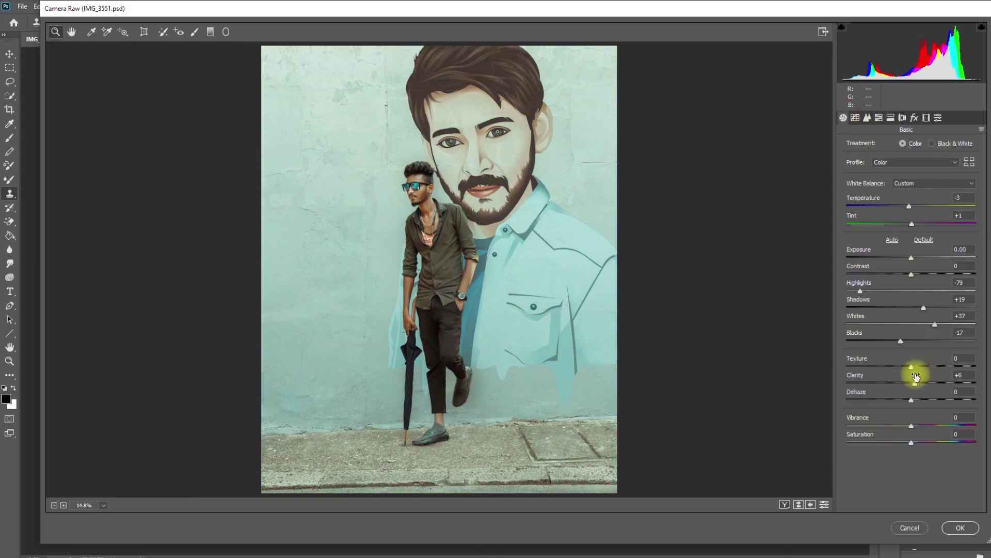
pyautogui.click(885, 290)
pyautogui.hotkey('ctrl', 'z')
# Set the calibration's Blue Primary saturation to -16, and try a lower Red Primary saturation before undoing it.
pyautogui.click(926, 117)
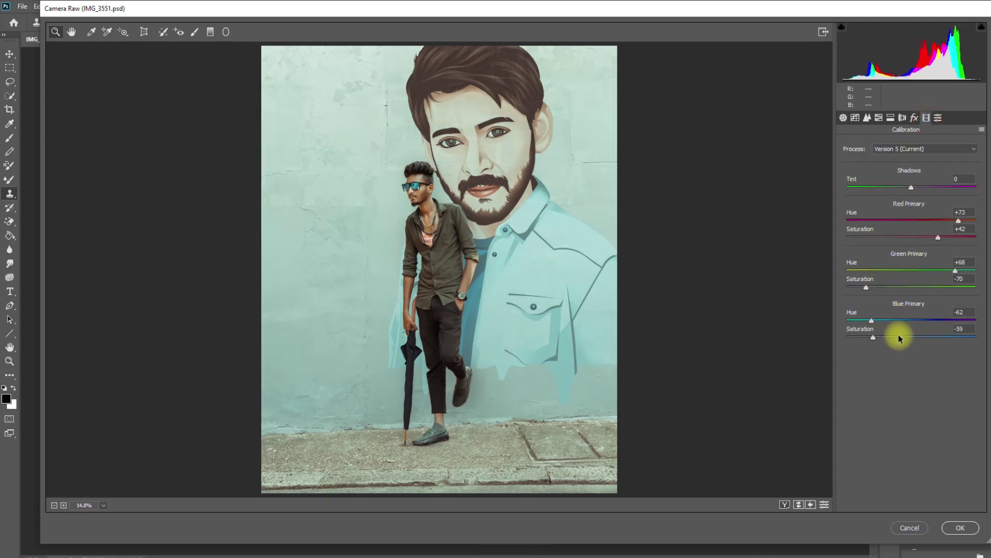
pyautogui.moveTo(897, 335); pyautogui.dragTo(902, 339)
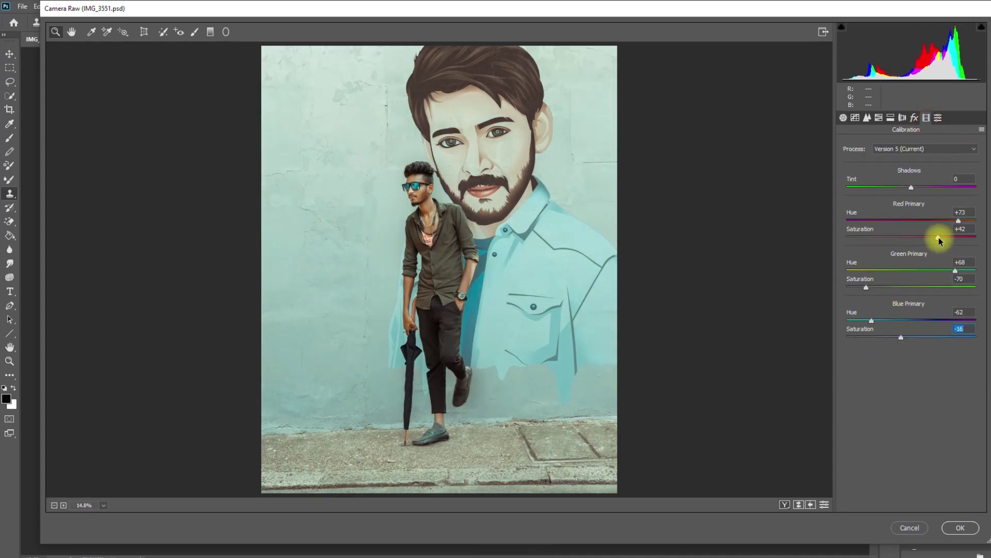
pyautogui.moveTo(938, 238); pyautogui.dragTo(919, 240)
pyautogui.hotkey('ctrl', 'z')
pyautogui.hotkey('ctrl', 'z')
pyautogui.hotkey('ctrl', 'z')
pyautogui.hotkey('ctrl', 'z')
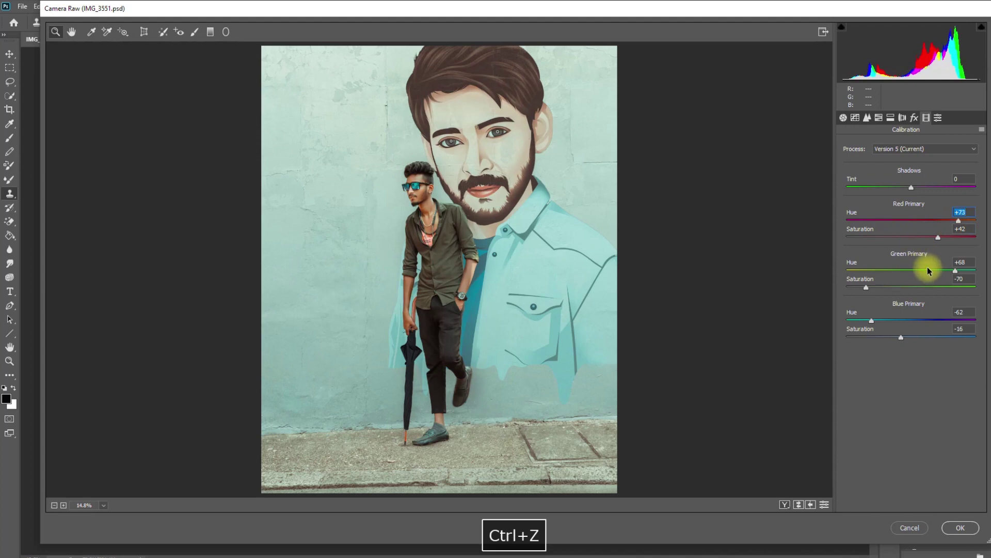
pyautogui.hotkey('ctrl', 'z')
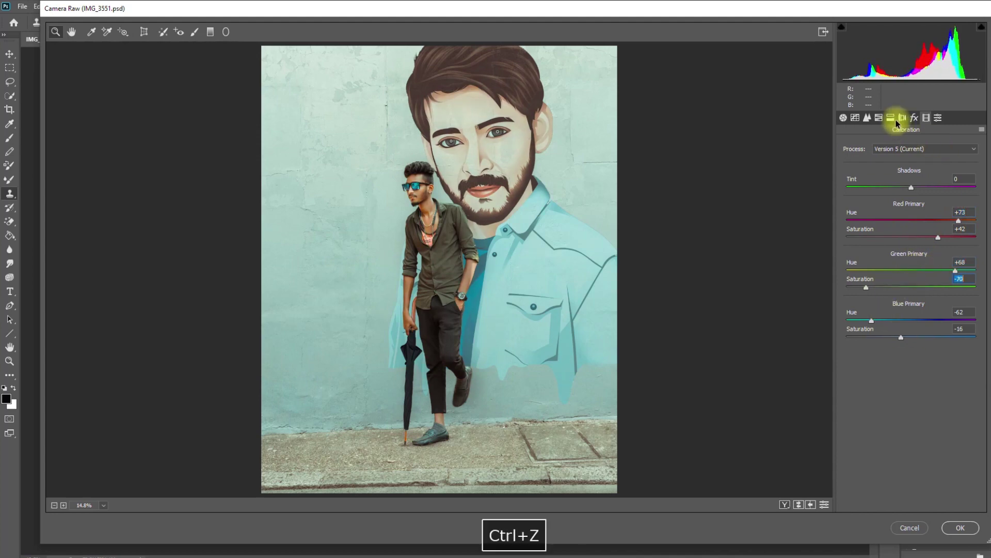
# Shift the split-toning highlights hue to about 143 and set the HSL saturation of oranges to -32.
pyautogui.click(891, 117)
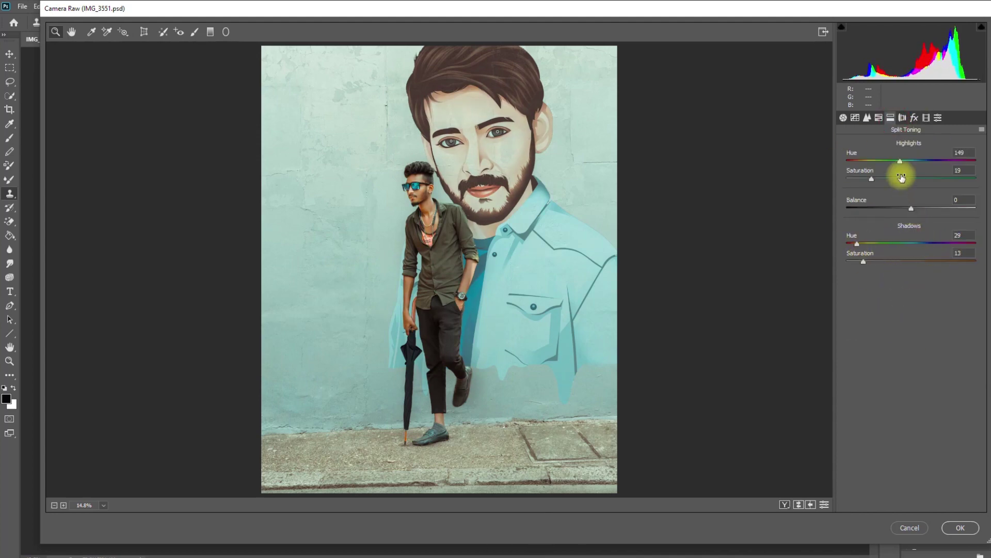
pyautogui.moveTo(914, 161)
pyautogui.mouseDown()
pyautogui.moveTo(934, 160)
pyautogui.moveTo(888, 164)
pyautogui.moveTo(900, 165)
pyautogui.mouseUp()
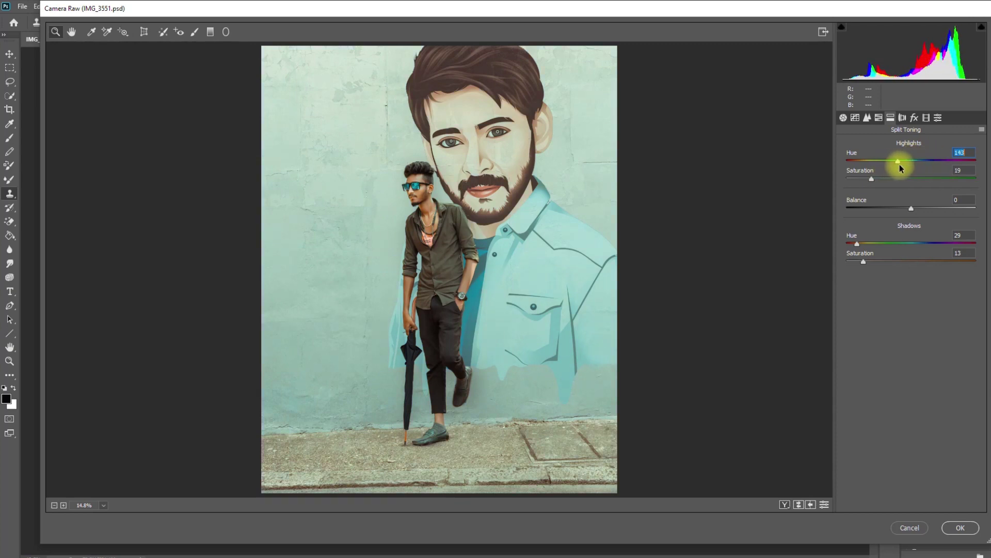
pyautogui.click(867, 118)
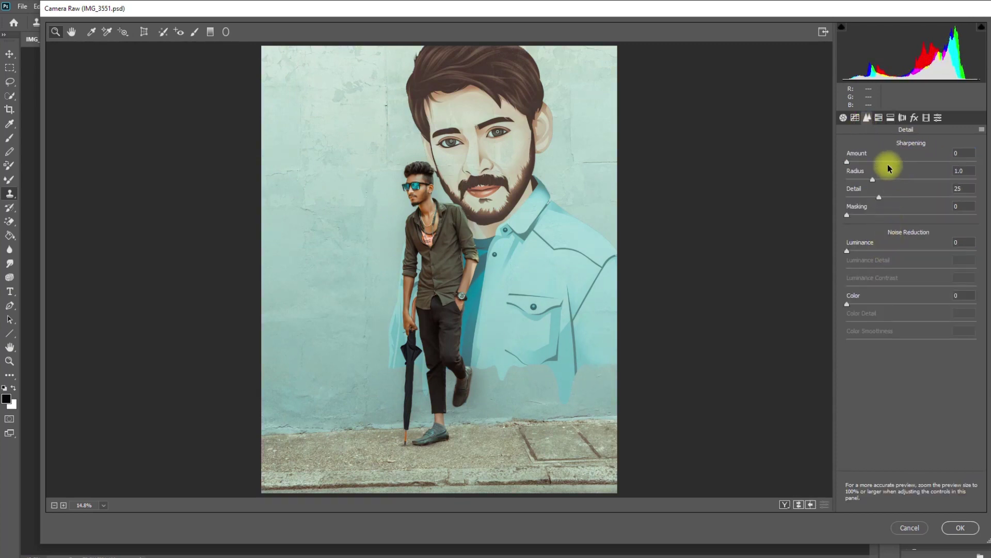
pyautogui.click(878, 117)
pyautogui.click(887, 147)
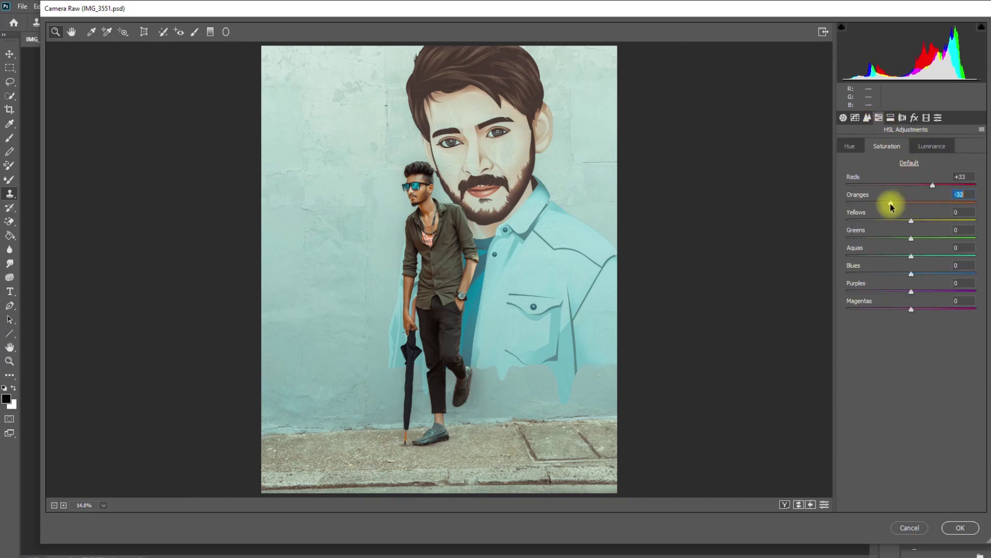
# Set the HSL luminance to Reds +36, Greens -13, Aquas -18, Blues -3 and Purples +2.
pyautogui.click(932, 147)
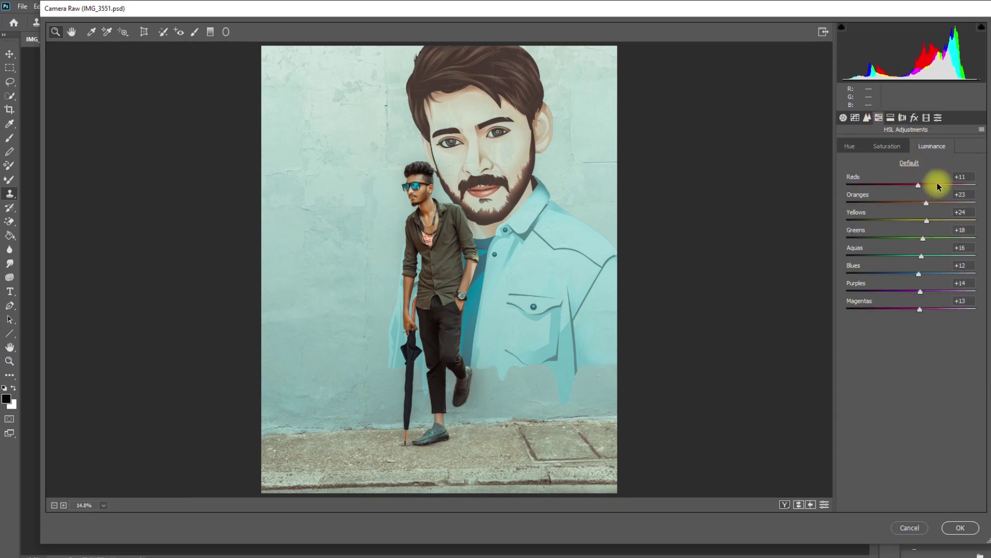
pyautogui.click(899, 256)
pyautogui.click(903, 238)
pyautogui.click(909, 273)
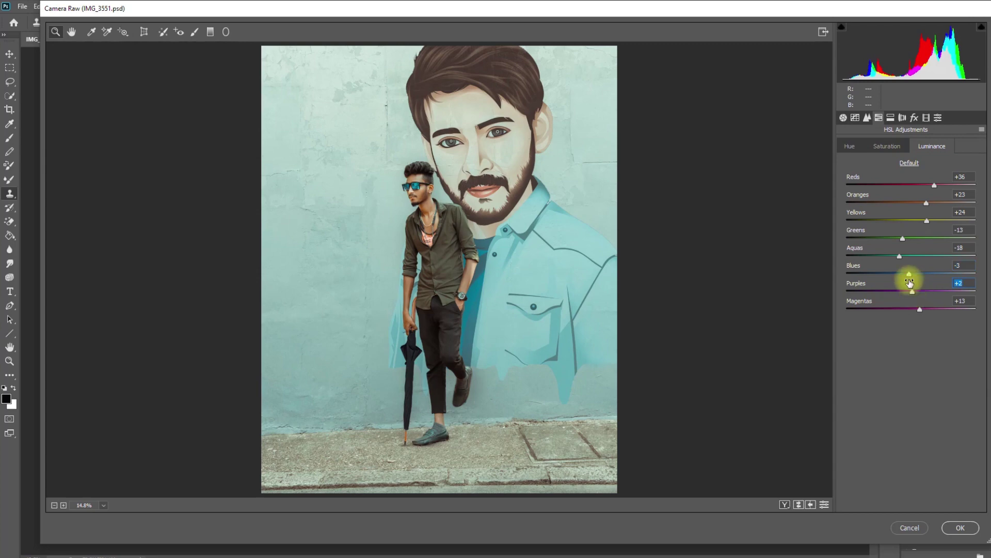
pyautogui.click(926, 117)
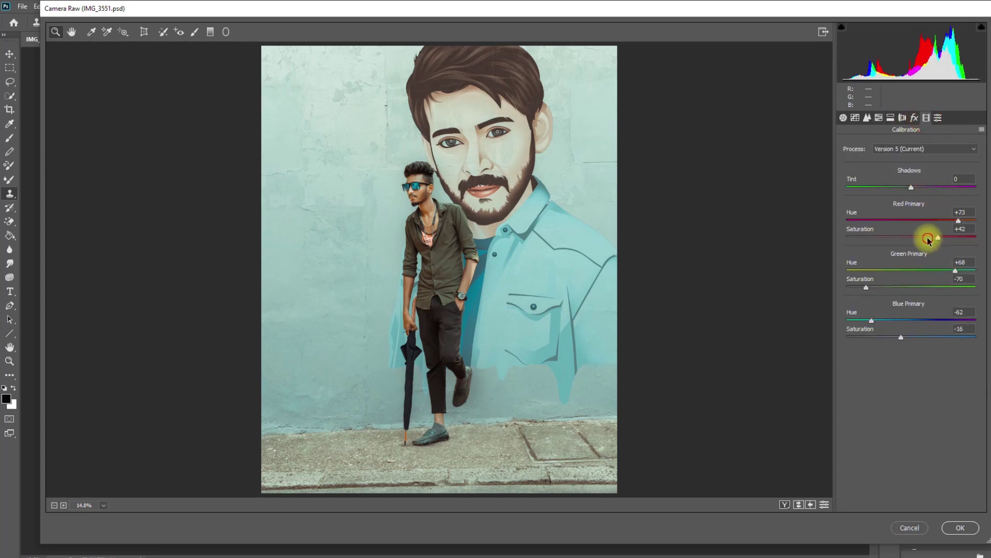
# Draw a large radial filter over the upper part of the photo and set its Highlights and Whites to -6.
pyautogui.press('j')
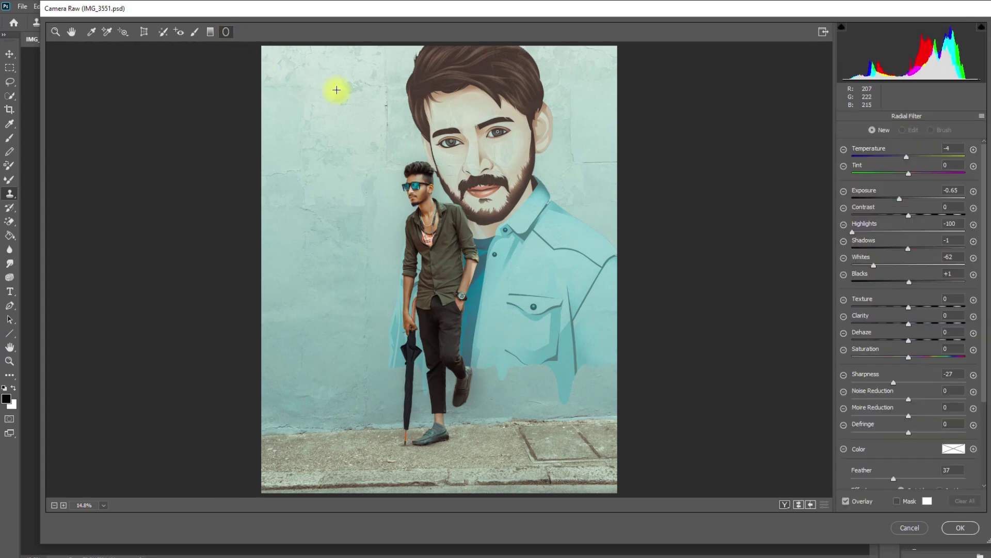
pyautogui.moveTo(336, 89); pyautogui.dragTo(551, 274)
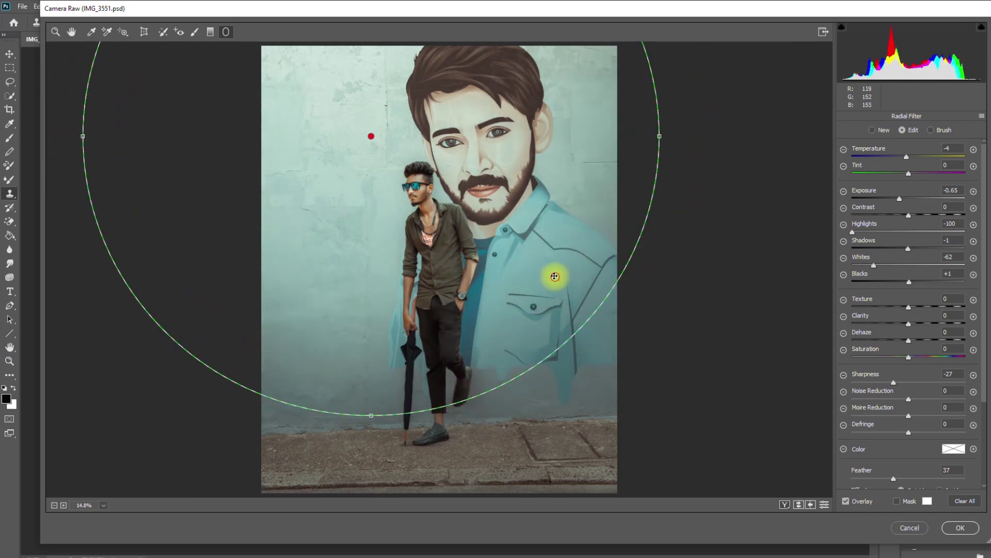
pyautogui.click(906, 232)
pyautogui.click(909, 265)
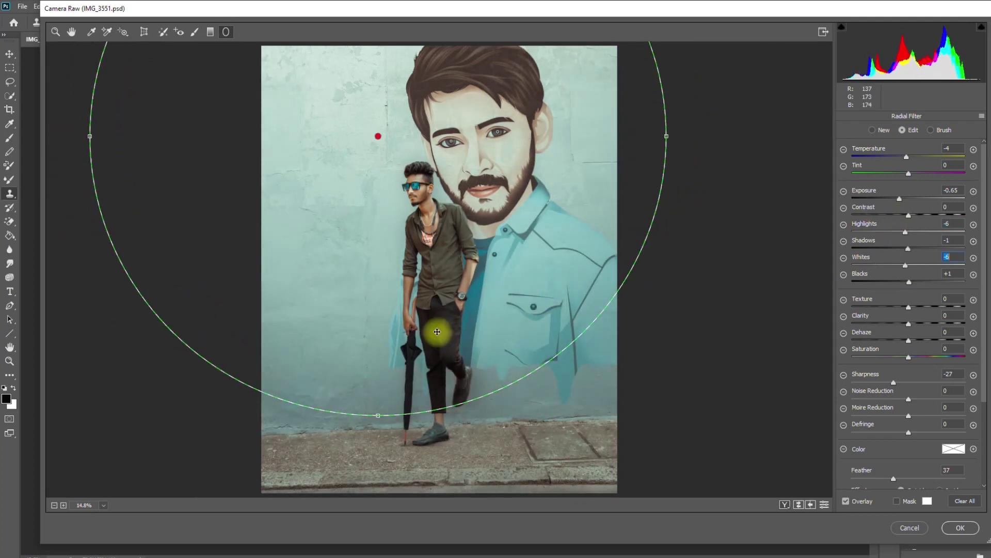
# Reshape and reposition the radial filter over the wall and man, set its Exposure to -0.50, and apply the Camera Raw adjustments.
pyautogui.moveTo(378, 415); pyautogui.dragTo(378, 359)
pyautogui.moveTo(90, 136); pyautogui.dragTo(253, 136)
pyautogui.moveTo(502, 136); pyautogui.dragTo(602, 160)
pyautogui.moveTo(532, 200); pyautogui.dragTo(562, 250)
pyautogui.moveTo(900, 199)
pyautogui.mouseDown()
pyautogui.moveTo(891, 202)
pyautogui.moveTo(902, 208)
pyautogui.mouseUp()
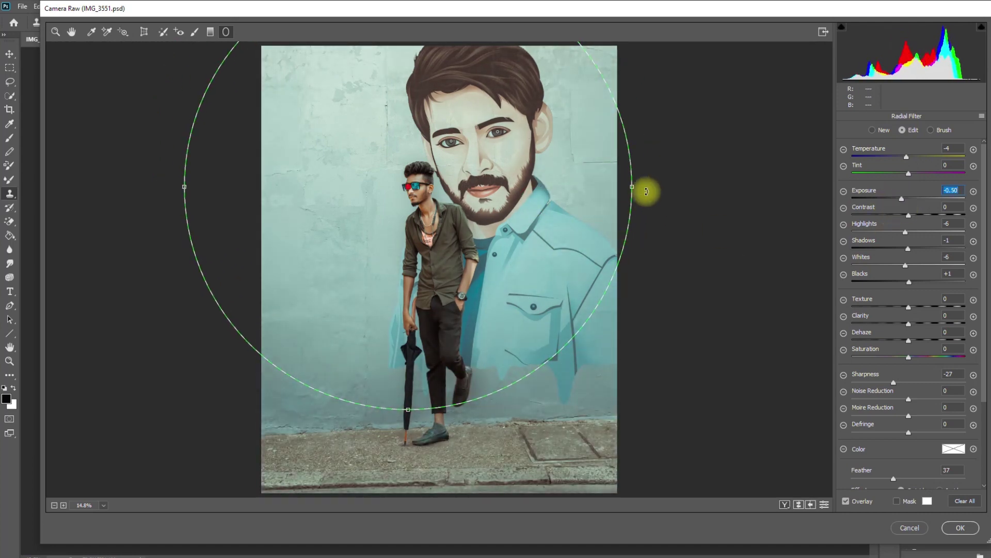
pyautogui.moveTo(632, 186); pyautogui.dragTo(745, 196)
pyautogui.moveTo(632, 266)
pyautogui.mouseDown()
pyautogui.moveTo(646, 222)
pyautogui.moveTo(623, 255)
pyautogui.mouseUp()
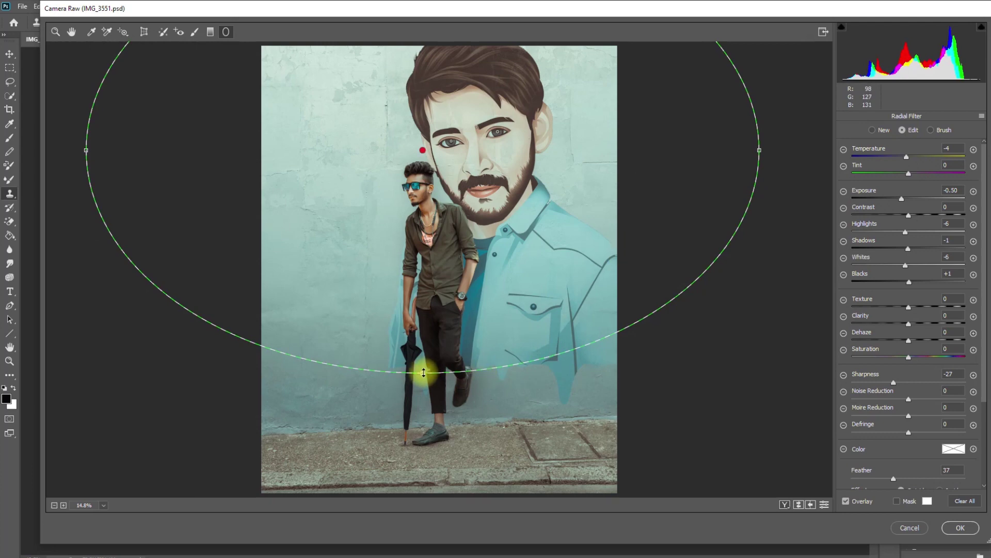
pyautogui.moveTo(421, 372); pyautogui.dragTo(421, 408)
pyautogui.moveTo(86, 148); pyautogui.dragTo(161, 148)
pyautogui.moveTo(418, 206); pyautogui.dragTo(436, 219)
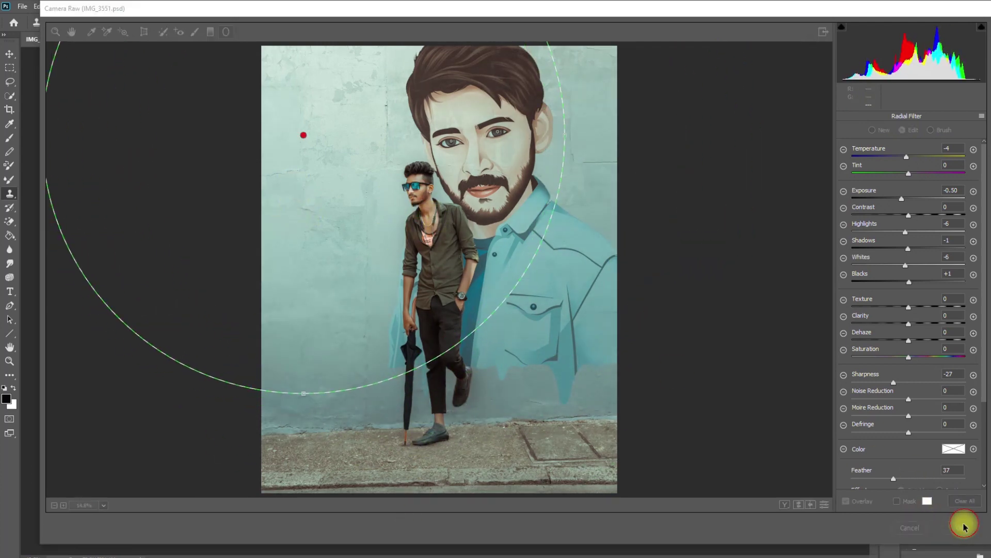
pyautogui.click(961, 527)
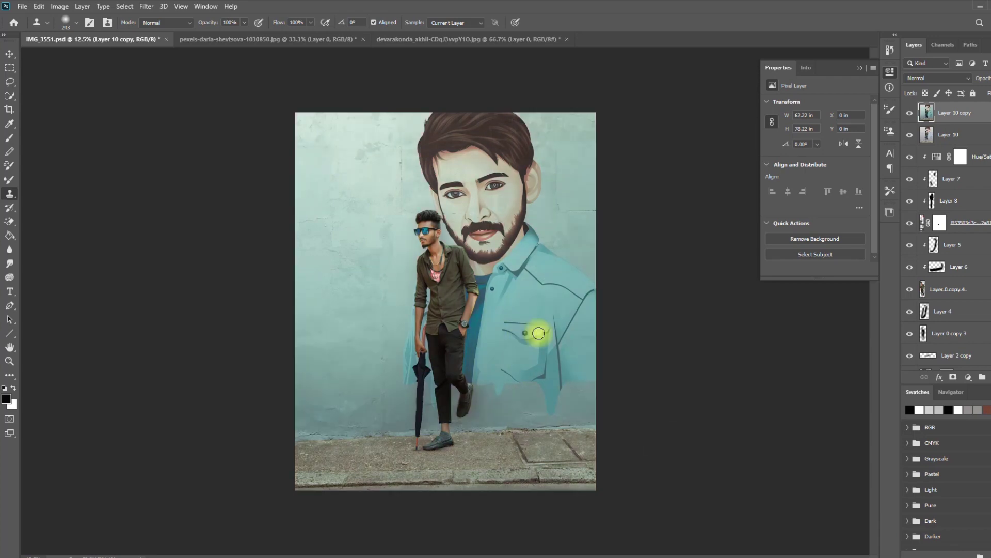
# Examine the color-graded image at close-up and full-view magnifications, checking the man against the illustrated wall.
pyautogui.hotkey('ctrl', '=')
pyautogui.hotkey('ctrl', '=')
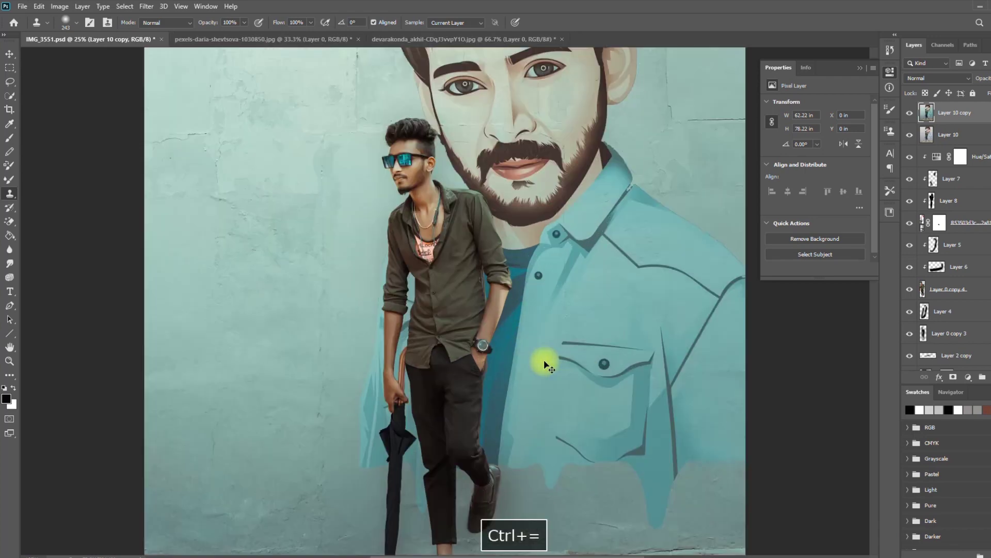
pyautogui.hotkey('ctrl', '=')
pyautogui.hotkey('ctrl', '=')
pyautogui.hotkey('ctrl', '-')
pyautogui.hotkey('ctrl', '-')
pyautogui.hotkey('ctrl', '-')
pyautogui.hotkey('ctrl', '=')
pyautogui.hotkey('ctrl', '=')
pyautogui.hotkey('ctrl', '=')
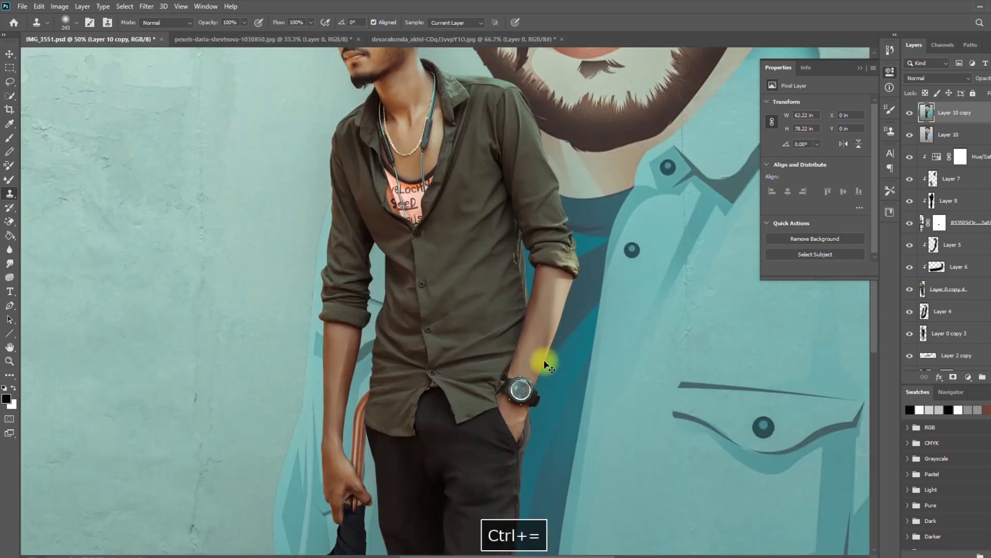
pyautogui.hotkey('ctrl', '-')
pyautogui.hotkey('ctrl', '-')
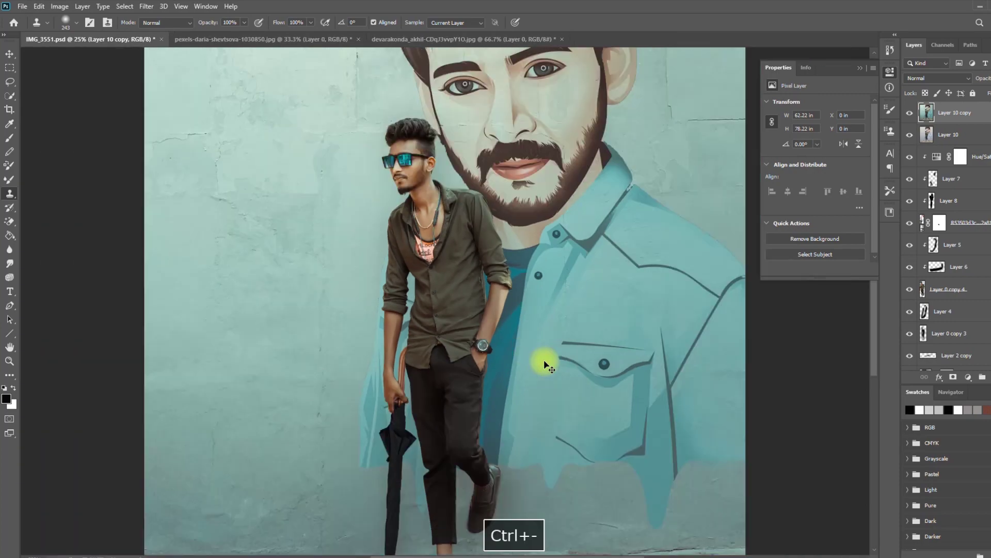
pyautogui.hotkey('ctrl', '-')
pyautogui.hotkey('ctrl', '-')
pyautogui.hotkey('ctrl', '=')
pyautogui.hotkey('ctrl', '=')
pyautogui.hotkey('ctrl', '-')
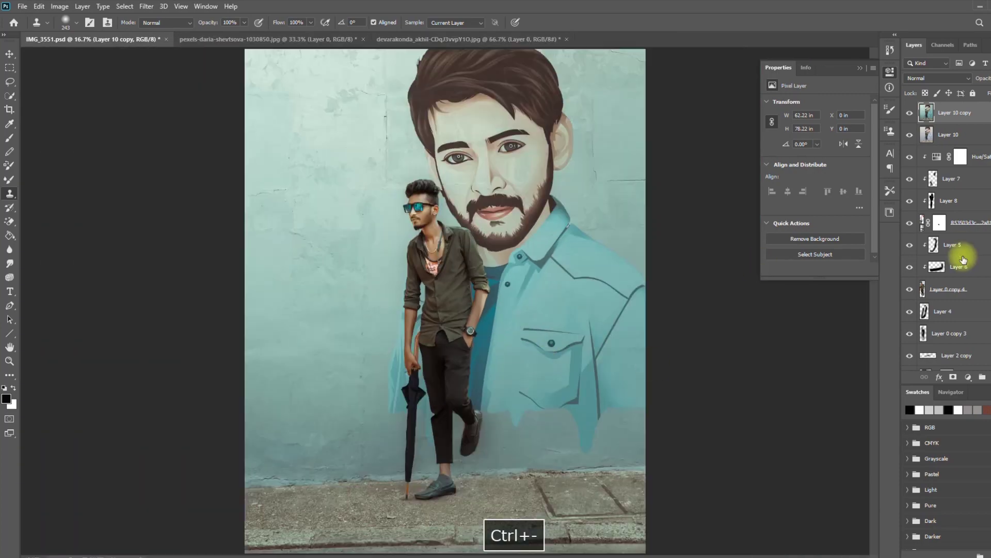
# Load the man's outline from Layer 0 copy 4 as a selection and invert the selection.
pyautogui.click(949, 289)
pyautogui.keyDown('ctrl'); pyautogui.click(929, 115); pyautogui.keyUp('ctrl')
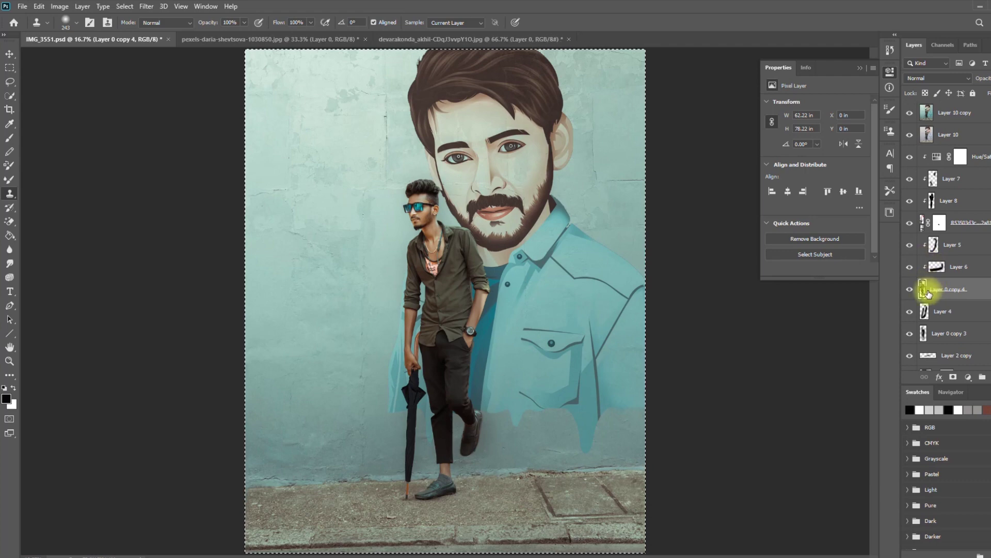
pyautogui.keyDown('ctrl'); pyautogui.click(956, 113); pyautogui.keyUp('ctrl')
pyautogui.keyDown('ctrl'); pyautogui.click(924, 291); pyautogui.keyUp('ctrl')
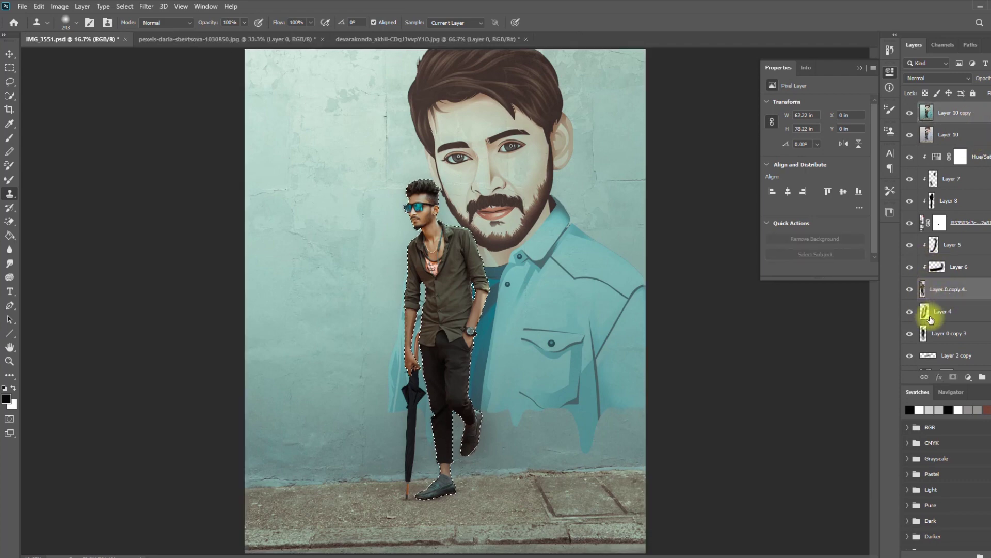
pyautogui.hotkey('ctrl', '=')
pyautogui.hotkey('ctrl', '=')
pyautogui.hotkey('ctrl', '=')
pyautogui.press('m')
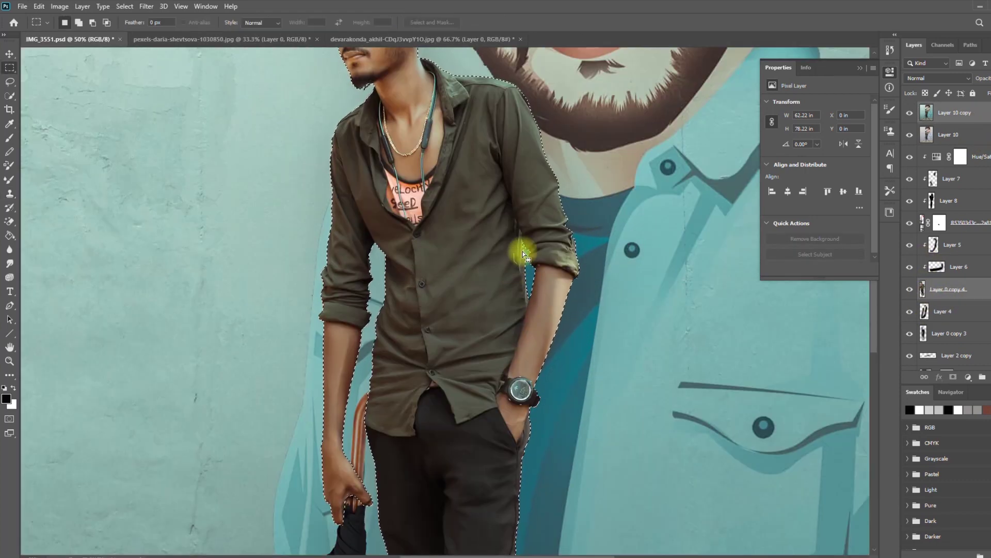
pyautogui.rightClick(490, 194)
pyautogui.click(526, 212)
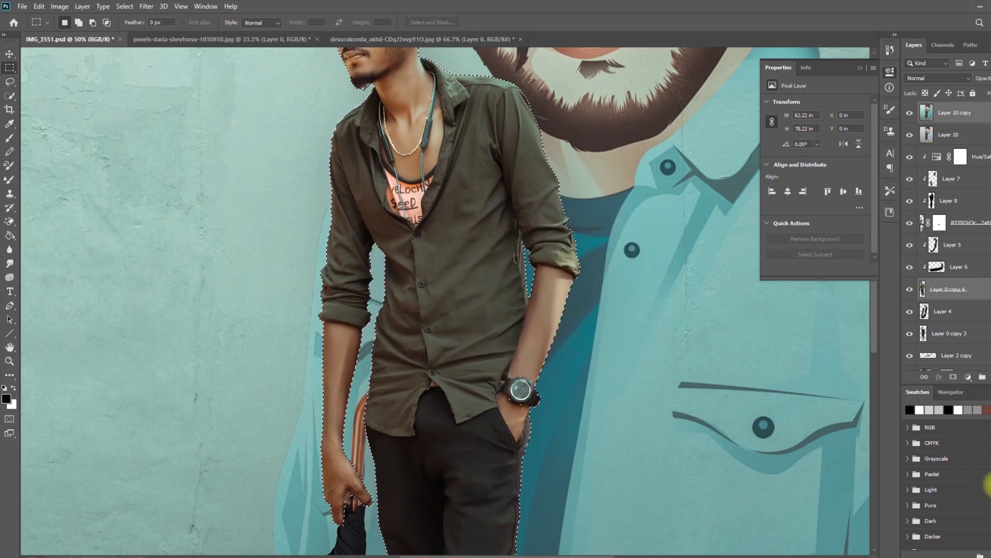
# On a new layer, paint a soft black shadow over the umbrella handle beside the hand, lower its opacity, and clear the selection.
pyautogui.click(982, 377)
pyautogui.click(9, 137)
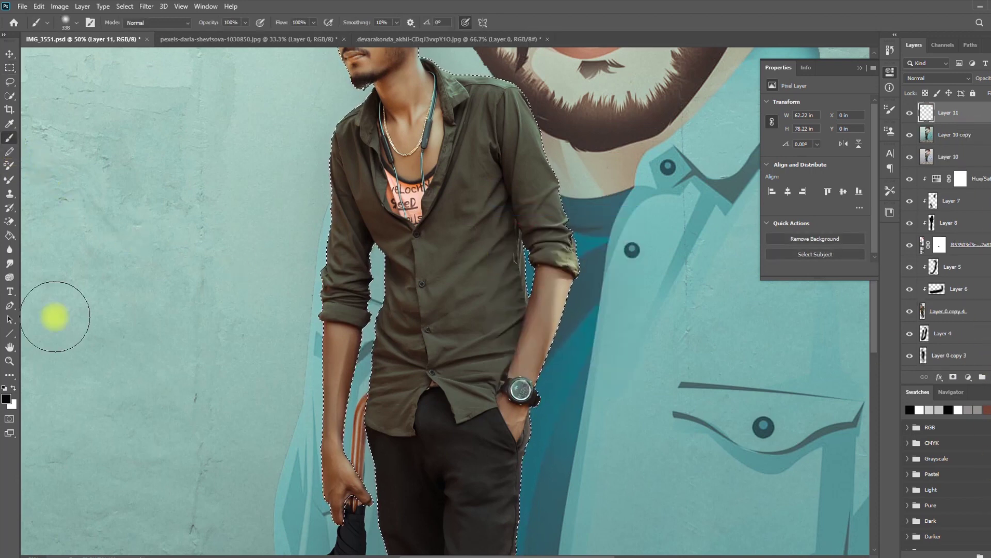
pyautogui.moveTo(345, 403)
pyautogui.mouseDown()
pyautogui.moveTo(388, 261)
pyautogui.moveTo(365, 441)
pyautogui.moveTo(371, 482)
pyautogui.mouseUp()
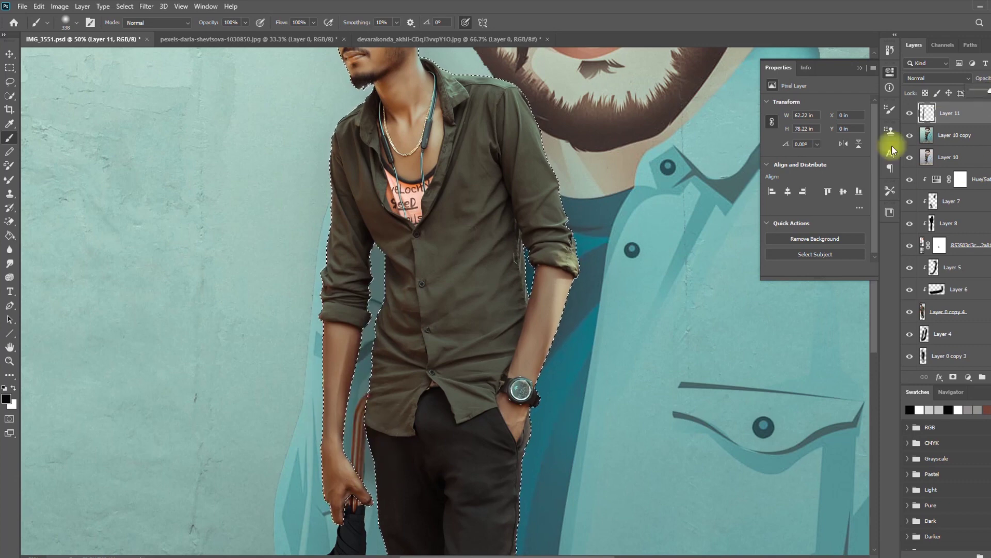
pyautogui.hotkey('ctrl', 'z')
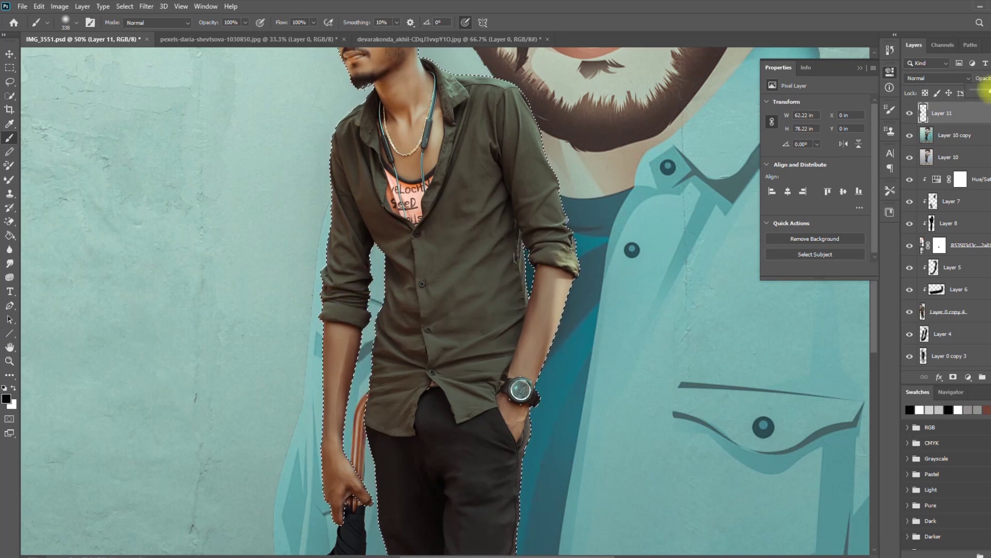
pyautogui.click(10, 67)
pyautogui.click(772, 294)
pyautogui.hotkey('ctrl', '-')
pyautogui.hotkey('ctrl', '-')
pyautogui.hotkey('ctrl', '-')
pyautogui.hotkey('ctrl', '-')
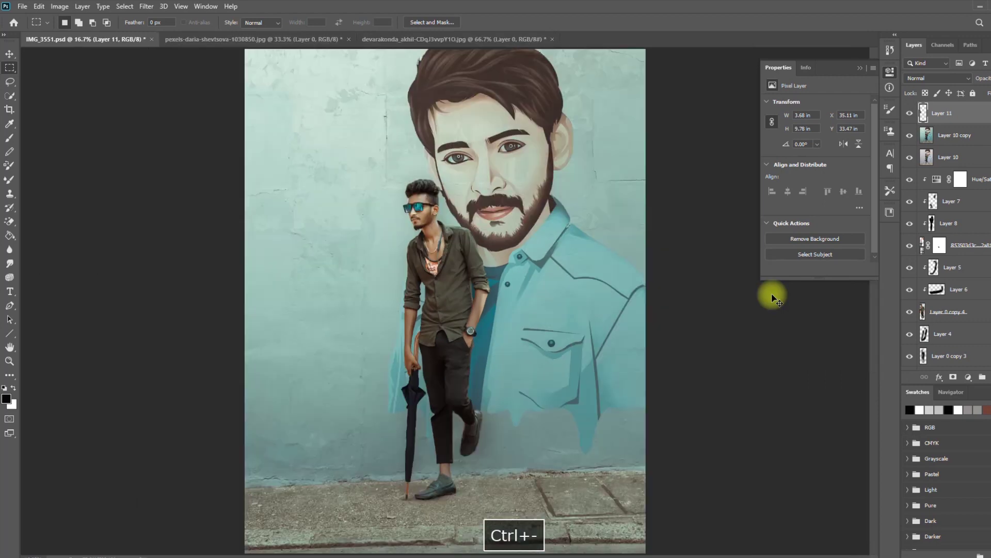
pyautogui.hotkey('ctrl', '=')
pyautogui.hotkey('ctrl', '-')
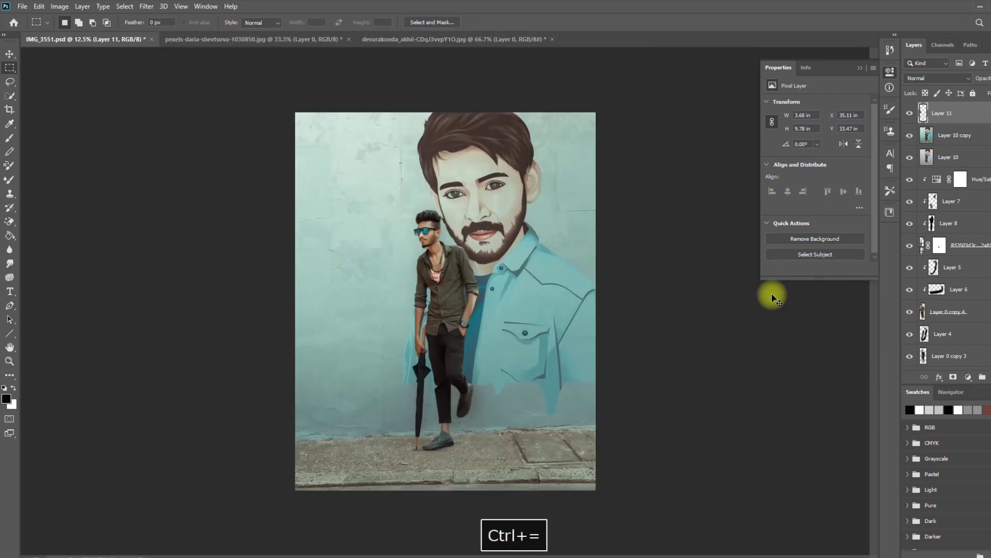
# On another new layer, paint a broad black band across the image's lower part with a 2520 px soft brush, fade it and hide the layer.
pyautogui.click(990, 377)
pyautogui.rightClick(491, 273)
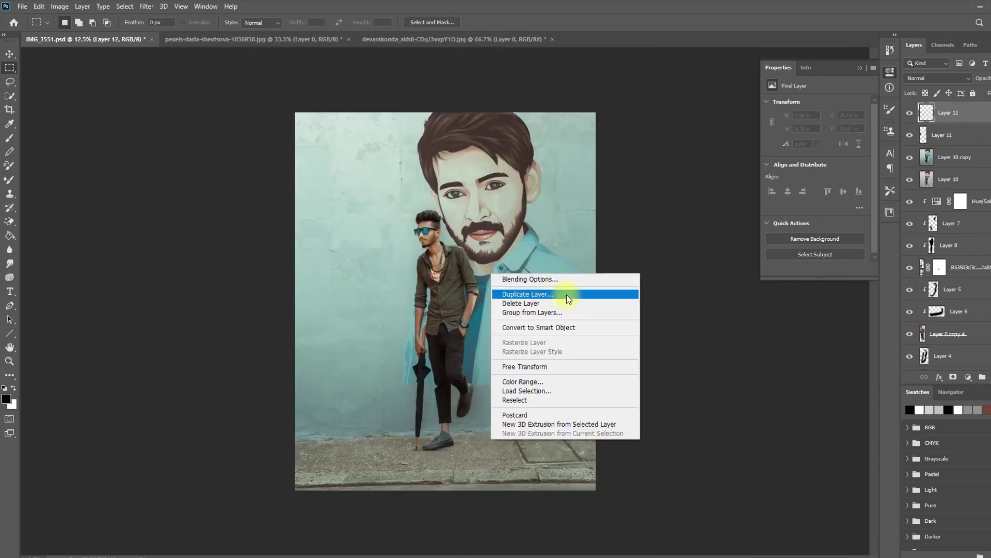
pyautogui.rightClick(493, 235)
pyautogui.click(421, 218)
pyautogui.click(9, 139)
pyautogui.rightClick(389, 219)
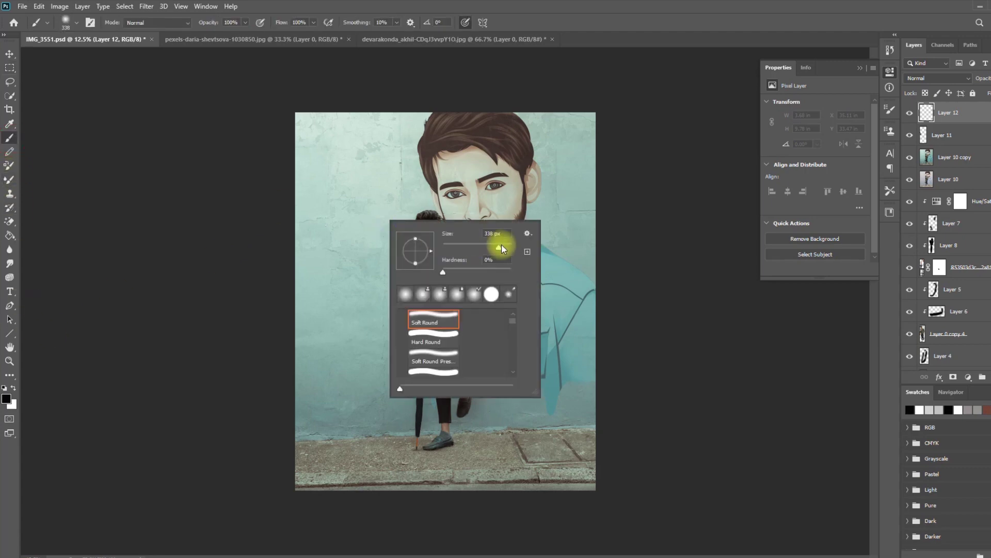
pyautogui.click(500, 246)
pyautogui.click(506, 246)
pyautogui.click(236, 420)
pyautogui.keyDown('shift'); pyautogui.click(796, 478); pyautogui.keyUp('shift')
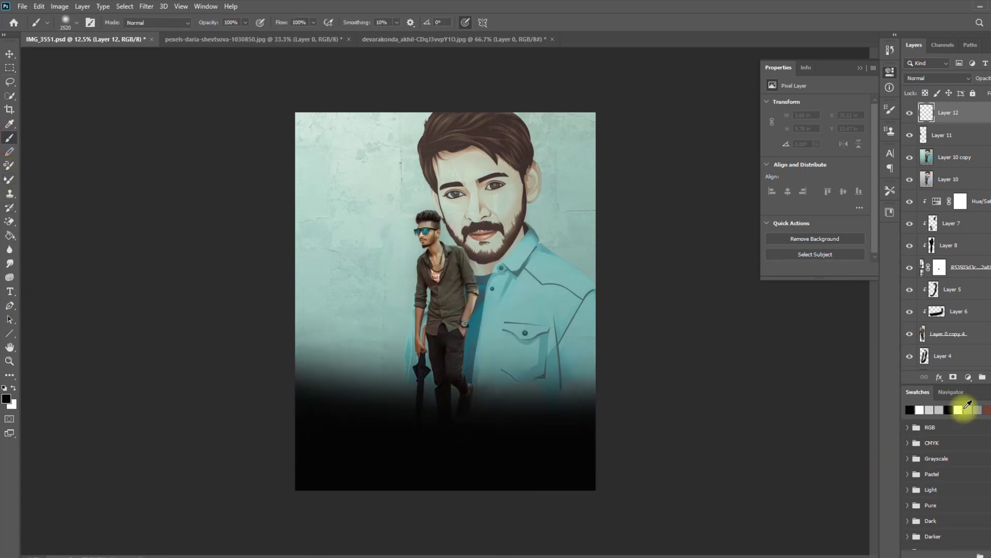
pyautogui.click(990, 78)
pyautogui.moveTo(990, 91); pyautogui.dragTo(980, 93)
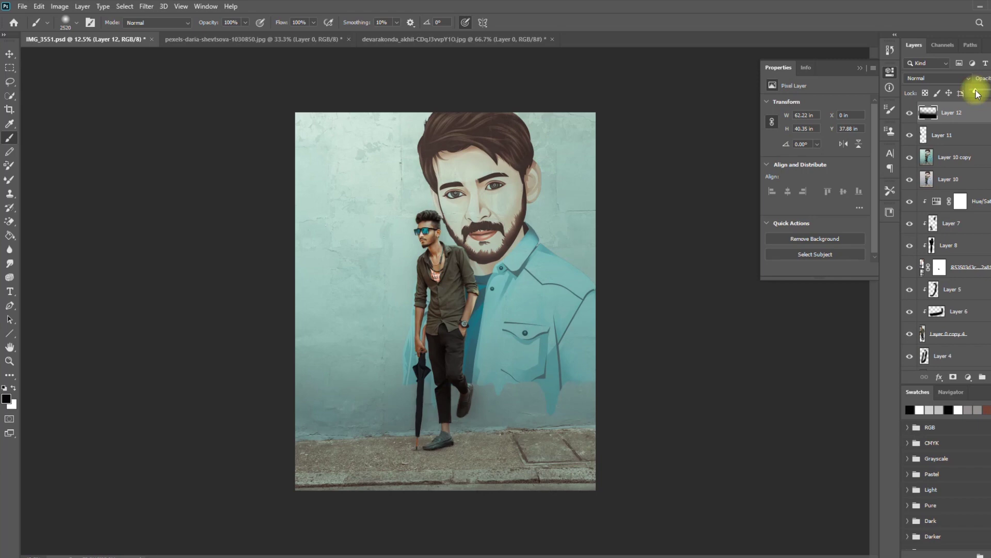
pyautogui.click(910, 113)
# Load the man's outline from Layer 0 copy 4, add an empty layer above Layer 10 copy, and invert the selection.
pyautogui.click(932, 163)
pyautogui.keyDown('ctrl'); pyautogui.click(924, 336); pyautogui.keyUp('ctrl')
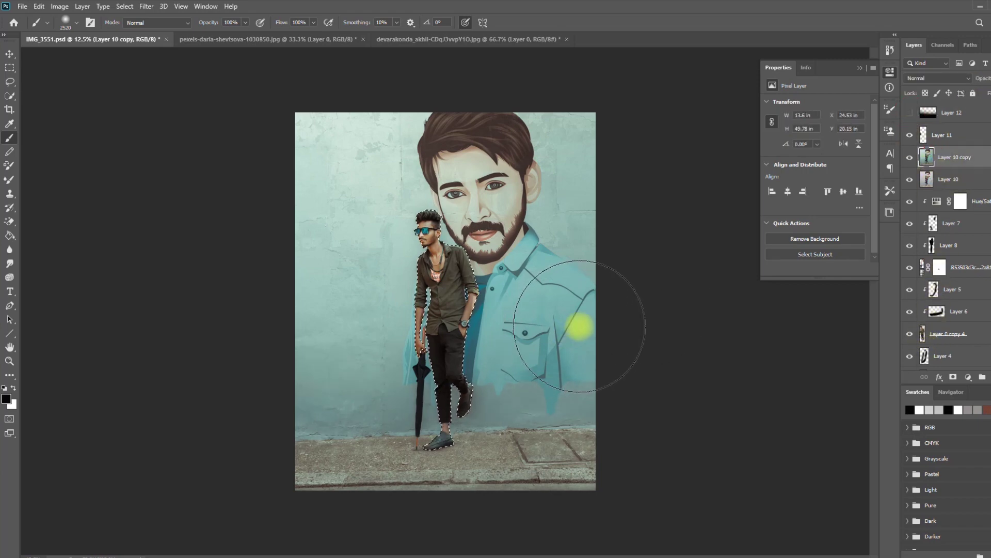
pyautogui.click(990, 377)
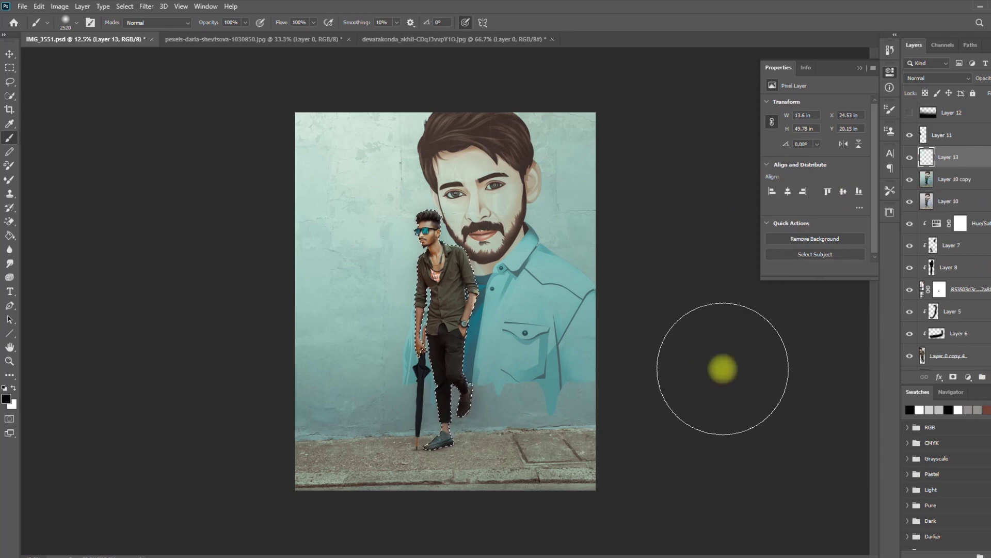
pyautogui.press('m')
pyautogui.rightClick(474, 291)
pyautogui.click(504, 313)
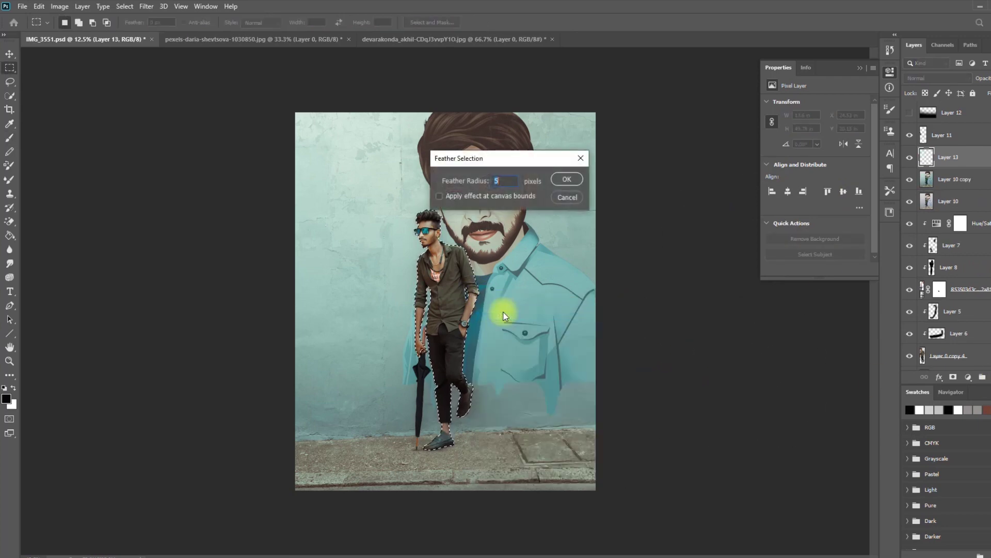
pyautogui.click(573, 198)
pyautogui.rightClick(471, 256)
pyautogui.click(520, 272)
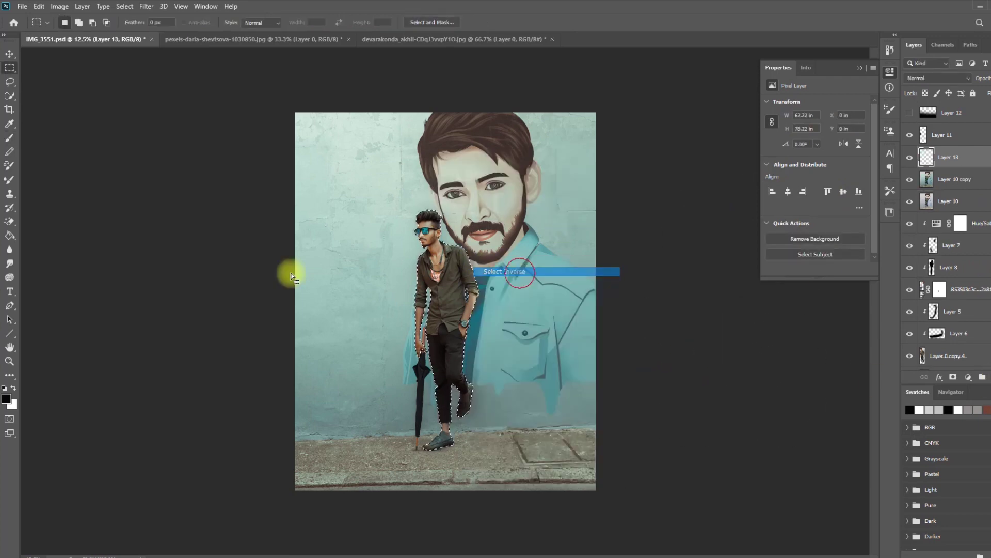
pyautogui.click(10, 136)
pyautogui.moveTo(431, 387); pyautogui.dragTo(485, 416)
pyautogui.hotkey('ctrl', 'z')
# Reduce the soft brush size and stamp a single black spot on the lower wall beside the man's raised shoe.
pyautogui.hotkey('ctrl', '+')
pyautogui.hotkey('ctrl', '+')
pyautogui.hotkey('ctrl', '+')
pyautogui.hotkey('ctrl', '+')
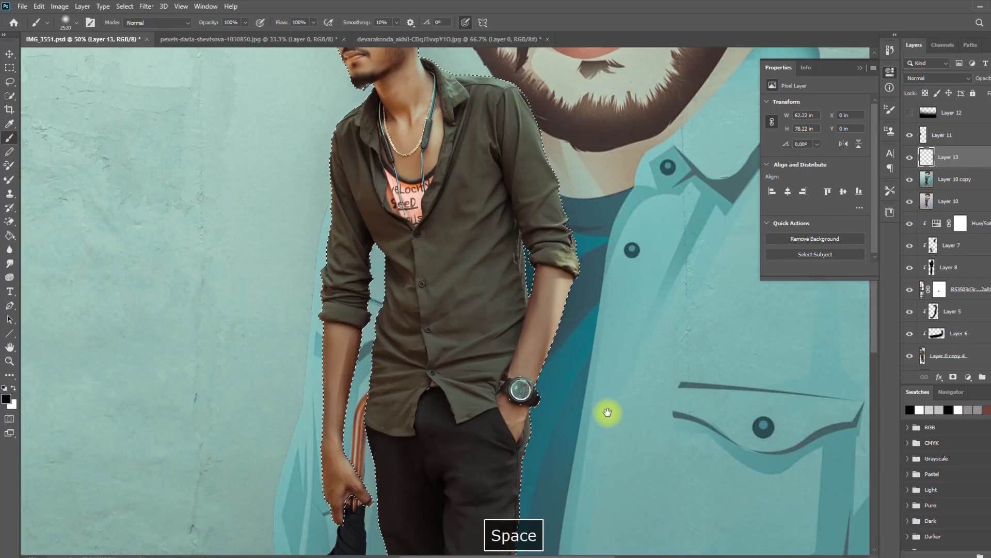
pyautogui.moveTo(608, 412); pyautogui.dragTo(579, 53)
pyautogui.moveTo(518, 398); pyautogui.dragTo(513, 357)
pyautogui.press('[')
pyautogui.press('[')
pyautogui.press('[')
pyautogui.press('[')
pyautogui.press('[')
pyautogui.press('[')
pyautogui.press('[')
pyautogui.press('[')
pyautogui.press('[')
pyautogui.press('[')
pyautogui.press('[')
pyautogui.press('[')
pyautogui.press('[')
pyautogui.press('[')
pyautogui.press('[')
pyautogui.press('[')
pyautogui.press('[')
pyautogui.press('[')
pyautogui.press('[')
pyautogui.press('[')
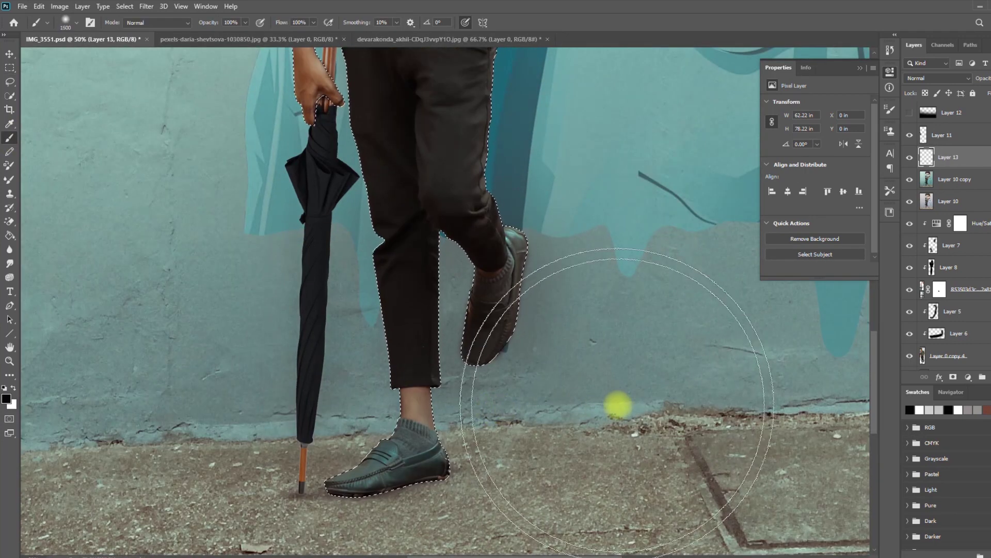
pyautogui.click(624, 363)
pyautogui.hotkey('ctrl', 't')
pyautogui.rightClick(633, 318)
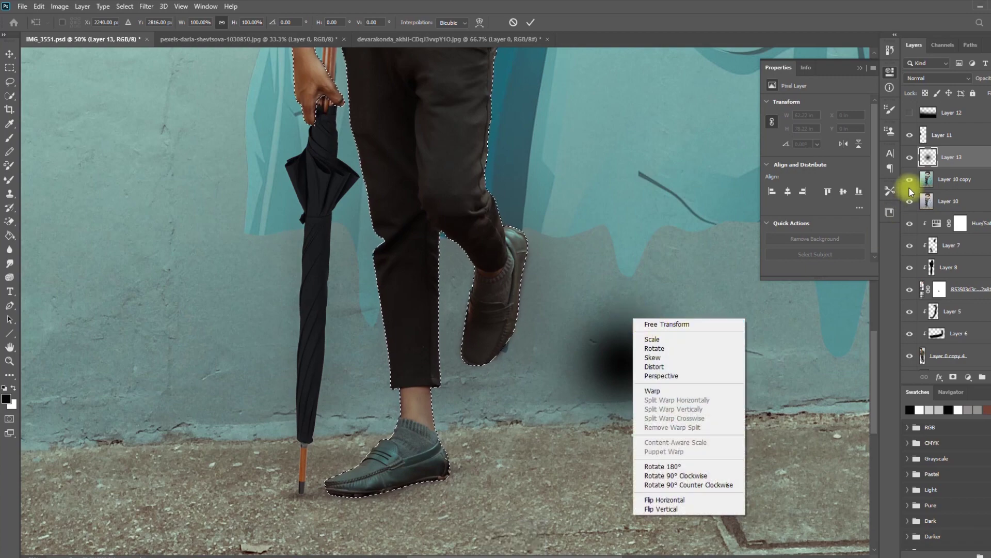
pyautogui.click(962, 157)
pyautogui.hotkey('ctrl', 't')
pyautogui.hotkey('ctrl', '-')
pyautogui.hotkey('ctrl', '-')
pyautogui.hotkey('ctrl', '-')
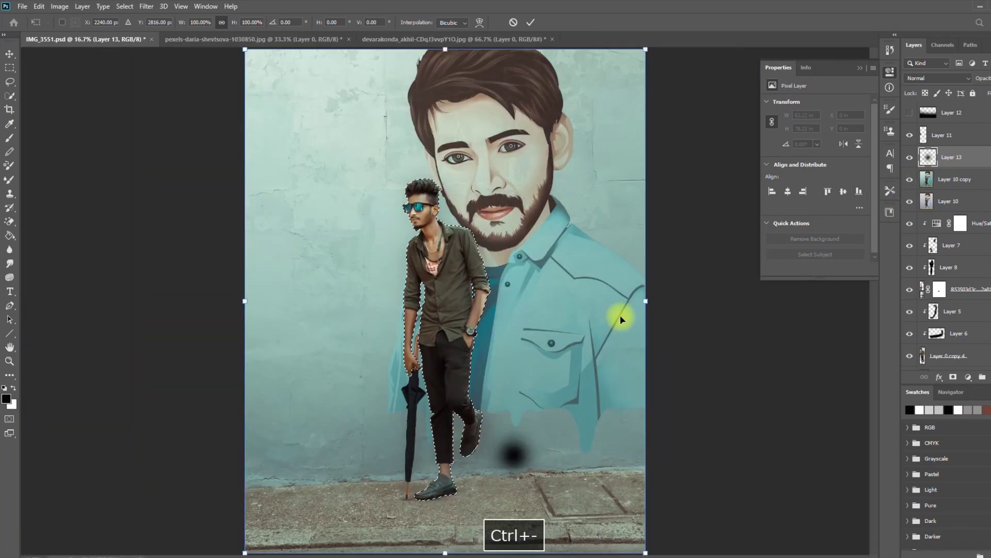
# Clear the selection, and distort the black spot into a flat, wide shadow on the pavement beside the standing shoe.
pyautogui.click(9, 67)
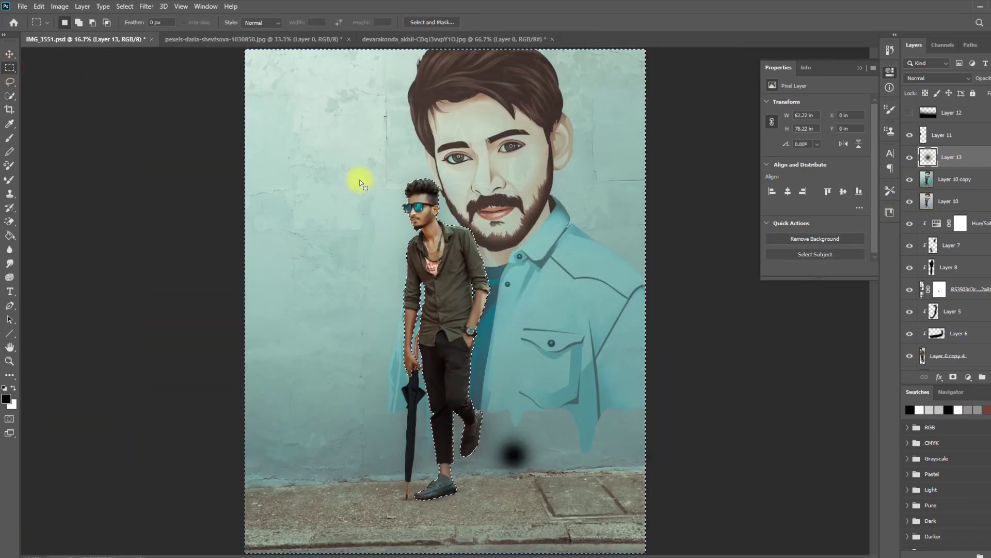
pyautogui.click(189, 163)
pyautogui.hotkey('ctrl', 't')
pyautogui.rightClick(529, 426)
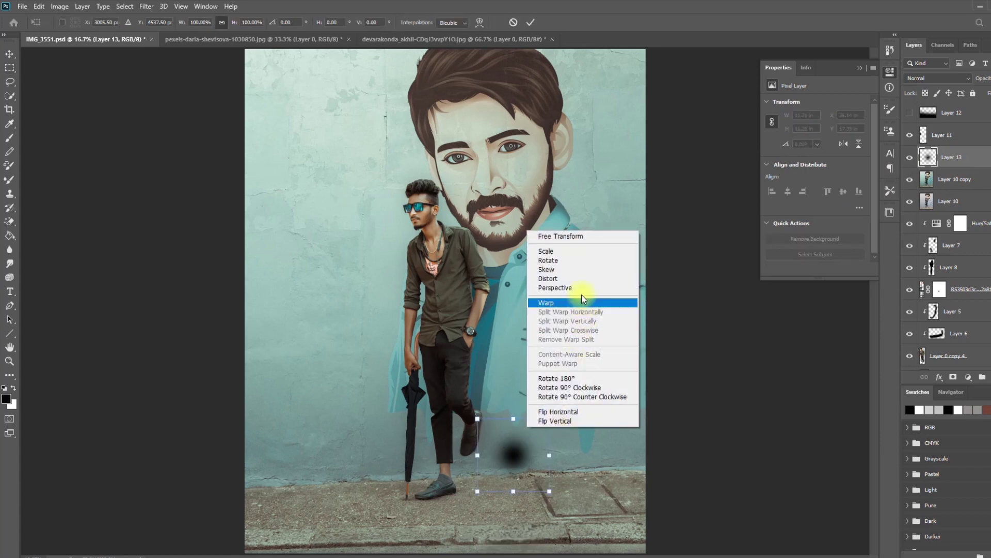
pyautogui.click(577, 275)
pyautogui.moveTo(514, 420); pyautogui.dragTo(566, 495)
pyautogui.moveTo(477, 491); pyautogui.dragTo(461, 499)
pyautogui.moveTo(549, 472); pyautogui.dragTo(544, 479)
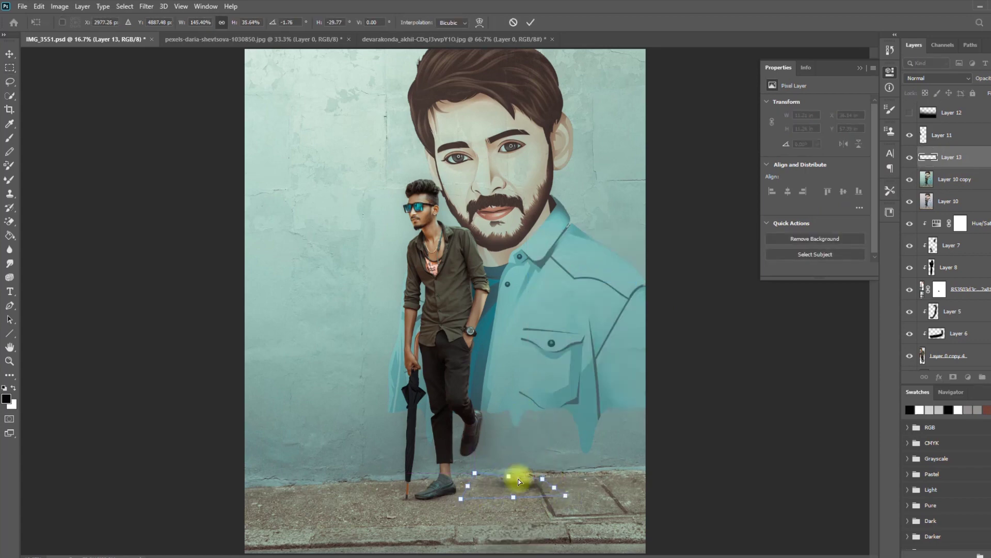
pyautogui.moveTo(475, 473); pyautogui.dragTo(477, 481)
pyautogui.moveTo(523, 490); pyautogui.dragTo(482, 486)
pyautogui.press('Return')
# Soften the pavement shadow with a Gaussian Blur, lower its opacity, and adjust its position beside the shoe.
pyautogui.press('m')
pyautogui.click(146, 6)
pyautogui.moveTo(275, 128)
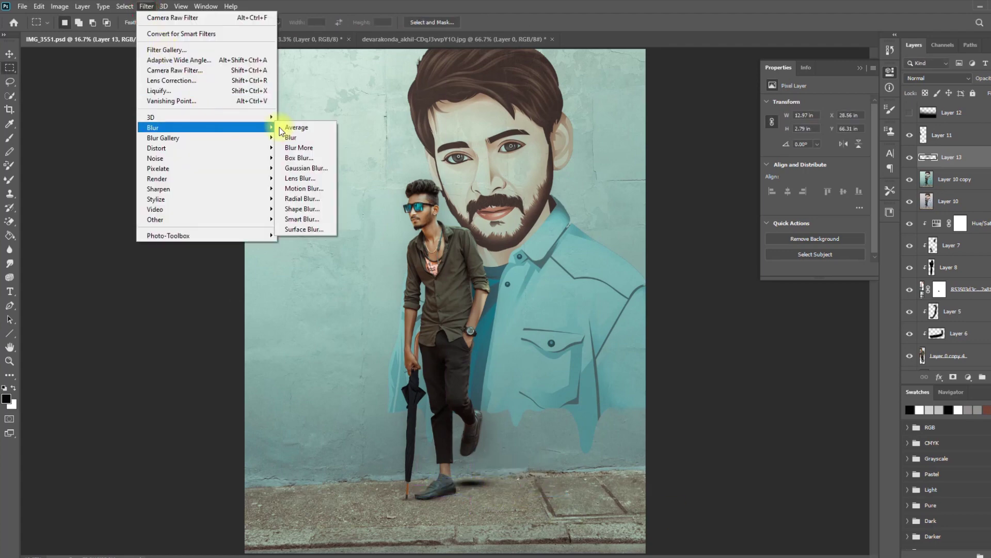
pyautogui.click(304, 168)
pyautogui.moveTo(767, 257); pyautogui.dragTo(764, 256)
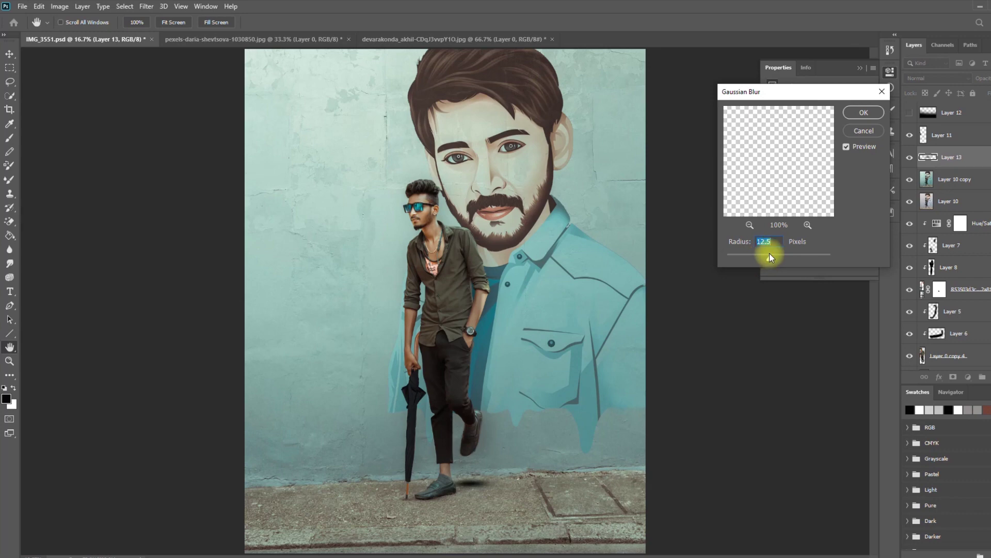
pyautogui.click(858, 113)
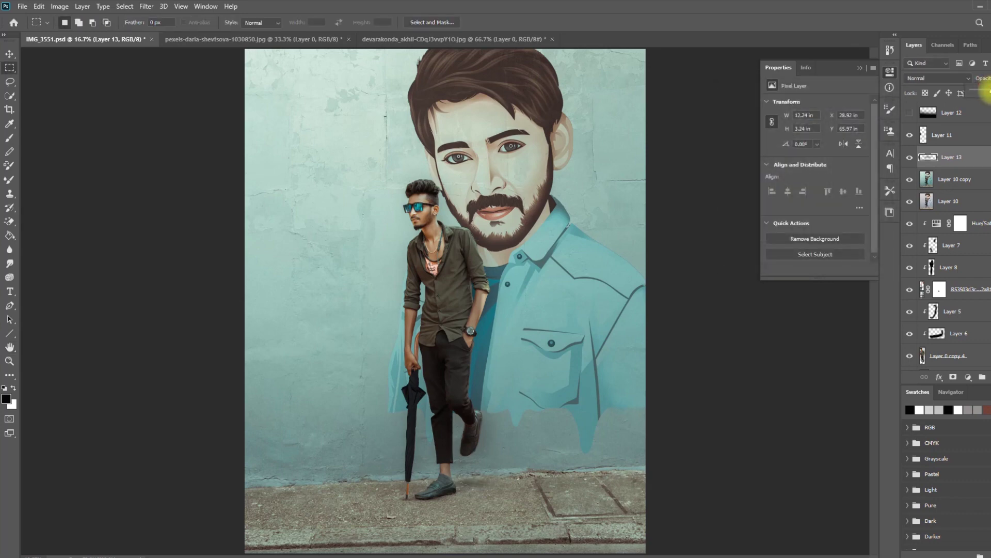
pyautogui.moveTo(472, 483)
pyautogui.mouseDown()
pyautogui.moveTo(490, 482)
pyautogui.moveTo(476, 502)
pyautogui.moveTo(471, 481)
pyautogui.mouseUp()
# Duplicate the shadow layer three times and move all four shadow layers together closer under the man's foot.
pyautogui.hotkey('ctrl', 'j')
pyautogui.hotkey('ctrl', 'j')
pyautogui.hotkey('ctrl', 'j')
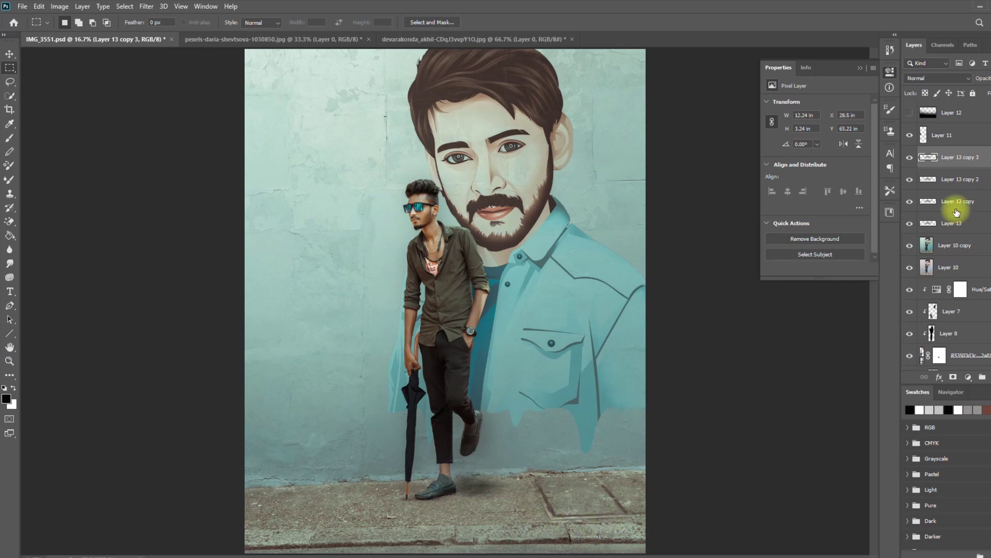
pyautogui.keyDown('shift'); pyautogui.click(977, 220); pyautogui.keyUp('shift')
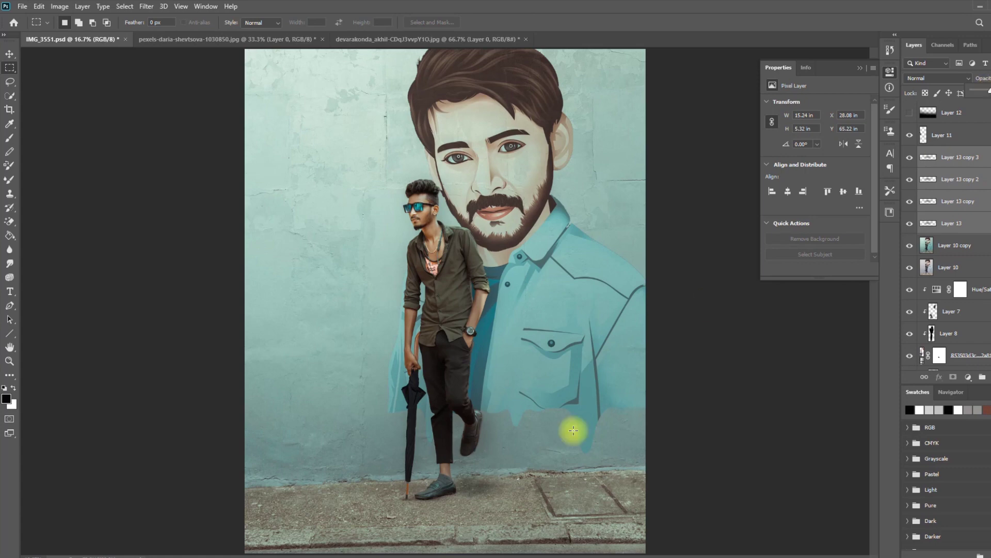
pyautogui.moveTo(468, 476); pyautogui.dragTo(454, 472)
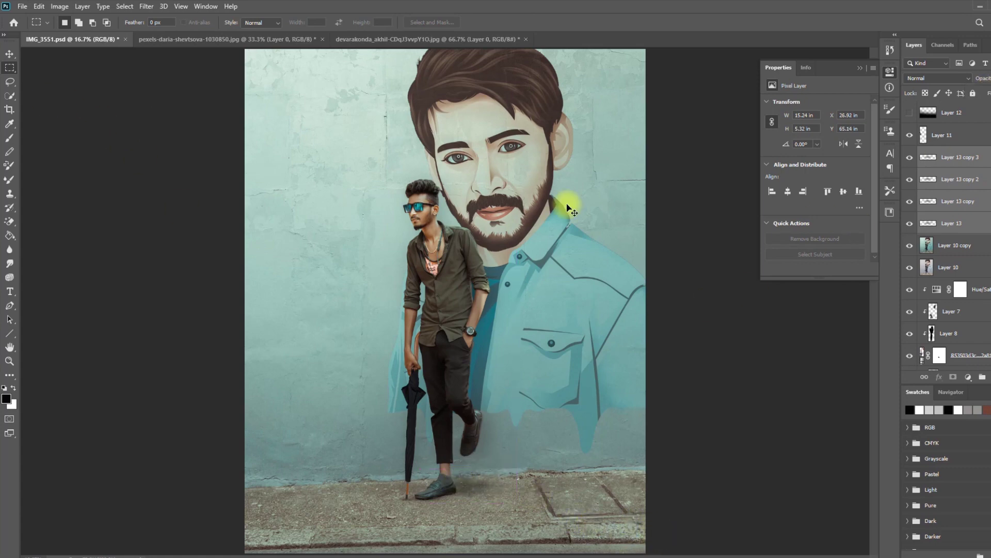
# Show Layer 12 with its dark lower band again to judge its effect, and delete that layer.
pyautogui.hotkey('ctrl', '-')
pyautogui.hotkey('ctrl', '-')
pyautogui.hotkey('ctrl', '-')
pyautogui.hotkey('ctrl', '=')
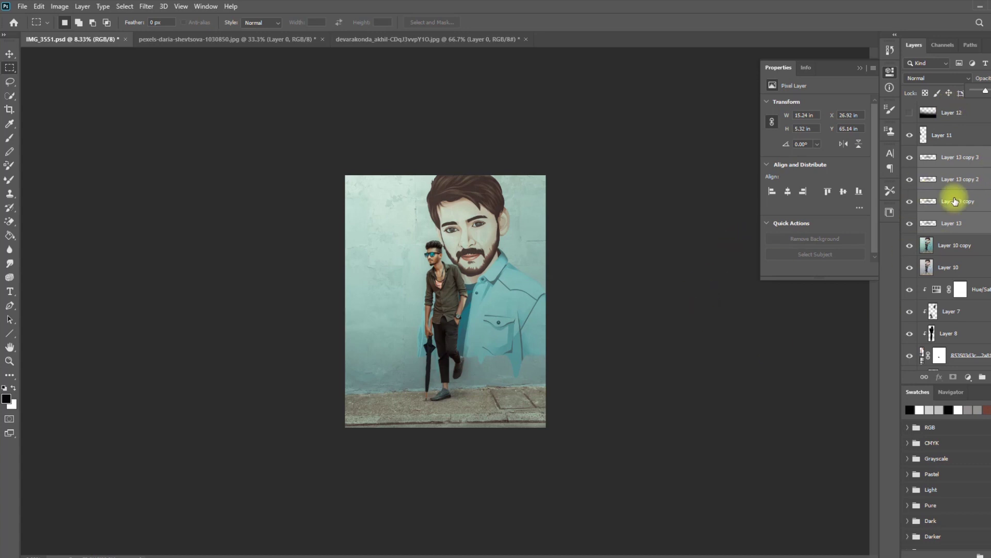
pyautogui.click(950, 135)
pyautogui.click(911, 113)
pyautogui.hotkey('ctrl', '=')
pyautogui.hotkey('ctrl', '=')
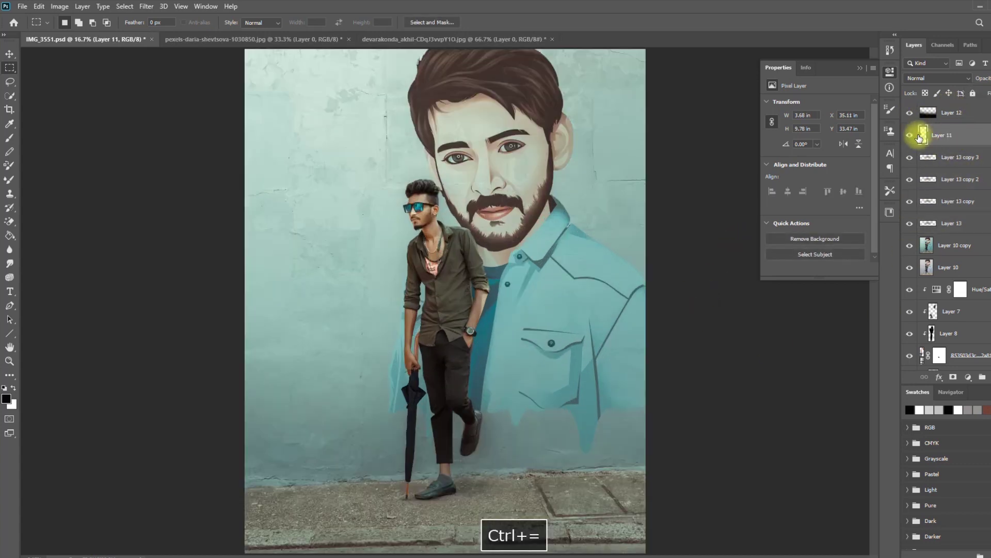
pyautogui.moveTo(964, 112); pyautogui.dragTo(990, 376)
pyautogui.click(990, 377)
pyautogui.hotkey('ctrl', 'z')
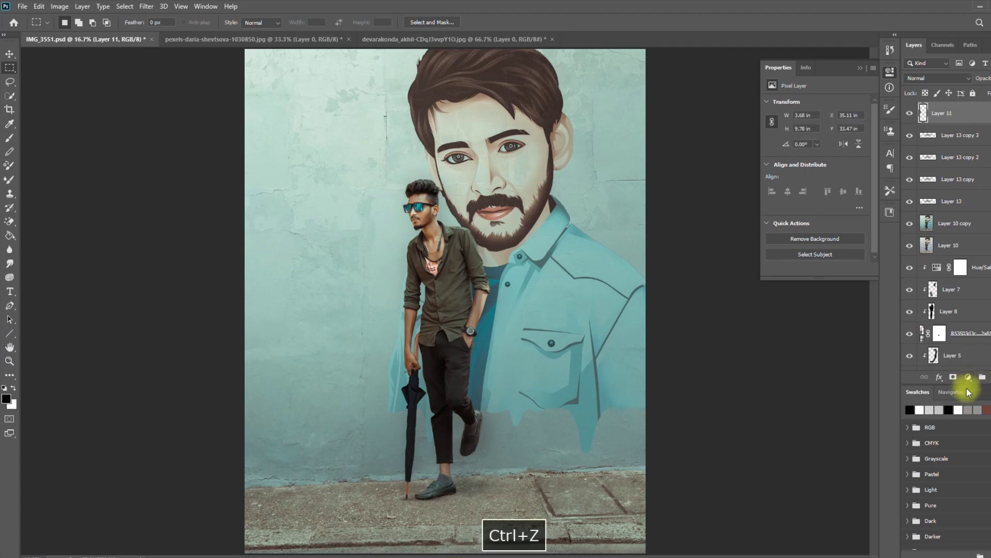
# Add a Photo Filter adjustment layer above Layer 11 and choose the Warming Filter (LBA) preset.
pyautogui.click(969, 377)
pyautogui.click(956, 307)
pyautogui.click(830, 102)
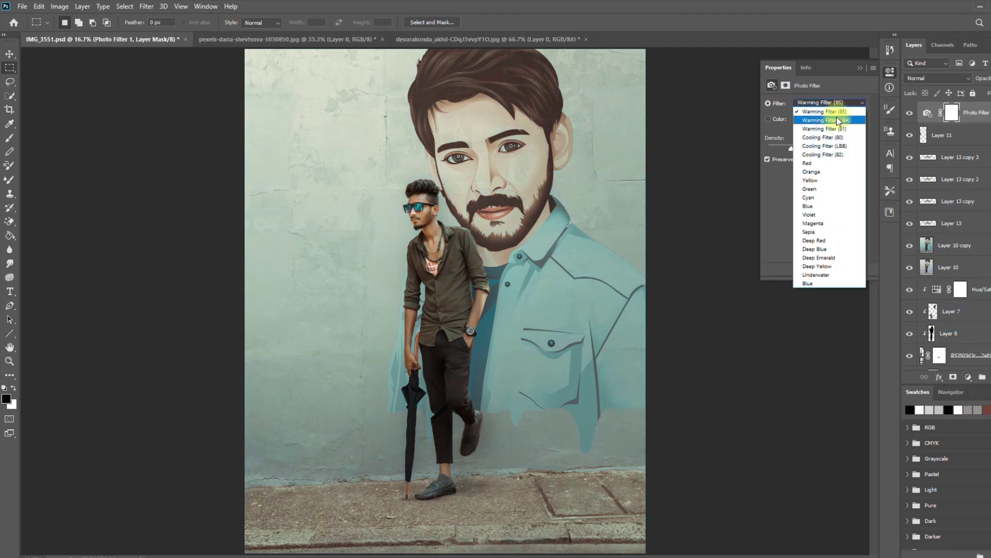
pyautogui.click(836, 119)
# Try the other Photo Filter presets through Underwater, set the filter to Red, and compare the image with and without the adjustment.
pyautogui.press('Down')
pyautogui.press('Down')
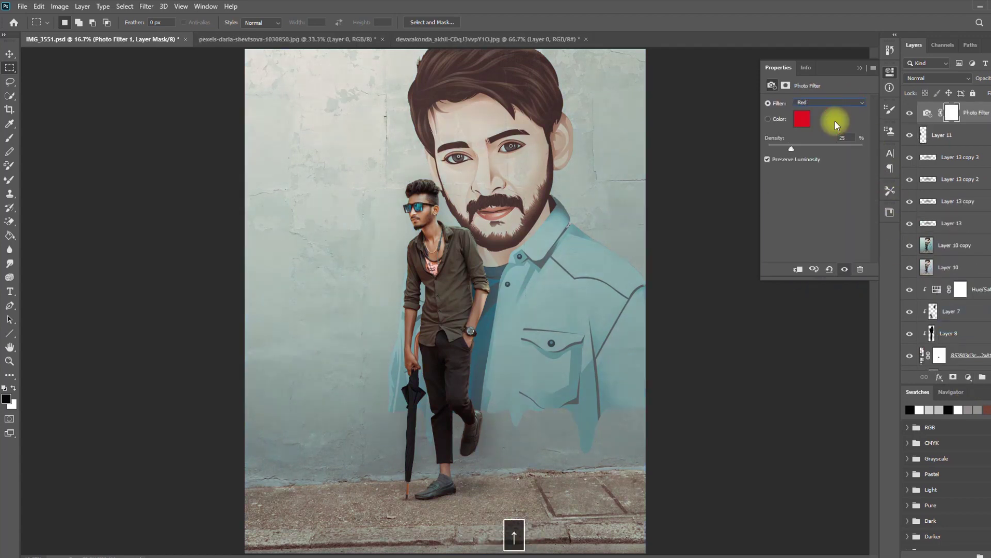
pyautogui.press('Down')
pyautogui.press('Down')
pyautogui.press('Up')
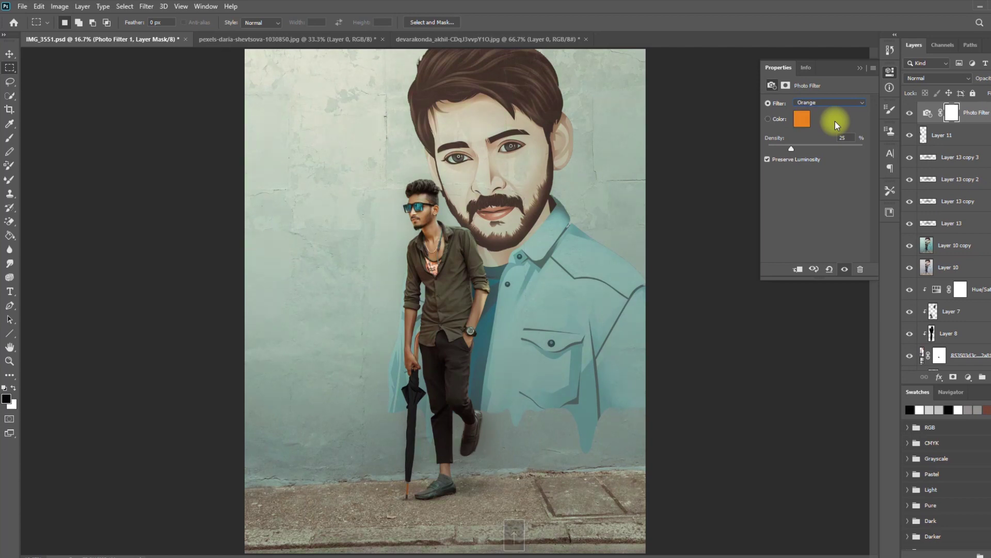
pyautogui.press('Down')
pyautogui.press('Down')
pyautogui.press('Down')
pyautogui.press('Down')
pyautogui.press('Down')
pyautogui.press('Down')
pyautogui.press('Down')
pyautogui.press('Down')
pyautogui.press('Down')
pyautogui.press('Down')
pyautogui.press('Down')
pyautogui.press('Down')
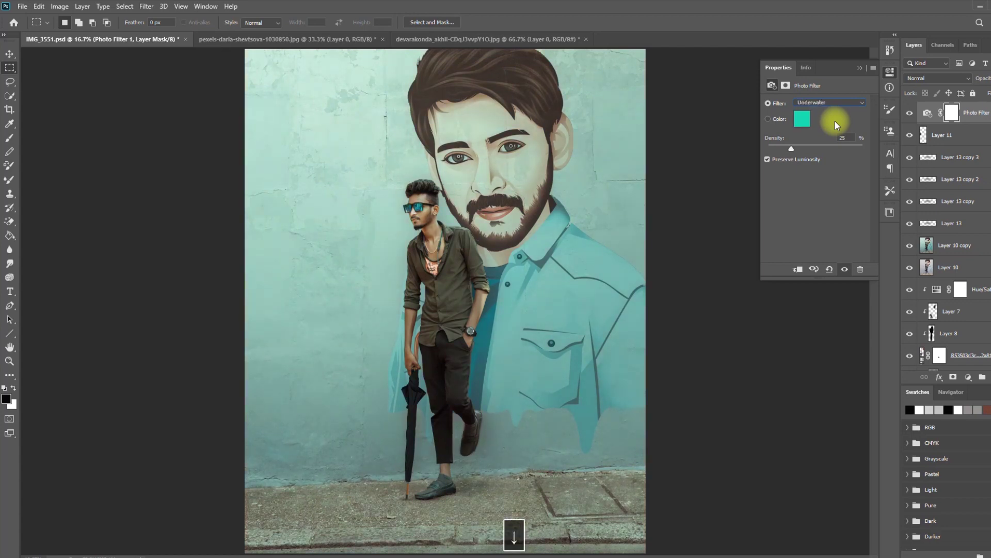
pyautogui.press('Up')
pyautogui.press('Up')
pyautogui.press('Up')
pyautogui.press('Up')
pyautogui.press('Up')
pyautogui.press('Up')
pyautogui.press('Up')
pyautogui.press('Up')
pyautogui.press('Up')
pyautogui.press('Up')
pyautogui.press('Up')
pyautogui.press('Up')
pyautogui.press('Up')
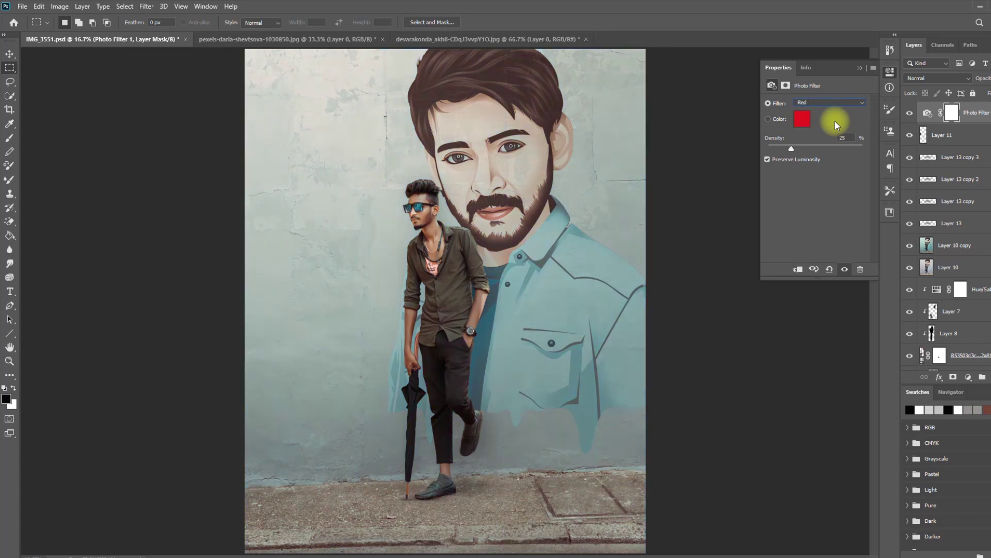
pyautogui.click(911, 112)
pyautogui.click(910, 112)
pyautogui.hotkey('ctrl', '-')
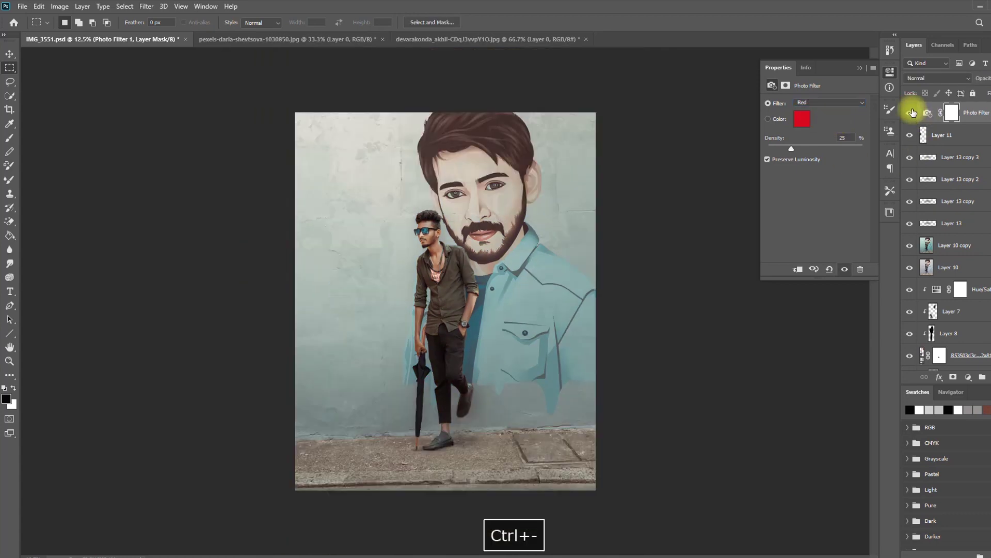
pyautogui.click(937, 157)
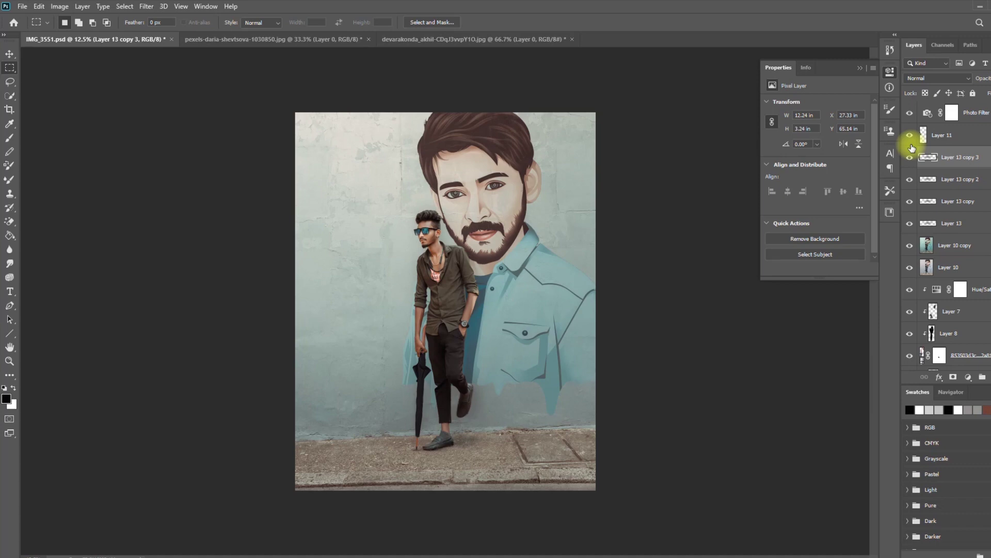
pyautogui.click(22, 7)
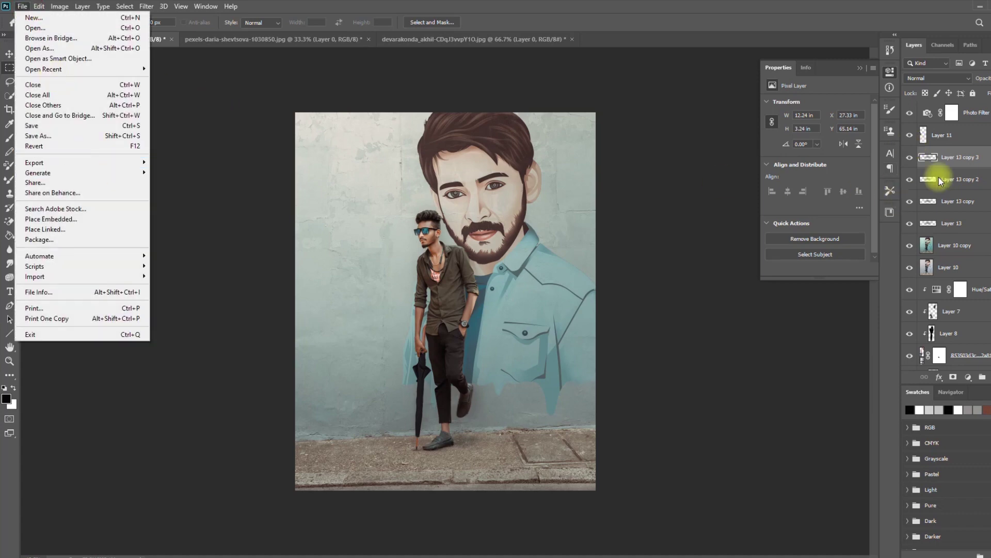
pyautogui.click(972, 133)
# Stamp all visible layers into a new merged layer above the Photo Filter adjustment and duplicate that merged layer.
pyautogui.click(970, 112)
pyautogui.hotkey('ctrl', '=')
pyautogui.hotkey('ctrl', '-')
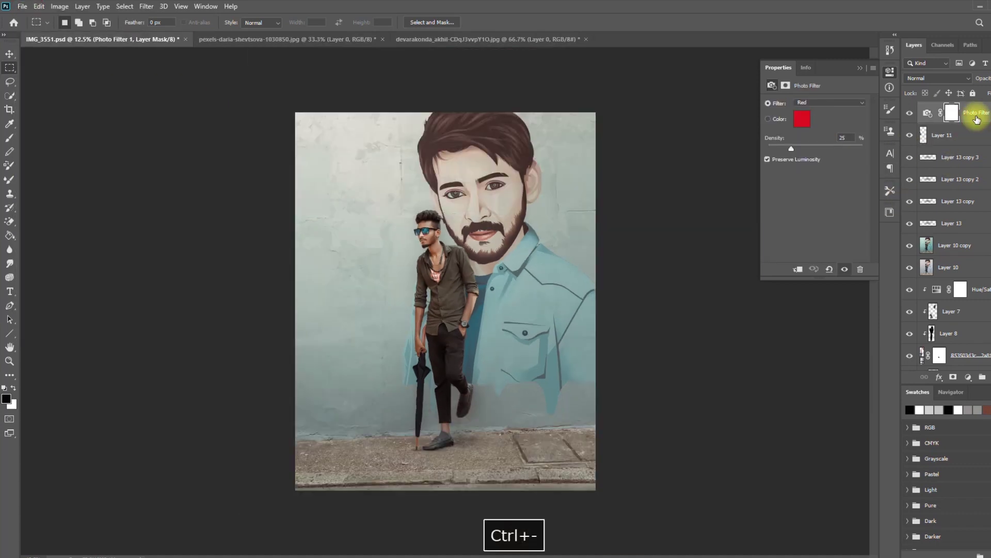
pyautogui.hotkey('ctrl', 'alt', 'shift', 'e')
pyautogui.hotkey('ctrl', 'j')
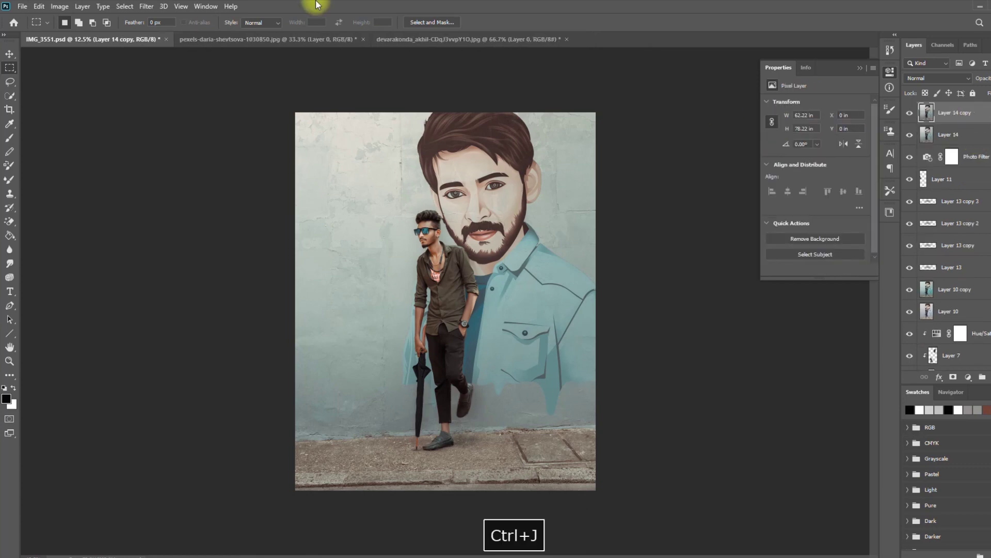
# Apply the High Pass filter to the upper merged copy and set its blend mode to Linear Light.
pyautogui.click(146, 6)
pyautogui.moveTo(253, 220)
pyautogui.click(302, 229)
pyautogui.moveTo(527, 115); pyautogui.dragTo(793, 130)
pyautogui.click(835, 151)
pyautogui.click(937, 78)
pyautogui.click(929, 240)
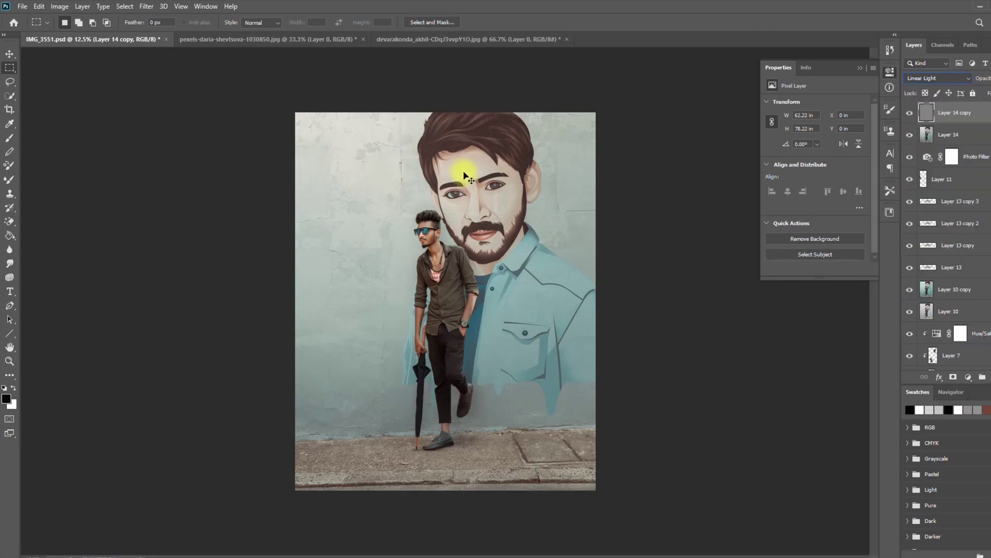
# Examine the sharpening close up on the man's face and the painted face on the wall.
pyautogui.hotkey('ctrl', '=')
pyautogui.hotkey('ctrl', '=')
pyautogui.hotkey('ctrl', '=')
pyautogui.moveTo(465, 217); pyautogui.dragTo(466, 434)
pyautogui.moveTo(475, 288); pyautogui.dragTo(472, 391)
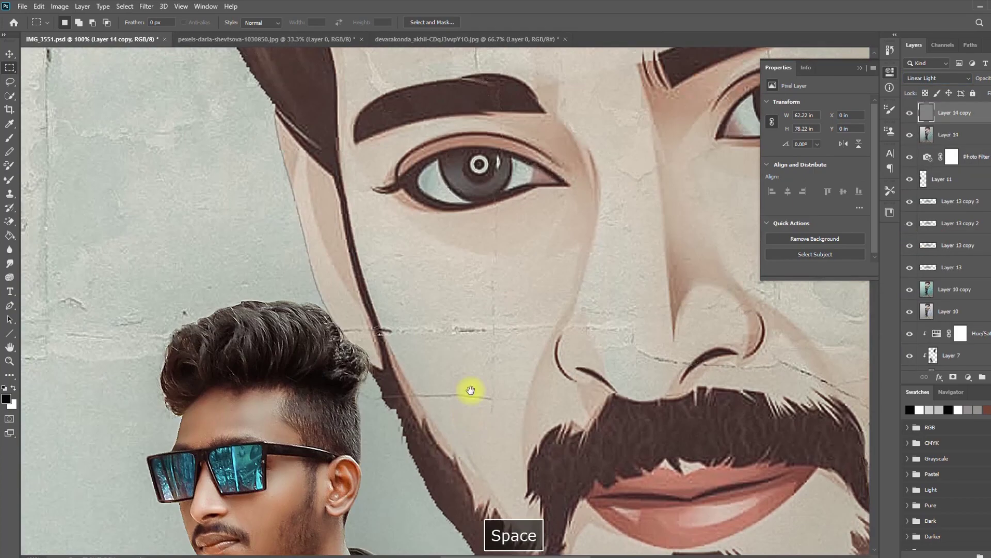